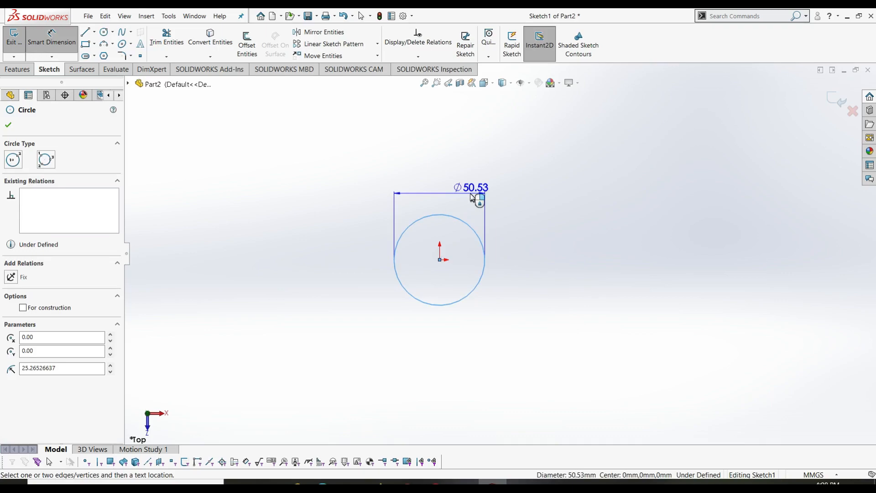
- Dimension the circle at the origin to a 63 mm diameter
left_click(505, 201)
type("63")
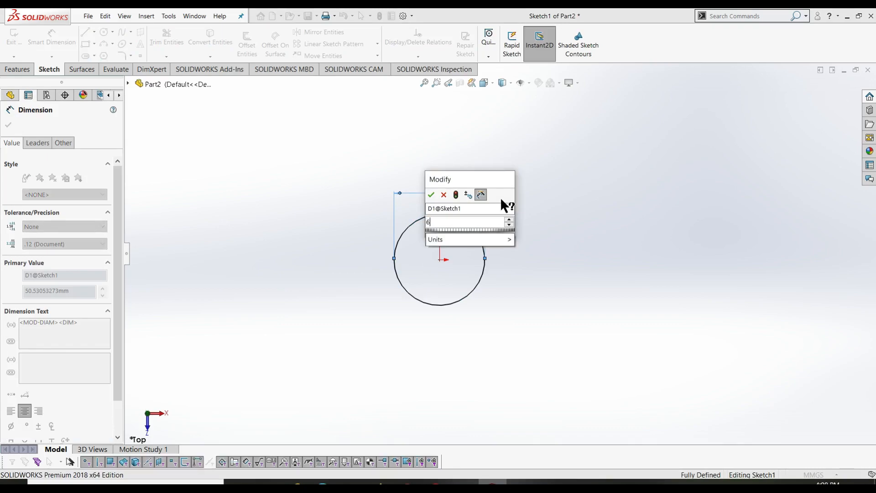
key("Return")
right_click_drag(579, 264, 666, 281)
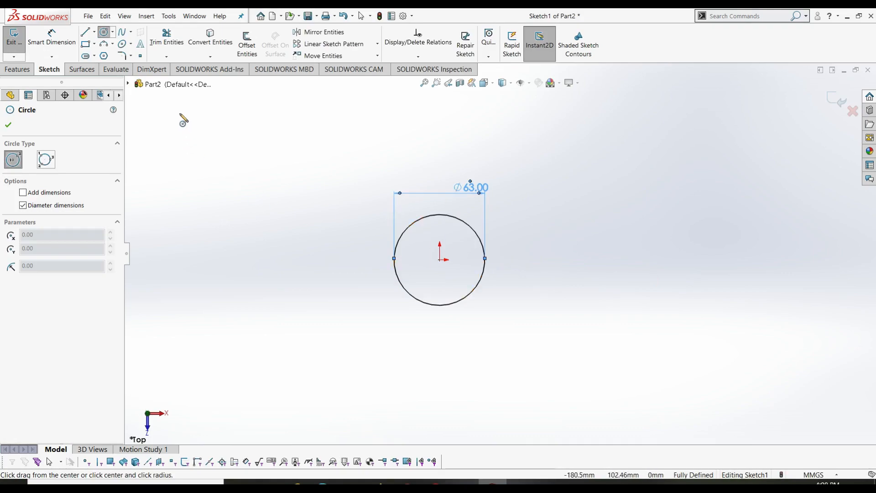
left_click(94, 33)
left_click(96, 55)
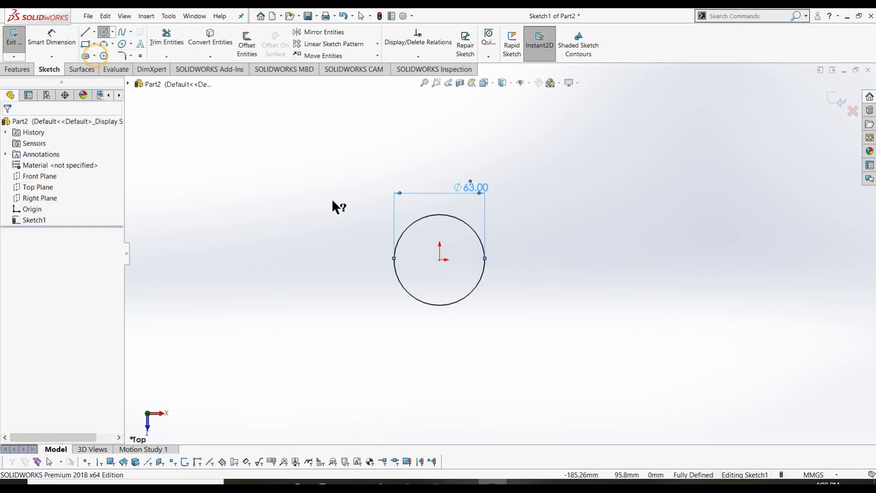
- Draw a horizontal centerline to the right from the circle's centre and dimension it 250 mm
left_click(440, 259)
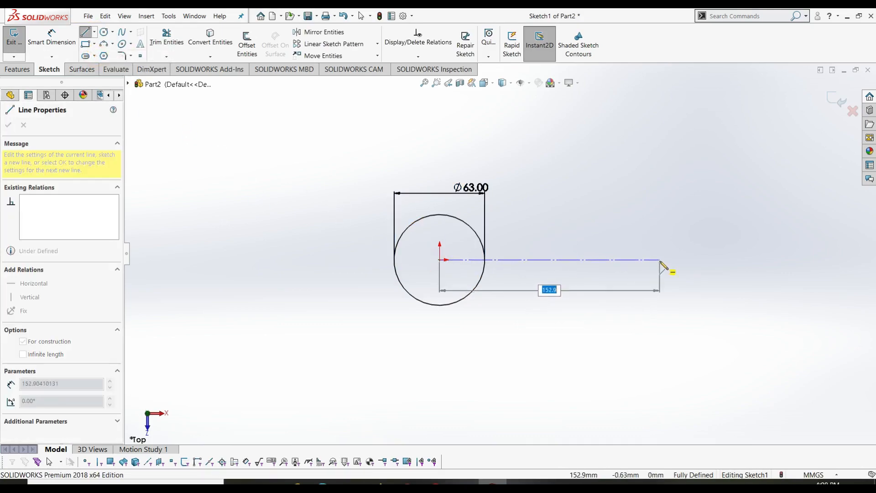
left_click(660, 260)
right_click_drag(723, 365, 686, 238)
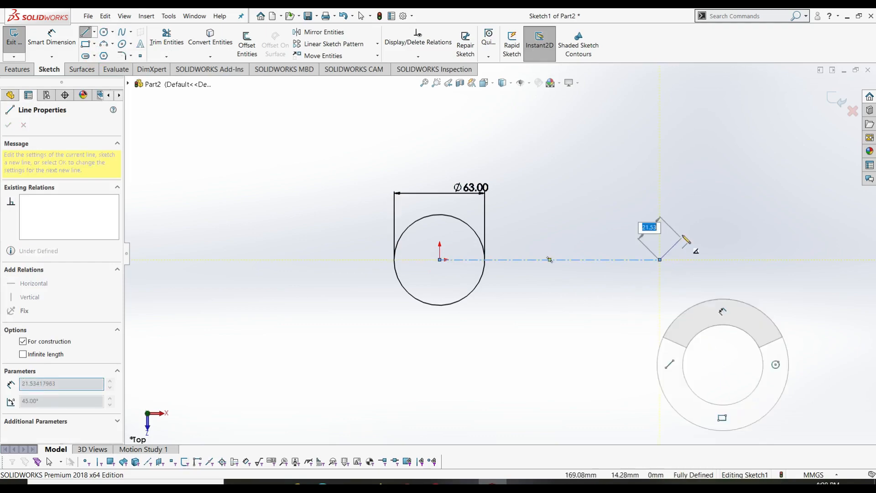
left_click(518, 260)
left_click(523, 322)
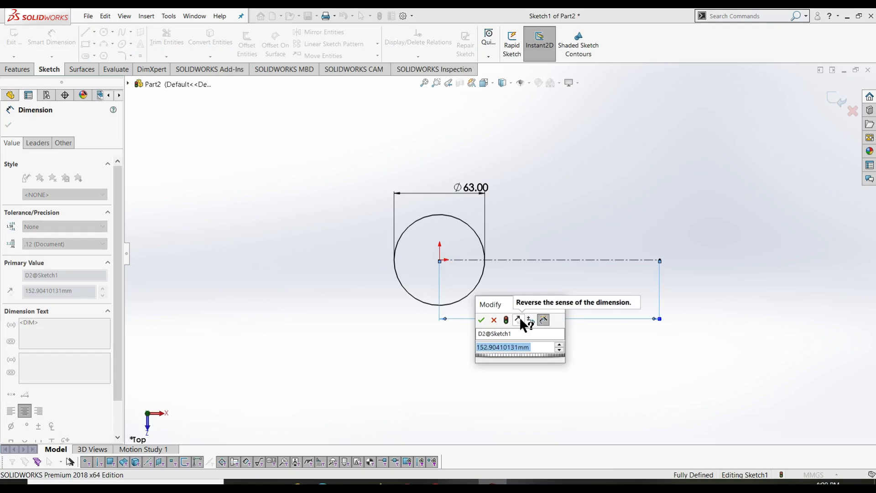
type("250")
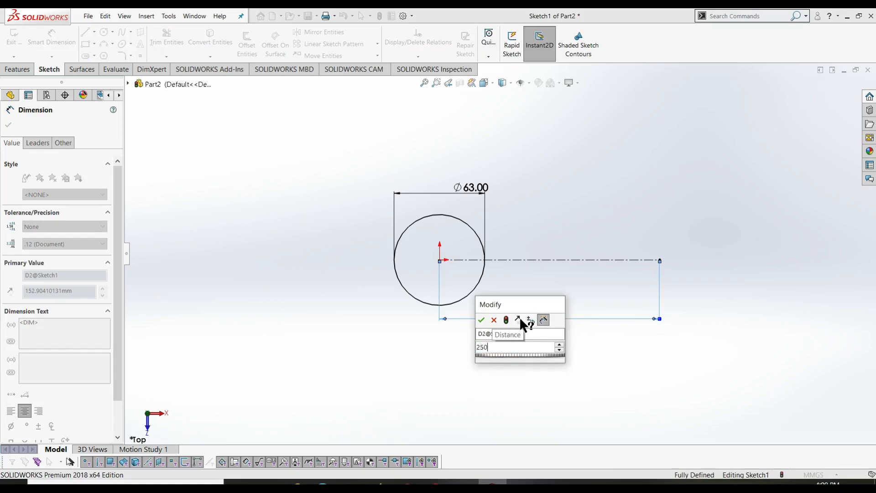
key("Return")
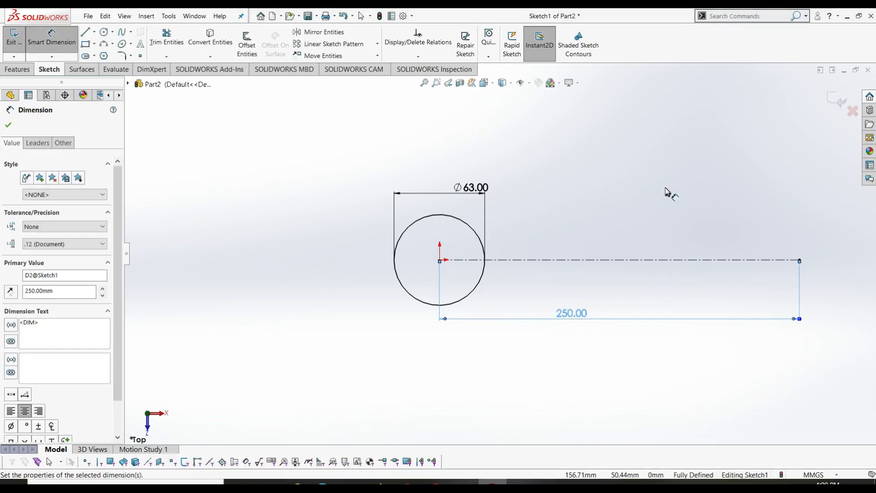
middle_click_drag(666, 191, 525, 194, "ctrl")
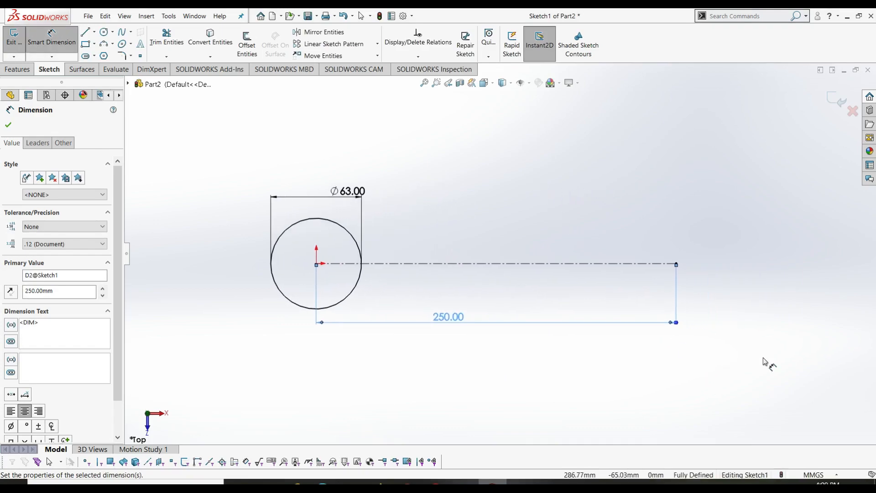
right_click_drag(729, 357, 764, 359)
- Draw a circle on the centerline's right endpoint and dimension it to Ø35 mm
left_click(676, 264)
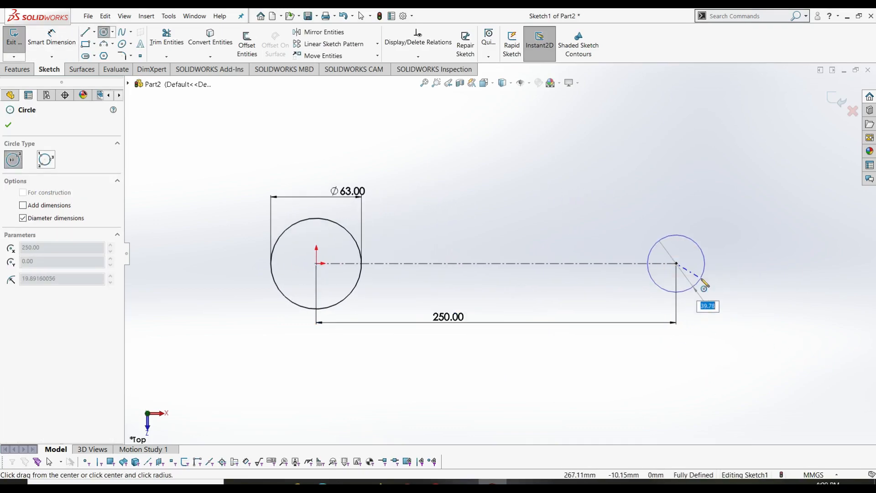
left_click(704, 284)
right_click_drag(767, 309, 709, 251)
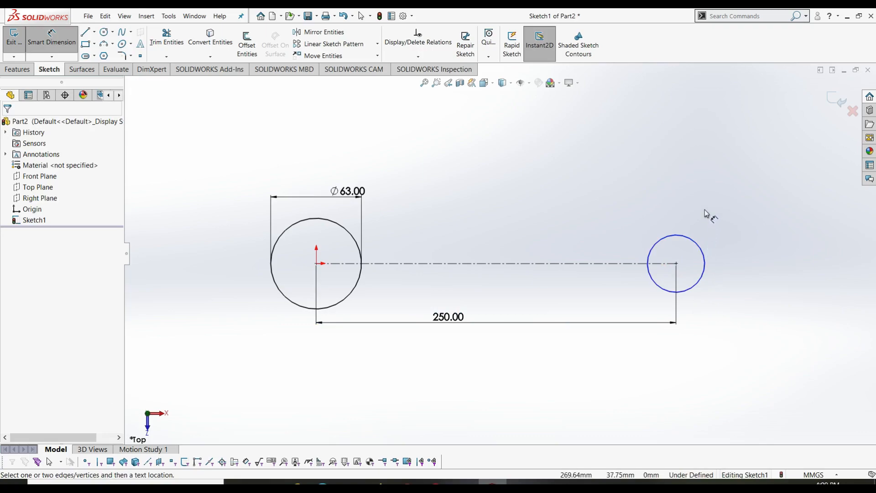
left_click(690, 239)
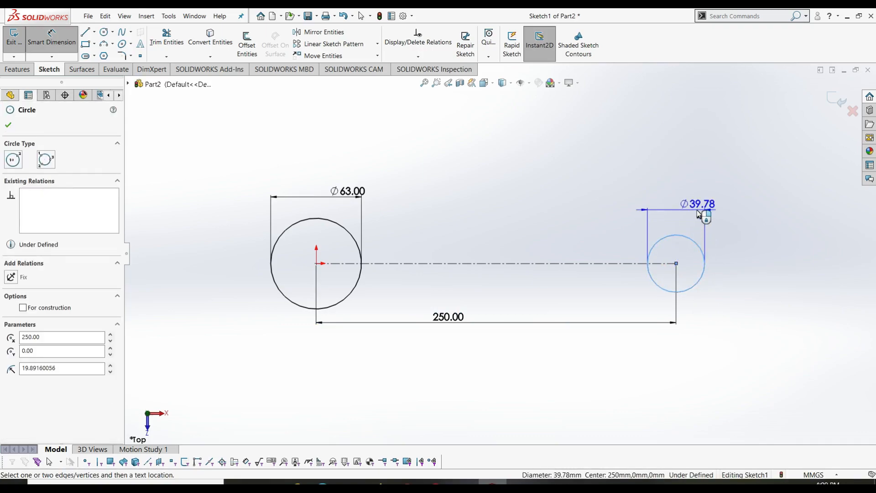
left_click(699, 213)
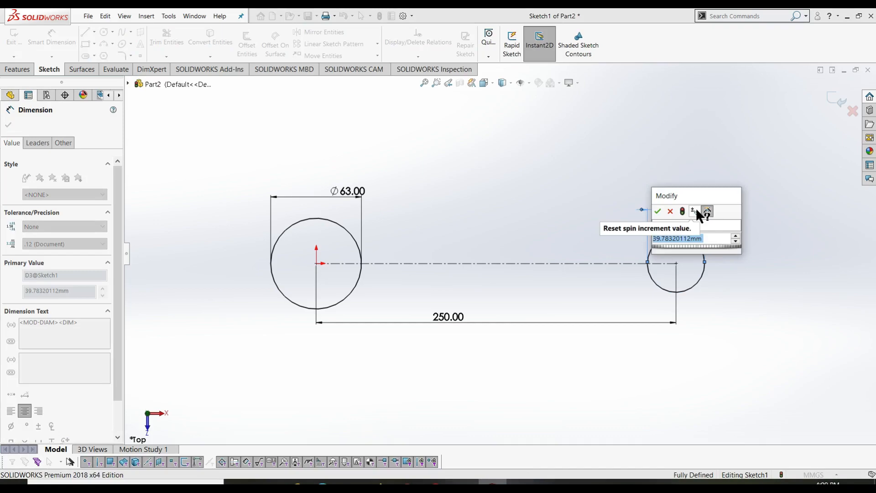
type("35")
key("Return")
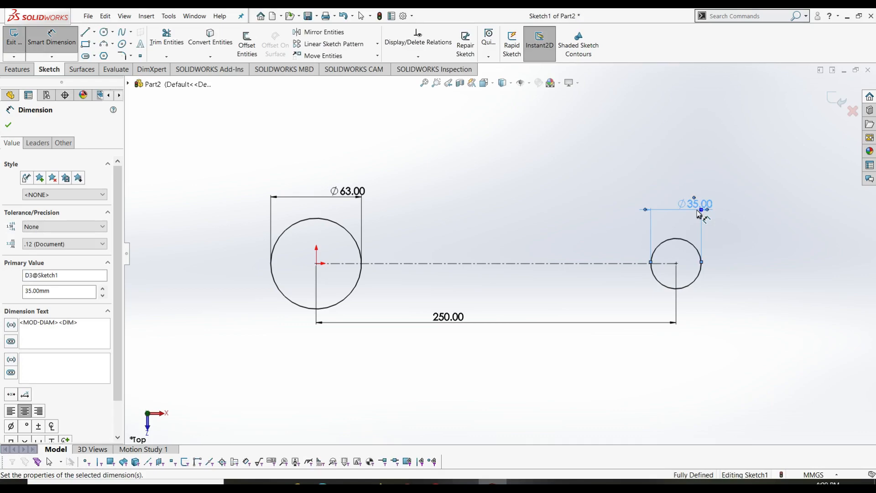
key("l")
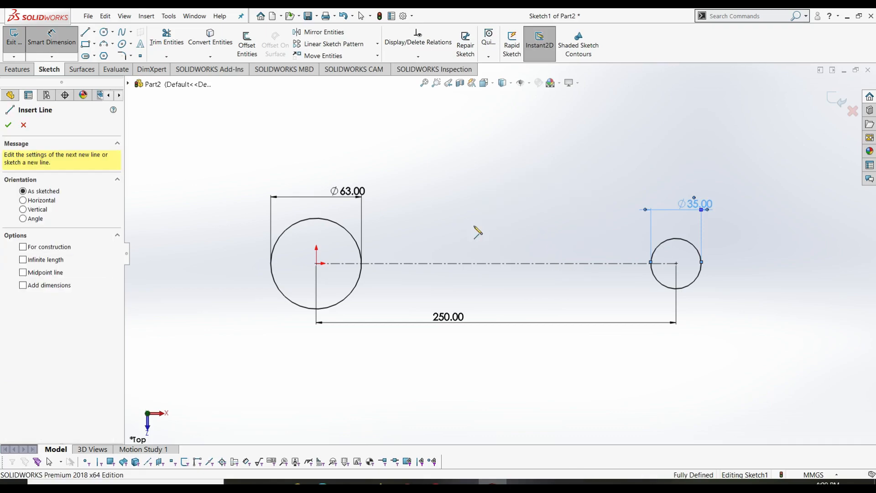
- Sketch a sloped line from above the centerline near the big circle to the small circle
left_click(406, 237)
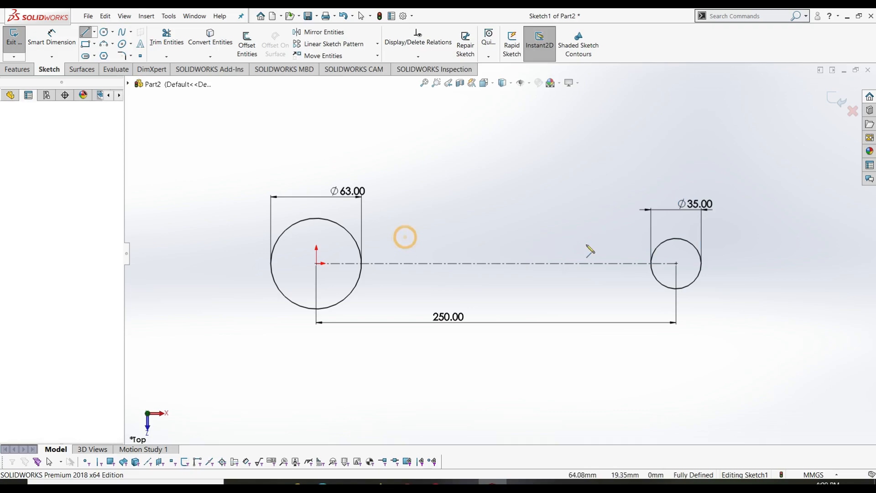
left_click(683, 256)
key("Escape")
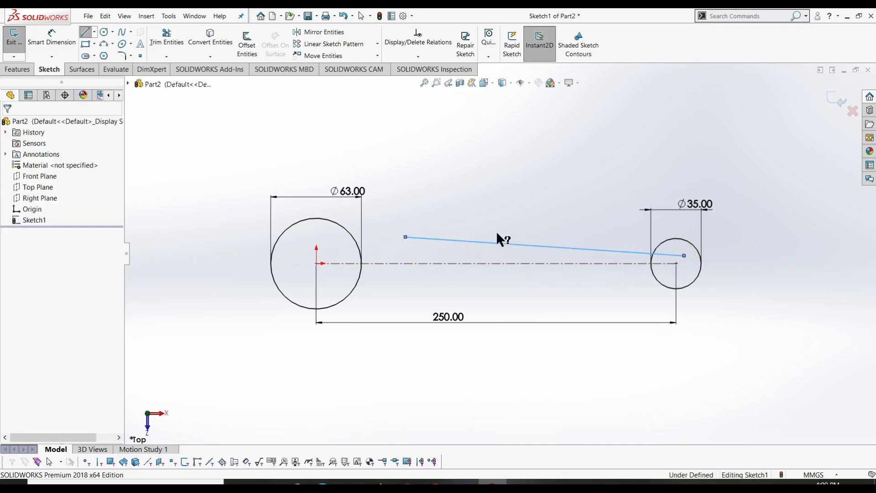
- Move the Ø63.00 dimension below the big circle
key("c")
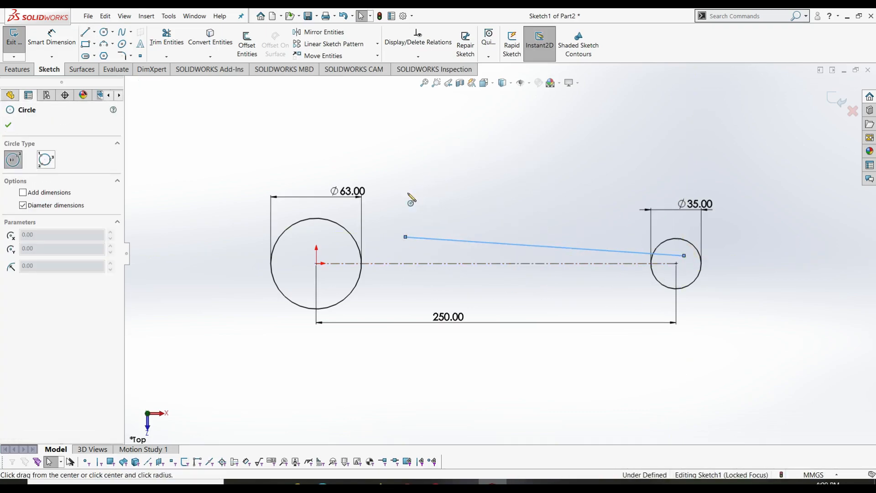
key("Escape")
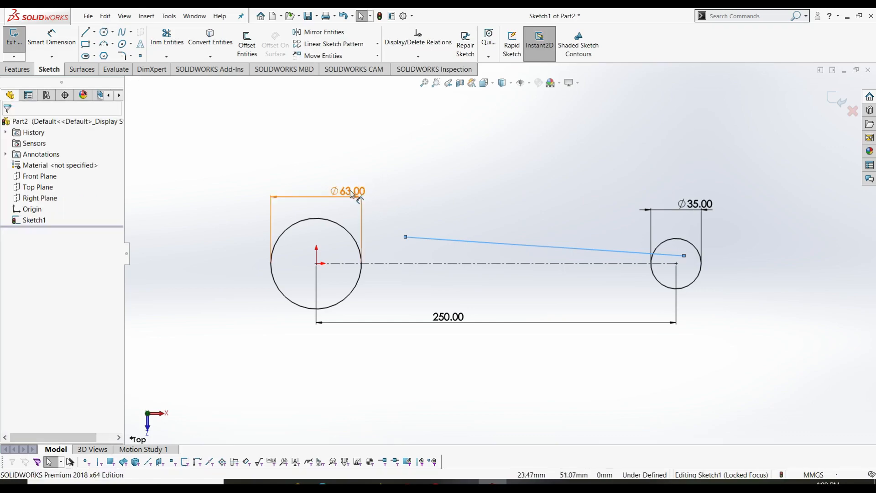
left_click_drag(348, 191, 338, 336)
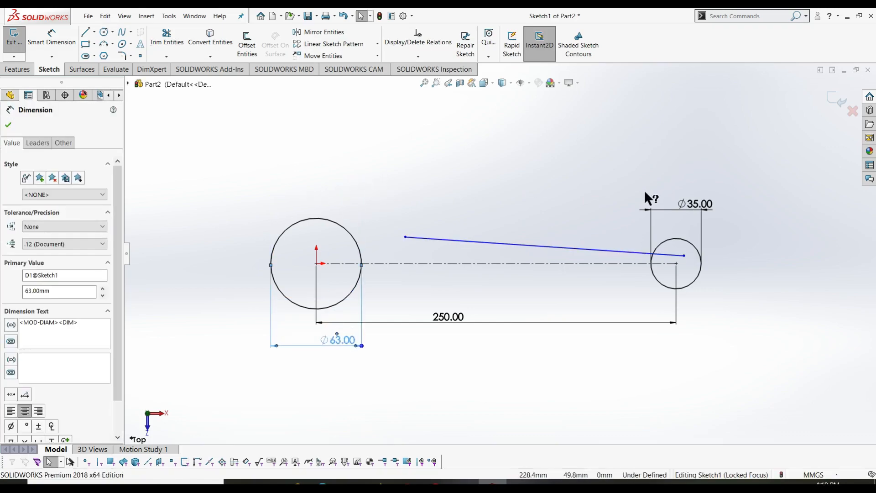
right_click_drag(418, 181, 526, 170)
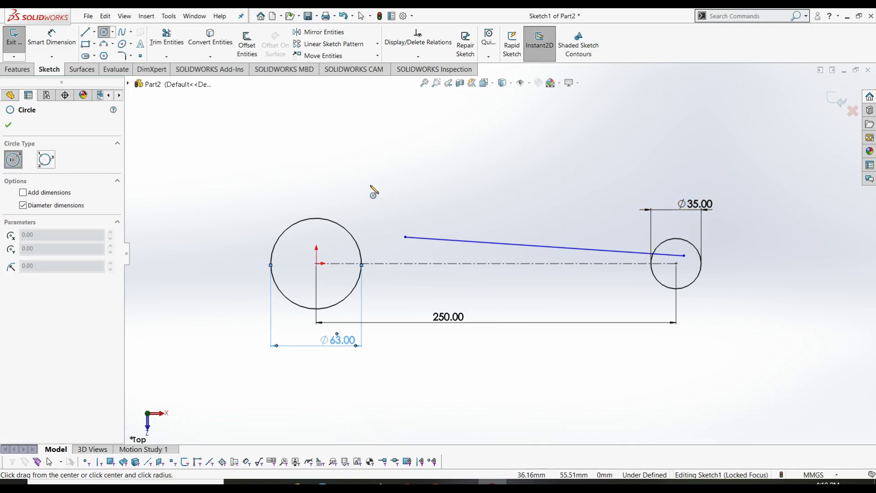
- Draw a circle above the Ø63 circle and dimension it to a 144 mm diameter
left_click(373, 182)
left_click(412, 183)
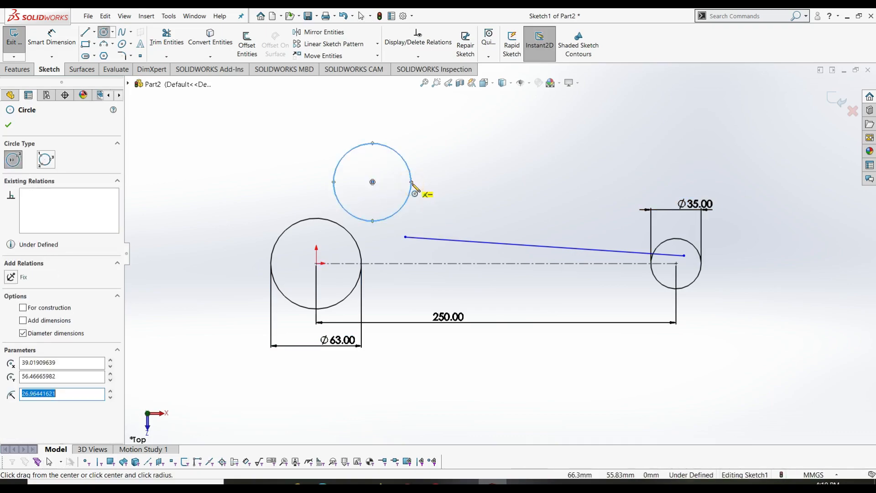
key("Escape")
right_click_drag(450, 205, 441, 140)
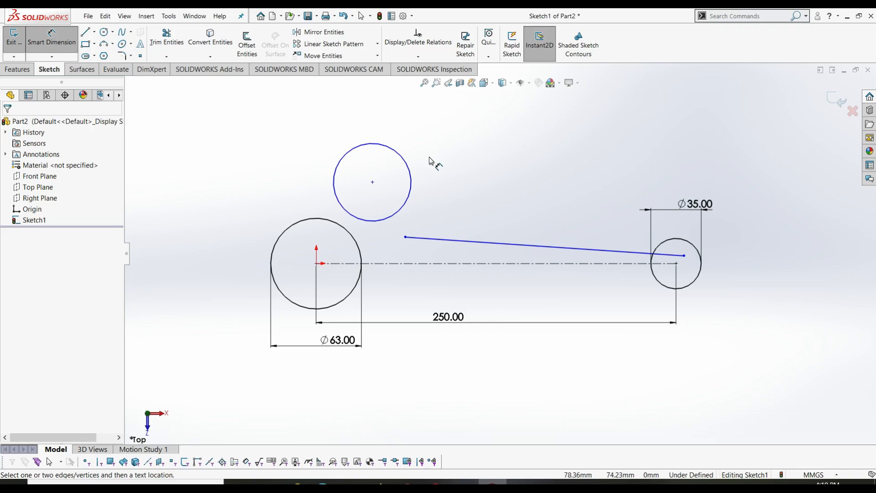
left_click(409, 173)
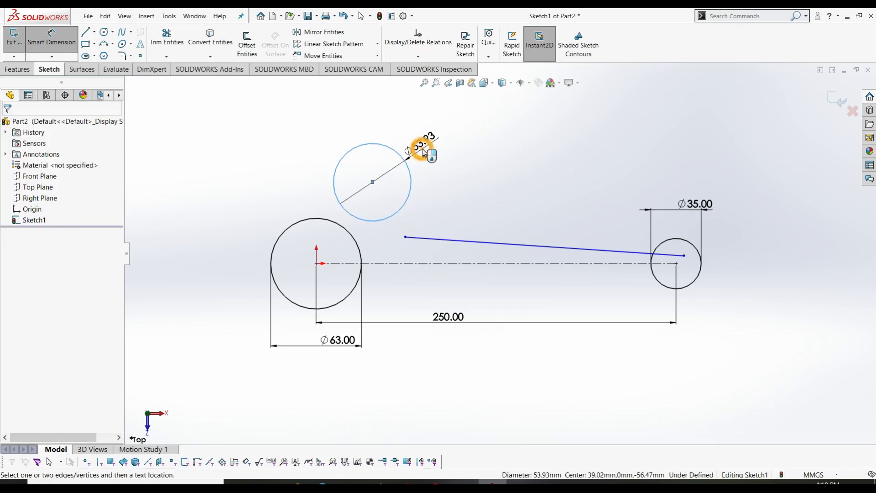
left_click(425, 153)
type("144")
key("Return")
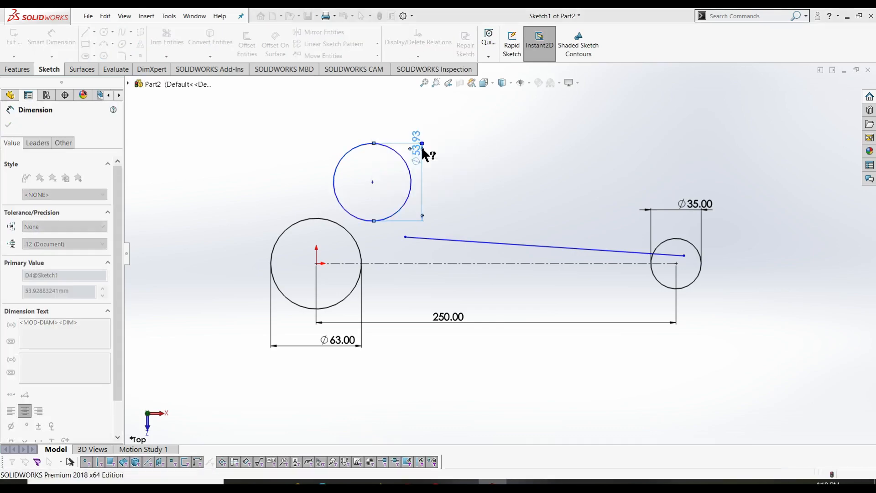
- Drag the Ø144 circle's centre higher above the big circle
key("Escape")
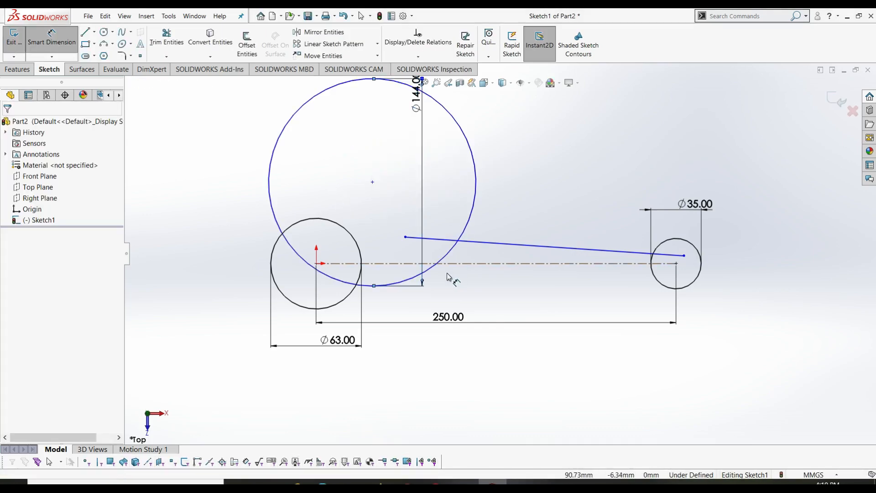
scroll(446, 271, "up", 3)
left_click_drag(427, 211, 437, 161)
key("Escape")
- Place the Ø144.00 dimension on the circle's left side, sliding its text down
scroll(456, 217, "down", 2)
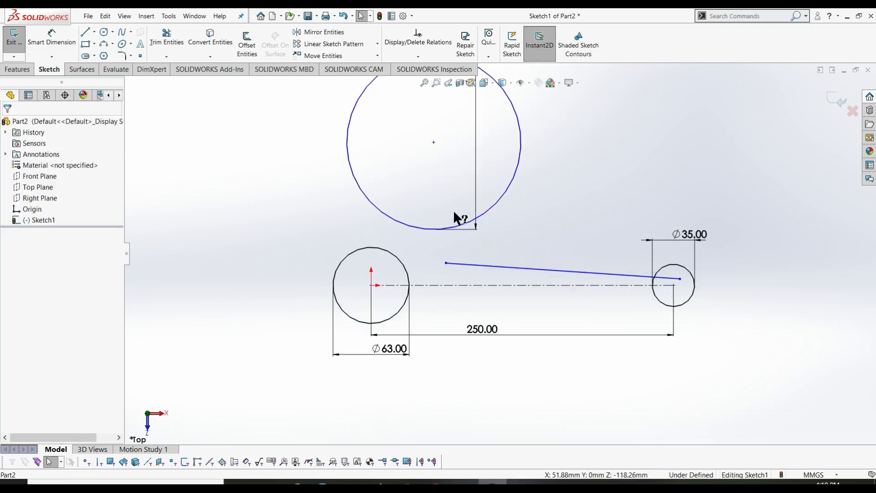
scroll(470, 187, "up", 3)
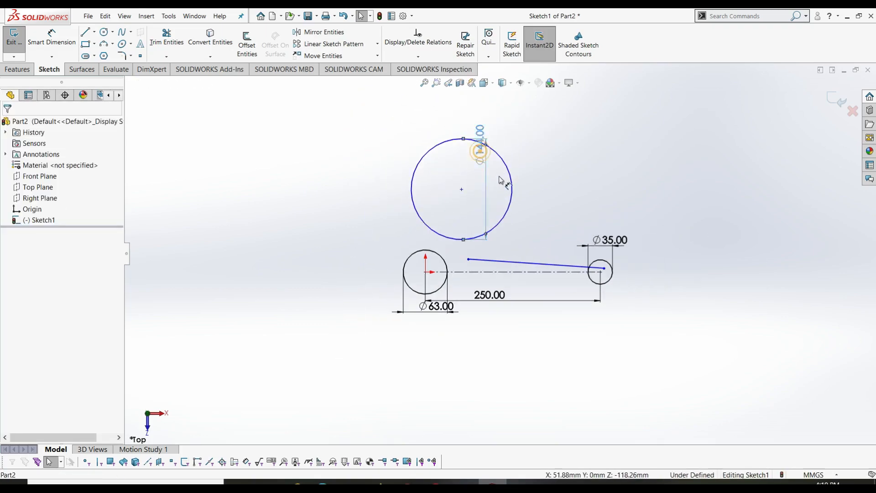
left_click_drag(480, 178, 351, 188)
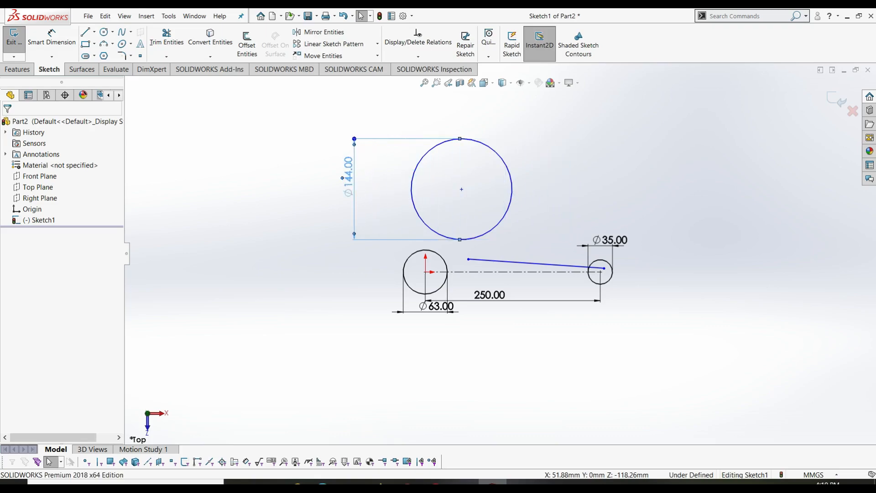
key("Escape")
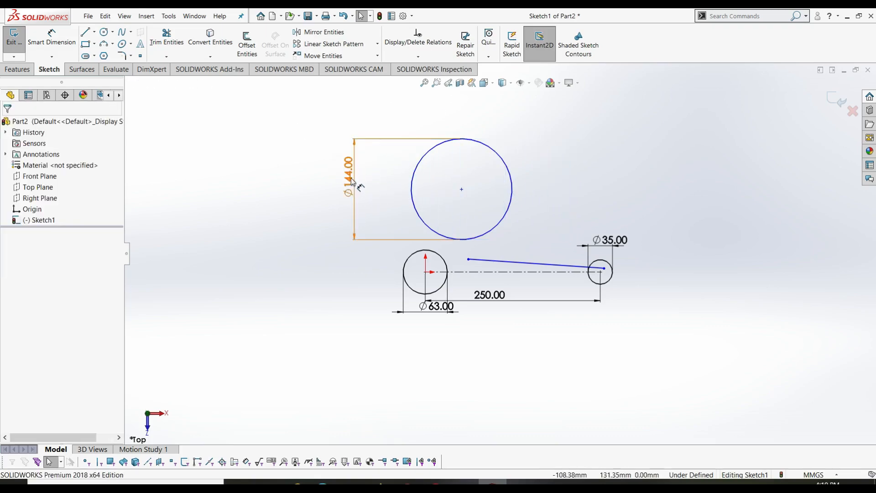
left_click_drag(351, 178, 348, 213)
left_click(463, 212)
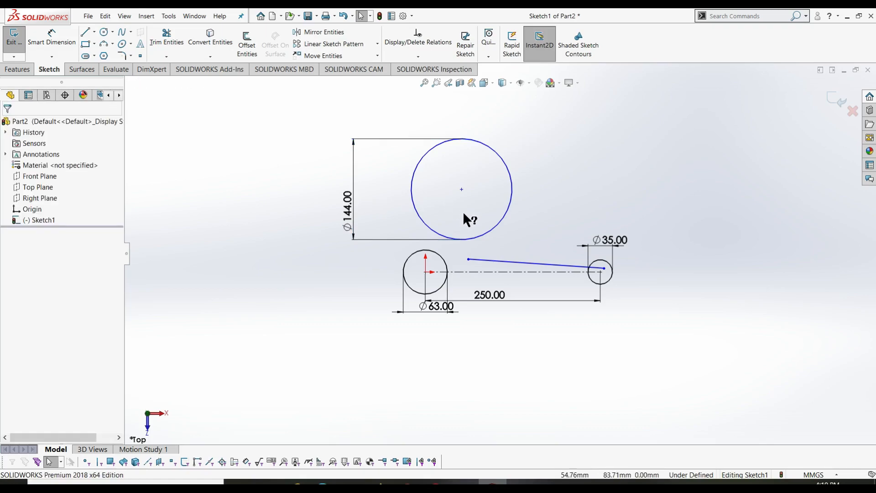
scroll(464, 214, "down", 2)
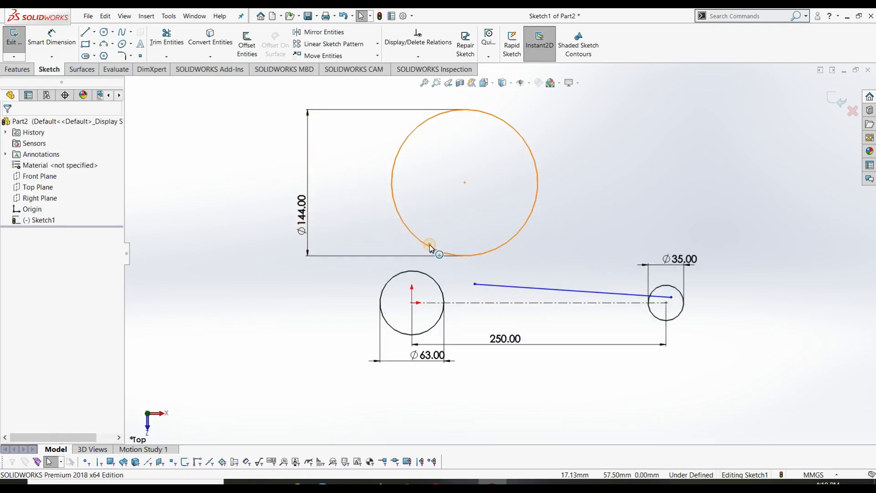
- Make the Ø144 circle tangent to the Ø63 circle
left_click(423, 275)
left_click(436, 294, "ctrl")
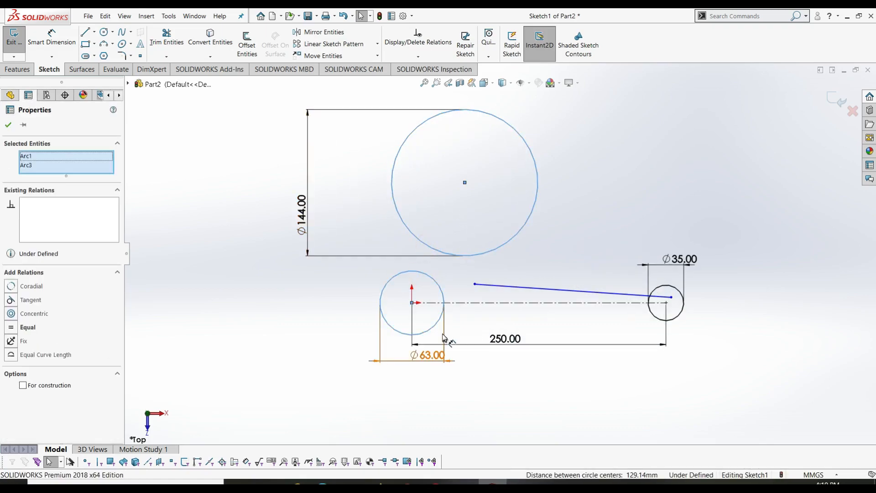
left_click(11, 300)
left_click(8, 125)
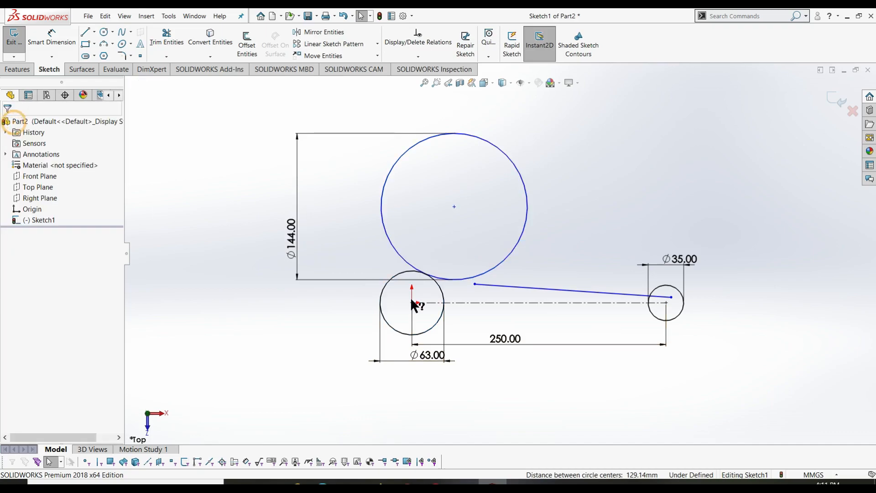
- Make the sloped line tangent to the Ø144 circle and extend it to meet the circle
left_click(493, 284)
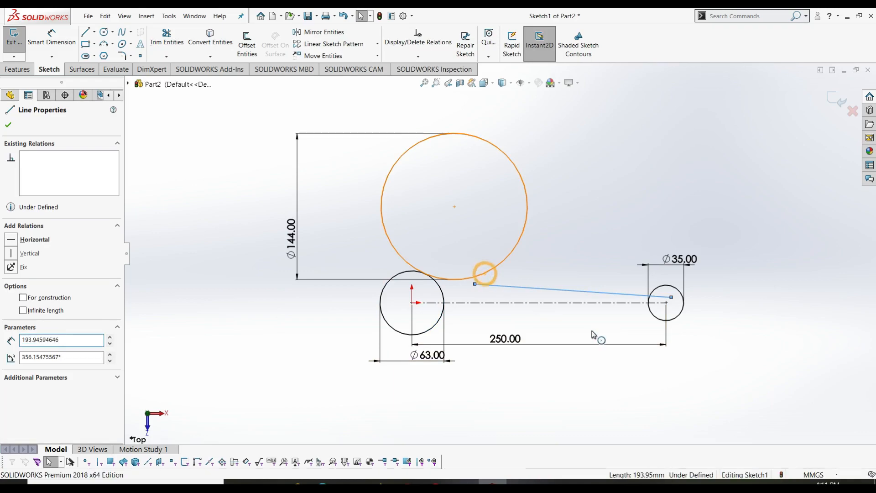
left_click(486, 277, "ctrl")
left_click(12, 287)
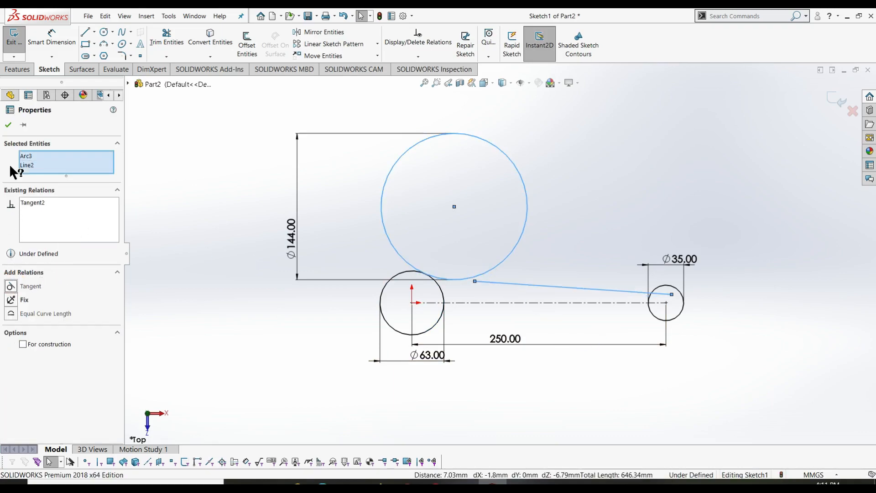
left_click(8, 126)
left_click(166, 56)
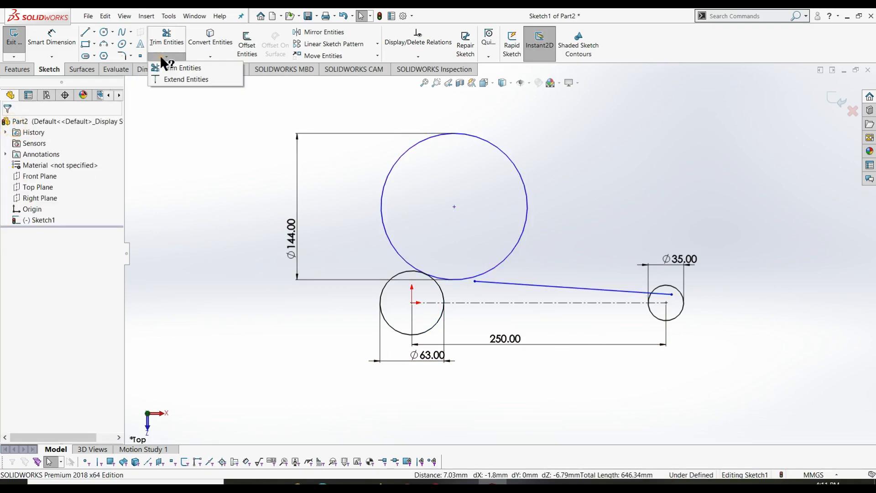
left_click(178, 80)
left_click(513, 283)
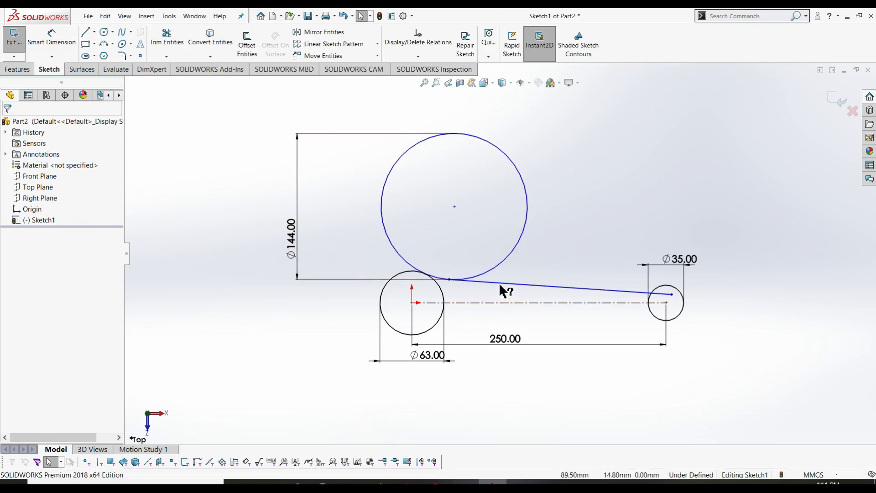
- Trim the Ø144 circle to a short blending arc and cut the line back at the Ø35 circle's edge
left_click(167, 35)
left_click_drag(436, 172, 399, 149)
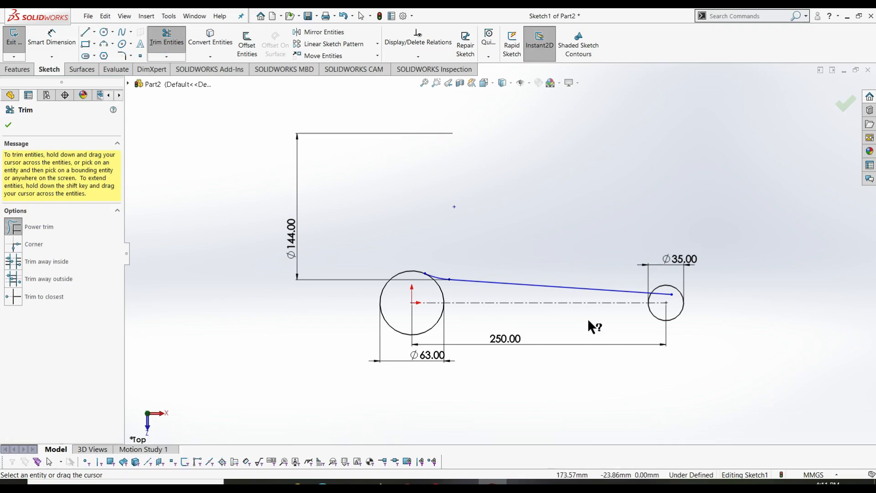
left_click(660, 296)
left_click(659, 292)
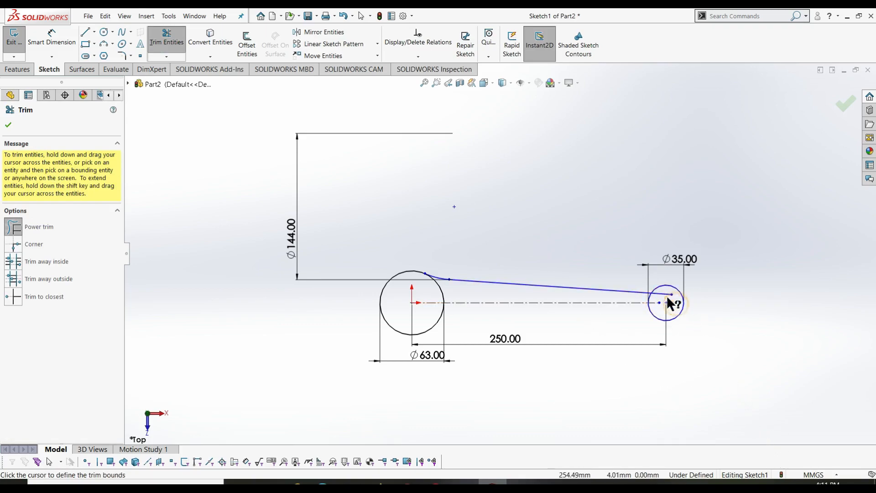
left_click(667, 296)
key("Escape")
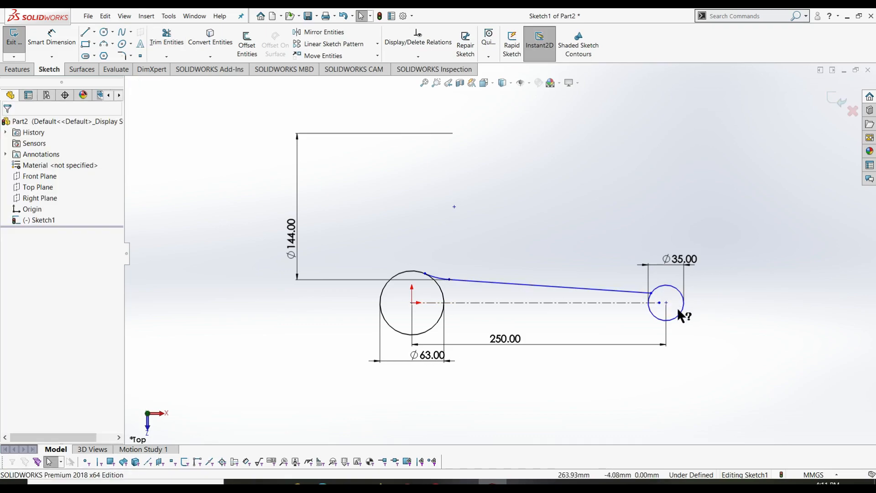
right_click_drag(522, 256, 523, 199)
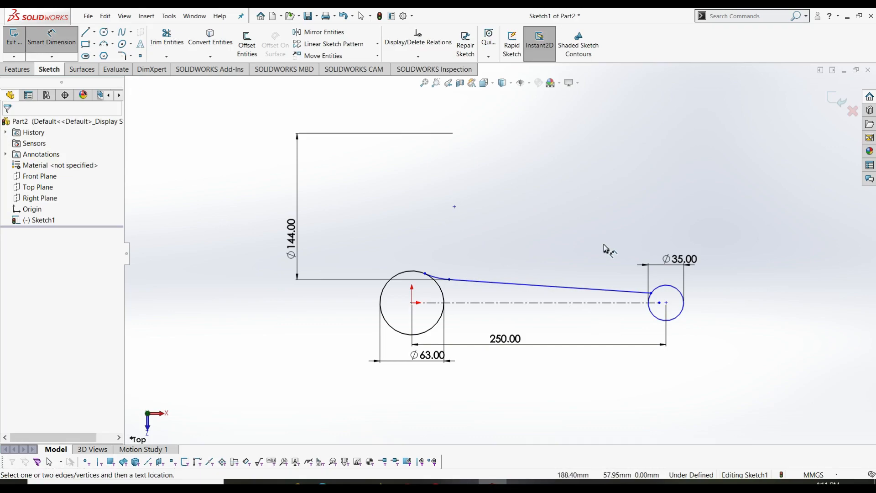
- Dimension the line's endpoint 9 mm from the Ø35 circle's centre
left_click(652, 293)
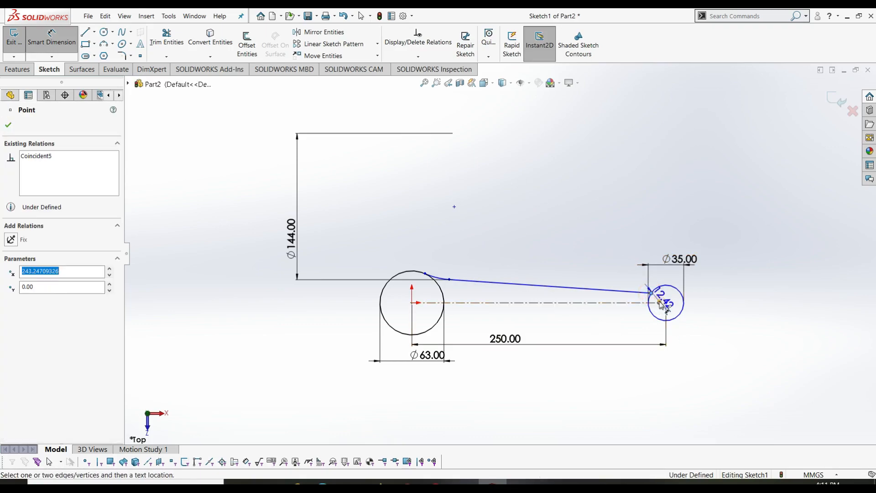
left_click(659, 302)
left_click(702, 303)
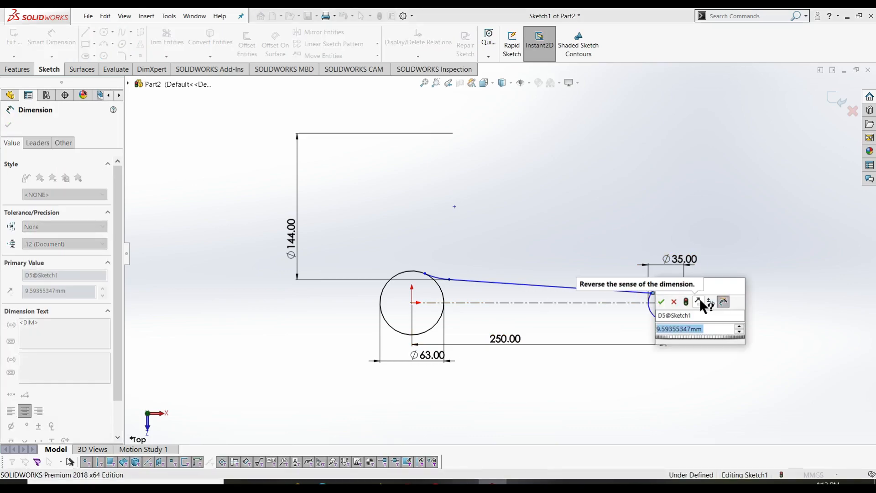
type("9")
key("Return")
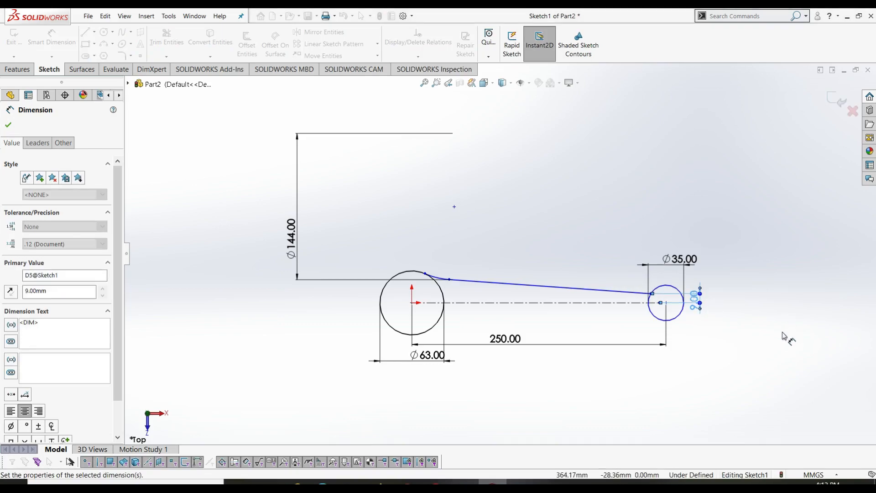
- Set the line's angle to the centreline at 1.5° and move the Ø144 dimension beside its leader
left_click(507, 283)
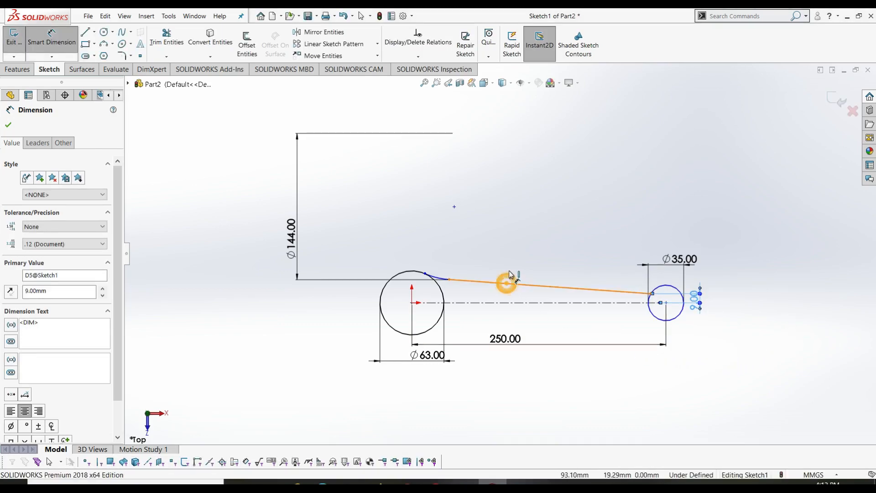
left_click(505, 303)
left_click(535, 291)
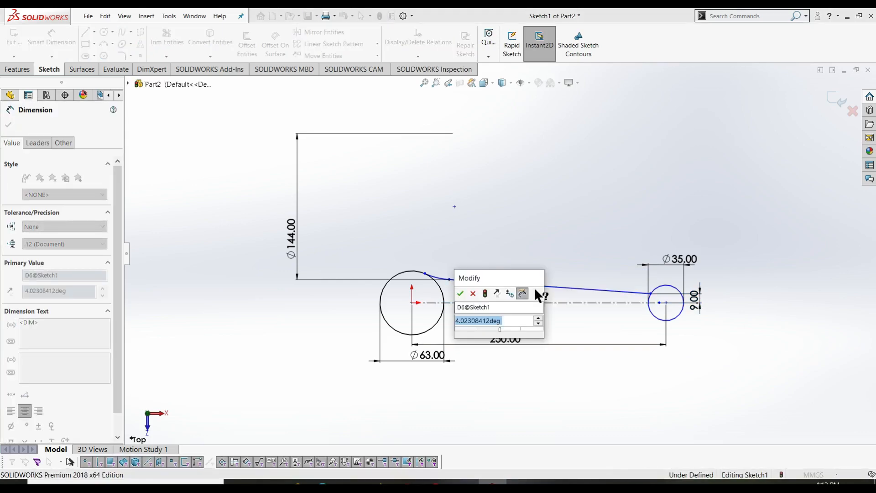
type("1.5")
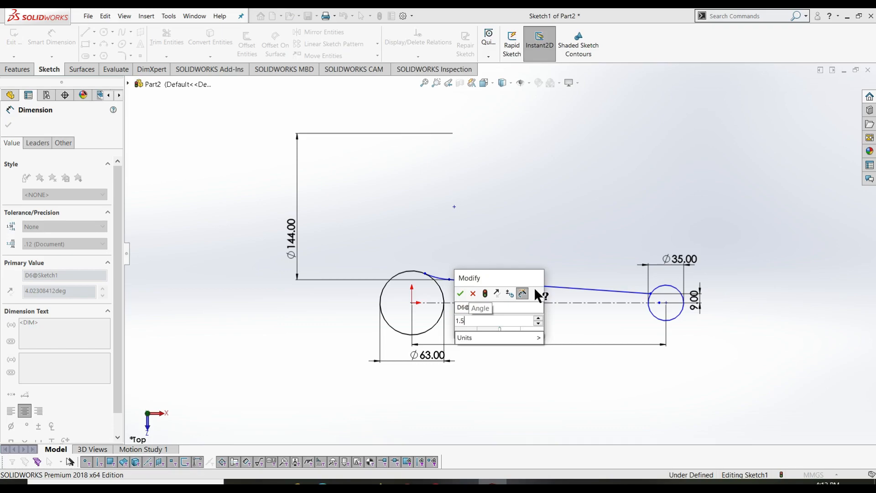
key("Return")
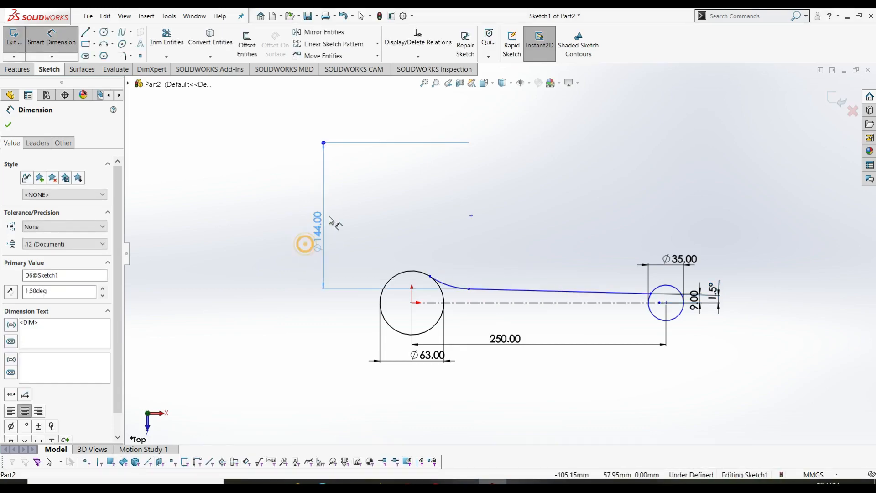
mouse_move(308, 246)
left_mouse_down()
mouse_move(464, 203)
mouse_move(438, 192)
mouse_move(449, 178)
mouse_move(445, 137)
left_mouse_up()
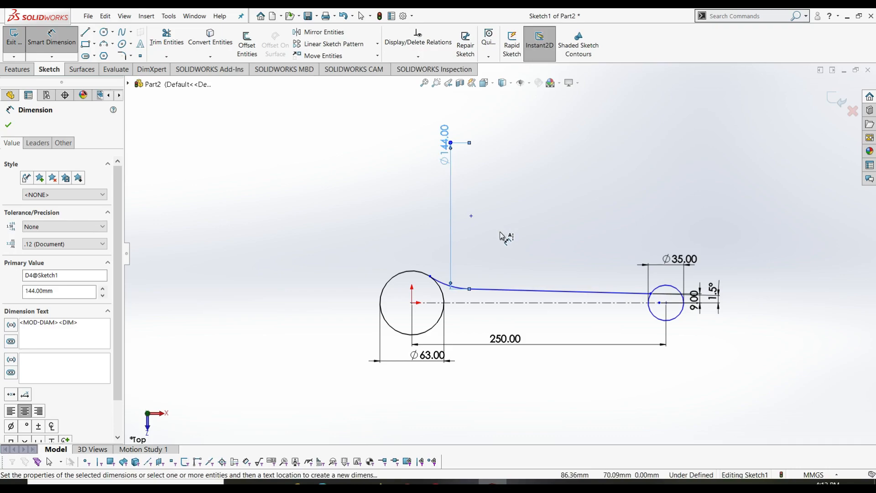
left_click(621, 293)
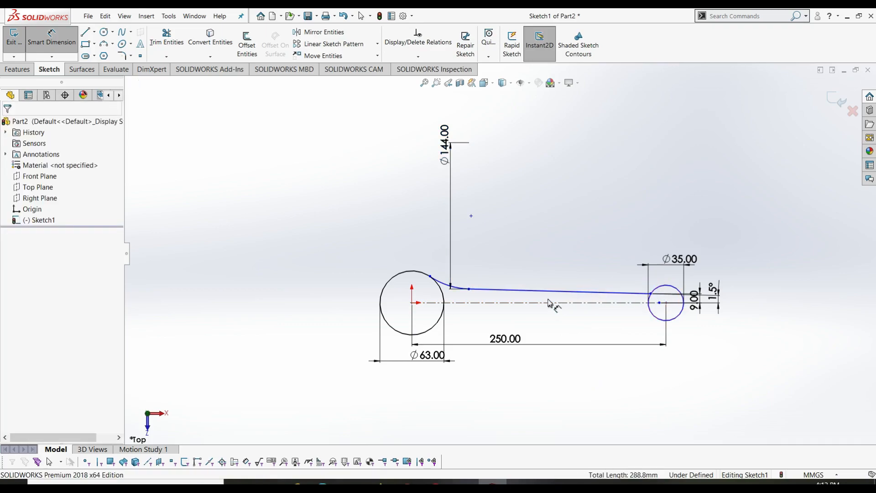
key("Escape")
- Add a tangent relation between the long line and the Ø35 circle, fully defining the sketch
left_click(660, 291)
left_click(639, 294, "ctrl")
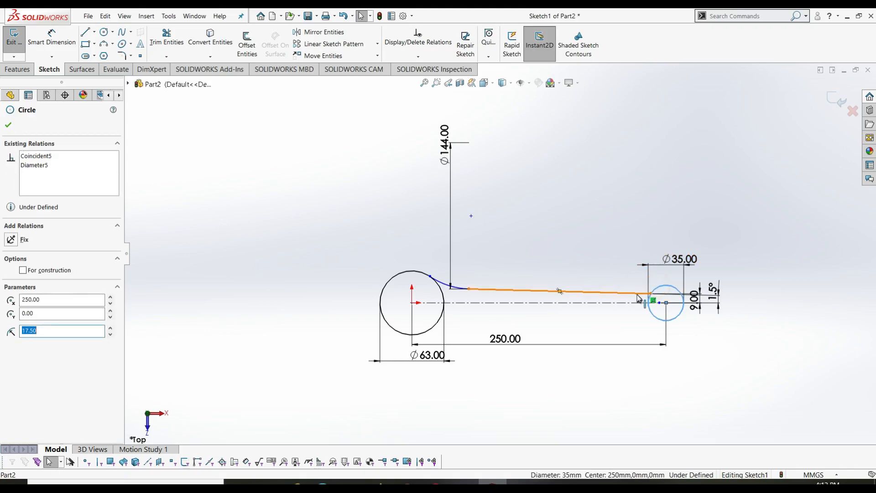
left_click(11, 286)
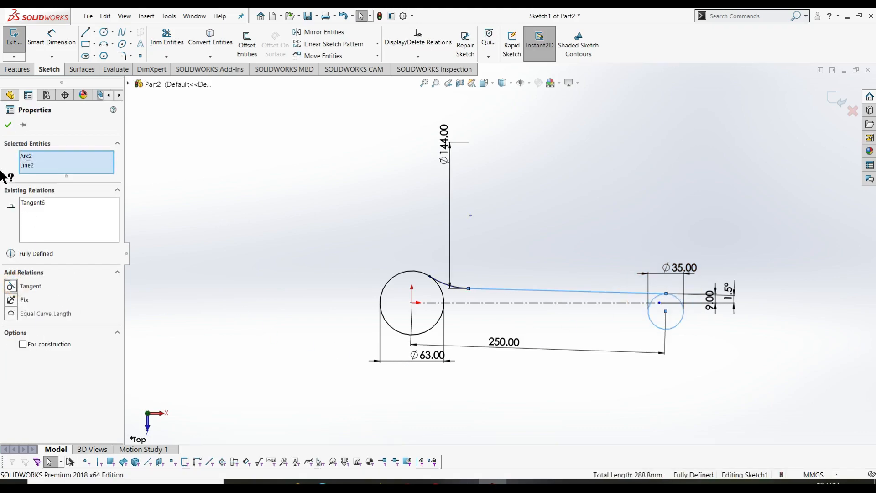
left_click(8, 125)
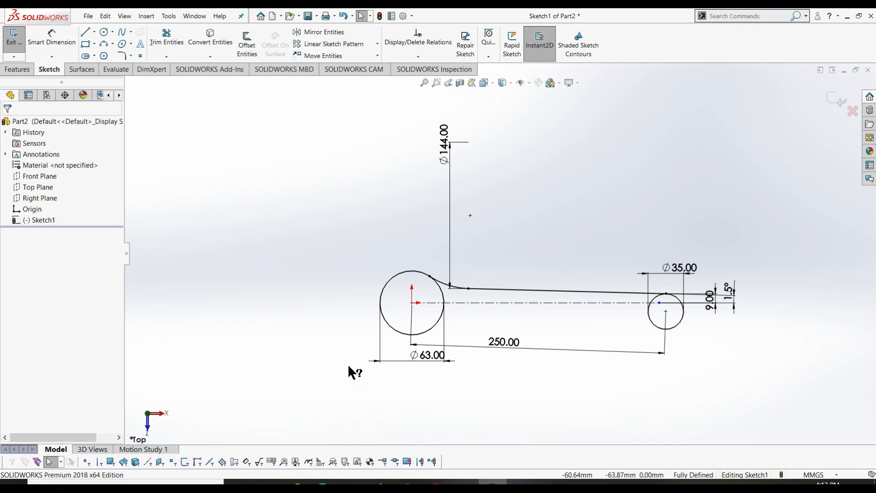
- Select the long line and blending arc, then launch Mirror Entities
left_click(465, 293)
left_click(441, 281, "ctrl")
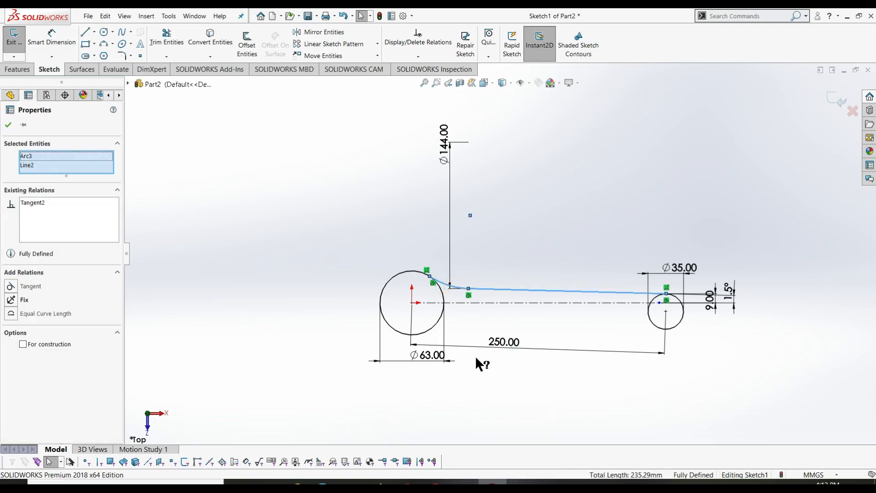
left_click(337, 34)
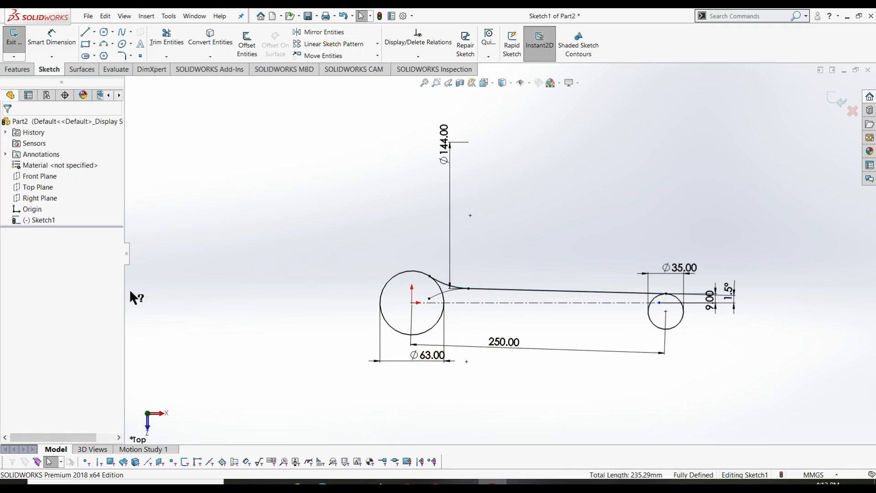
left_click(320, 33)
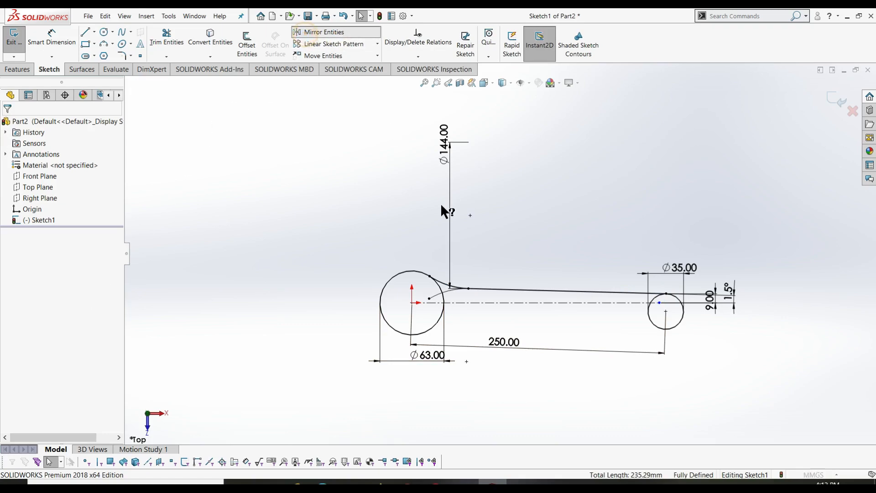
- Mirror the long line and blending arc (Line2, Arc3) about the horizontal centreline
left_click(488, 289)
left_click(68, 269)
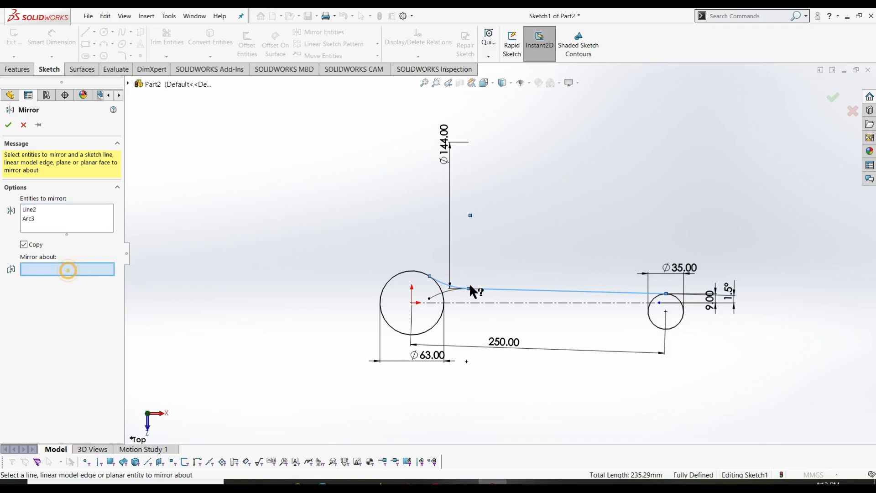
left_click(475, 303)
left_click(8, 124)
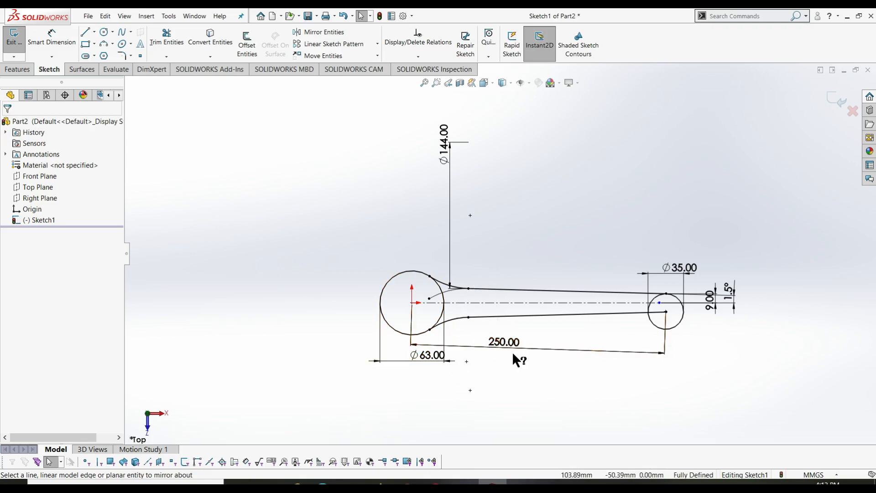
left_click(182, 41)
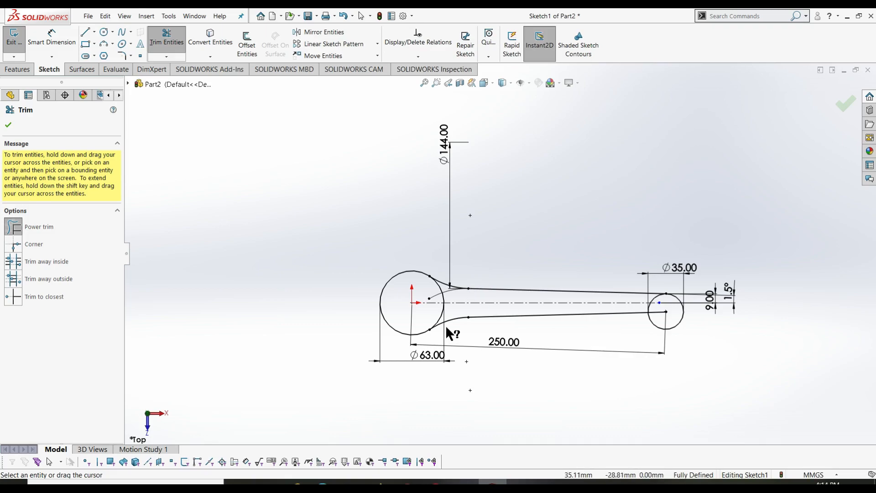
- Power-trim the inner arcs of the Ø63 big-end circle and the Ø35 pin circle
mouse_move(429, 312)
left_mouse_down()
mouse_move(448, 312)
mouse_move(444, 293)
mouse_move(466, 304)
mouse_move(434, 295)
left_mouse_up()
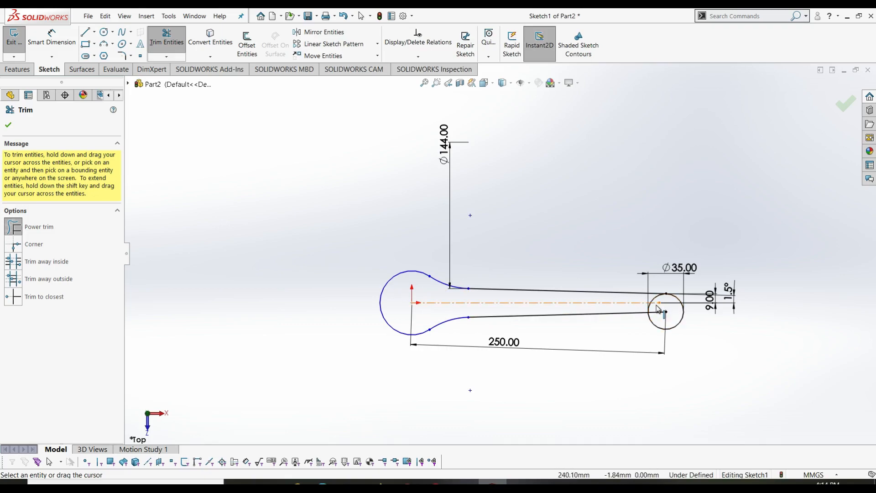
left_click_drag(657, 303, 640, 302)
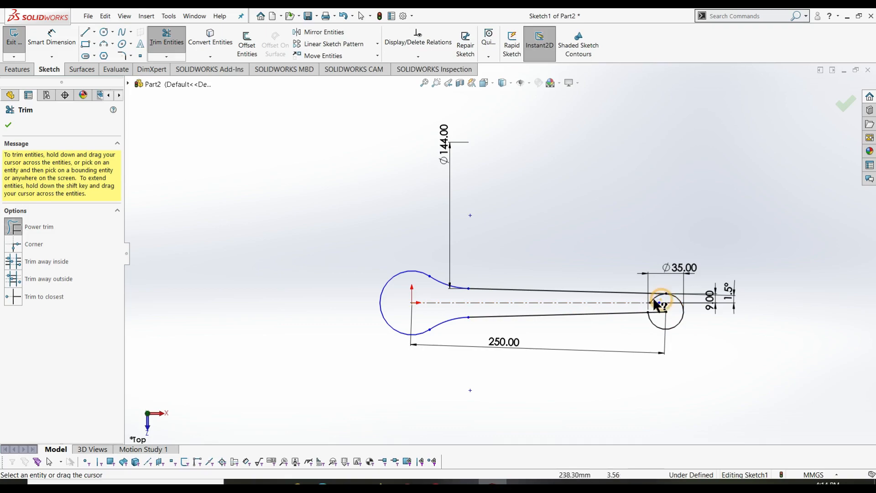
key("Escape")
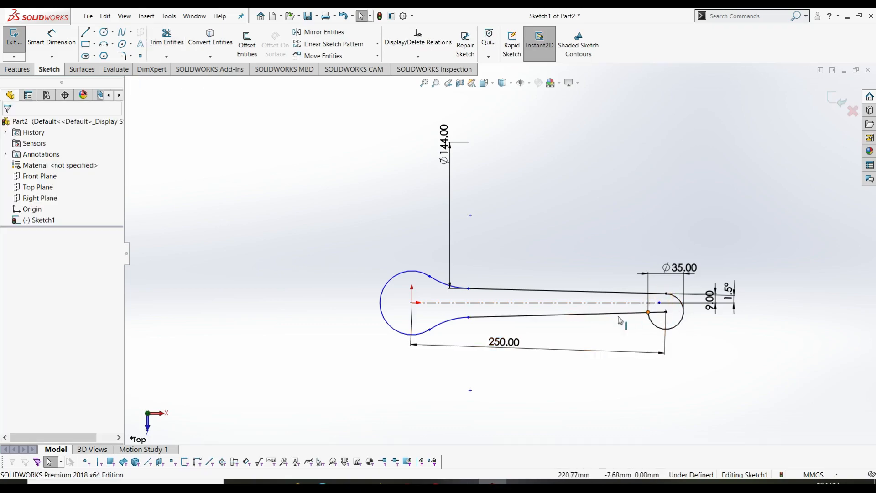
- Undo the trims, the lower line and the pin circle's tangency
left_click(412, 302)
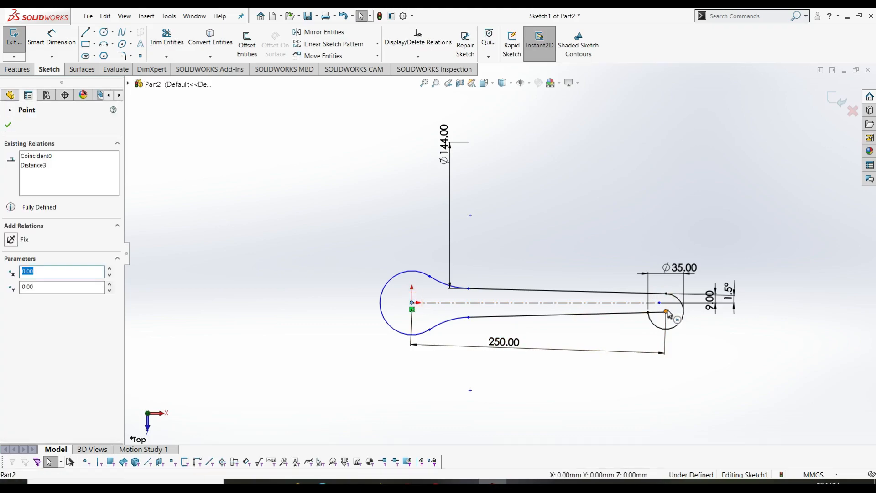
left_click(667, 312, "ctrl")
key("Escape")
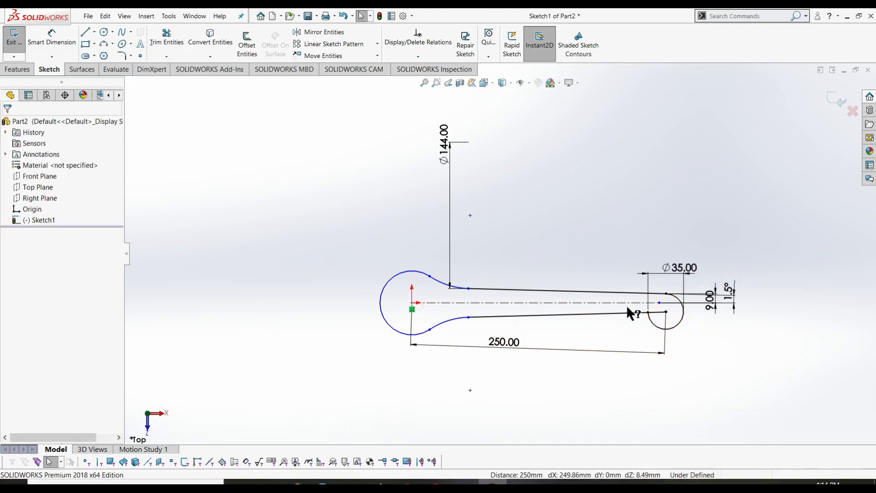
key("ctrl+z")
key("ctrl+z")
key("ctrl+z")
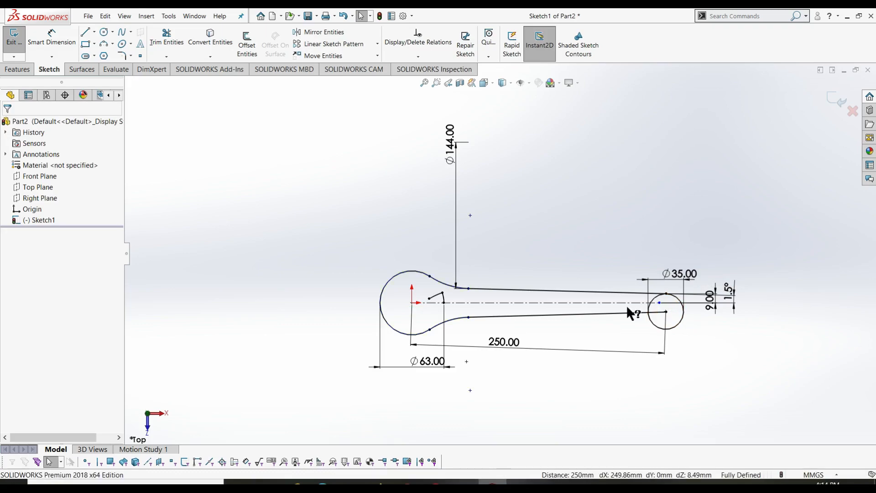
key("ctrl+z")
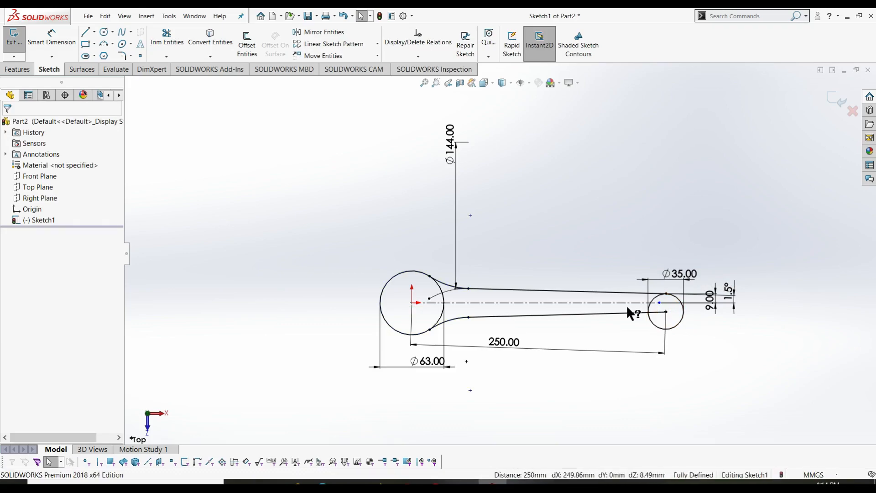
key("ctrl+z")
key("ctrl+z")
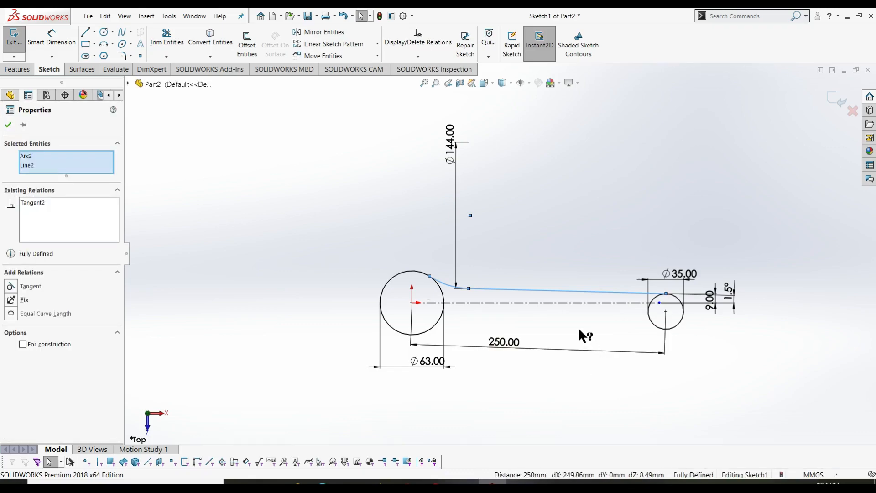
key("ctrl+z")
- Add a Horizontal relation between the origin and the Ø35 pin circle's centre
left_click(326, 214)
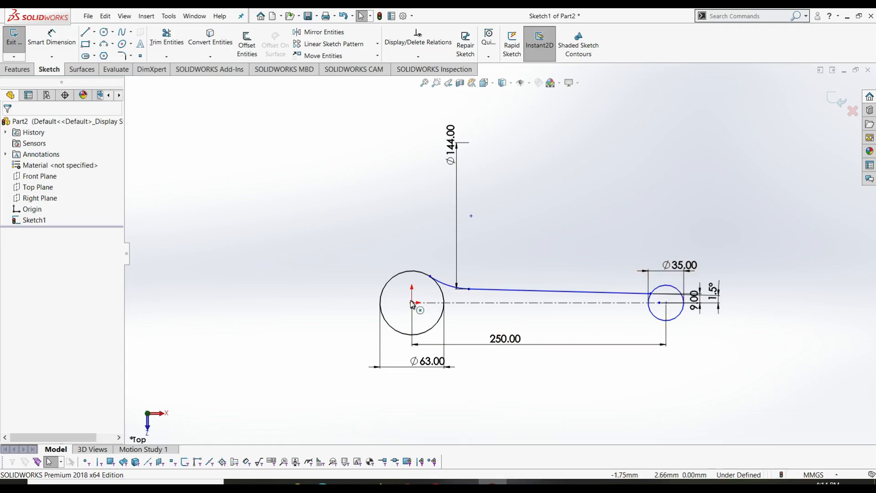
left_click(666, 303, "ctrl")
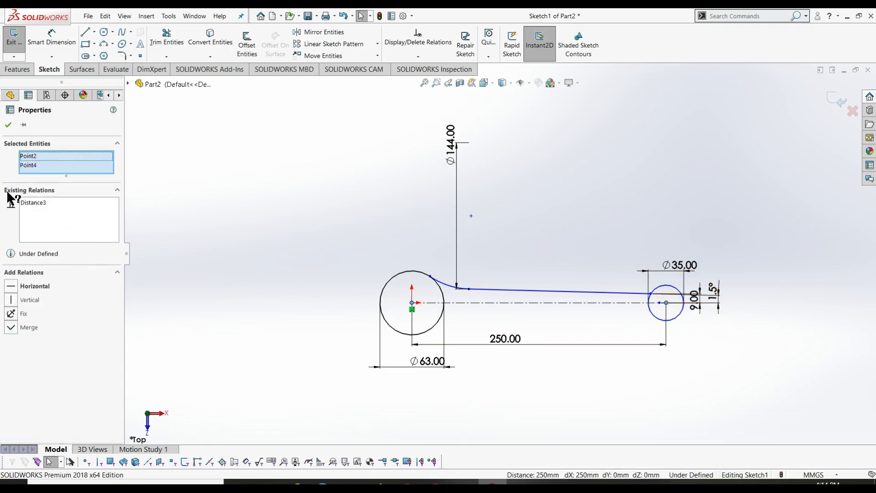
left_click(11, 286)
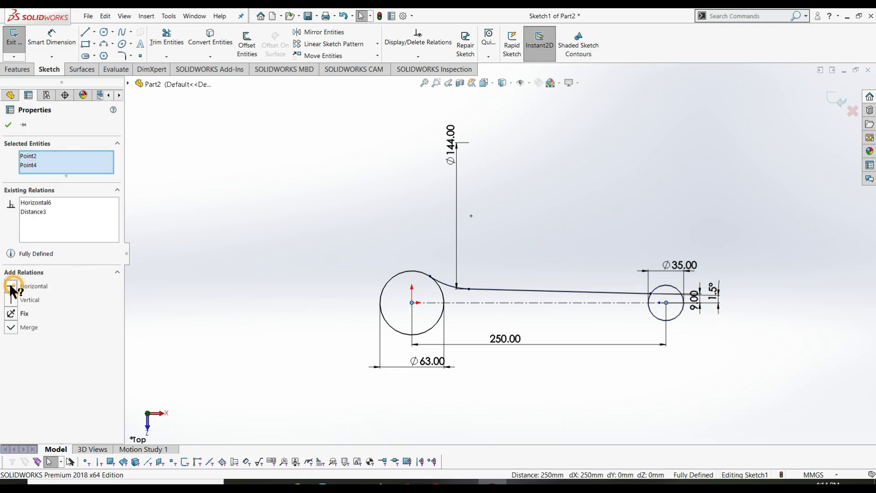
left_click(11, 127)
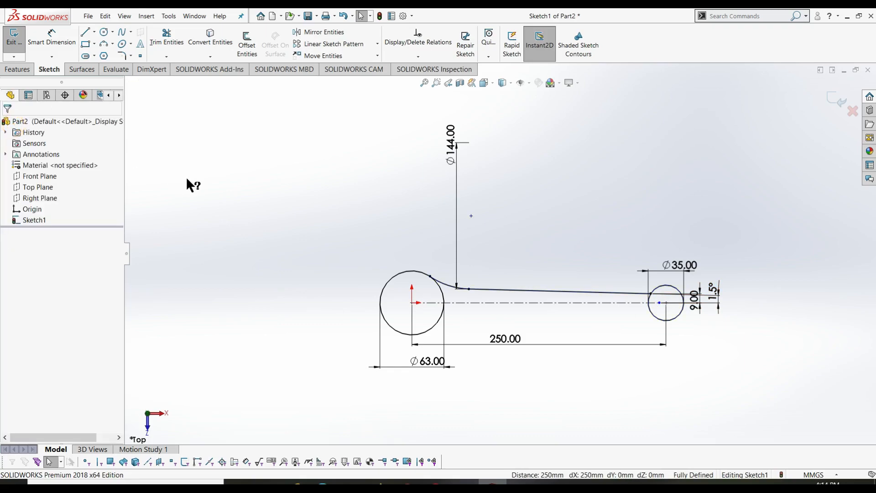
- Merge the point on the pin circle with the pin circle's centre
left_click(660, 303)
left_click(667, 303, "ctrl")
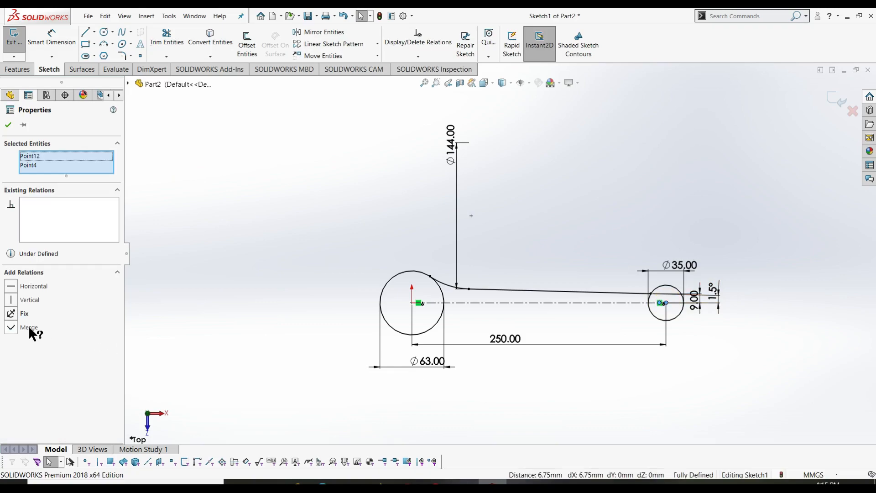
left_click(11, 328)
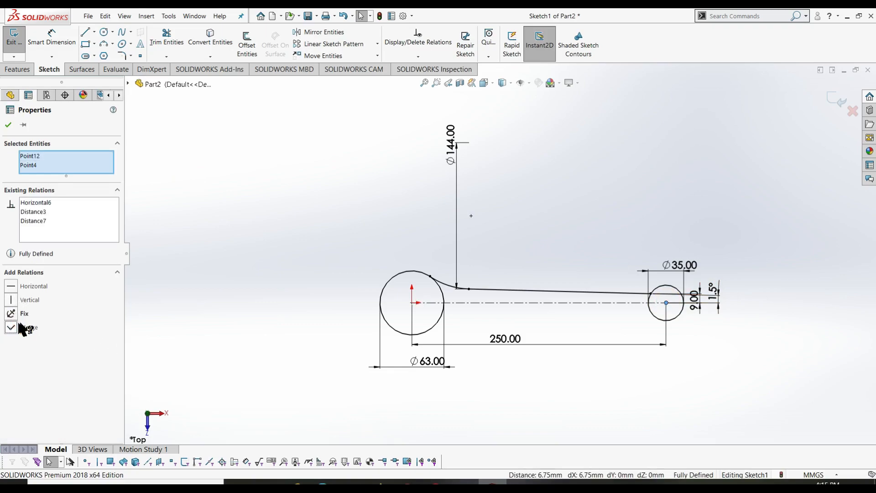
left_click(10, 125)
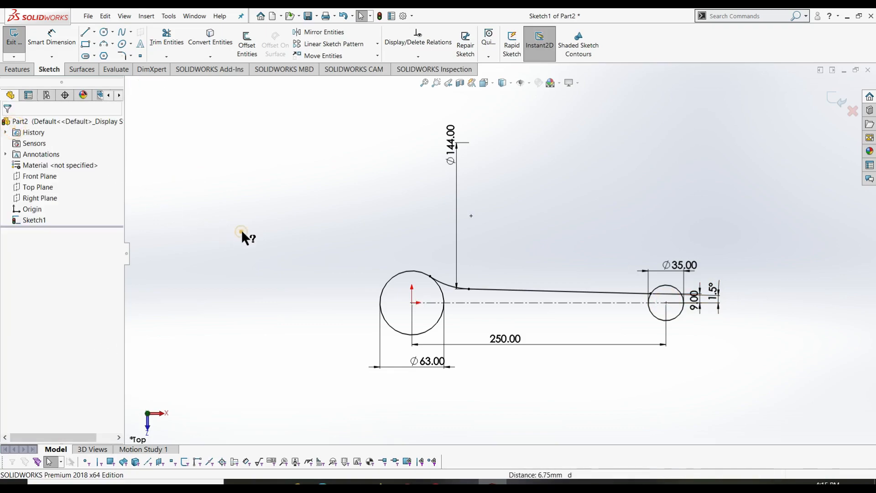
- Mirror the upper R72 arc and long line about the centerline, then trim the big circle between the blends
left_click(336, 38)
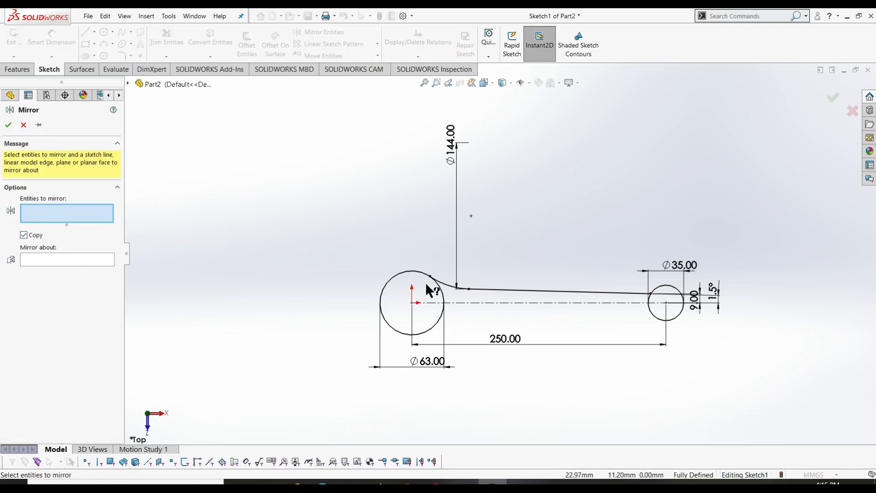
left_click(445, 283)
left_click(536, 291)
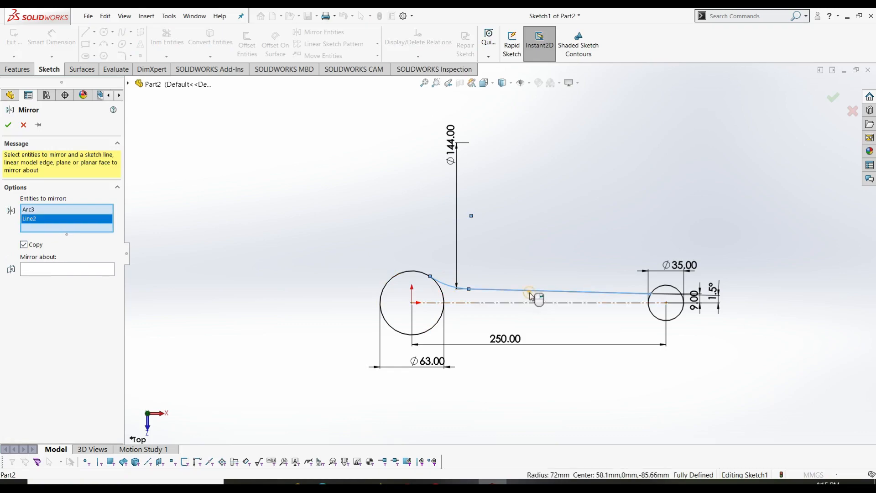
left_click(71, 270)
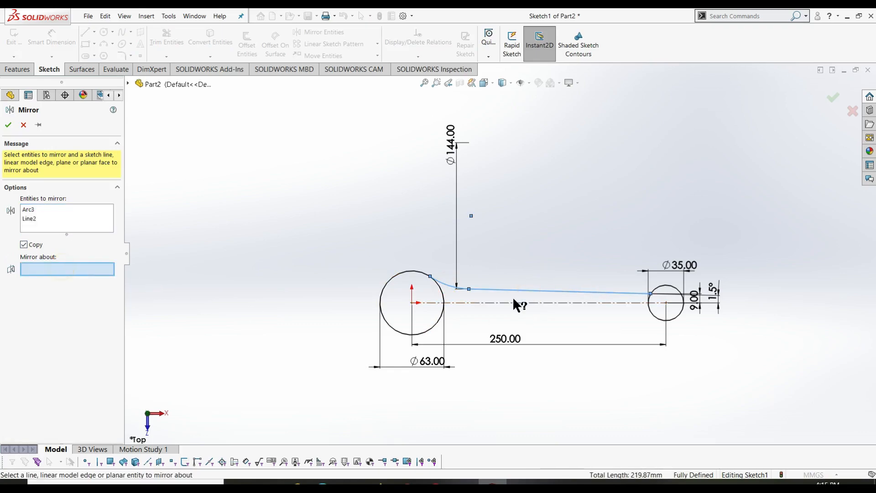
left_click(501, 303)
left_click(9, 124)
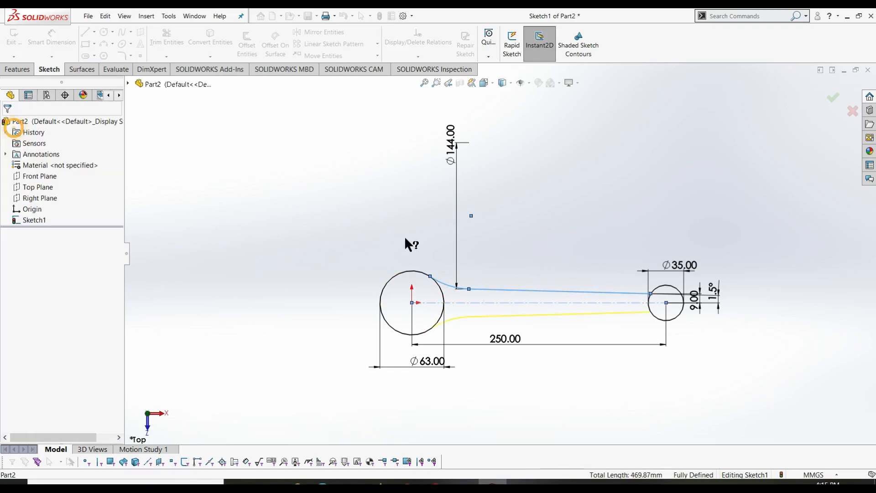
left_click(167, 38)
mouse_move(454, 294)
left_mouse_down()
mouse_move(437, 294)
mouse_move(437, 315)
left_mouse_up()
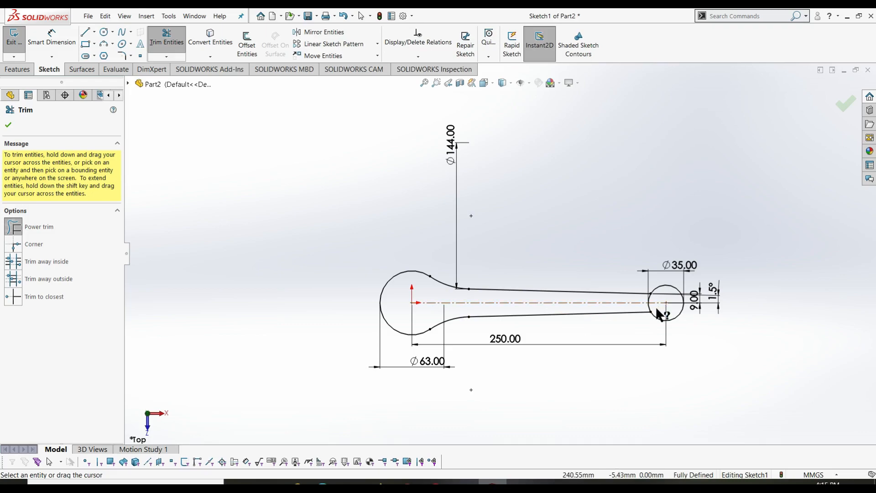
- Trim the Ø35 pin circle to a short end arc and bring up Save As
mouse_move(656, 308)
left_mouse_down()
mouse_move(646, 307)
mouse_move(657, 297)
mouse_move(645, 298)
left_mouse_up()
key("Escape")
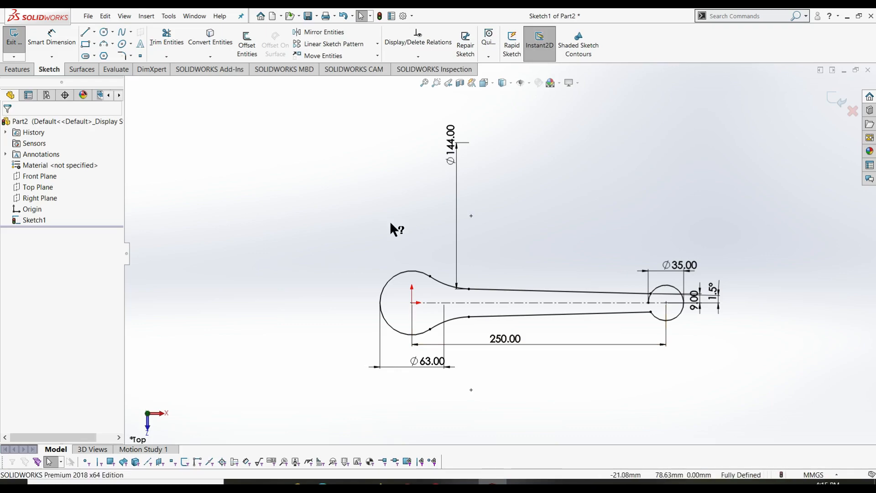
left_click(167, 37)
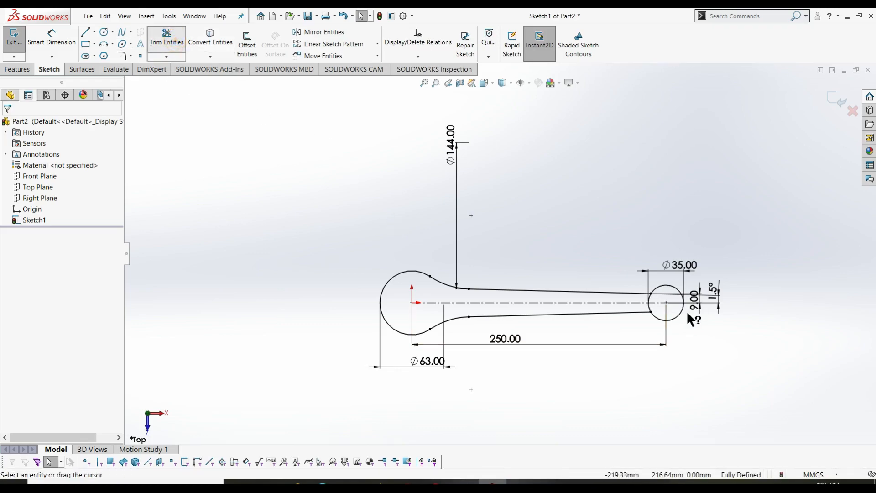
left_click_drag(686, 311, 688, 344)
key("Escape")
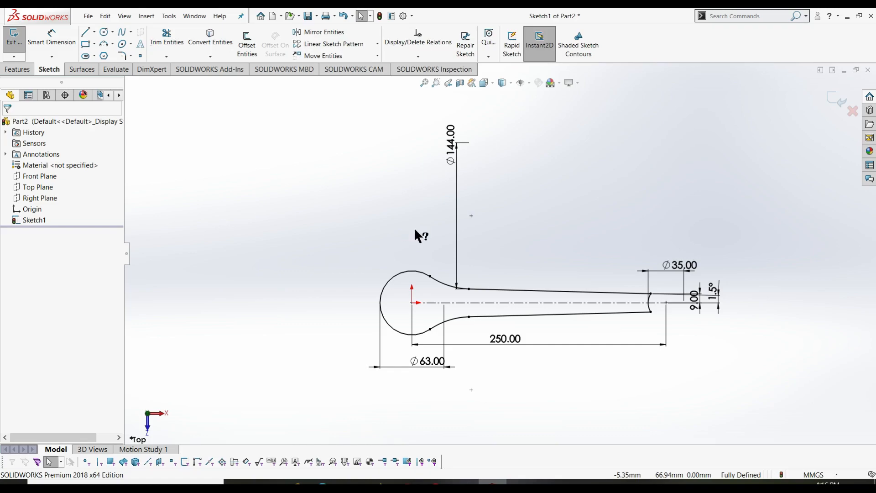
key("ctrl+s")
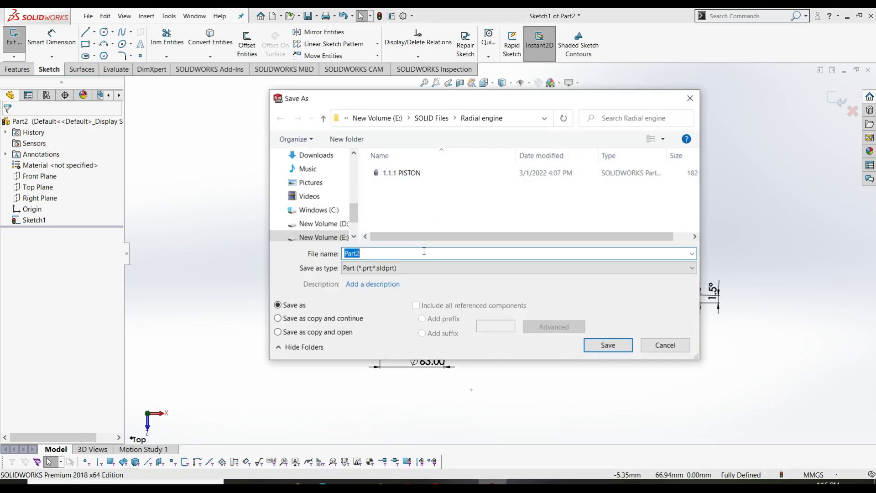
- Save the part under the file name 'MASTER ROD' and exit Sketch1
type("MASTER ROD")
key("Return")
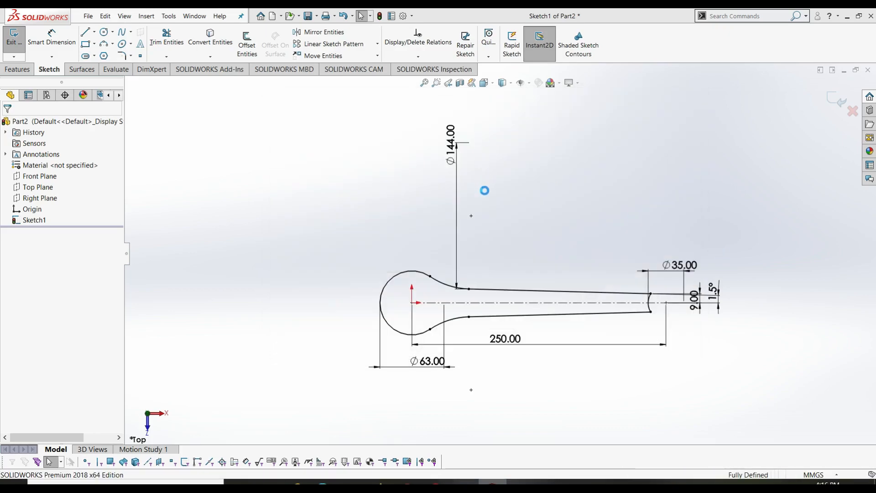
right_click(531, 178)
left_click(635, 152)
- Extrude the rod profile Mid Plane to a 28 mm depth as Boss-Extrude1
left_click(26, 74)
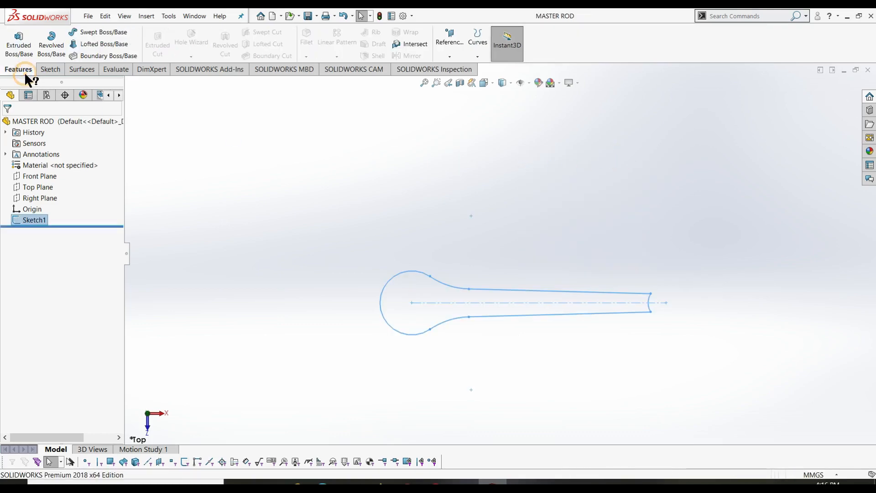
left_click(26, 44)
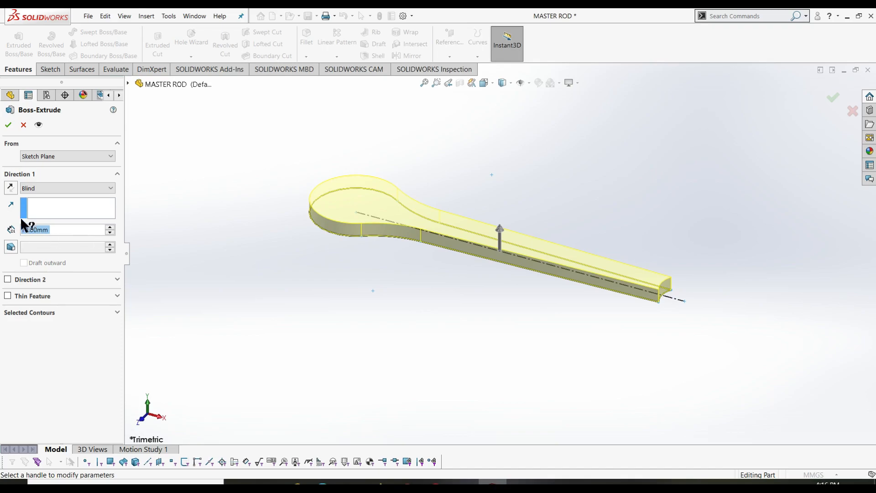
left_click(58, 157)
left_click(61, 164)
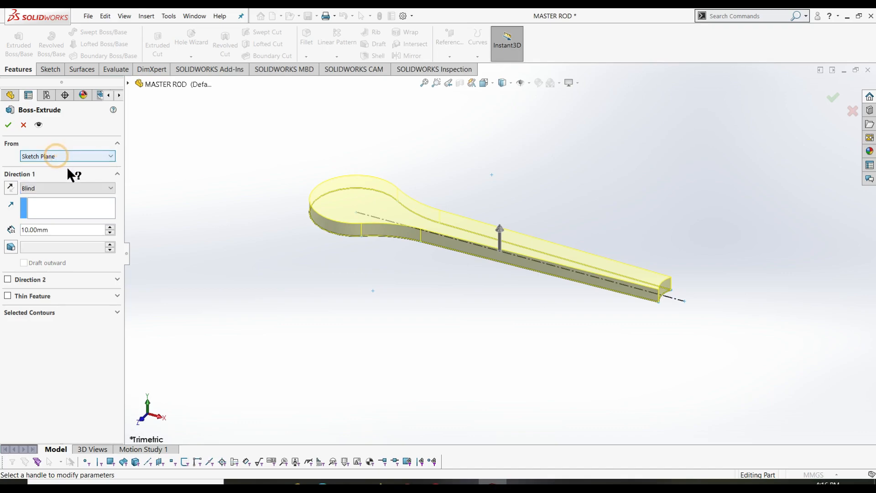
left_click(73, 189)
left_click(67, 237)
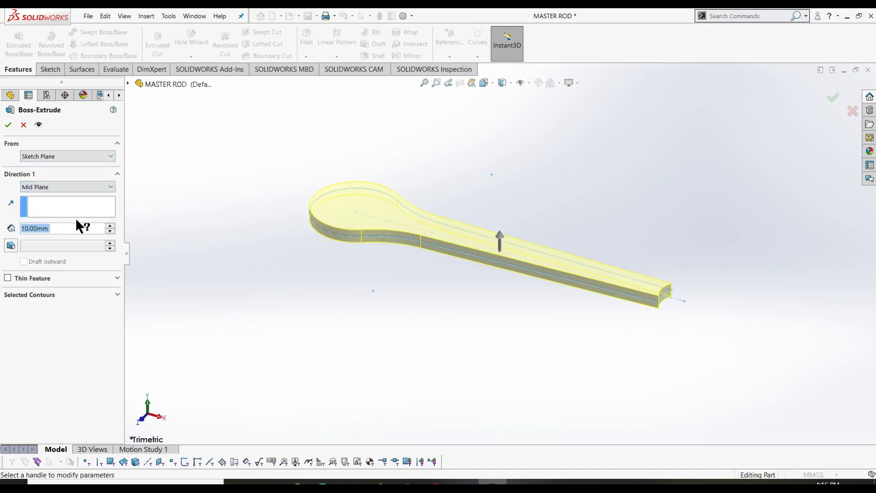
left_click(48, 229)
double_click(24, 233)
left_click_drag(65, 232, 10, 227)
type("28")
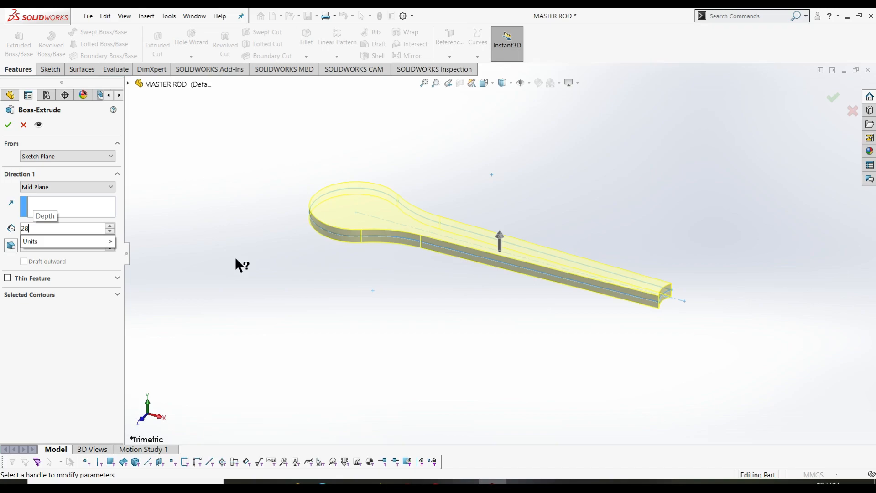
key("Return")
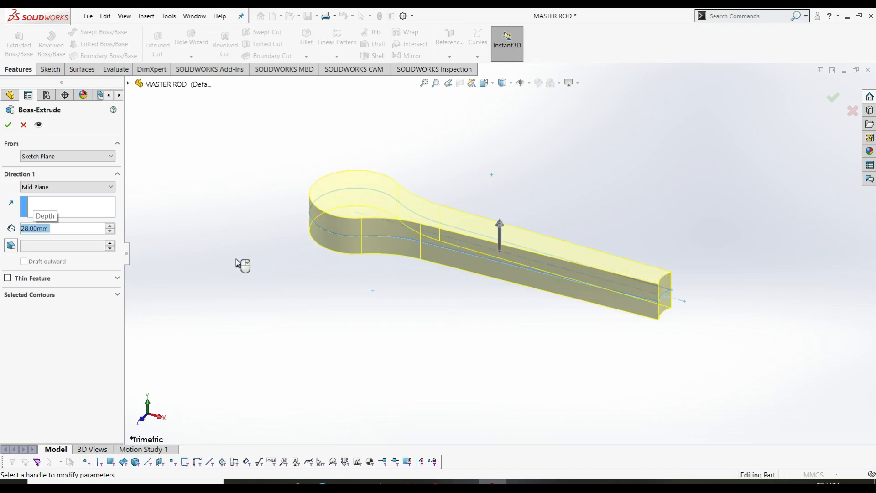
key("Return")
left_click(241, 261)
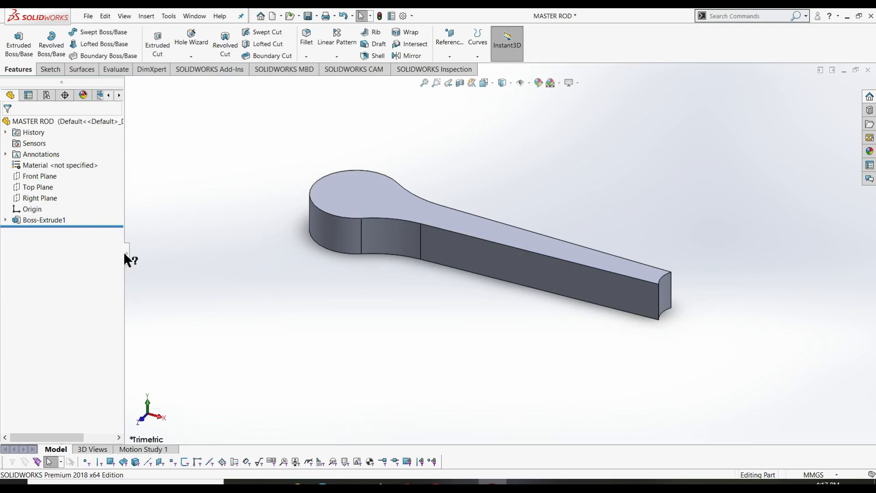
- Start Sketch2 on the rod's top face, viewed Normal To, with the Circle tool active
left_click(51, 70)
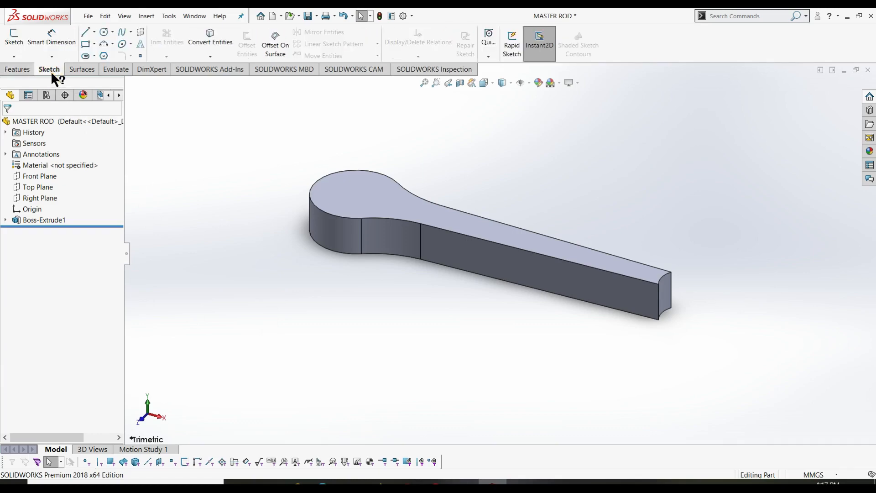
left_click(15, 38)
left_click(372, 198)
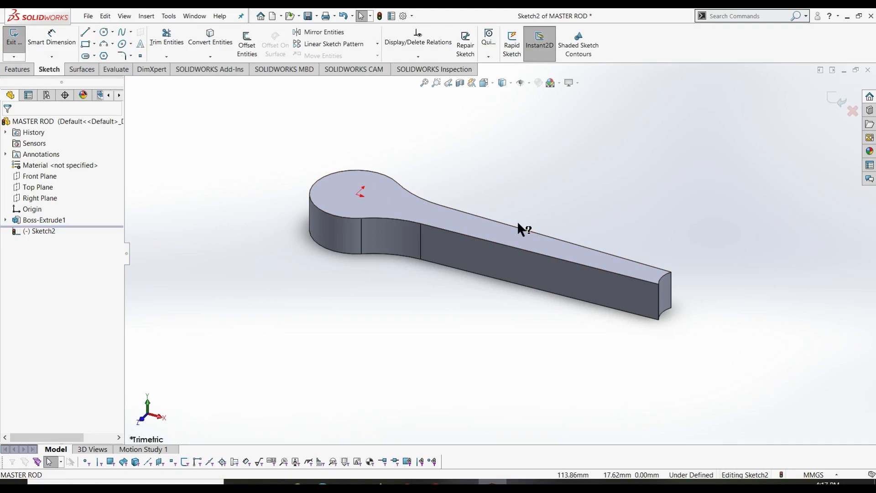
key("ctrl+8")
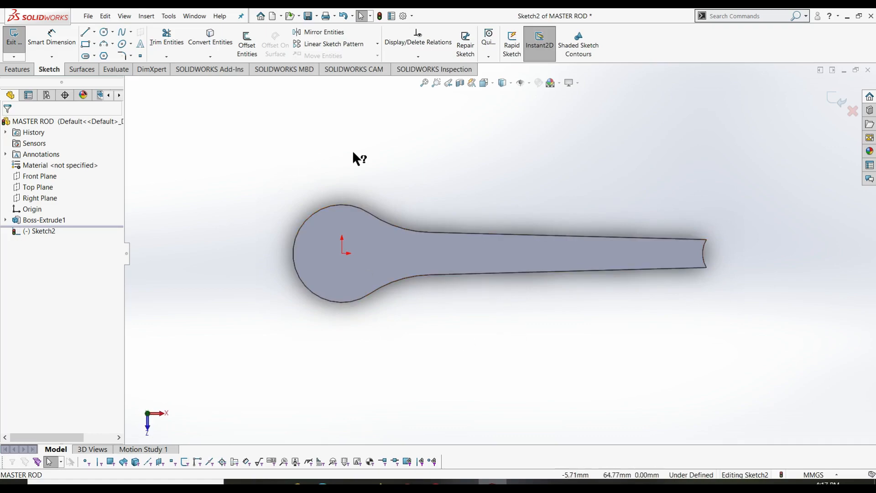
right_click_drag(368, 154, 421, 157)
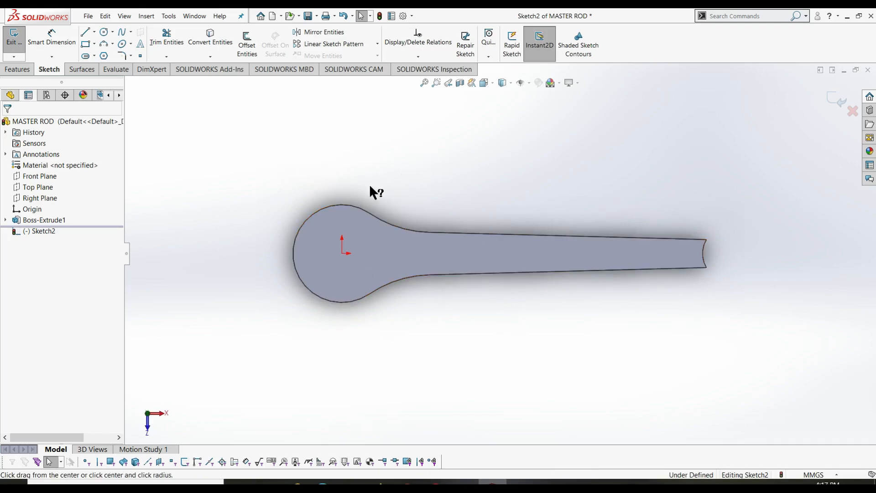
- Draw four circles around the big end: below, above, upper-left and lower-left
left_click(367, 328)
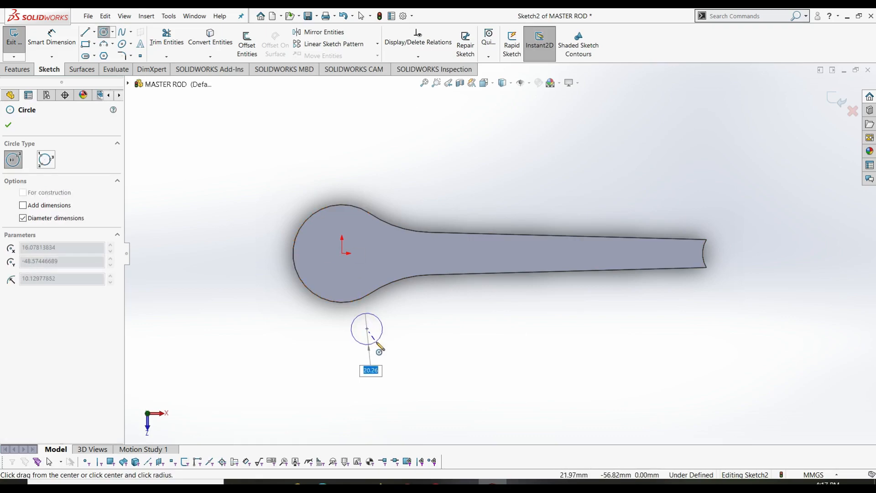
left_click(376, 342)
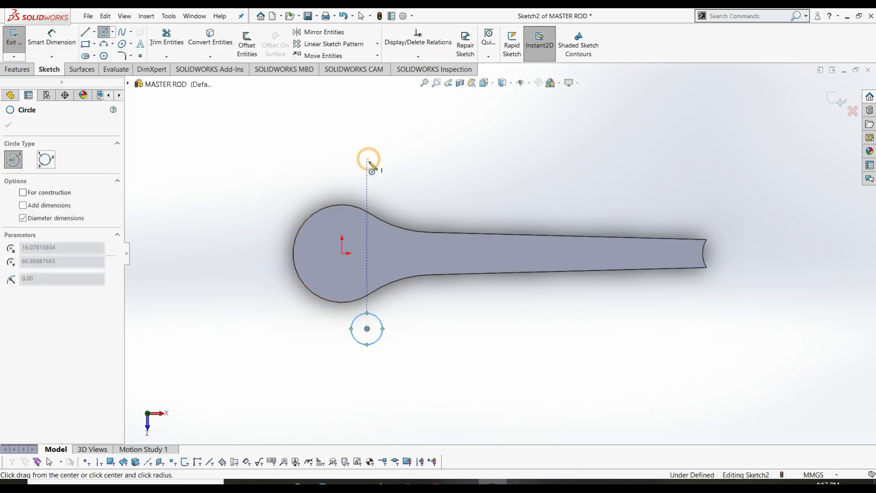
left_click(367, 159)
left_click(377, 172)
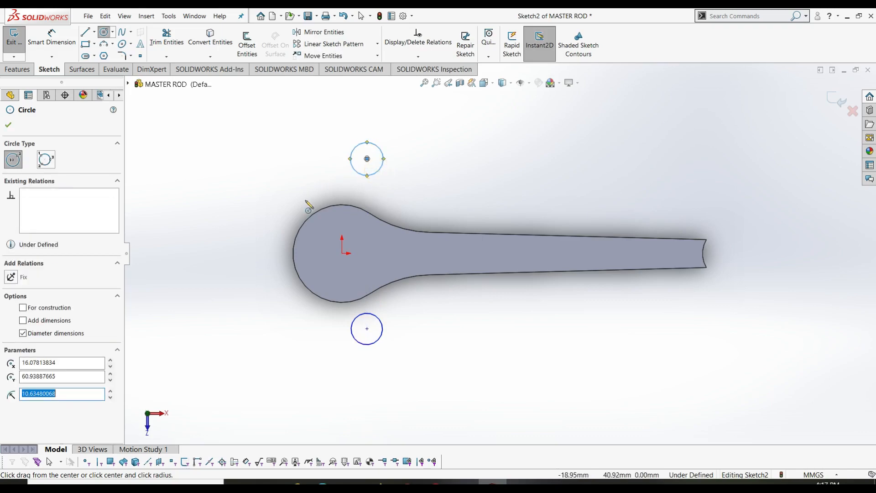
left_click(279, 159)
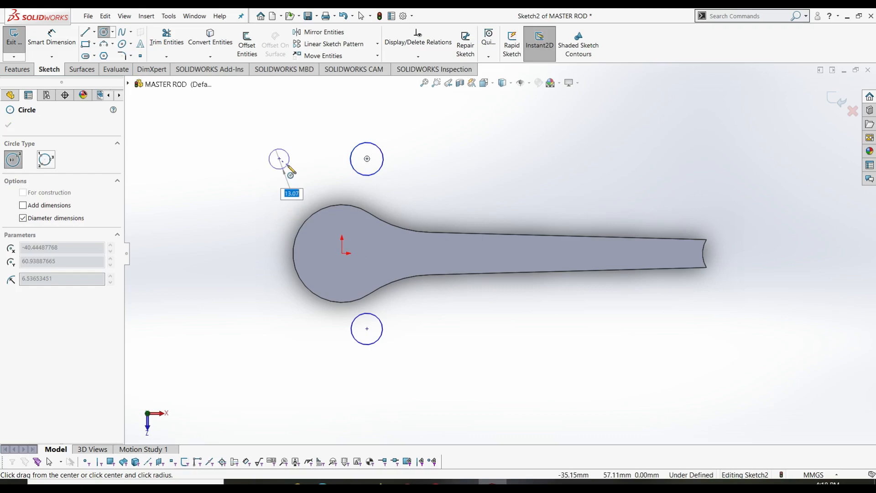
key("Escape")
key("Return")
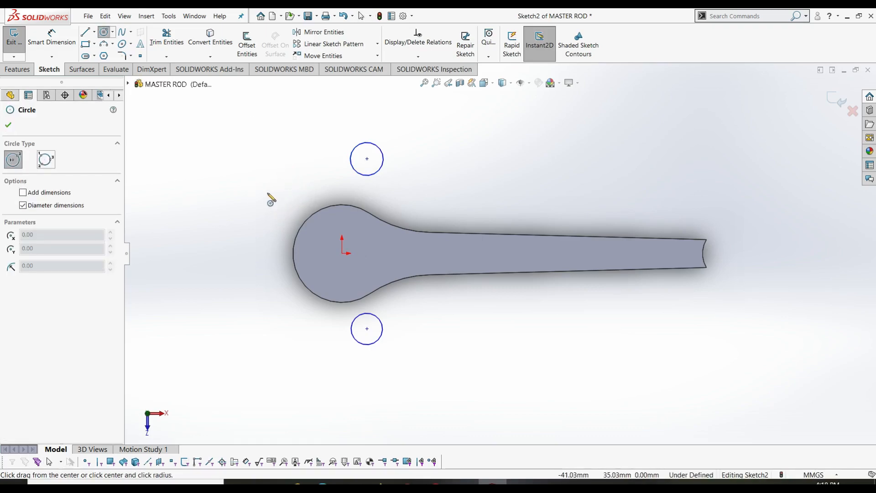
left_click(264, 190)
left_click(274, 200)
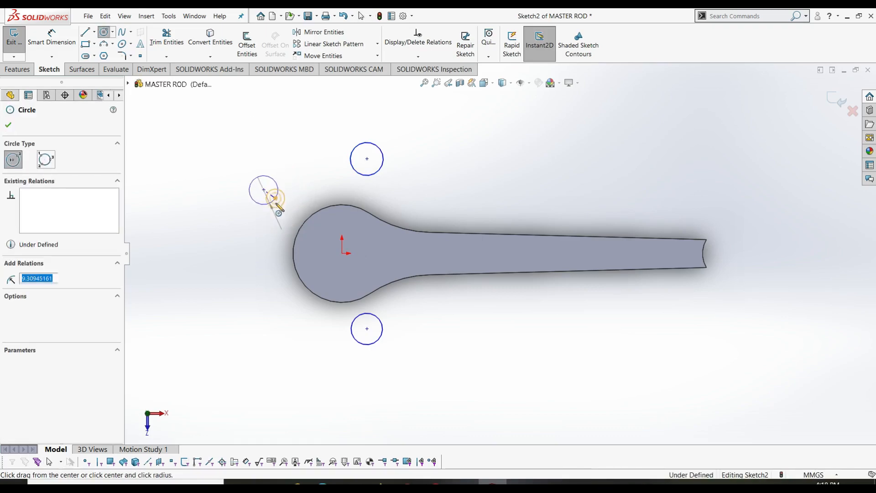
left_click(264, 305)
left_click(276, 321)
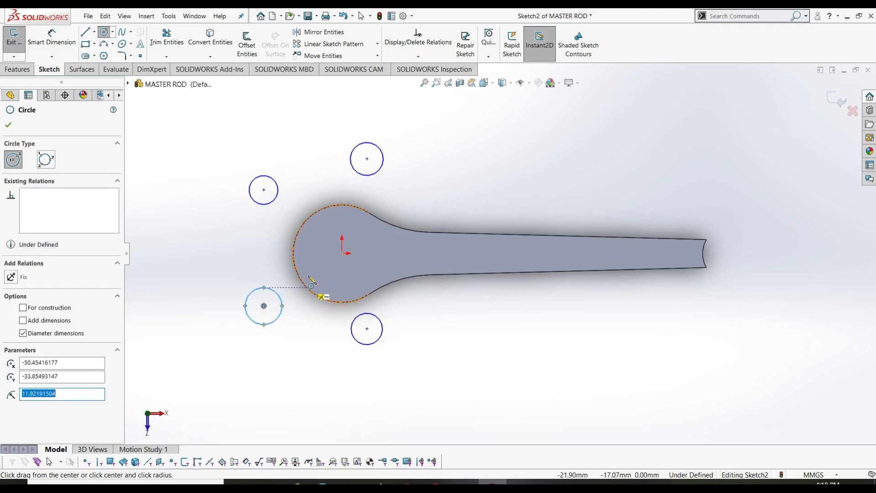
key("Escape")
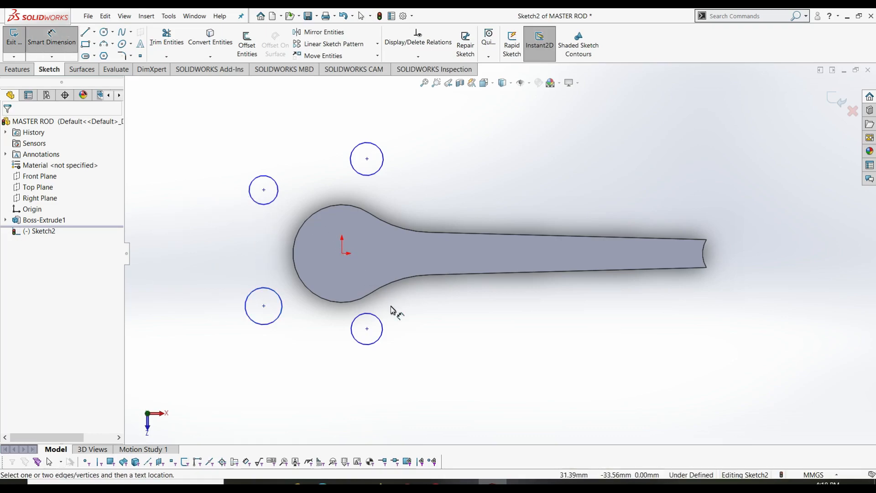
- Dimension the lower circle's diameter to 10 mm
left_click(379, 337)
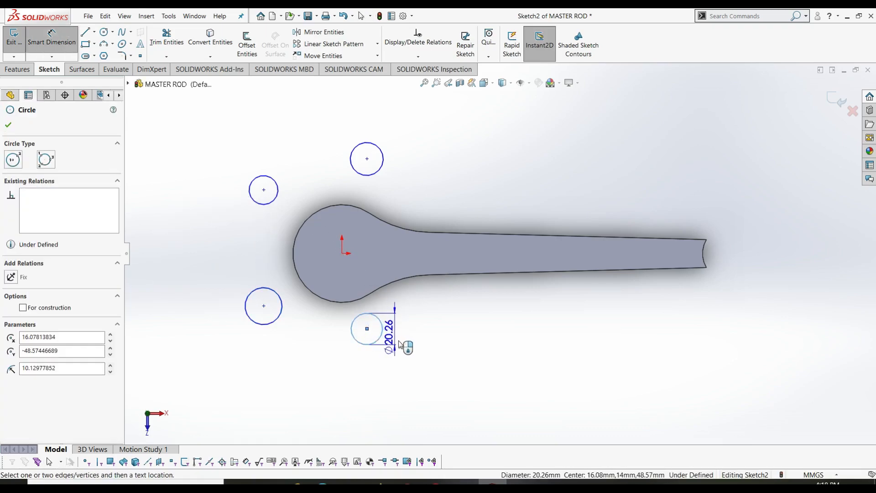
left_click(411, 343)
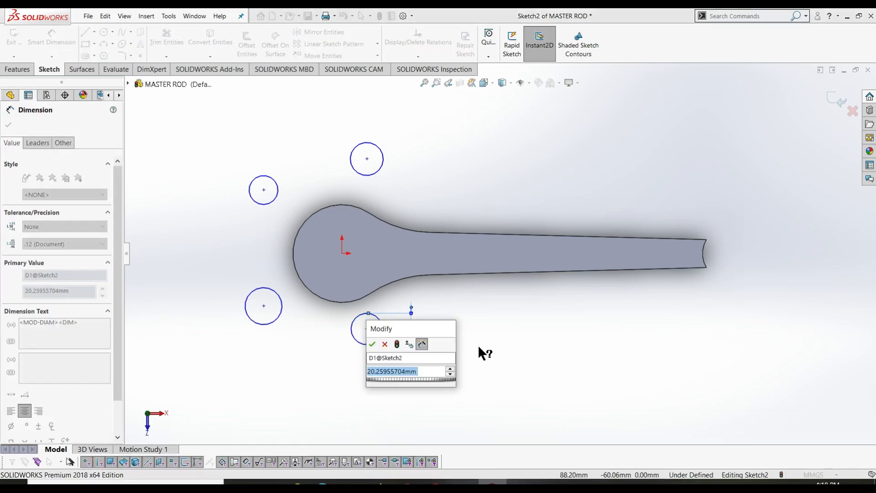
type("10")
key("Return")
key("Escape")
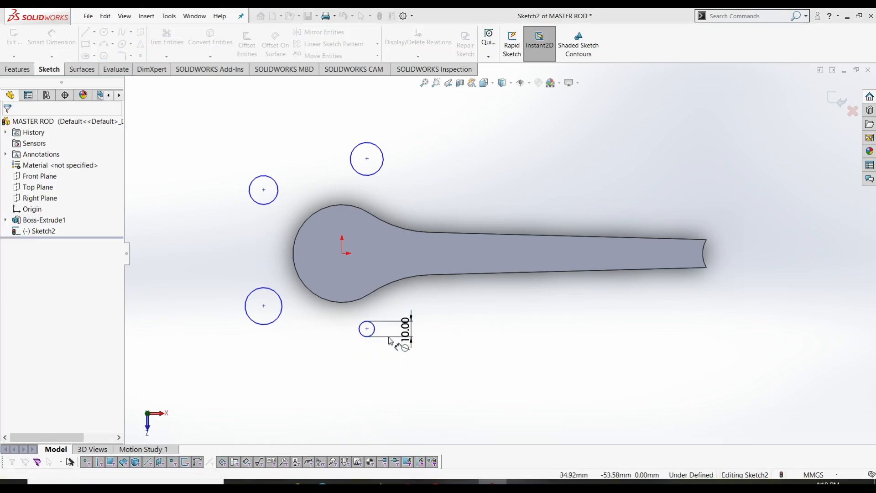
- Apply an Equal relation to all four circles so they share the Ø10 size
left_click(363, 336)
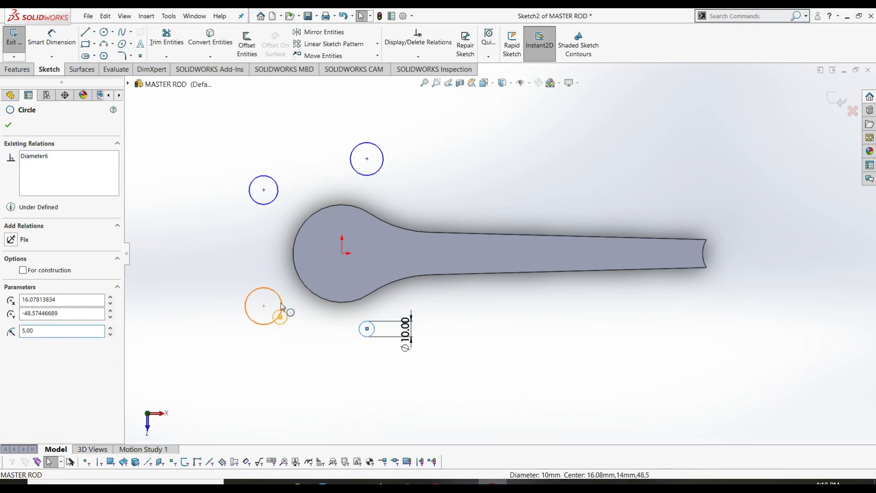
left_click(280, 316, "ctrl")
left_click(273, 203, "ctrl")
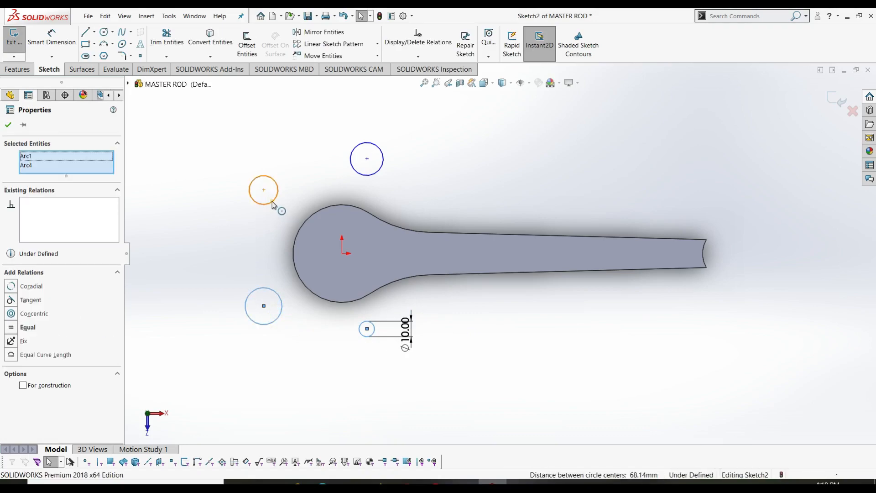
left_click(376, 174, "ctrl")
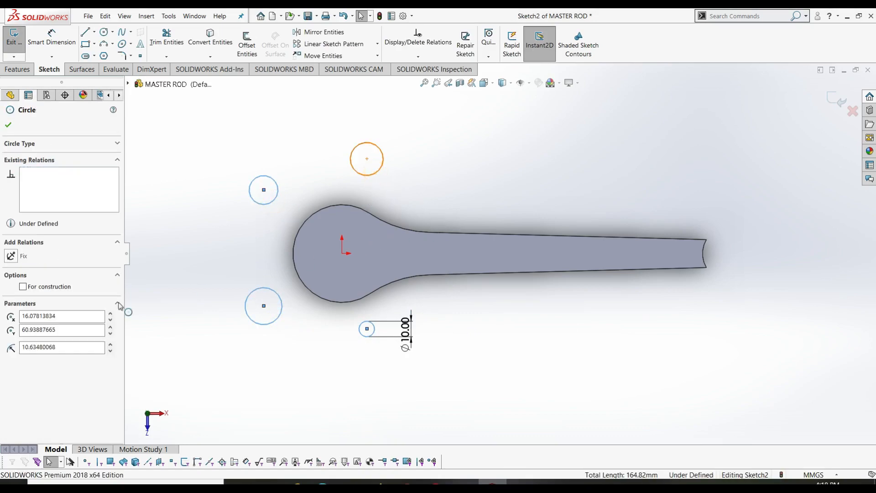
left_click(11, 332)
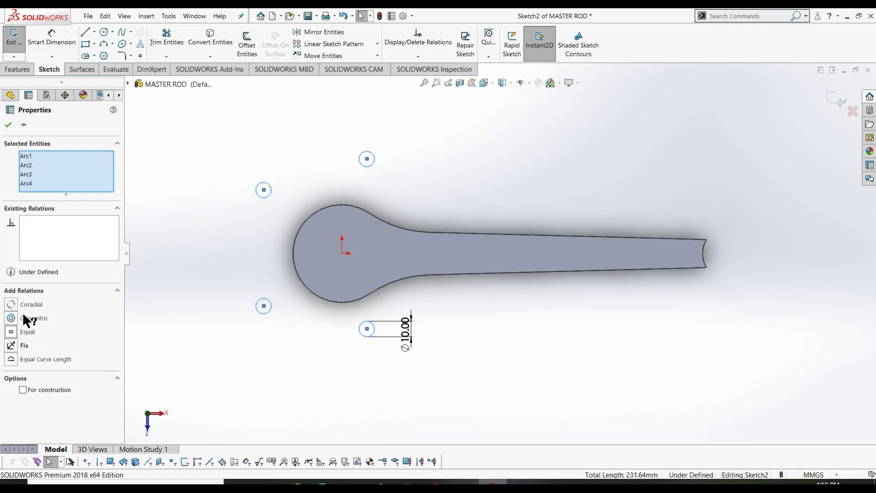
left_click(6, 126)
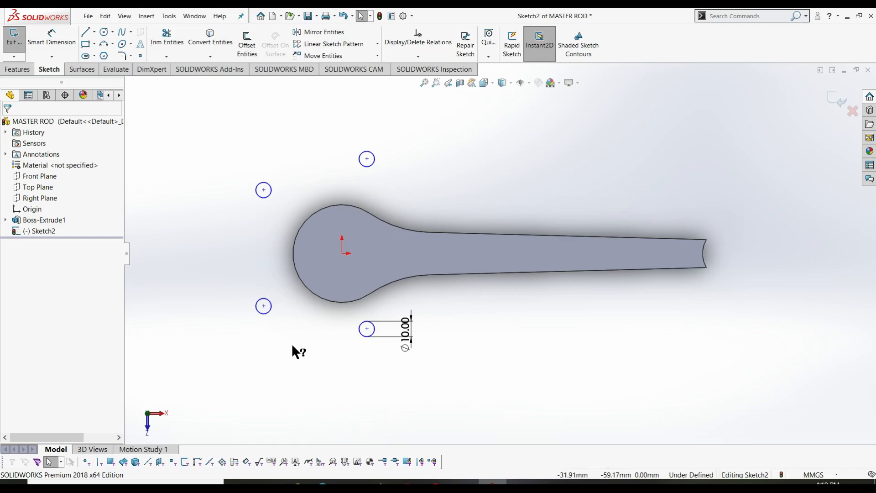
right_click_drag(200, 290, 206, 201)
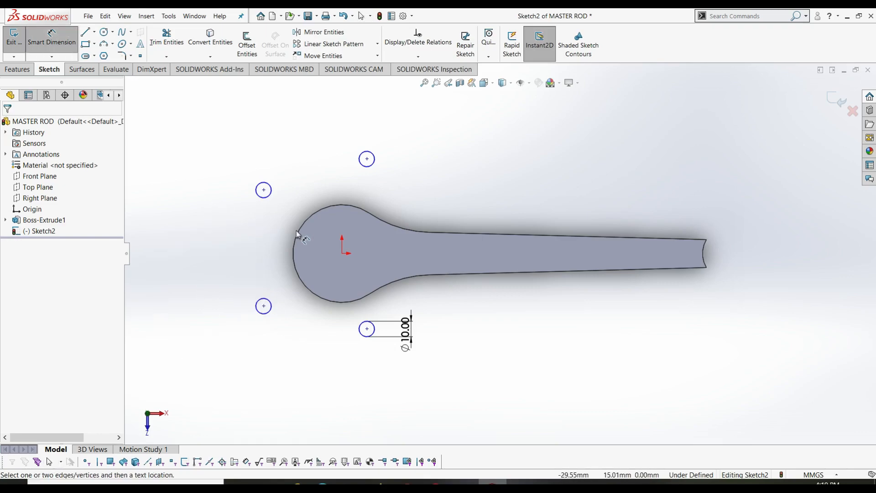
- Dimension the horizontal origin distances: 39.5 to the upper-left circle, 15 to the top circle
left_click(264, 190)
left_click(342, 253)
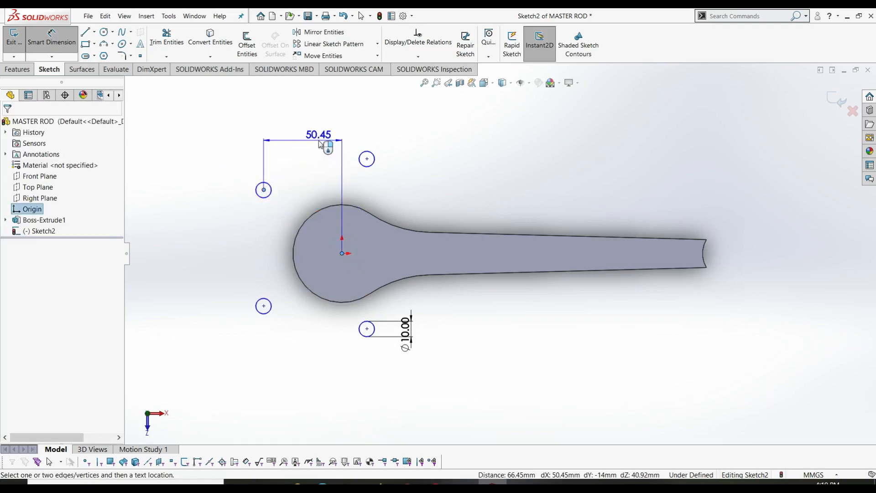
left_click(317, 132)
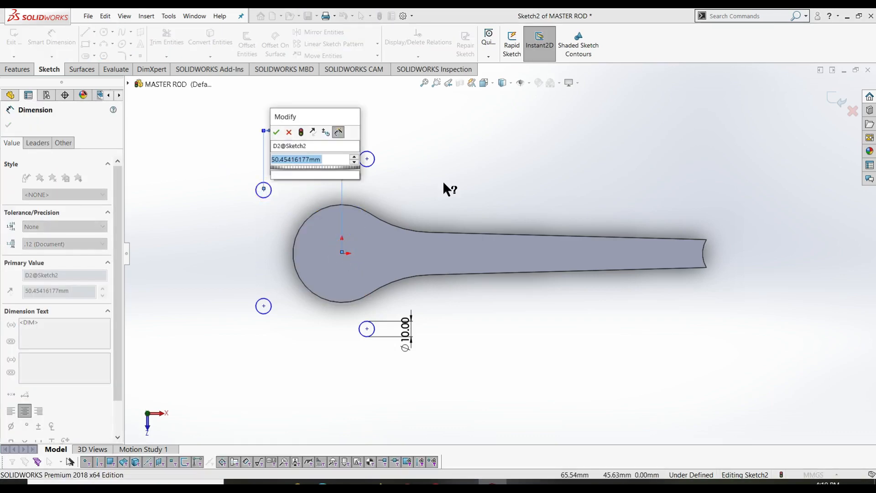
type("39.5")
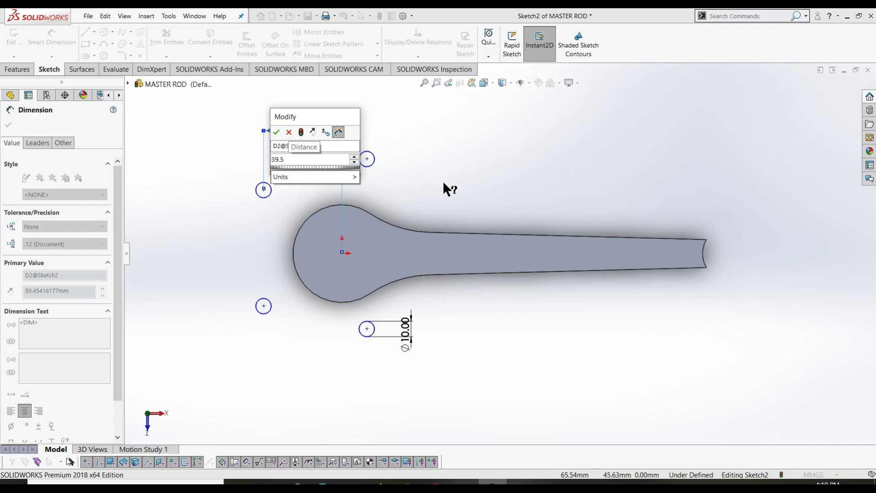
key("Return")
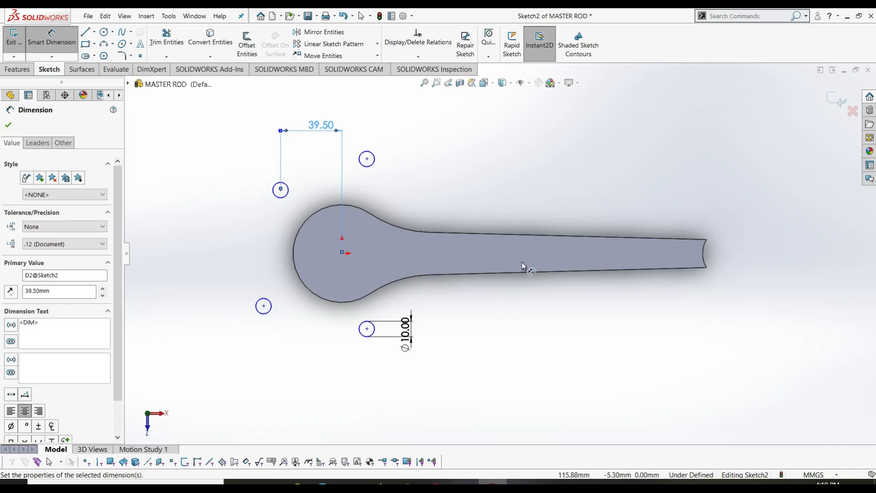
left_click(367, 159)
left_click(343, 252)
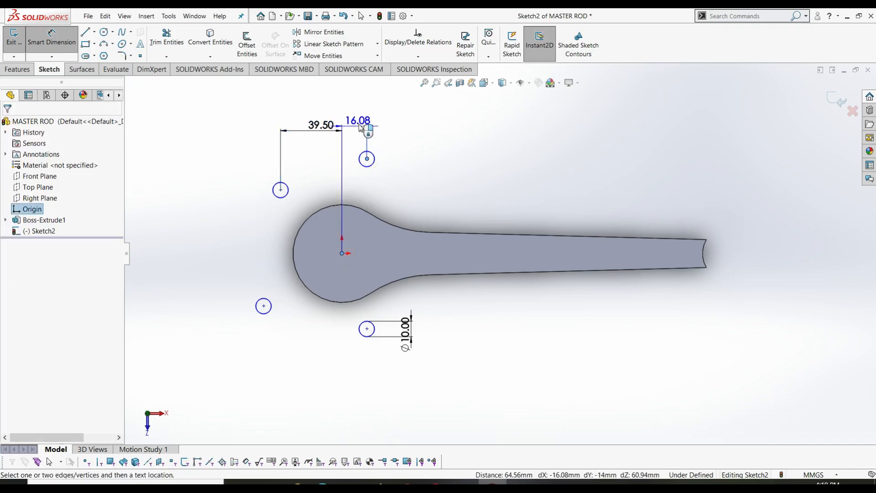
left_click(361, 125)
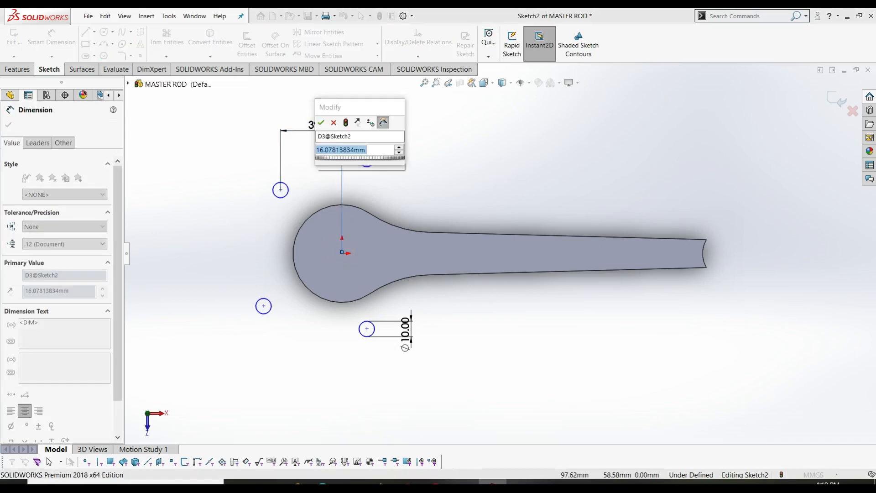
type("15")
key("Return")
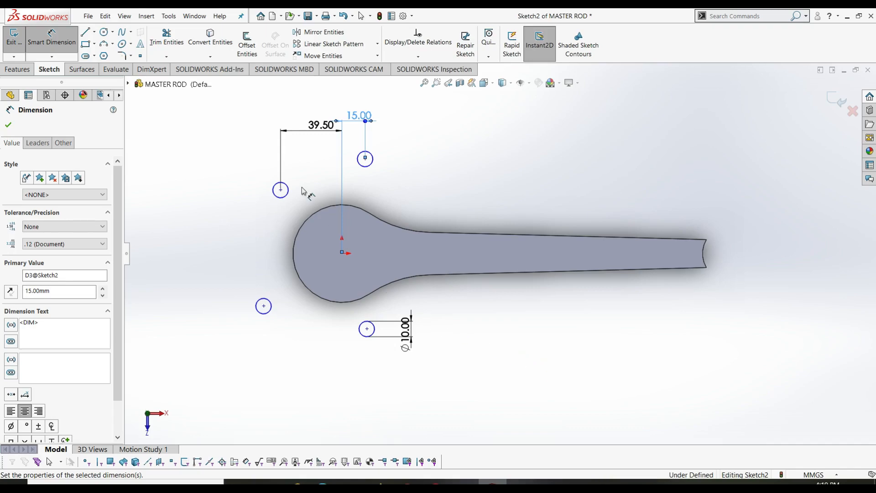
- Dimension the vertical origin distances: 26 to the upper-left circle, 43 to the top circle
left_click(342, 254)
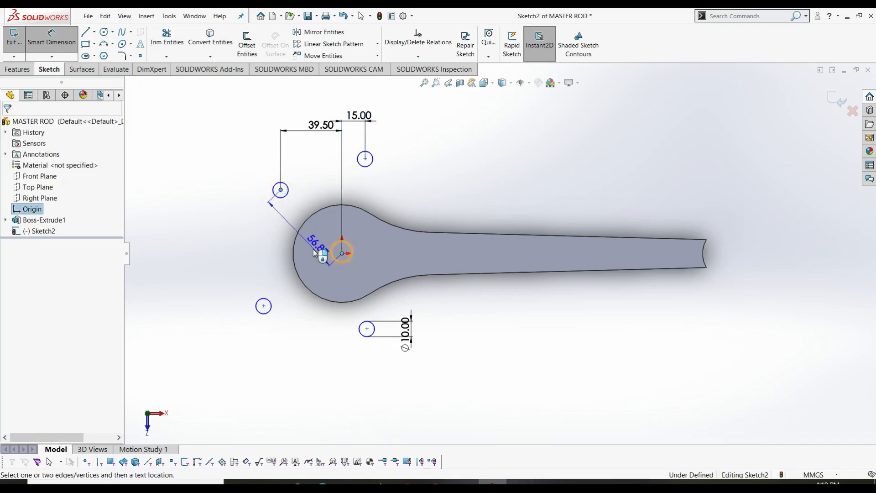
left_click(281, 190)
left_click(292, 237)
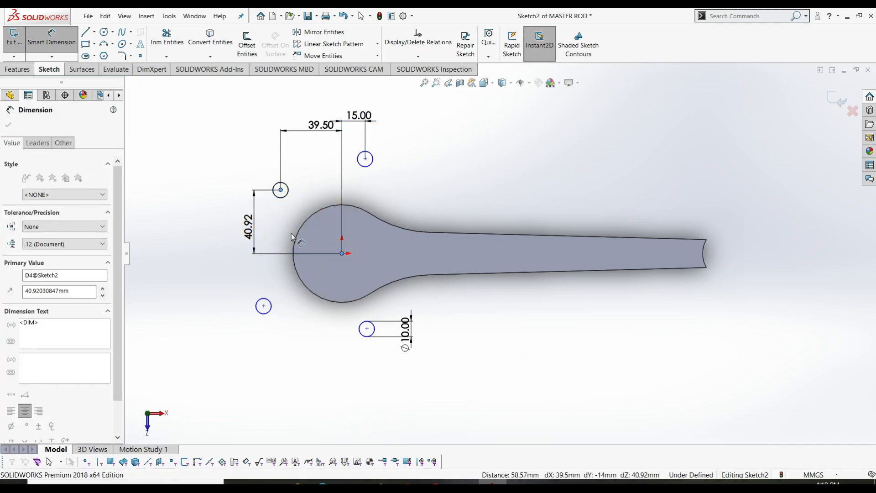
type("26")
key("Return")
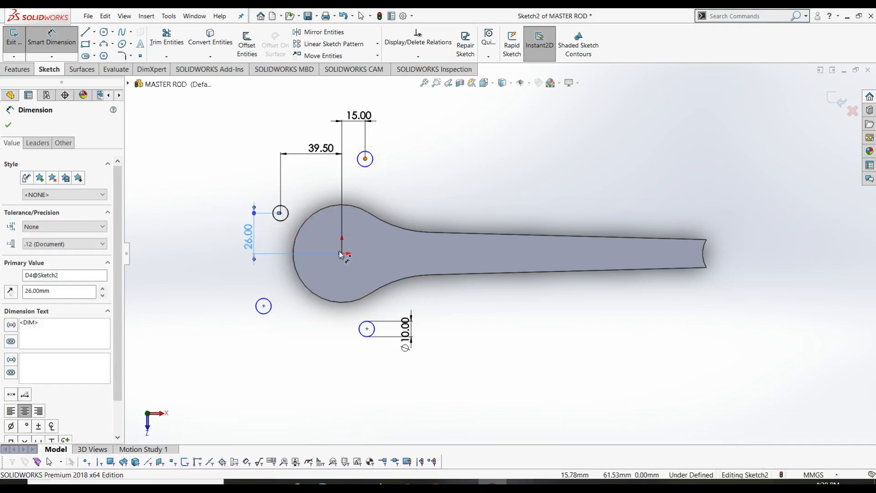
left_click(365, 159)
left_click(342, 253)
left_click(221, 230)
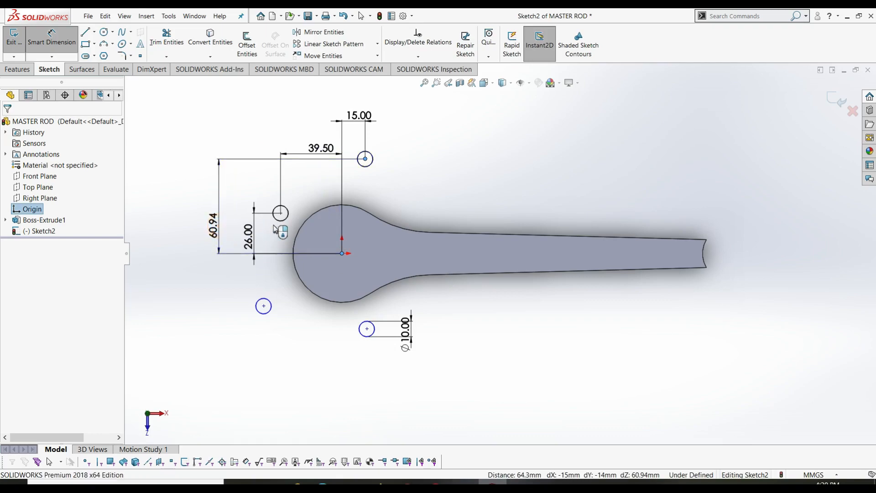
type("43")
key("Return")
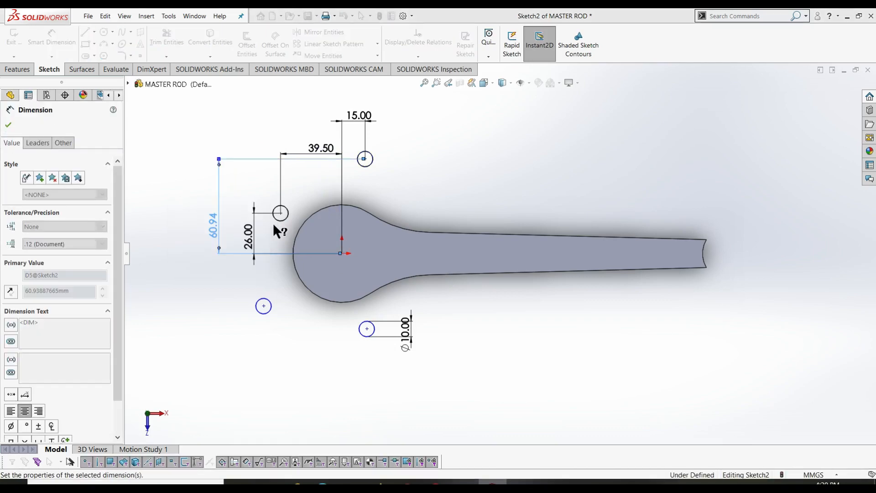
left_click(283, 233)
key("Escape")
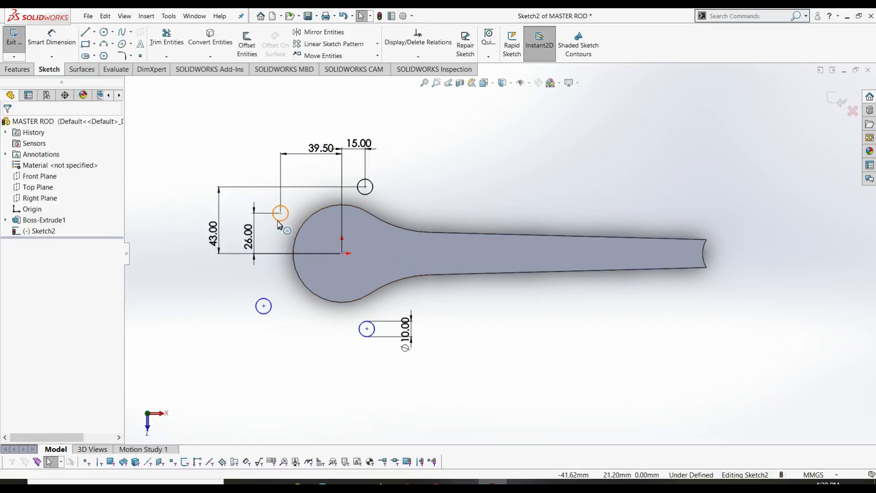
- Add a Vertical relation between the upper-left and lower-left circle centres
left_click(281, 213)
left_click(264, 306, "ctrl")
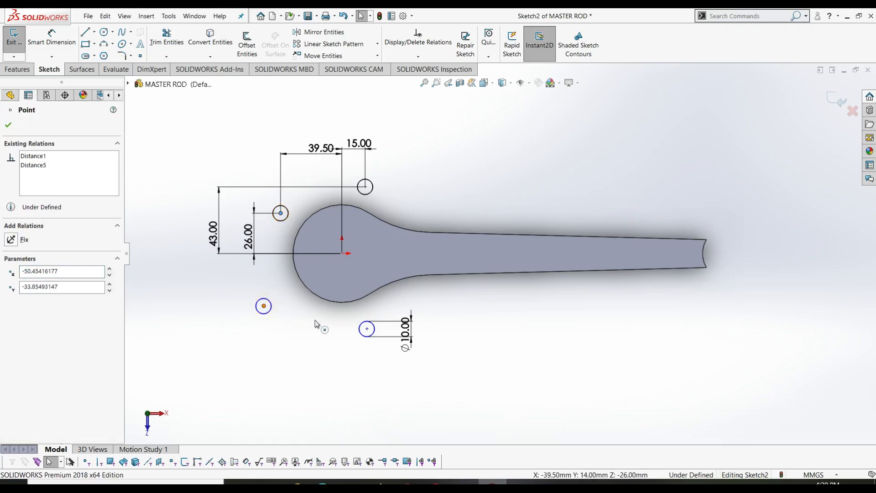
left_click(11, 299)
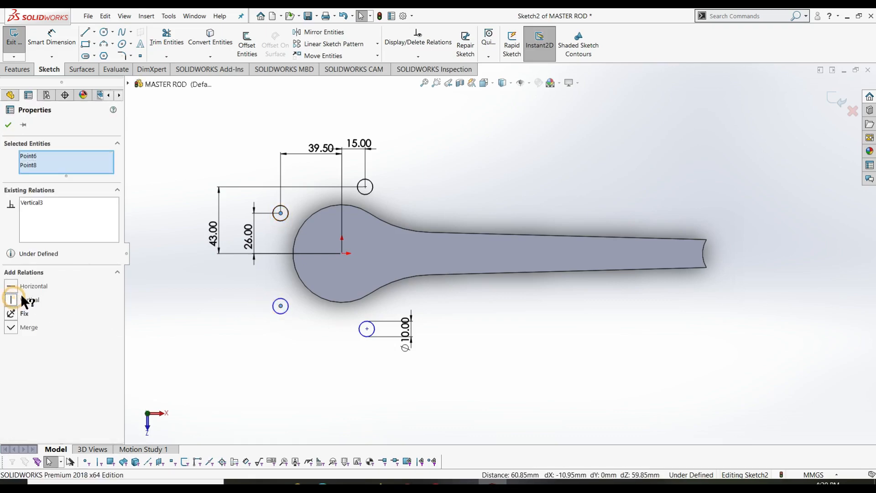
left_click(8, 125)
- Align the top-right and lower-right circle centres vertically, then begin dimensioning the lower-left centre
left_click(365, 186)
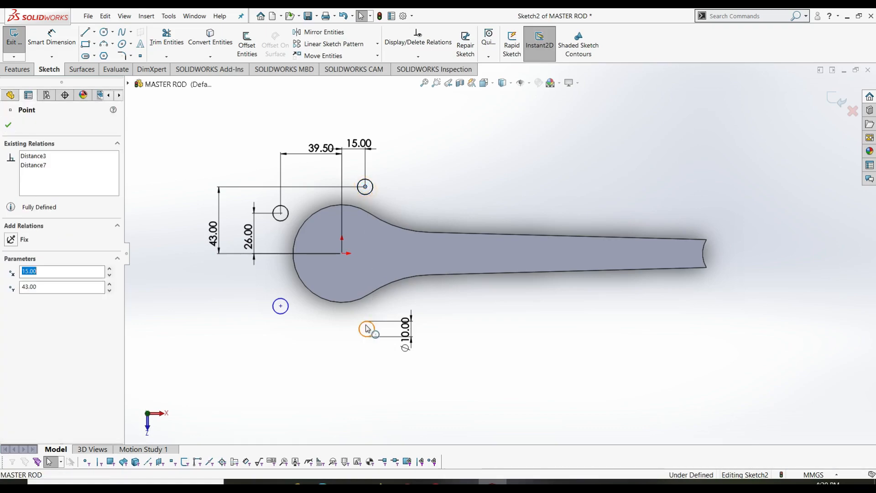
left_click(367, 329, "ctrl")
left_click(8, 128)
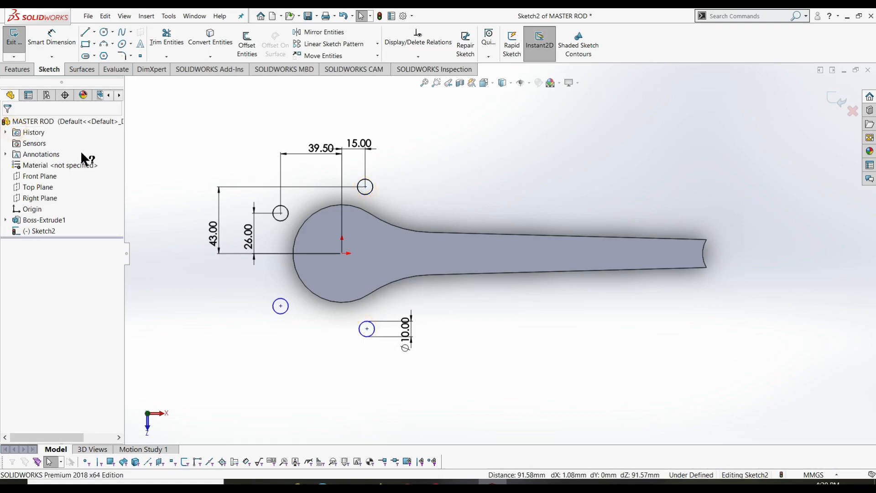
left_click(365, 187)
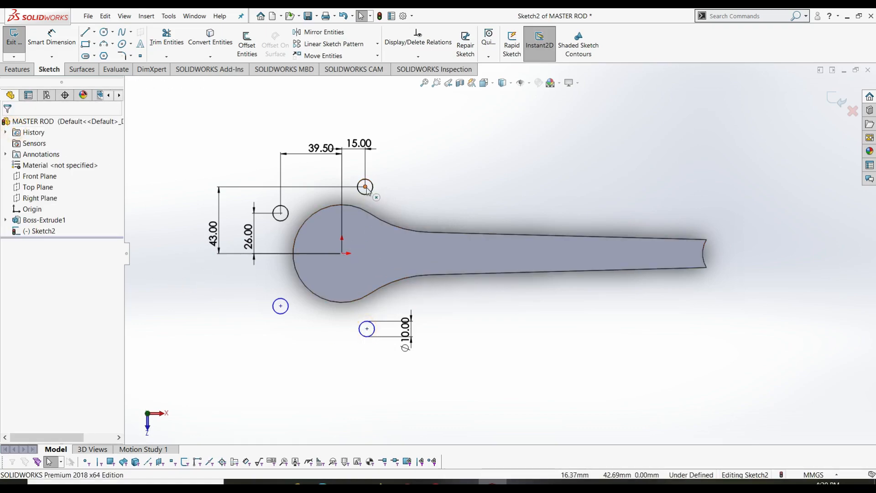
left_click(367, 329, "ctrl")
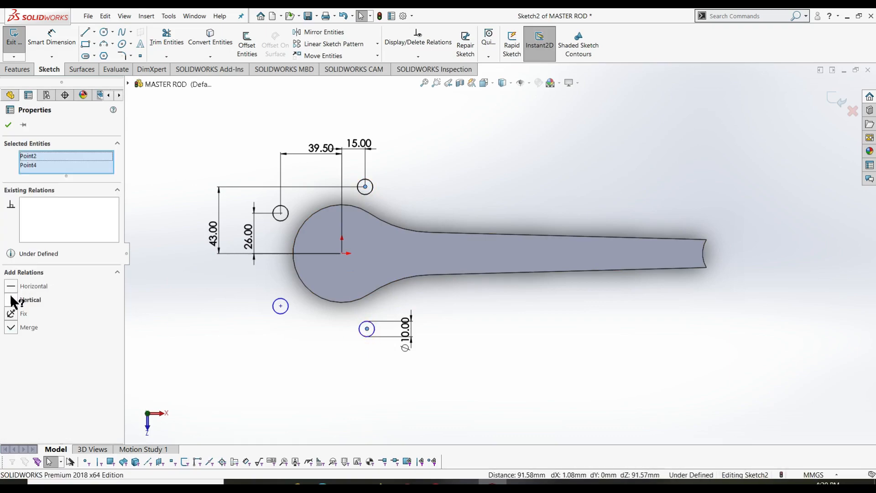
left_click(6, 126)
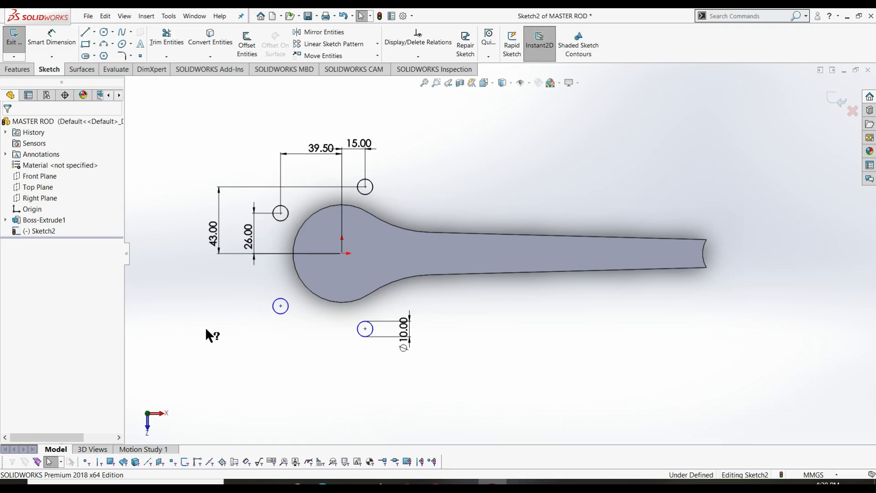
right_click_drag(215, 346, 224, 320)
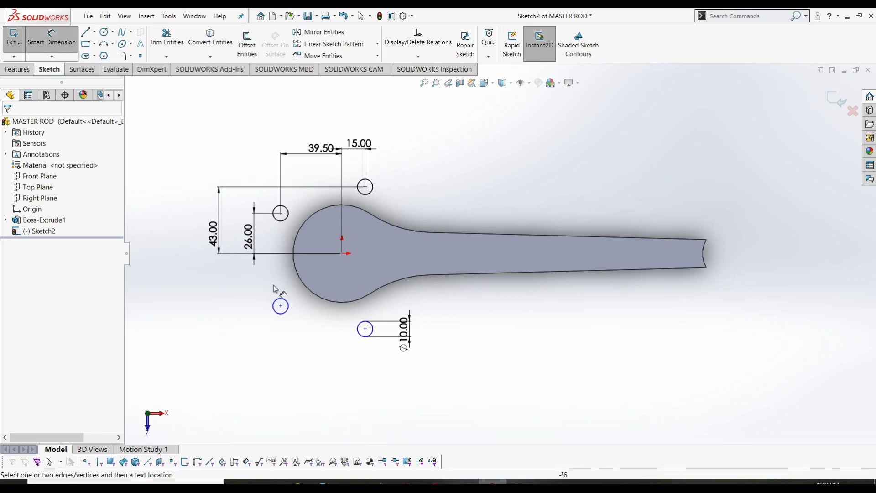
left_click(280, 306)
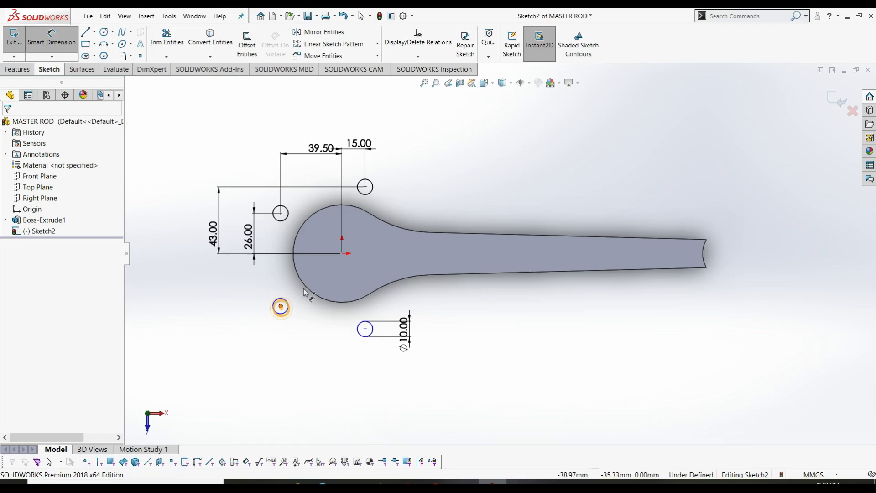
- Dimension the lower-left centre 26 and the lower-right centre 43 vertically below the origin
left_click(342, 253)
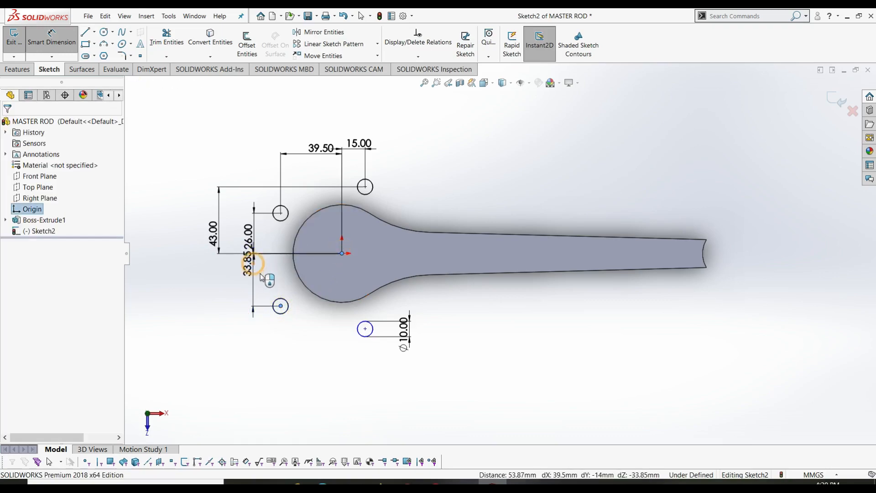
left_click(253, 274)
type("26")
key("Return")
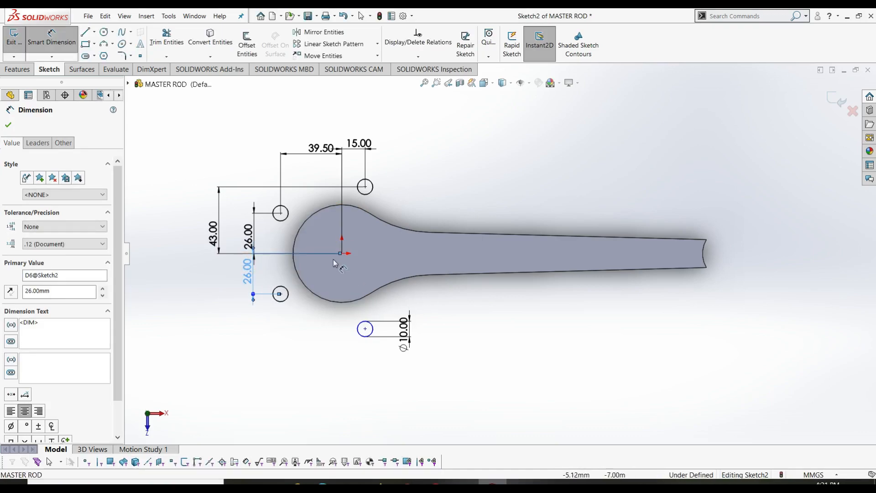
left_click(365, 328)
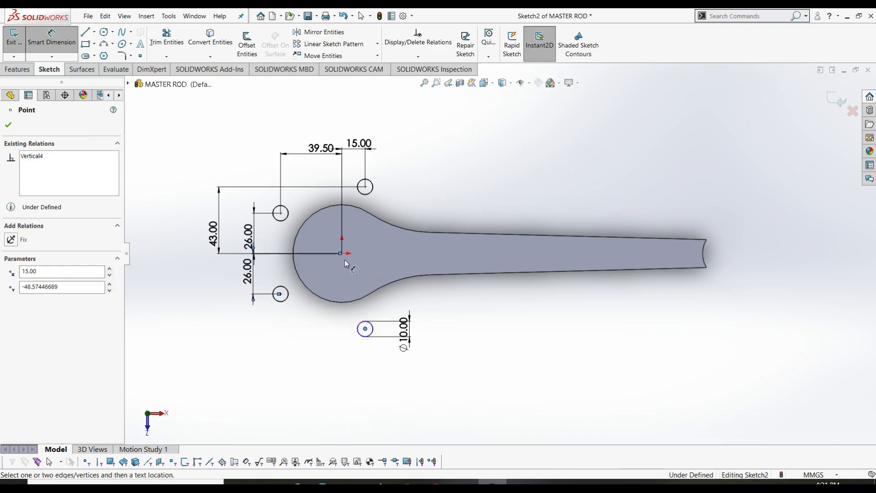
left_click(342, 253)
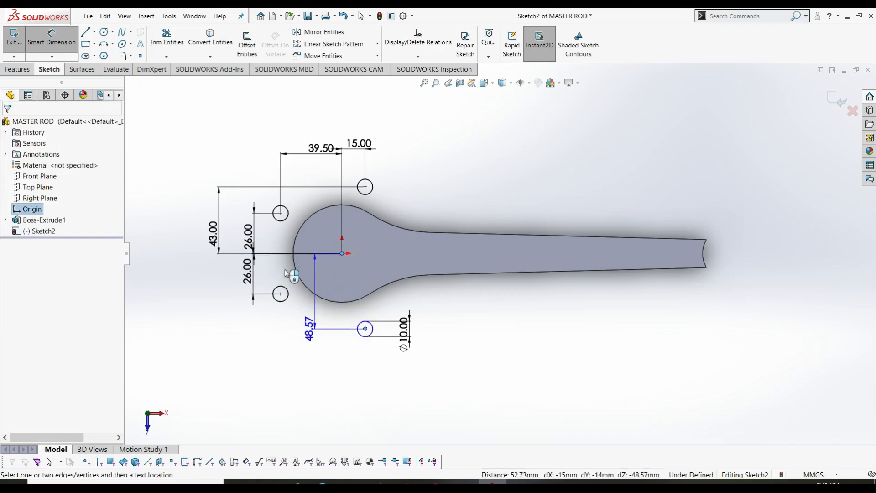
left_click(221, 268)
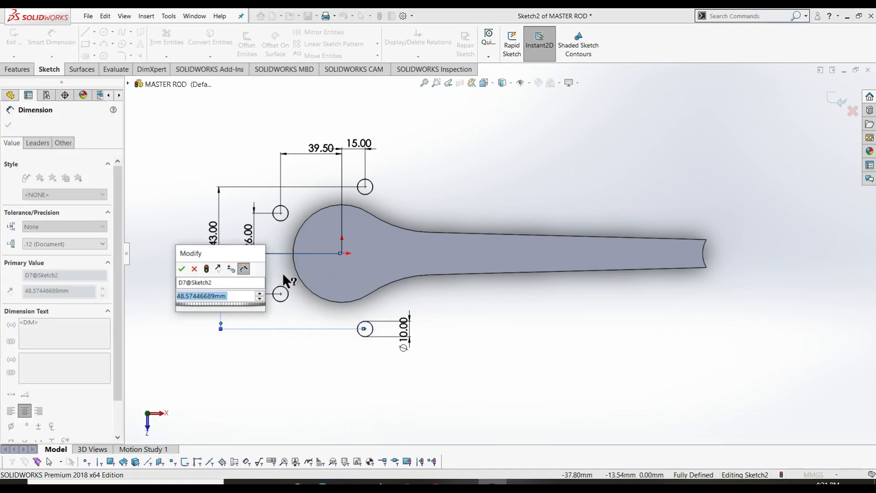
type("43")
key("Return")
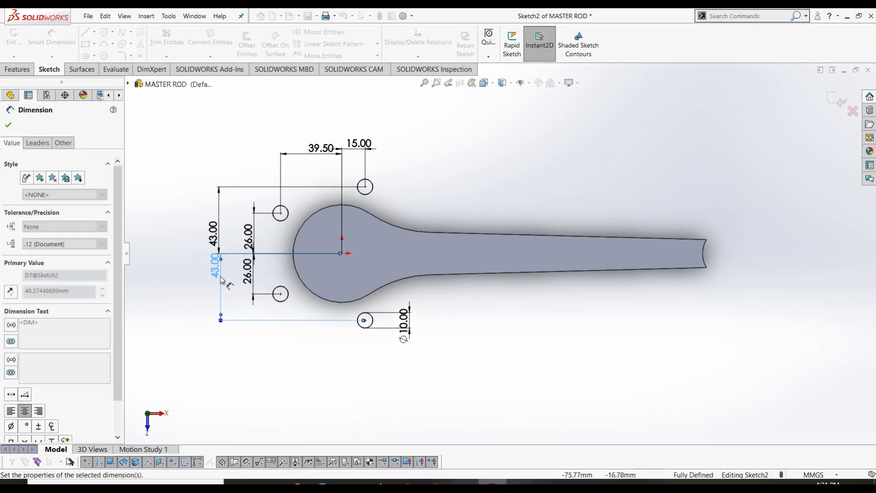
left_click(212, 233)
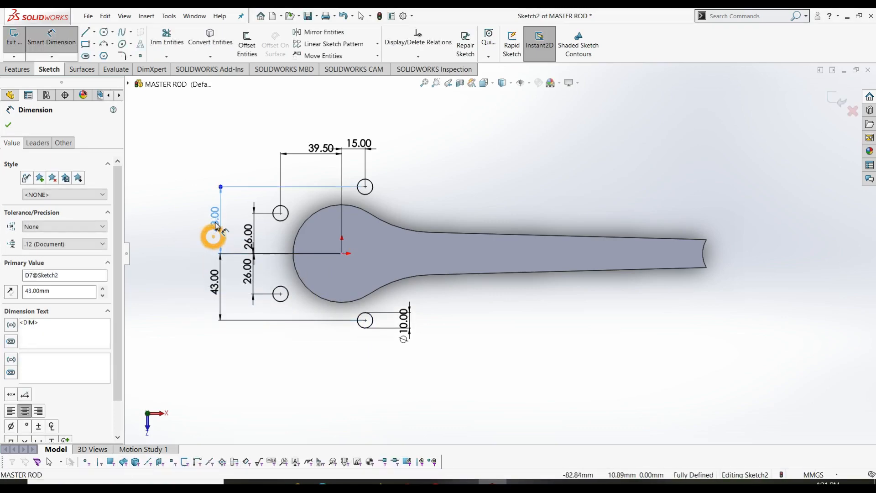
left_click(249, 235)
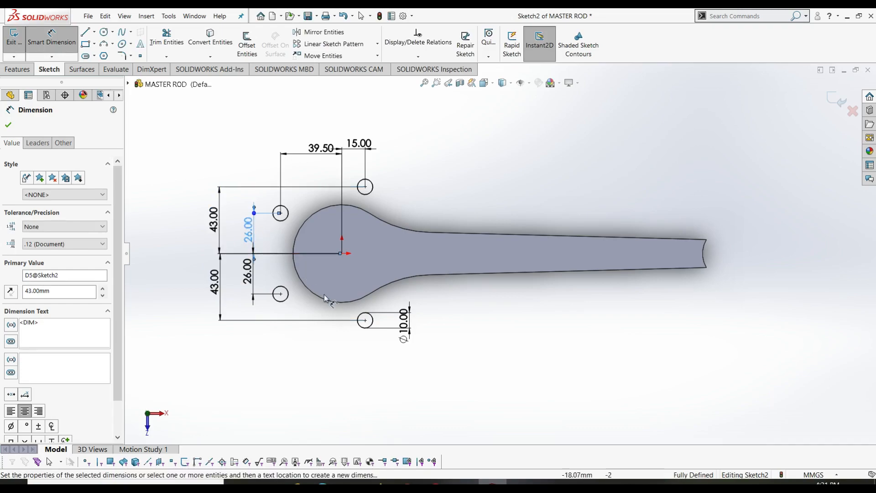
key("Escape")
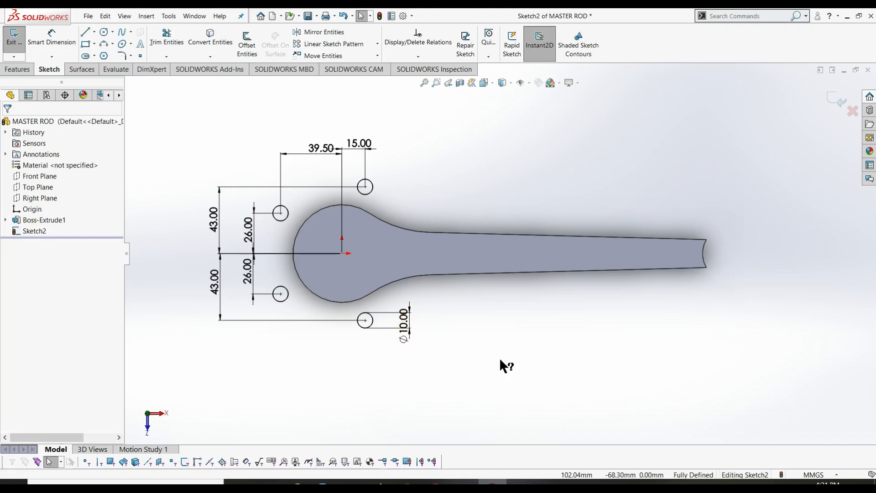
- Draw a larger concentric circle around each of the four small circles
right_click_drag(563, 387, 567, 303)
right_click_drag(450, 354, 503, 357)
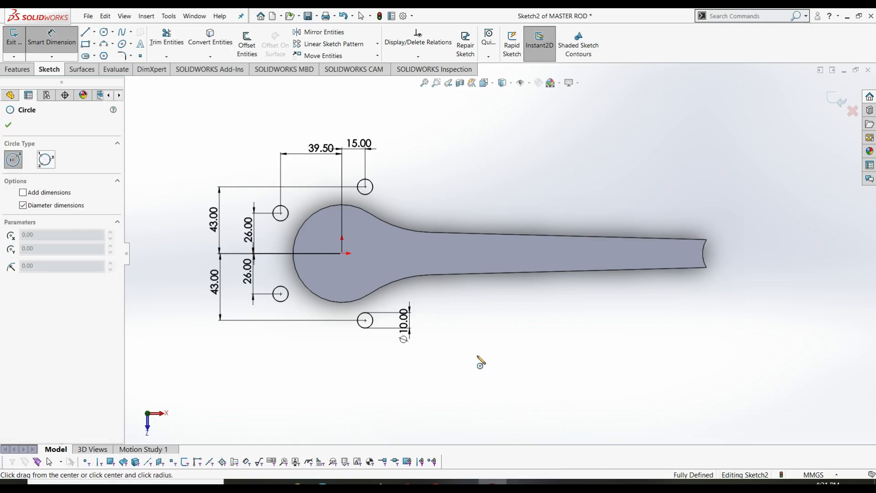
left_click(365, 321)
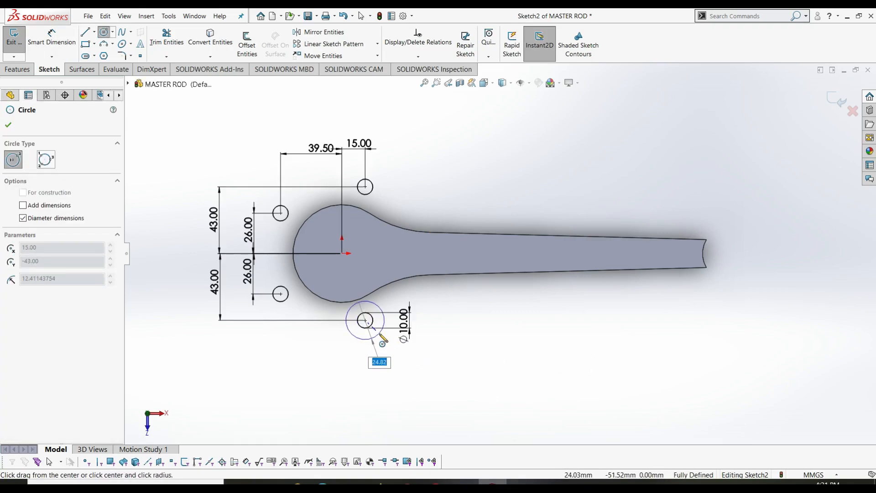
left_click(378, 333)
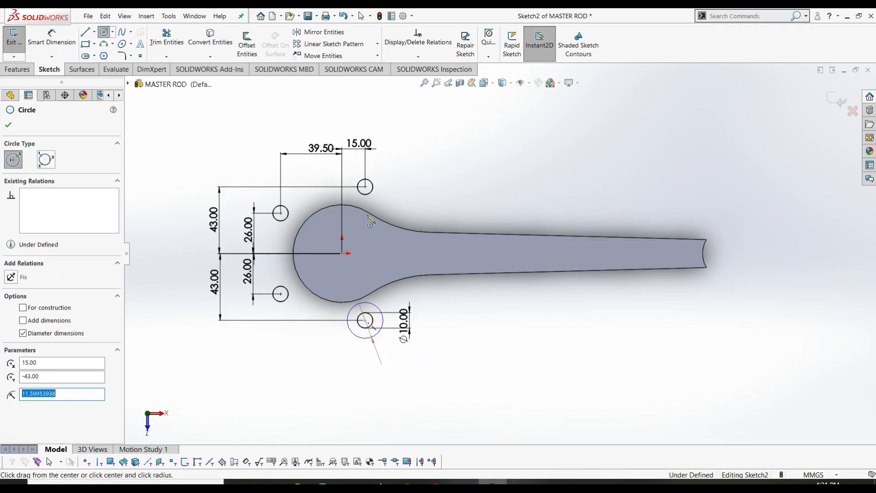
left_click(365, 187)
left_click(379, 196)
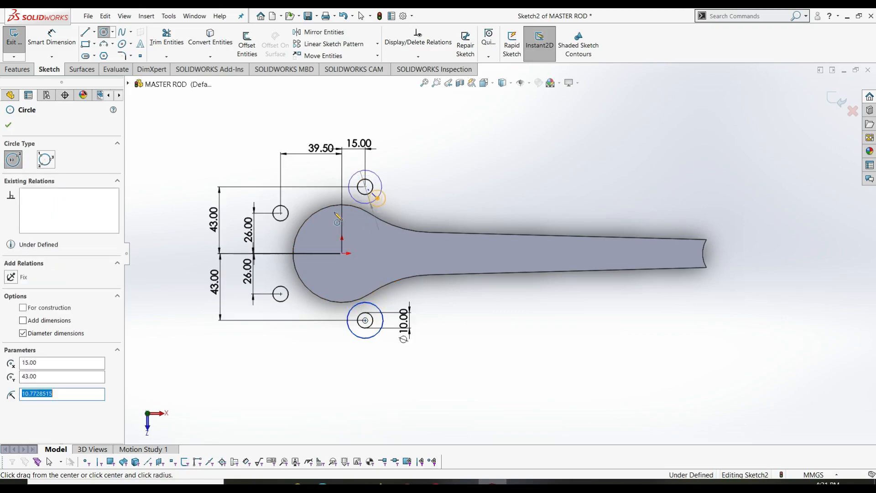
left_click(280, 213)
left_click(290, 223)
left_click(281, 294)
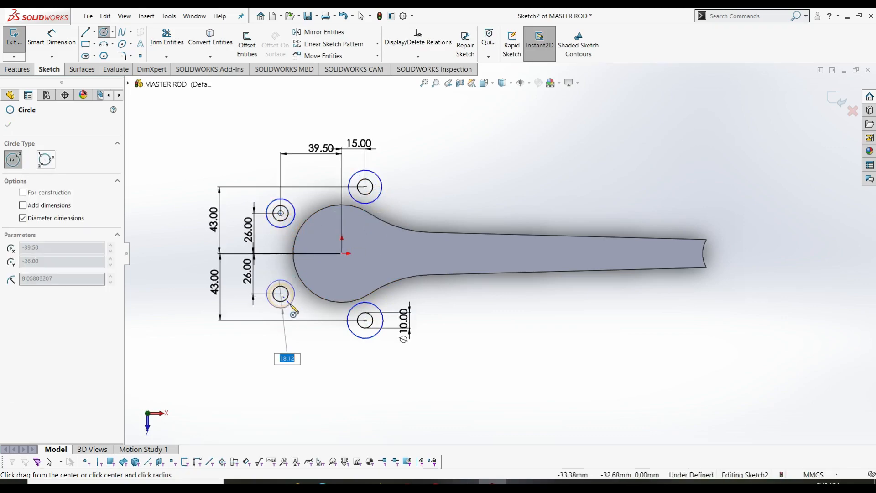
left_click(290, 304)
key("Escape")
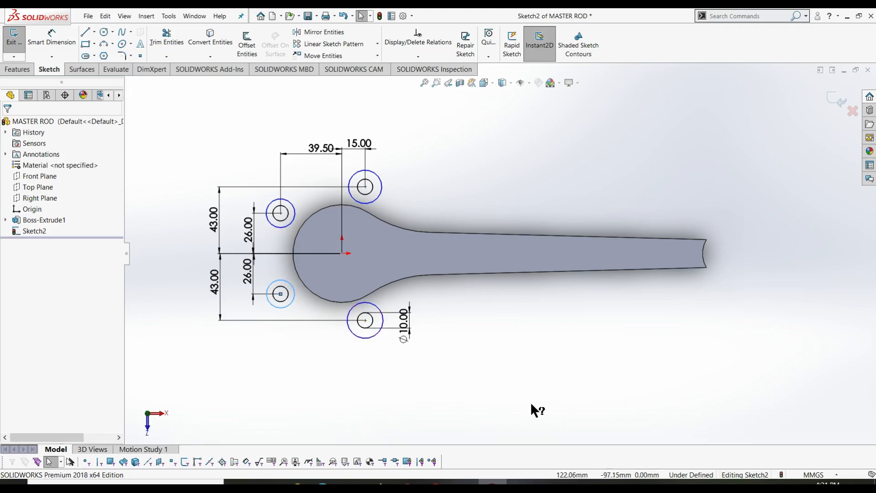
- Dimension the lower-right outer circle to Ø26
key("d")
left_click(378, 333)
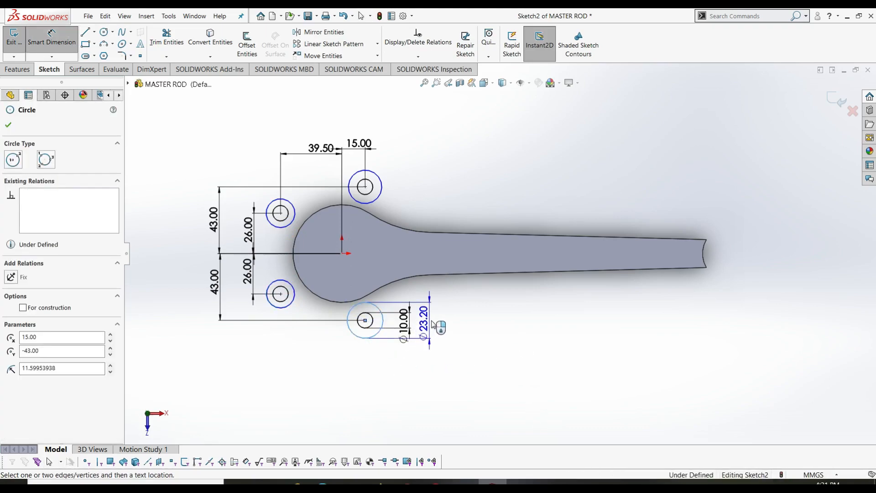
left_click(434, 325)
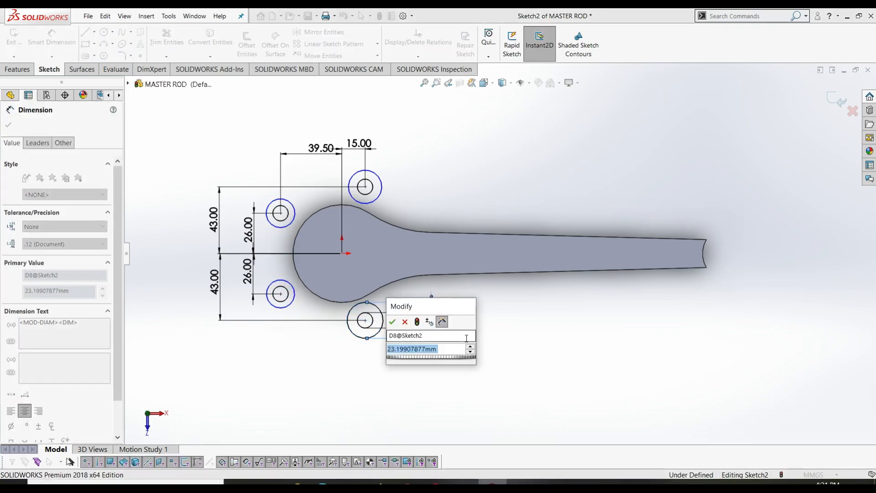
type("26")
key("Return")
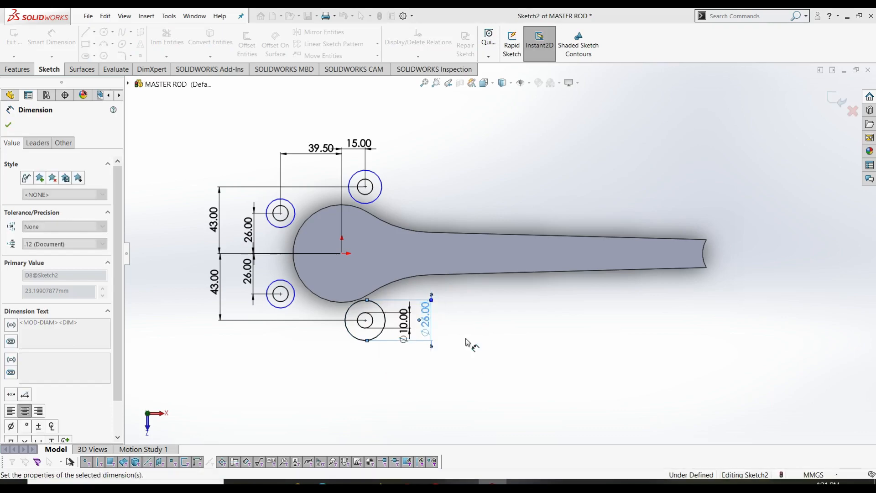
key("Escape")
- Add an Equal relation so the outer circles share the Ø26.00 size
left_click(378, 338)
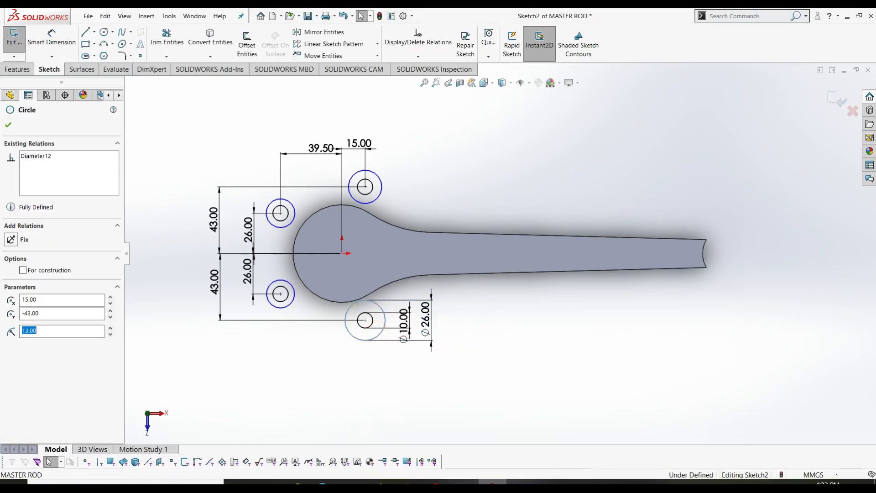
left_click(292, 303, "ctrl")
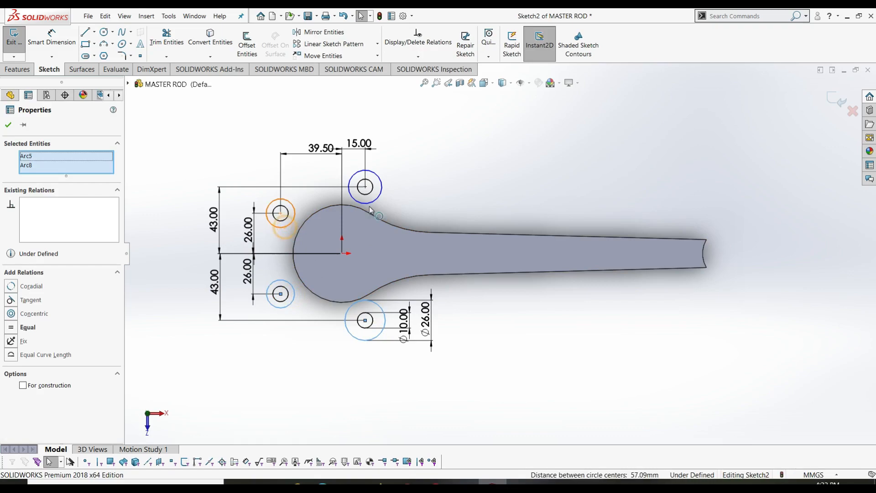
left_click(286, 228, "ctrl")
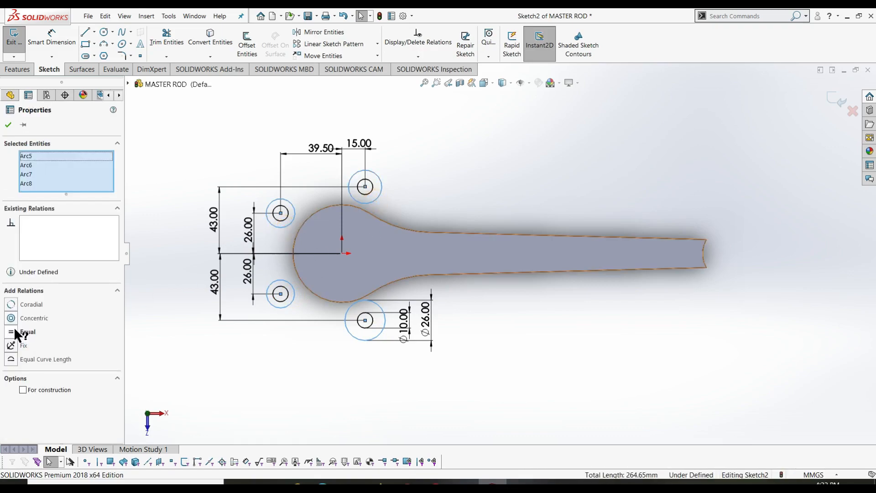
left_click(13, 323)
left_click(8, 125)
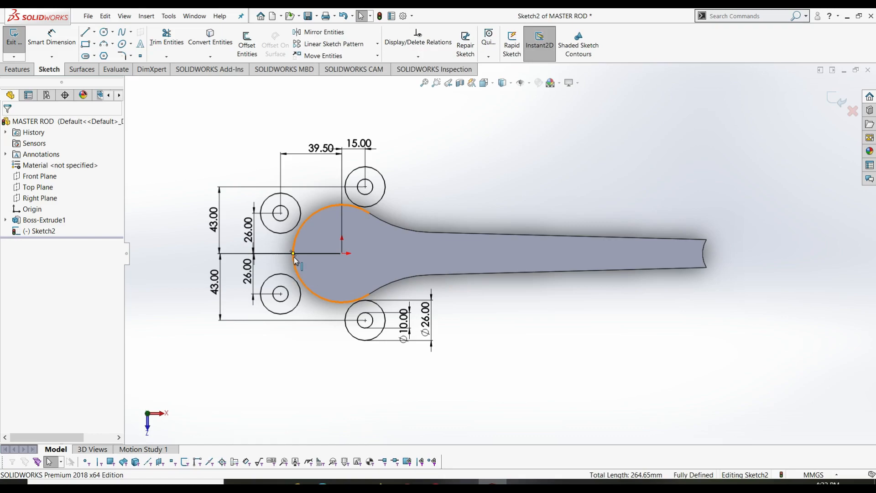
- Reselect the two lower outer circles, clear them, and start the Circle tool
left_click(297, 304)
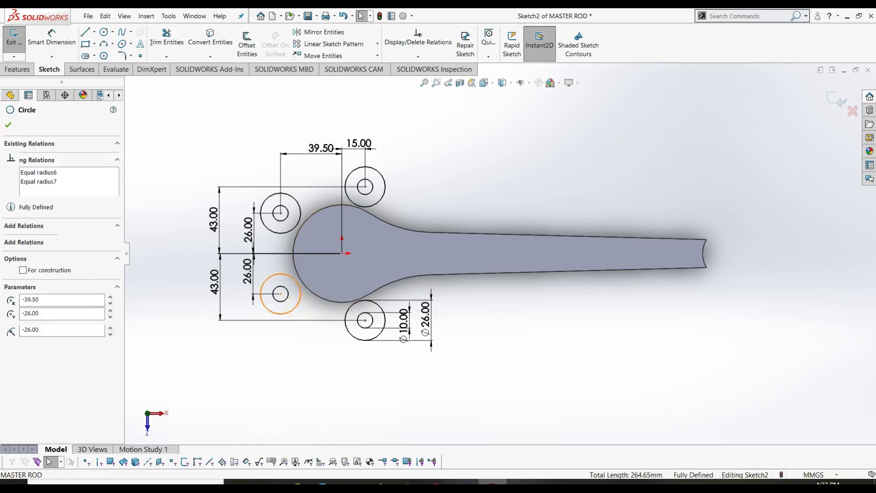
left_click(357, 339, "ctrl")
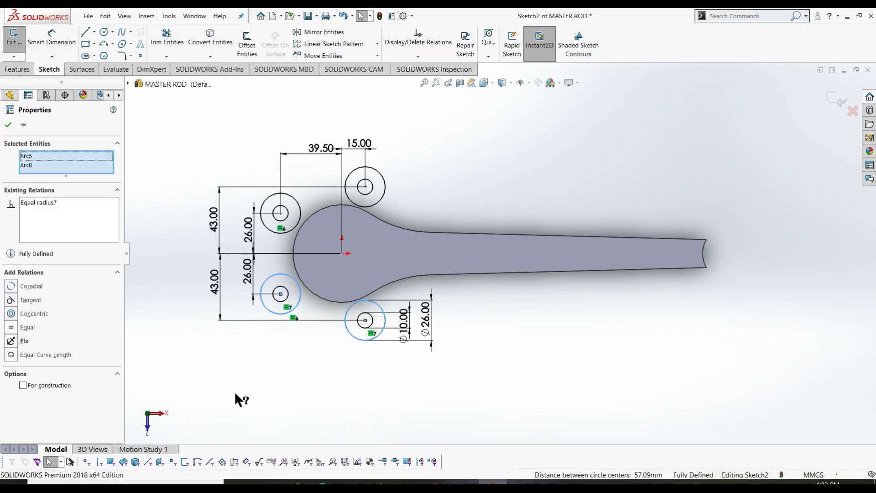
key("Escape")
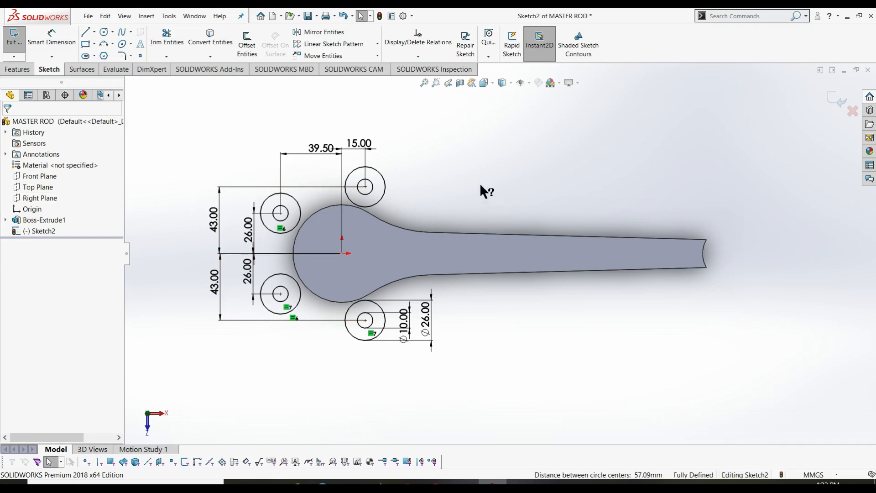
right_click_drag(481, 185, 562, 188)
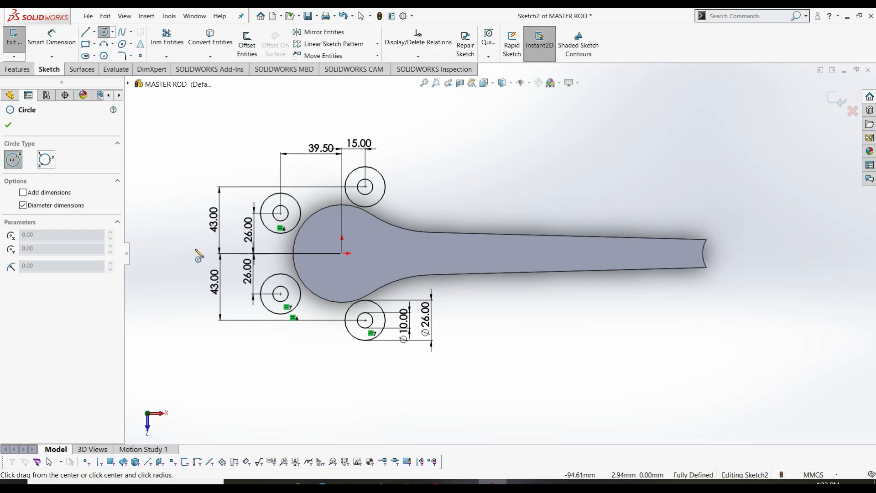
- Draw a new circle to the left of the rod's big end
left_click(195, 249)
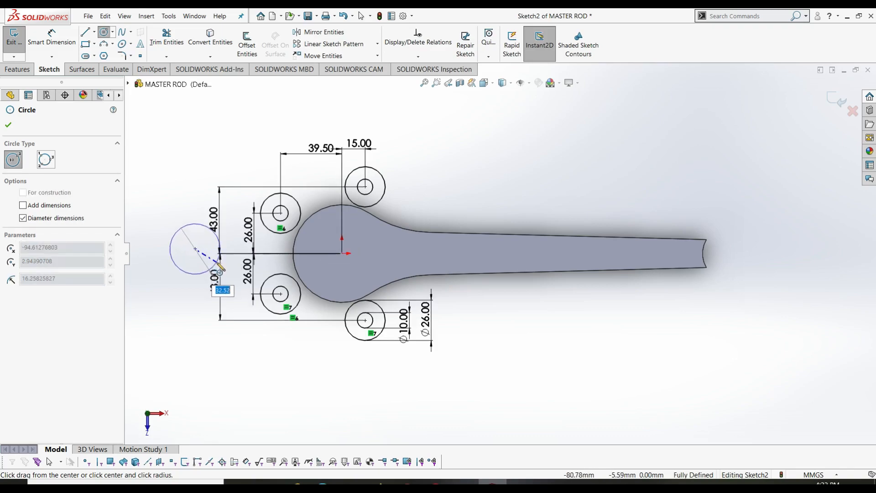
left_click(230, 272)
key("Escape")
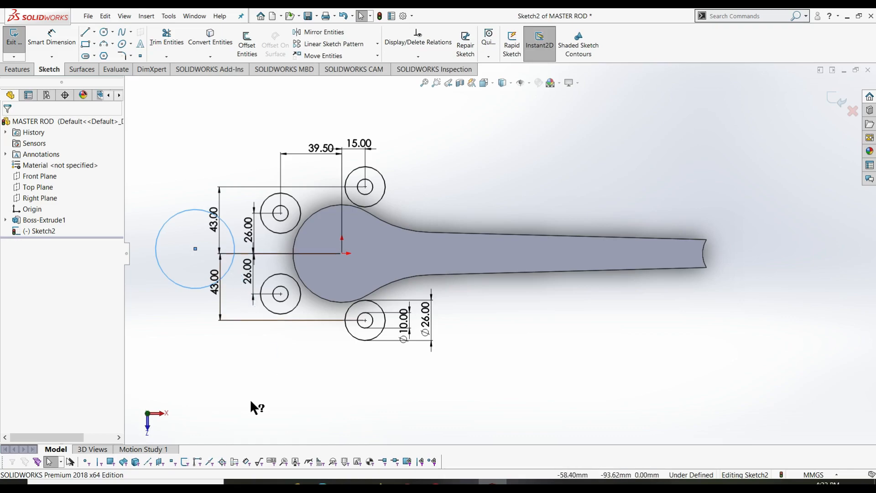
- Dimension the new circle's diameter to 72, change it to 144, and fit the view
key("l")
right_click_drag(546, 410, 544, 363)
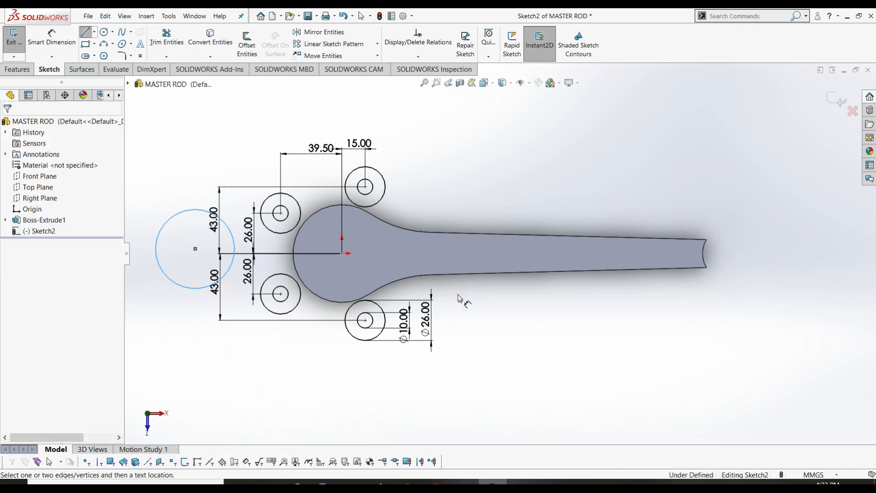
left_click(223, 221)
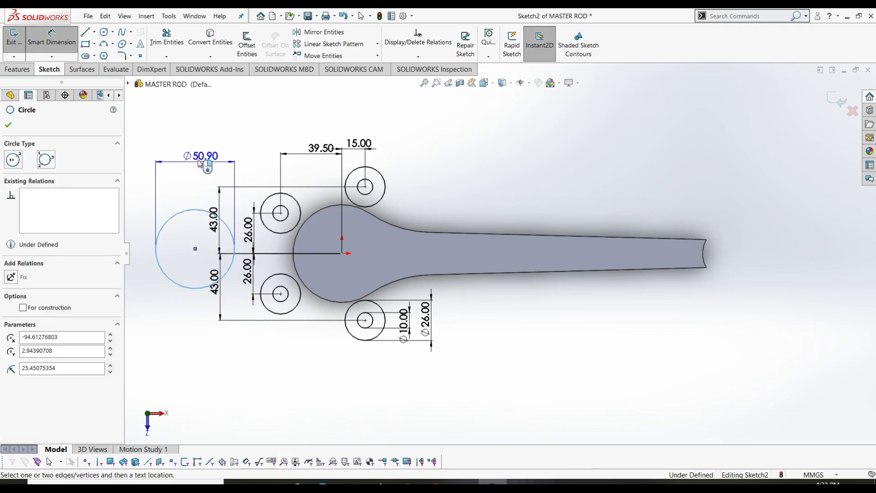
left_click(196, 157)
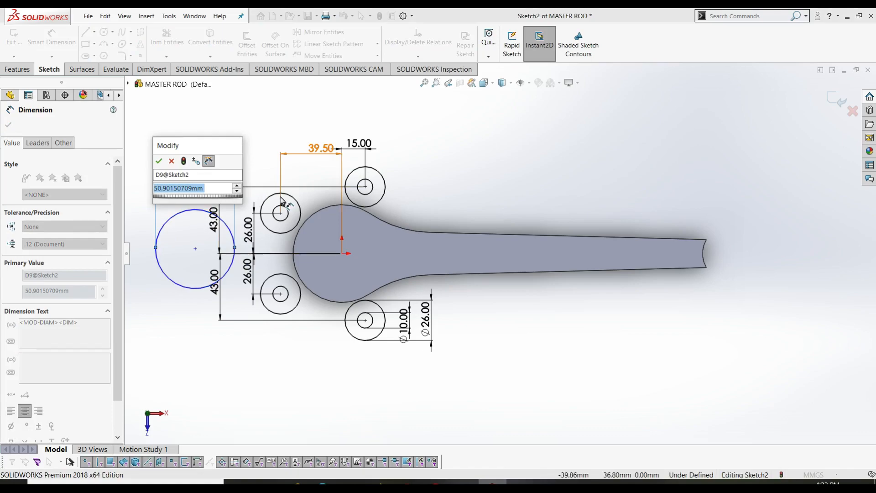
type("72")
key("Return")
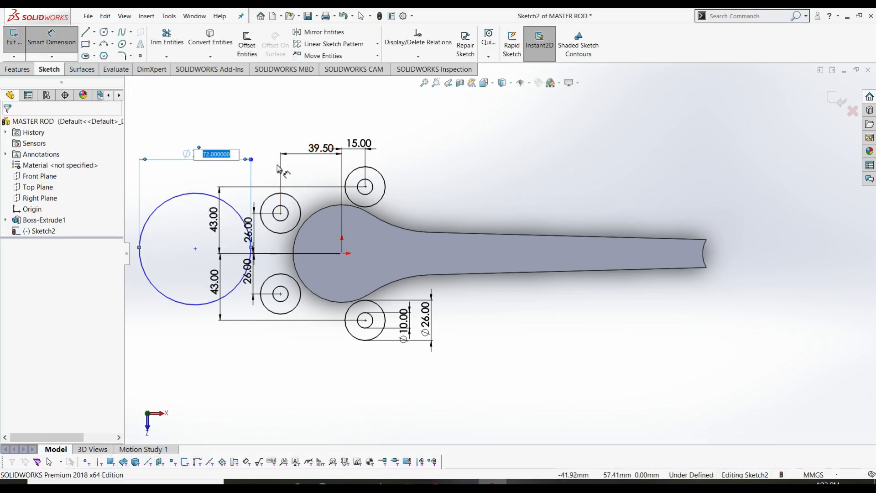
type("144")
key("Return")
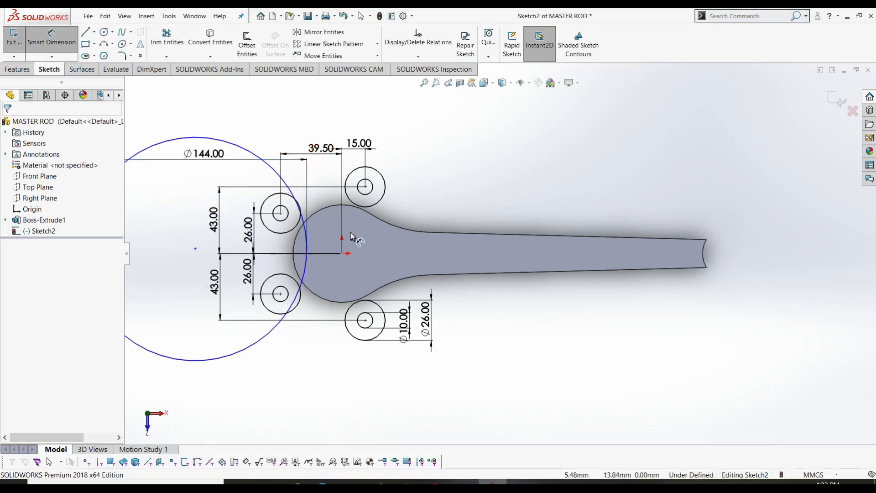
key("f")
key("Escape")
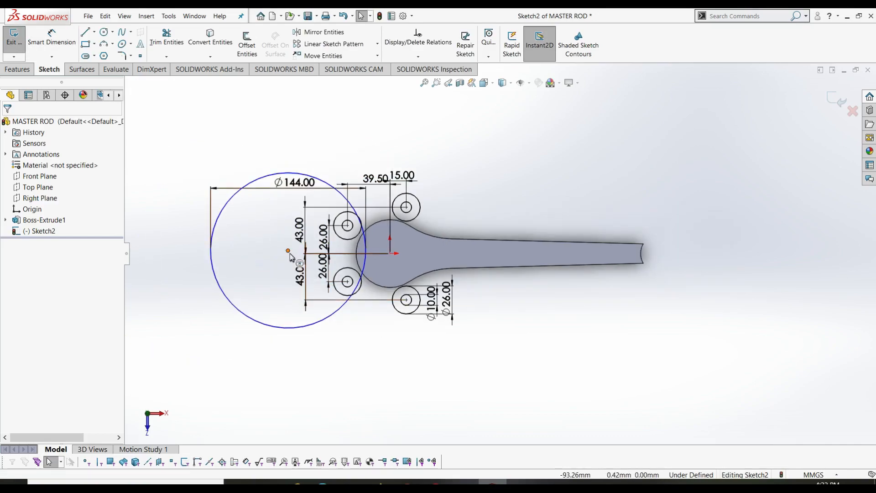
- Drag the large circle's centre further to the left
left_click(288, 251)
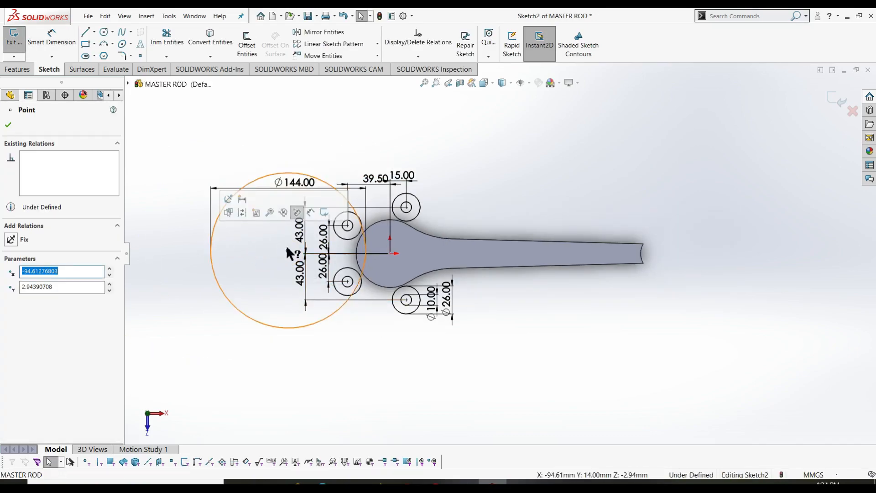
key("Escape")
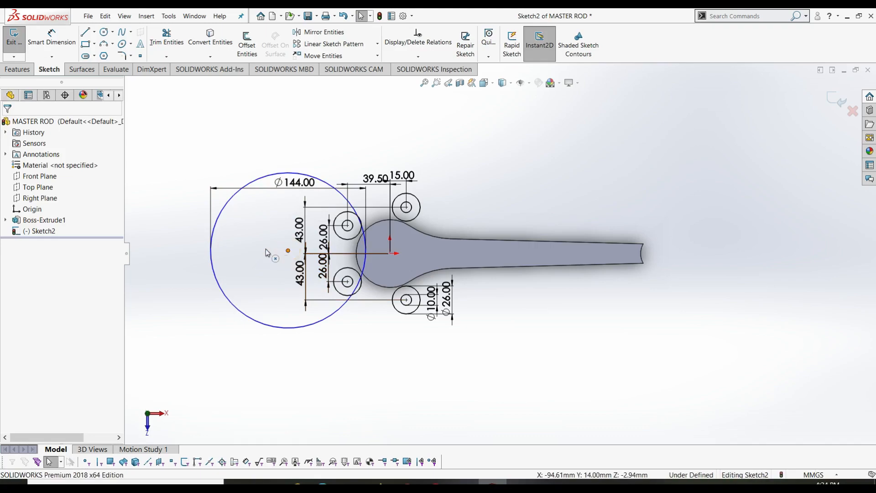
left_click(288, 251)
key("Escape")
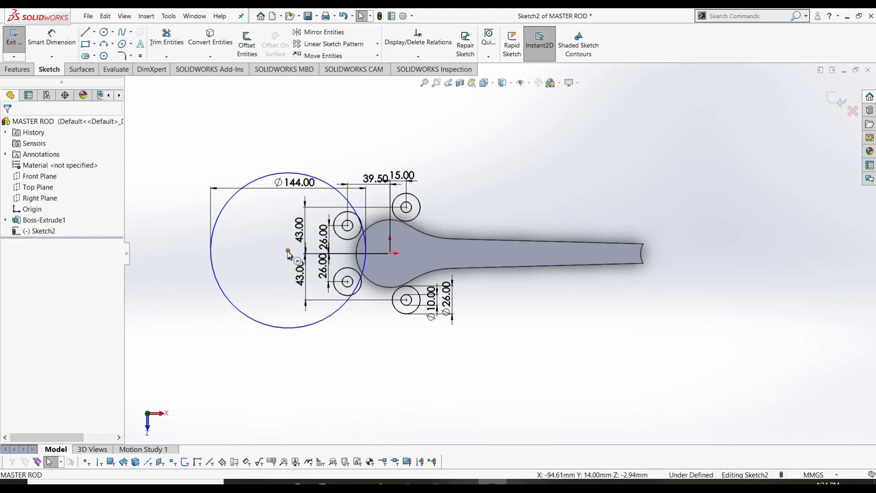
left_click_drag(288, 251, 214, 254)
key("Escape")
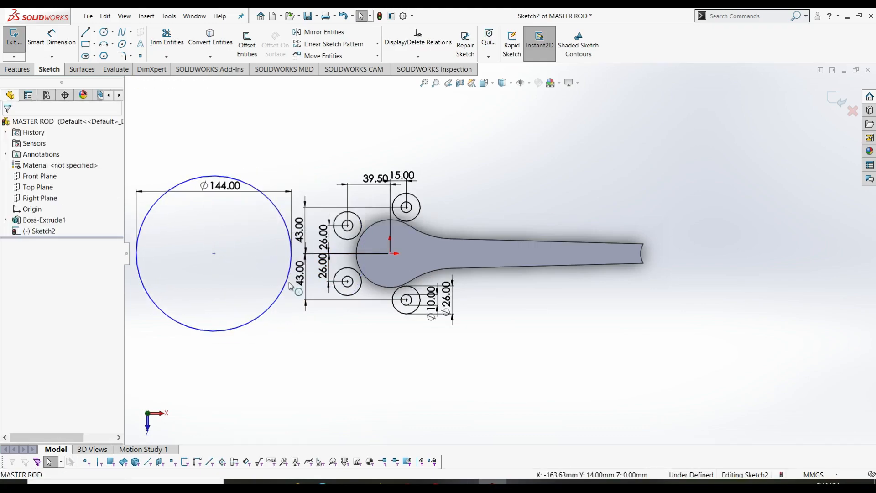
- Make the Ø144 circle tangent to the lower-left and upper-left pin bosses
left_click(242, 327)
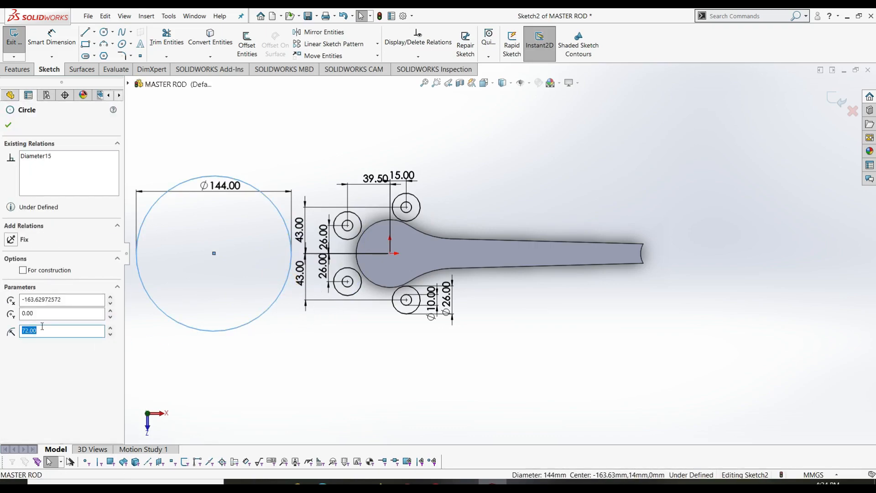
left_click(336, 289)
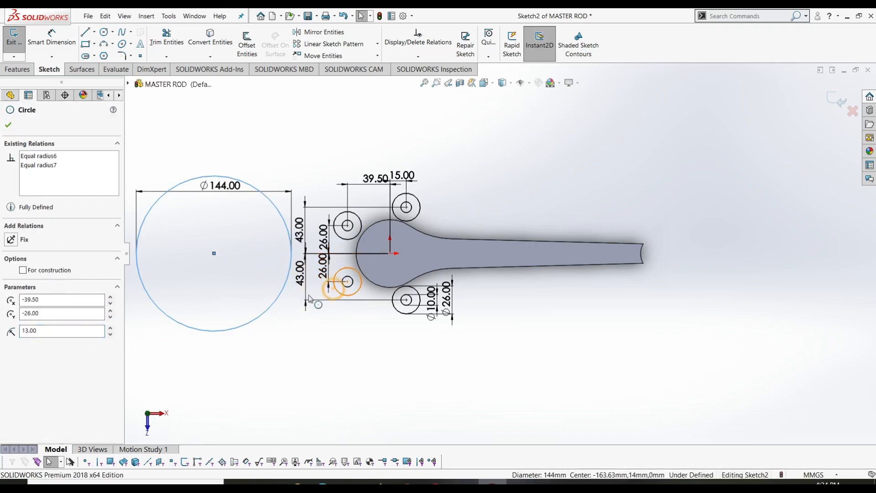
left_click(27, 300)
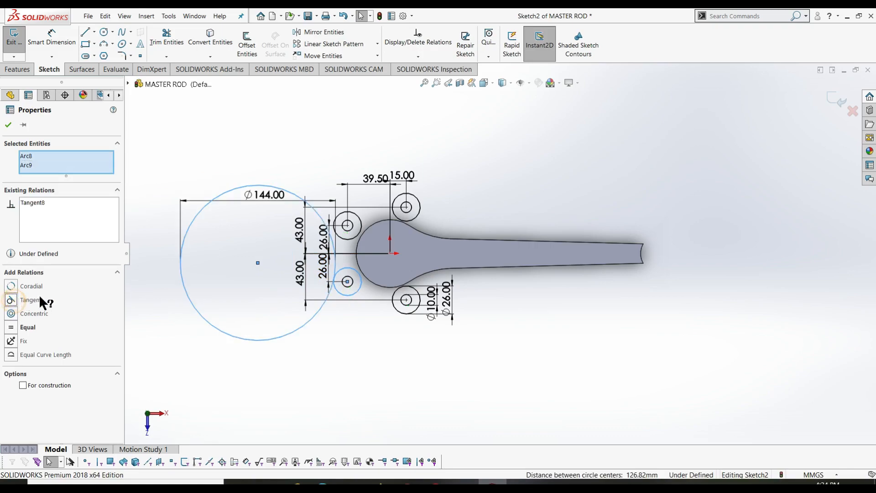
left_click(160, 221)
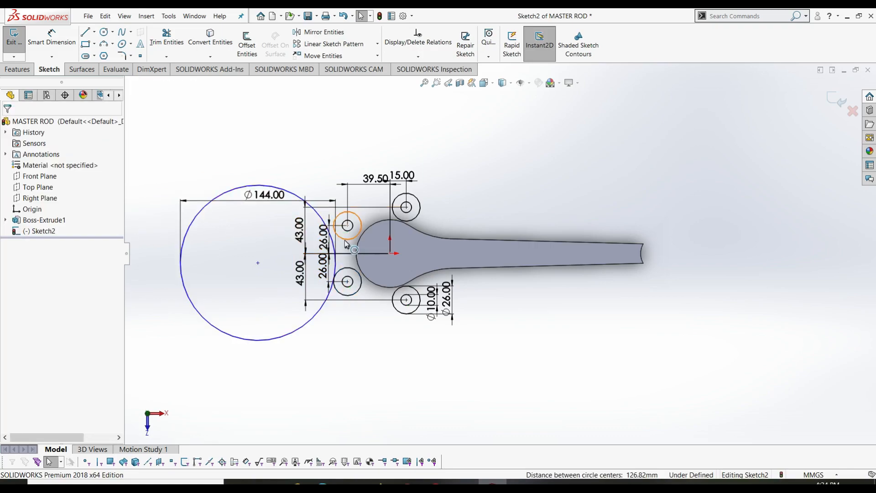
left_click(336, 217)
left_click(311, 207, "ctrl")
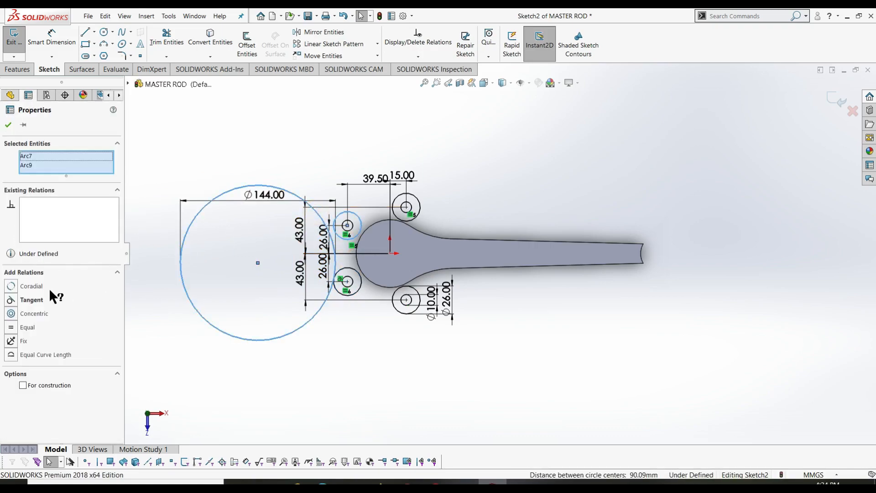
left_click(14, 299)
left_click(196, 171)
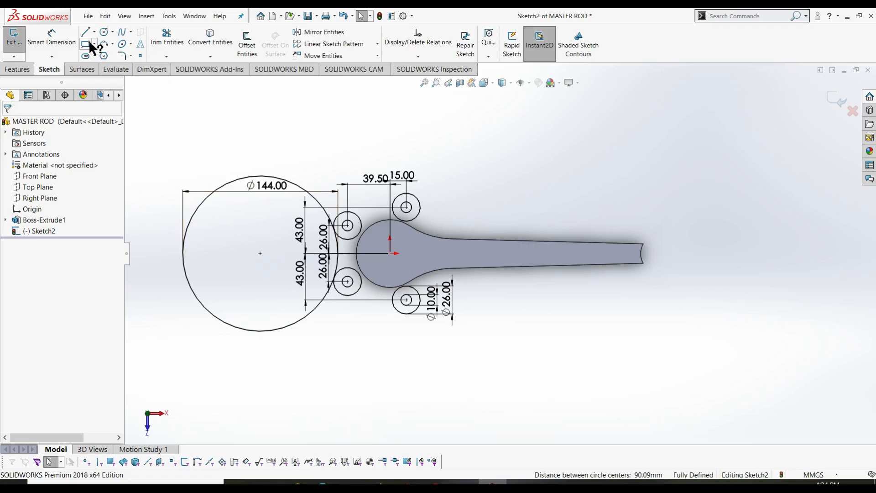
- Trim the Ø144 circle down to the arc between the left bosses
left_click(163, 48)
left_click_drag(213, 245, 187, 212)
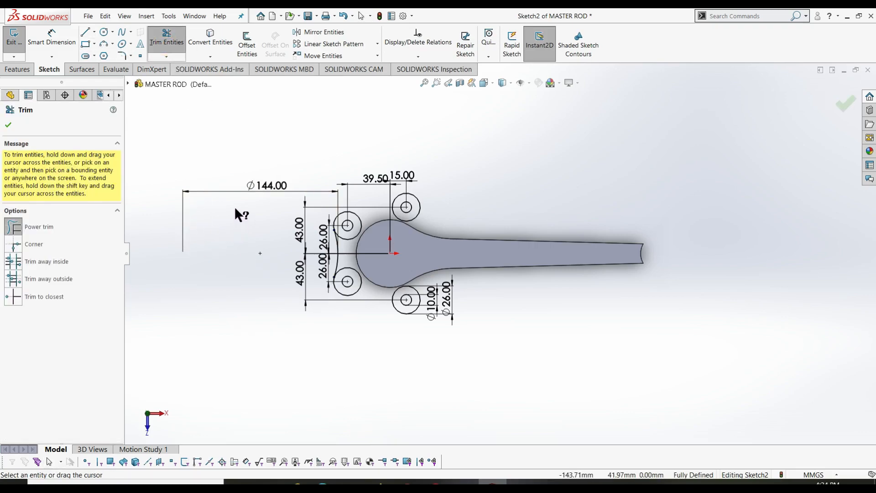
key("Escape")
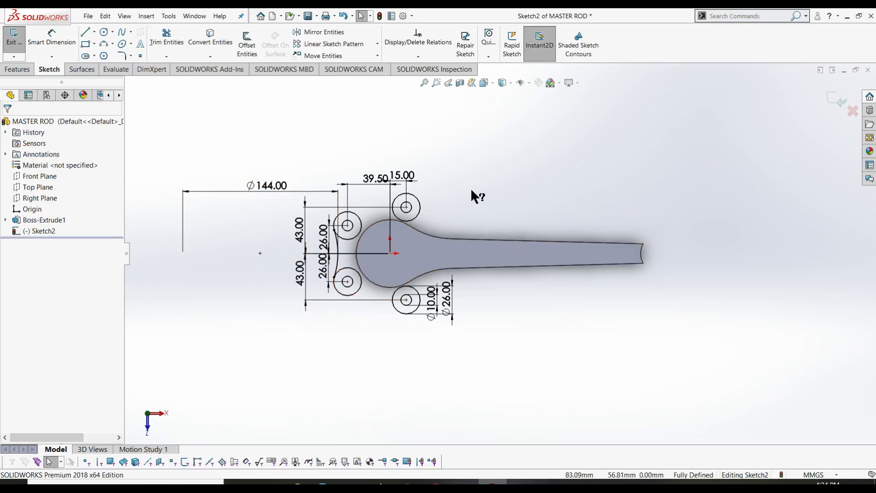
- Sketch a new circle above the upper pin bosses
right_click_drag(575, 176, 607, 176)
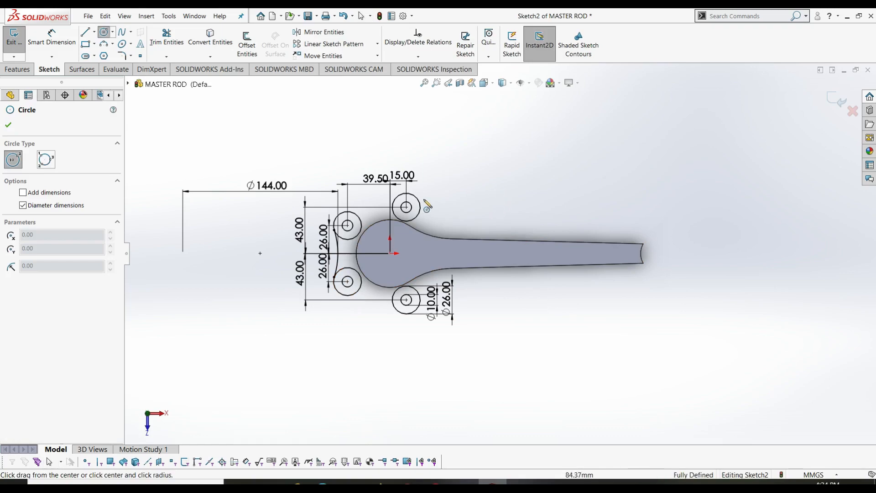
mouse_move(343, 126)
left_mouse_down()
mouse_move(372, 150)
mouse_move(365, 148)
left_mouse_up()
key("Escape")
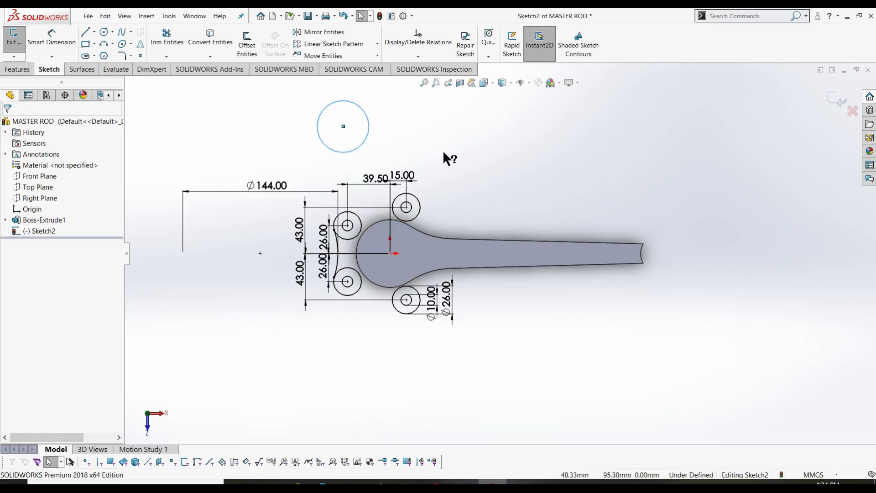
- Make the top circle tangent to the upper-left and upper-right pin bosses
left_click(358, 216)
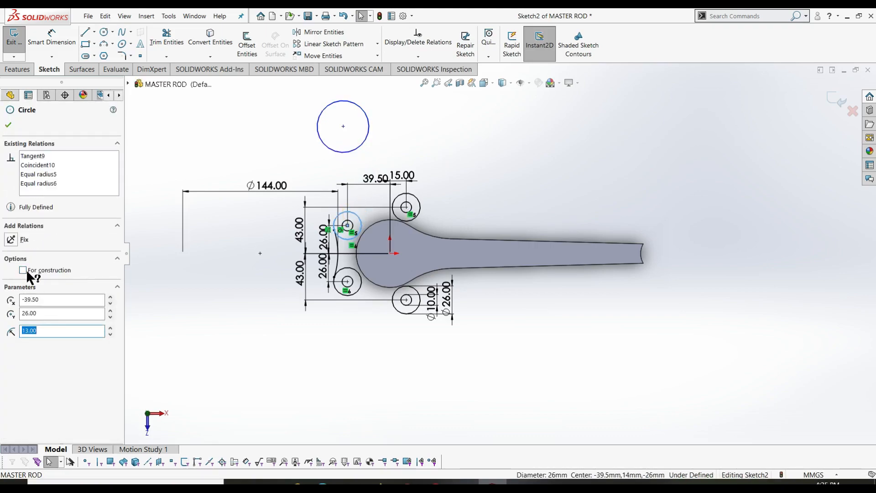
key("Escape")
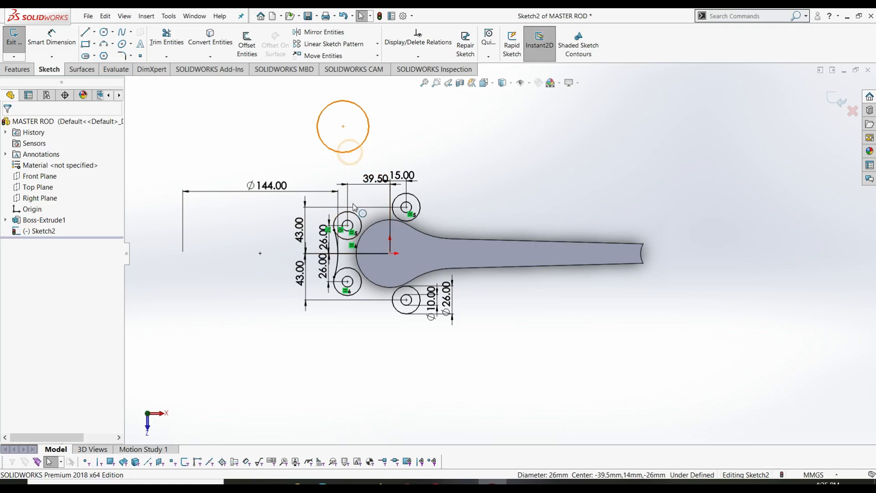
left_click(350, 152)
left_click(356, 213, "ctrl")
left_click(12, 300)
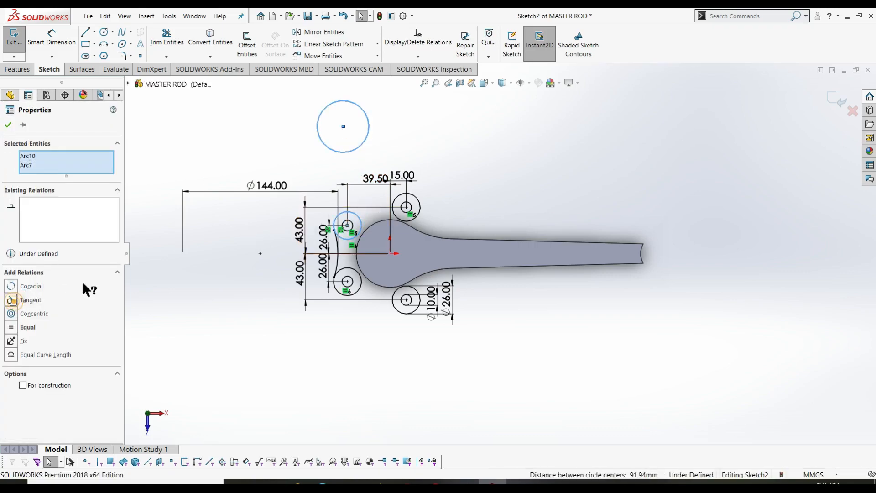
key("Escape")
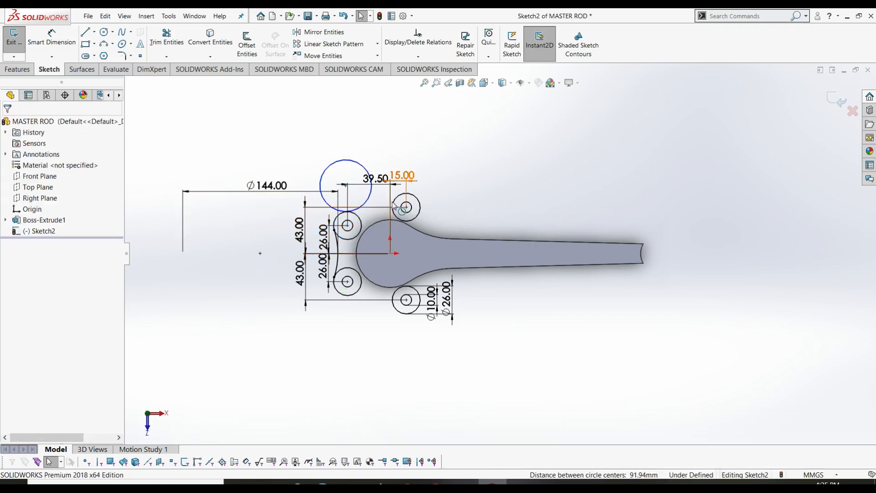
left_click(394, 205)
left_click(368, 201, "ctrl")
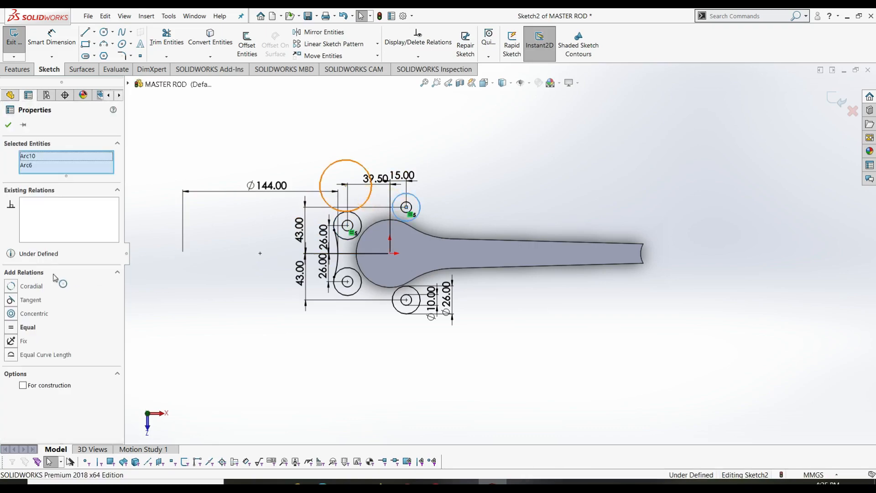
left_click(10, 300)
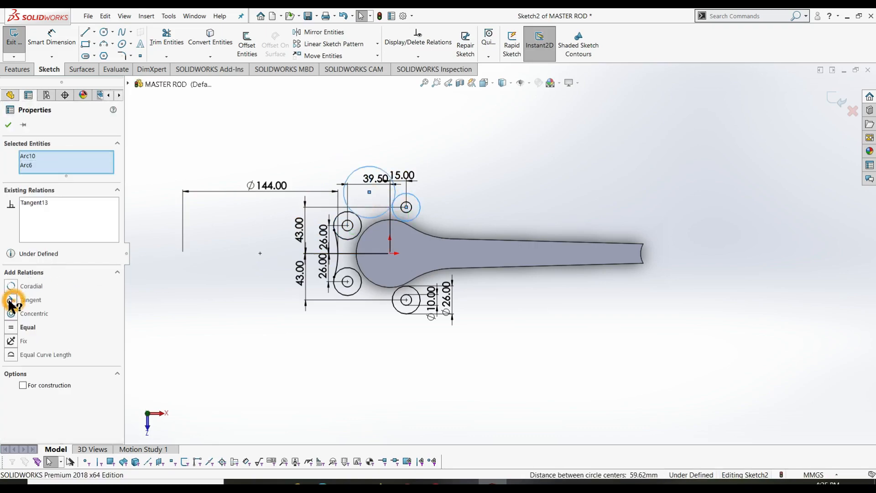
left_click(8, 124)
right_click_drag(286, 303, 232, 224)
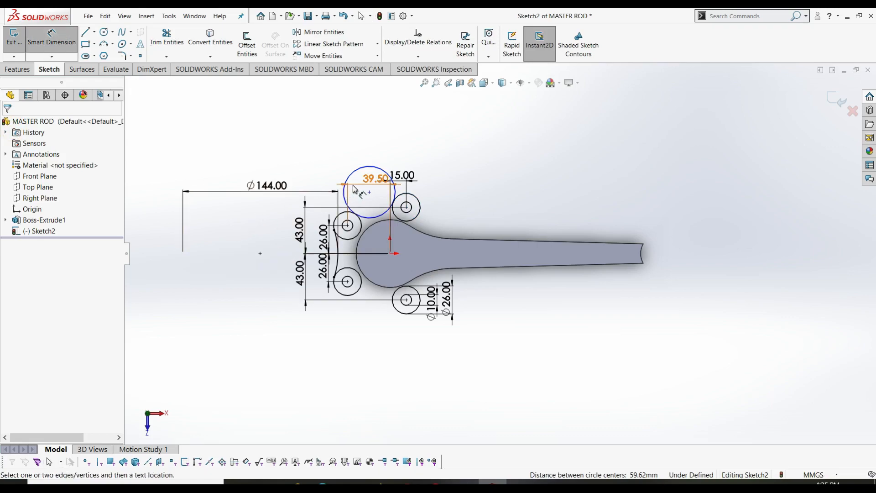
key("Escape")
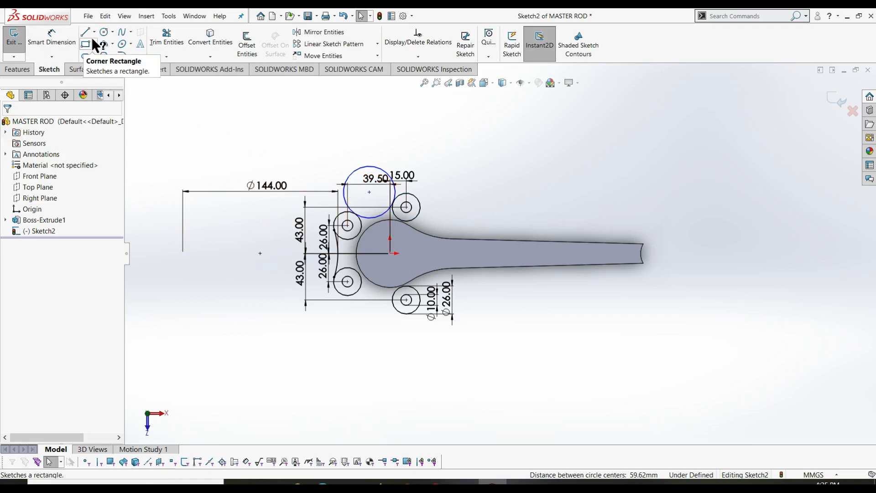
- Trim away the unused upper part of the top circle
left_click(166, 37)
left_click_drag(337, 150, 361, 178)
key("Escape")
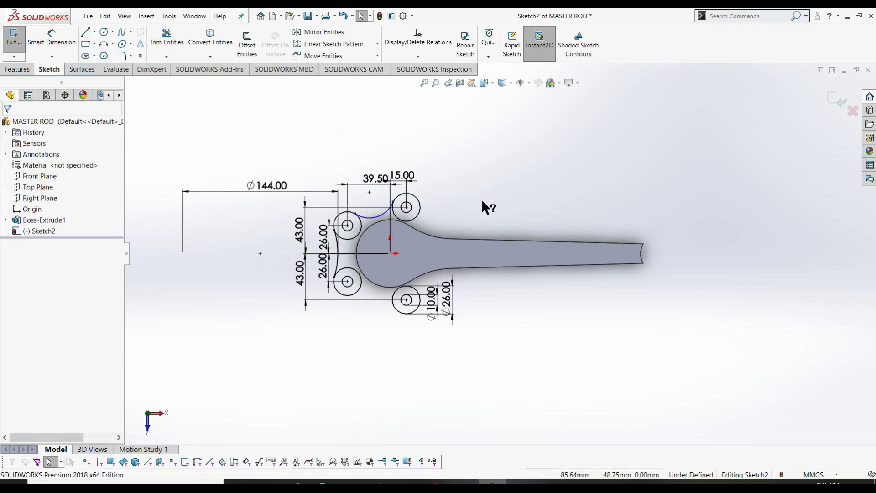
- Dimension the trimmed arc's radius as R72 and move the label clear
right_click_drag(481, 199, 470, 169)
left_click(379, 215)
left_click(364, 147)
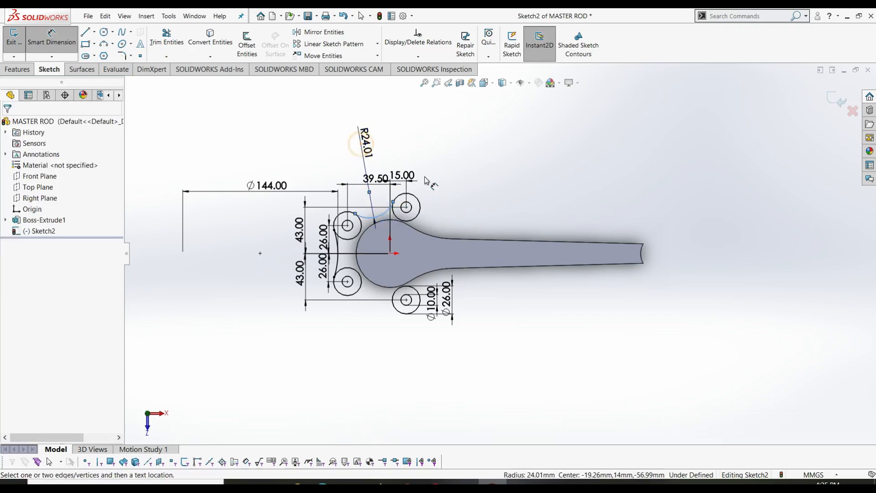
type("72")
key("Return")
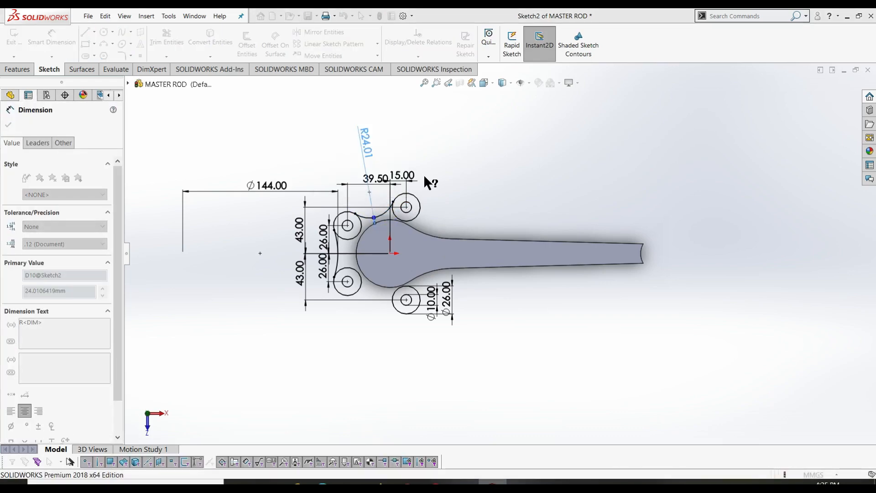
scroll(411, 196, "up", 3)
scroll(410, 195, "down", 2)
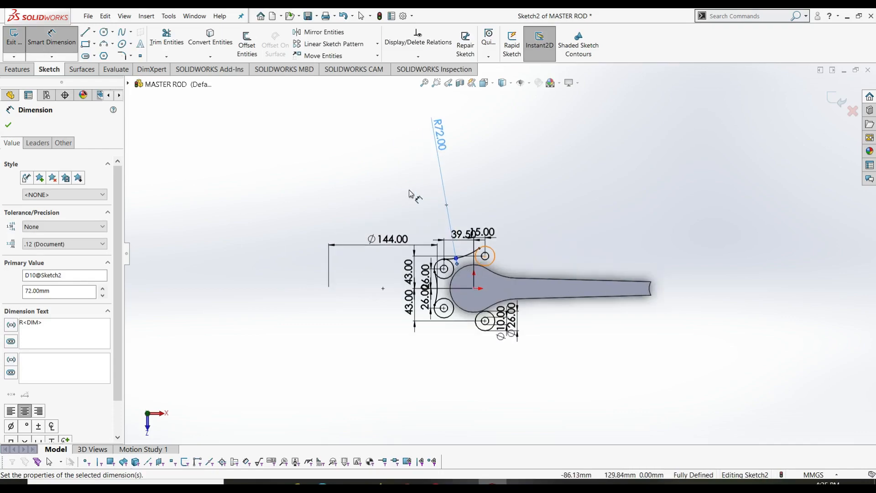
left_click_drag(439, 140, 455, 219)
- Draw three circles: below the lower-left boss, right of the lower boss, and above the rod
key("Escape")
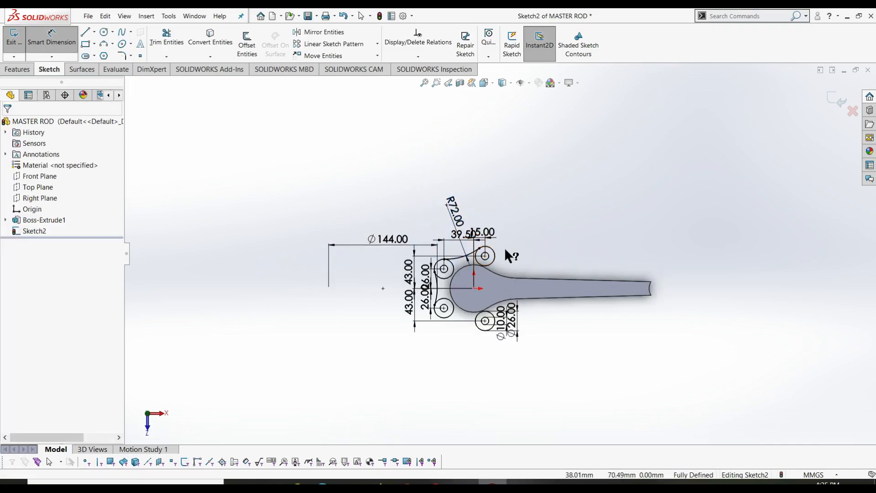
scroll(519, 270, "down", 3)
middle_click_drag(511, 224, 480, 172, "ctrl")
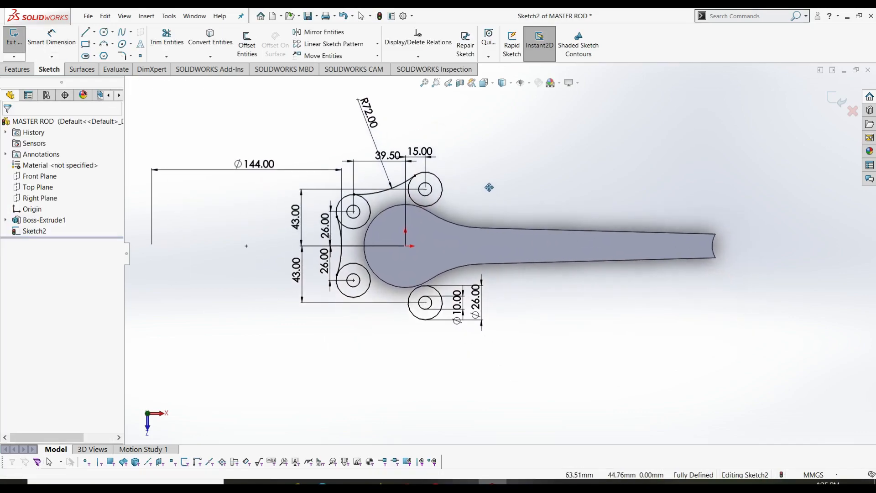
right_click_drag(543, 330, 564, 349)
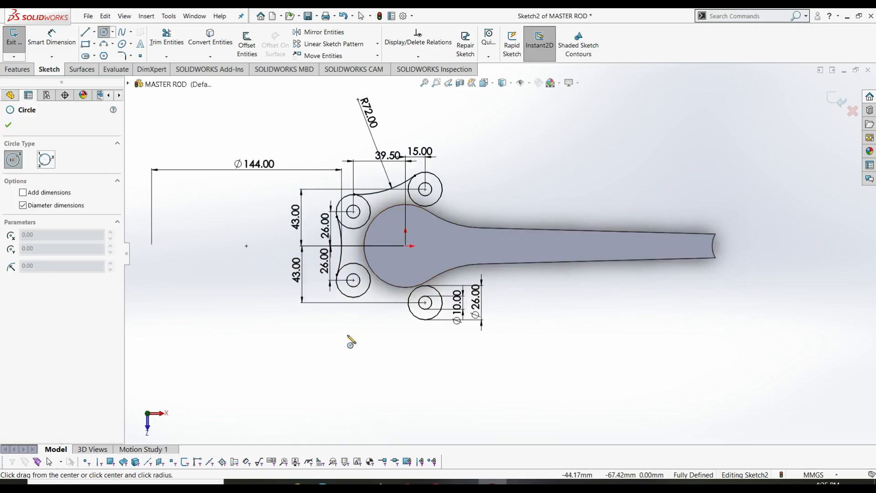
left_click_drag(366, 331, 385, 350)
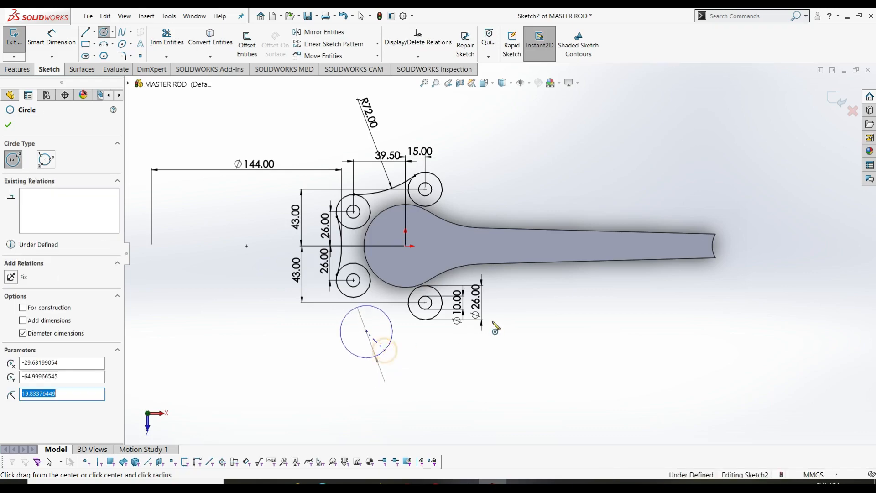
left_click_drag(497, 306, 510, 319)
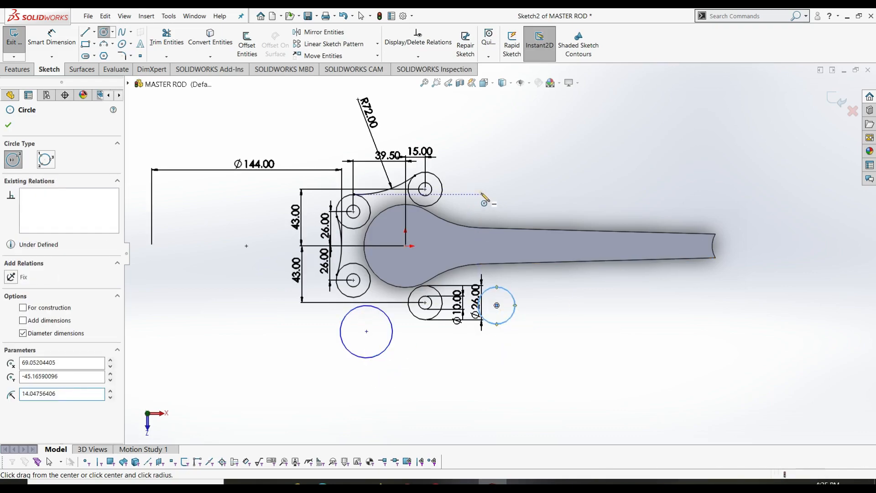
left_click_drag(480, 194, 501, 193)
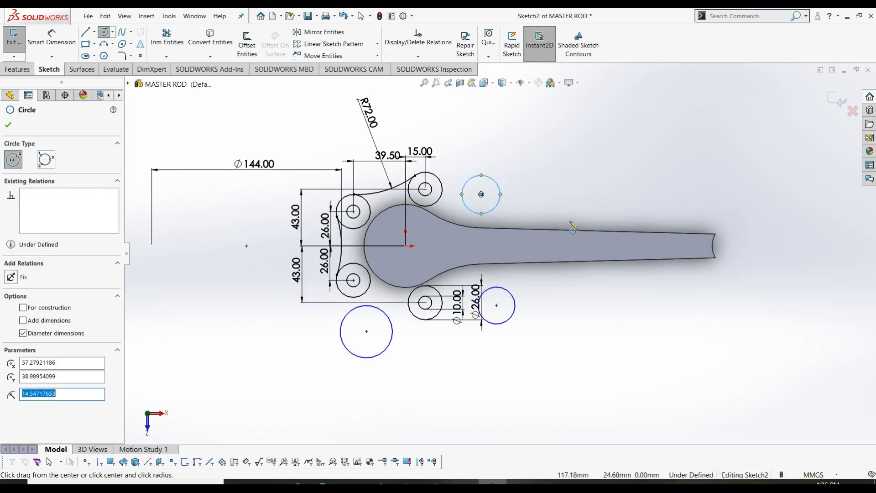
key("Escape")
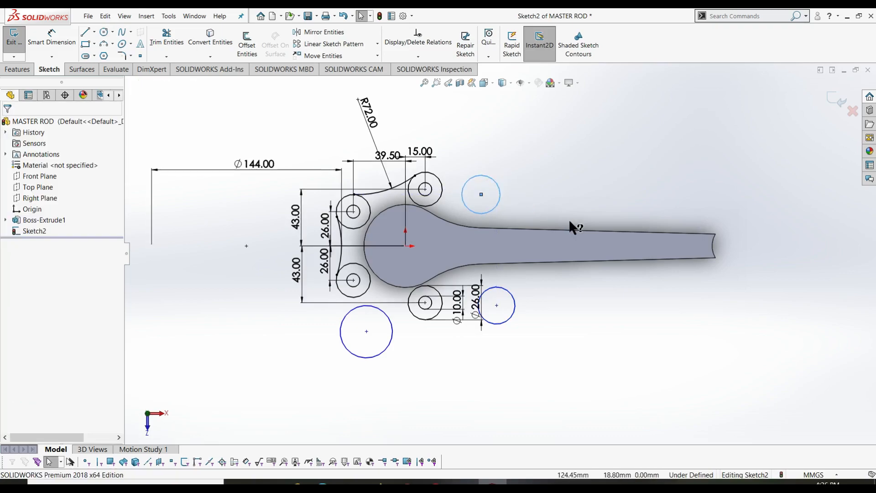
- Make the lower-left fillet circle tangent to the lower-left and lower-right bosses
left_click(366, 309, "ctrl")
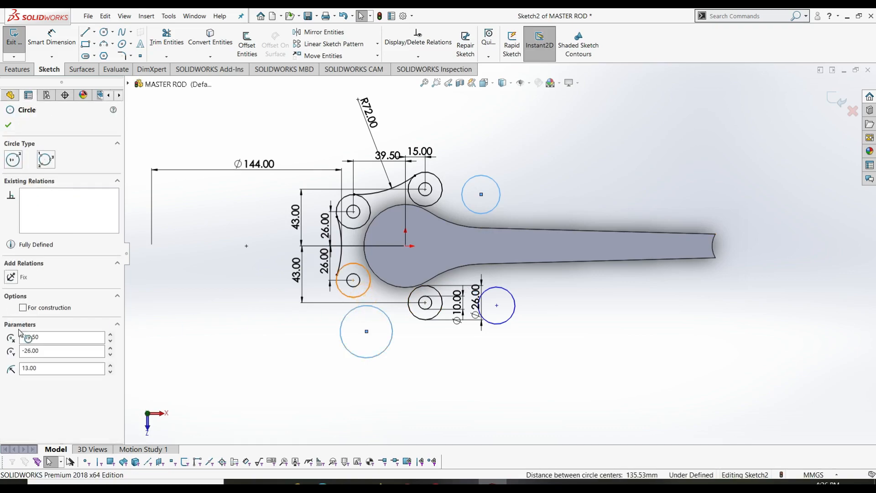
left_click(236, 296)
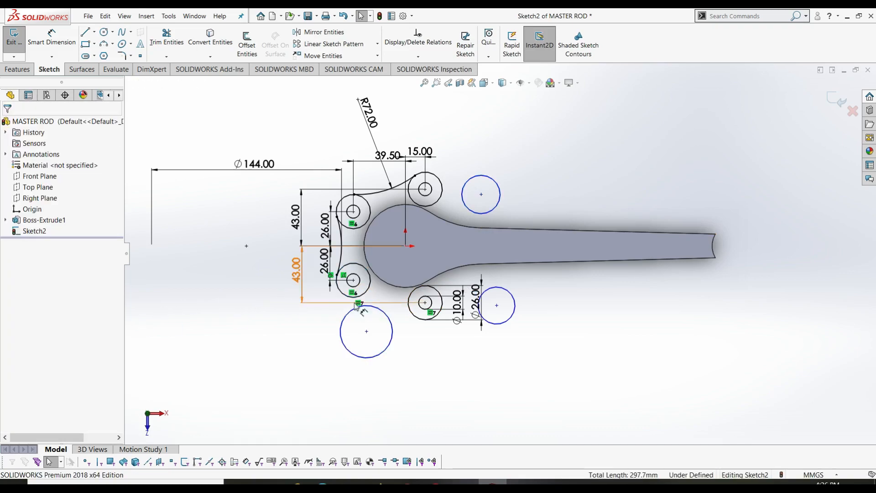
left_click(365, 294)
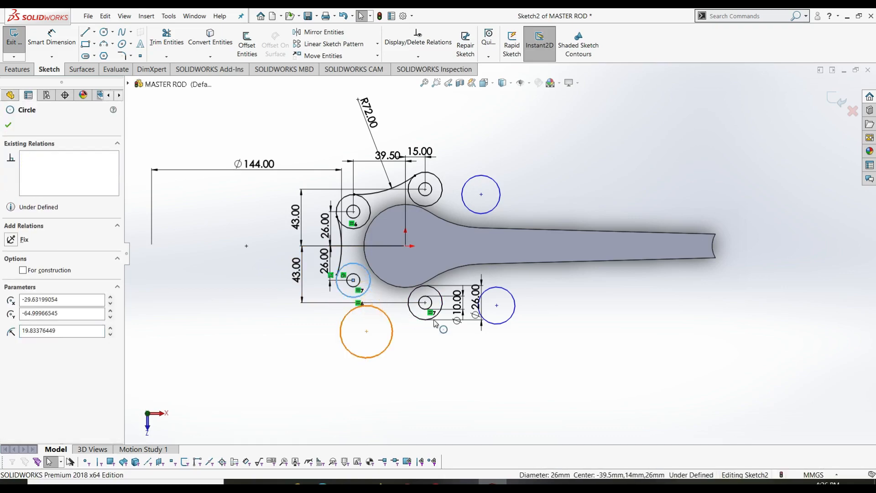
left_click(373, 309, "ctrl")
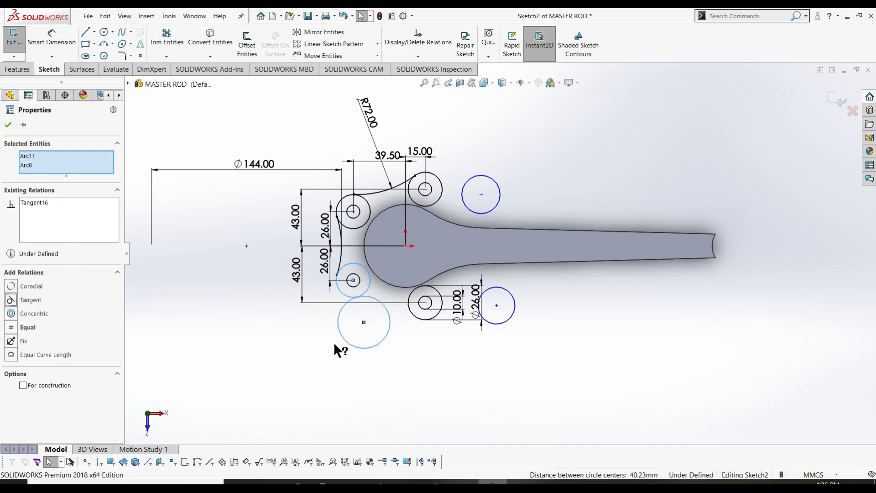
left_click(274, 262)
left_click(420, 318)
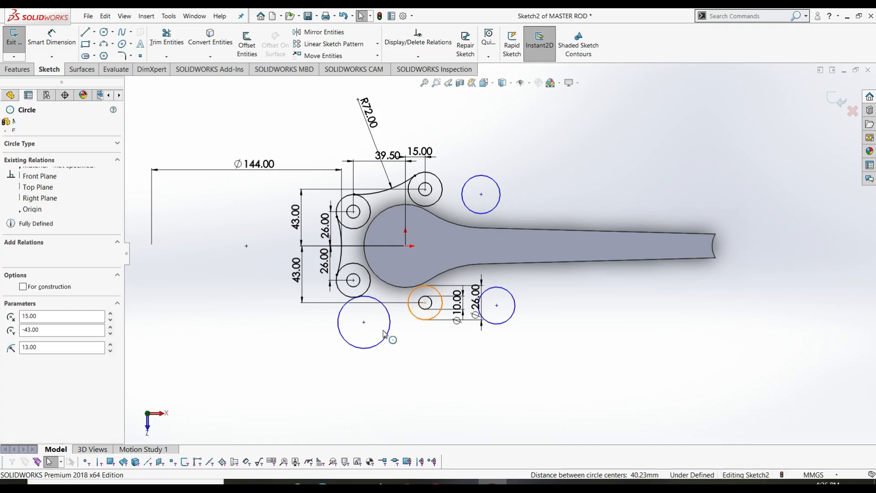
left_click(389, 330, "ctrl")
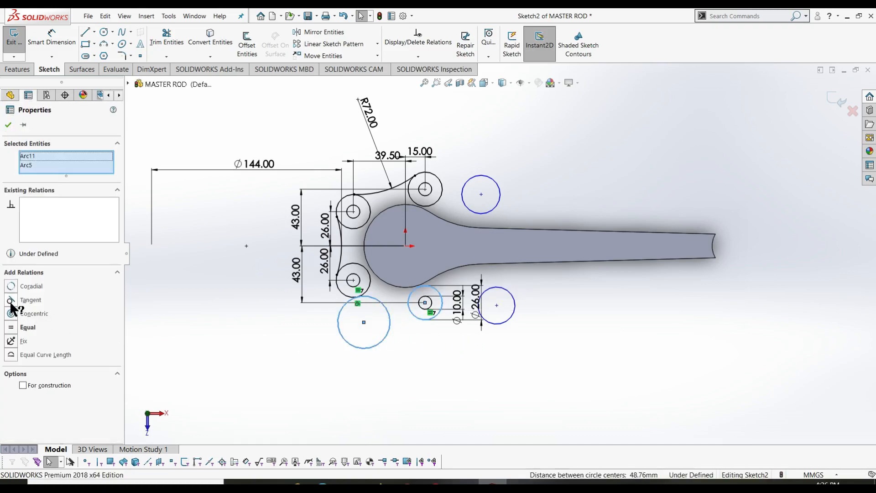
left_click(11, 301)
left_click(8, 125)
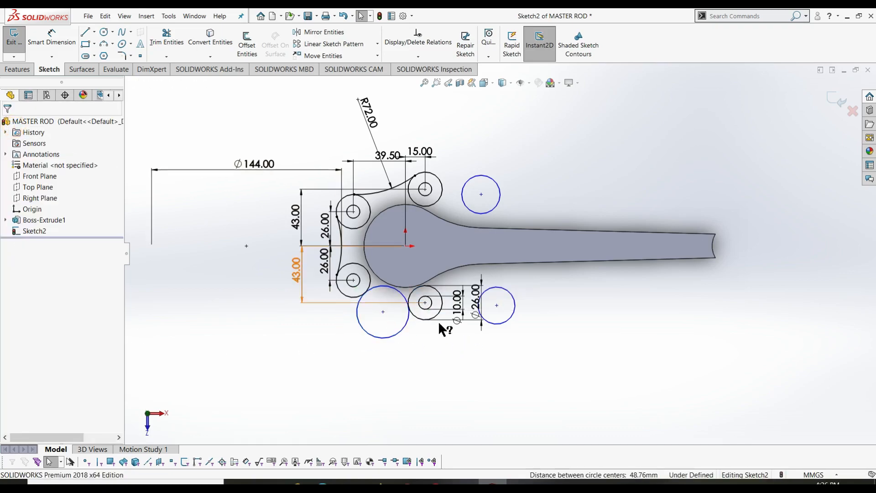
- Make the right fillet circle tangent to the lower-right boss
left_click(451, 306)
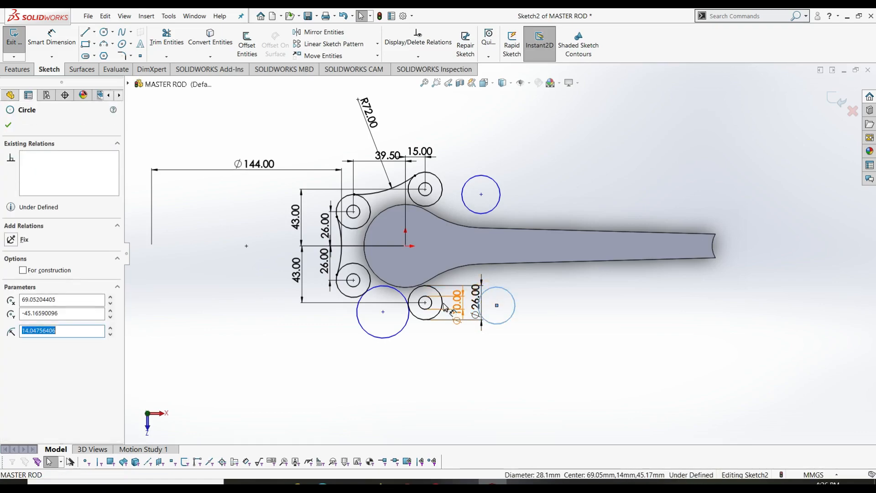
key("Escape")
left_click(502, 323)
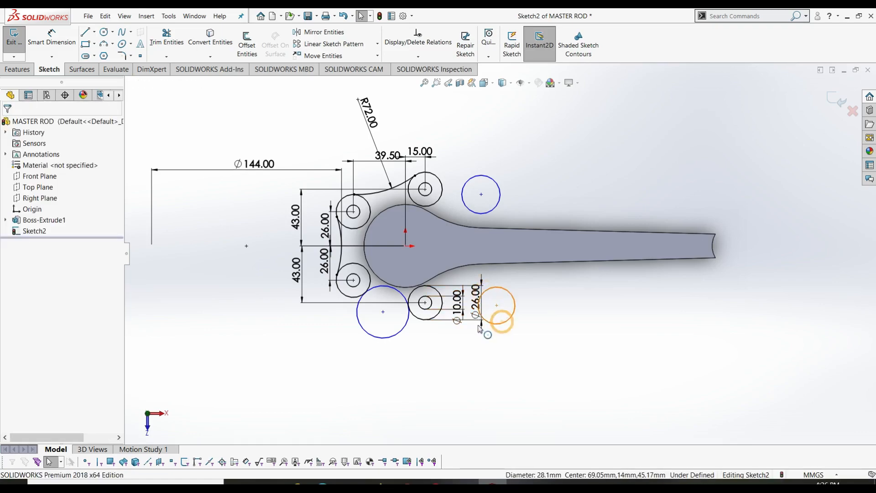
left_click(420, 319, "ctrl")
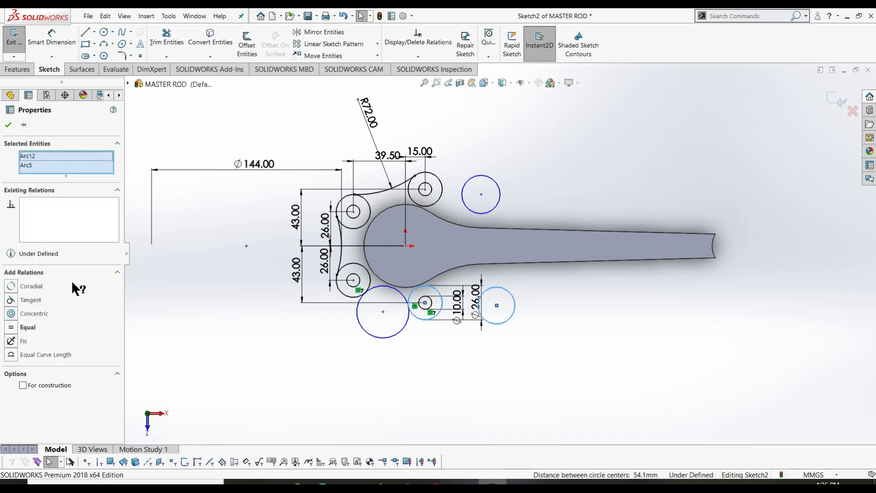
left_click(16, 303)
key("Escape")
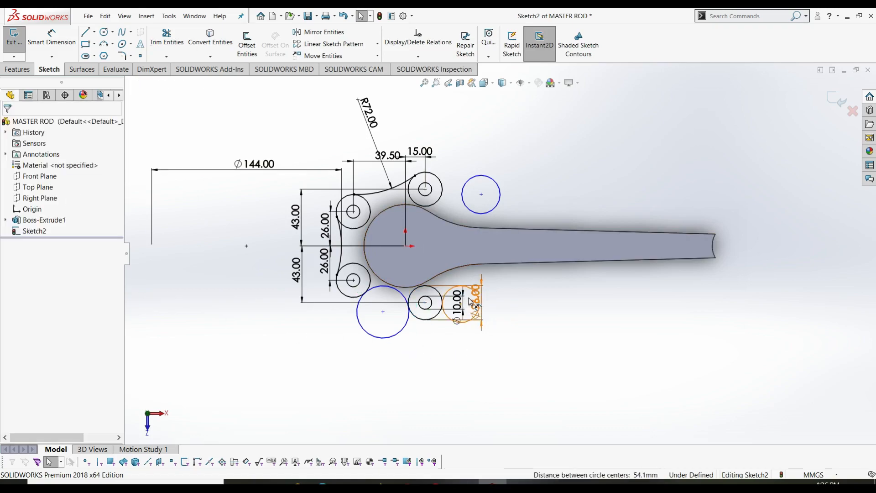
- Enlarge the lower-right fillet circle to about 51.63 mm and move the Ø10.00 dimension aside
left_click_drag(476, 294, 588, 321)
key("Escape")
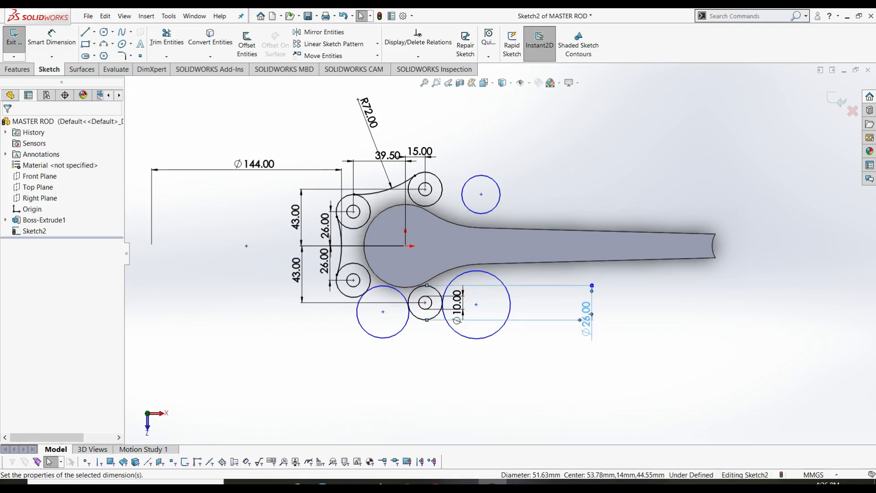
left_click_drag(456, 304, 550, 321)
key("Escape")
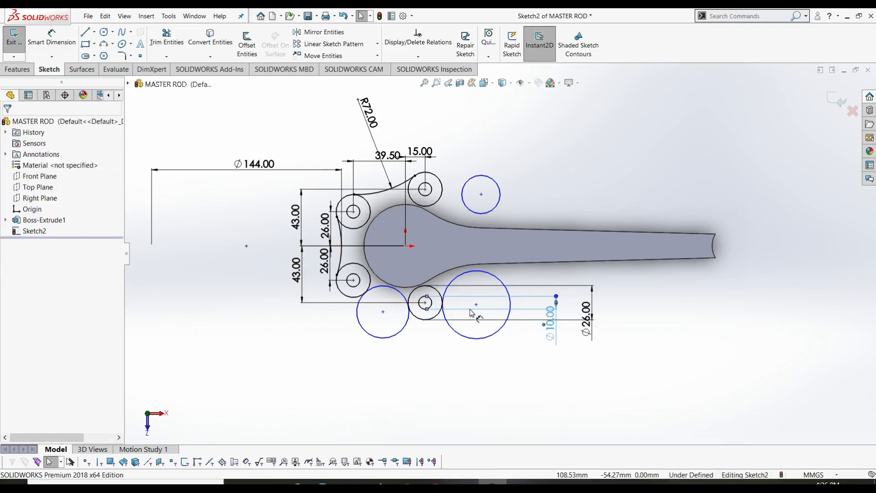
- Make the enlarged fillet circle tangent to the rod's lower edge
left_click(458, 278)
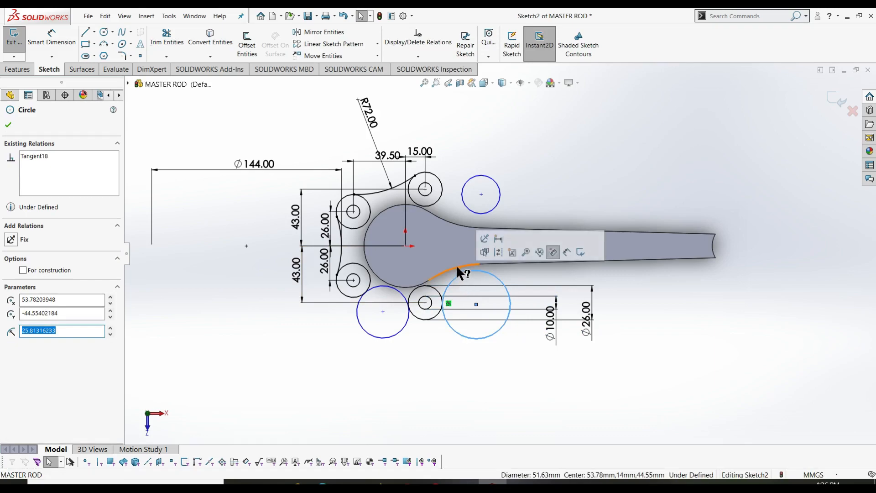
left_click(456, 268, "ctrl")
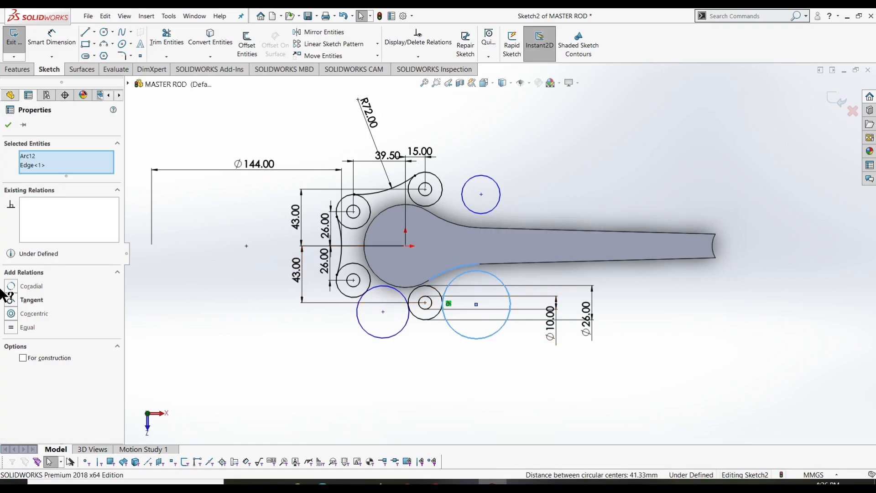
left_click(12, 300)
left_click(8, 125)
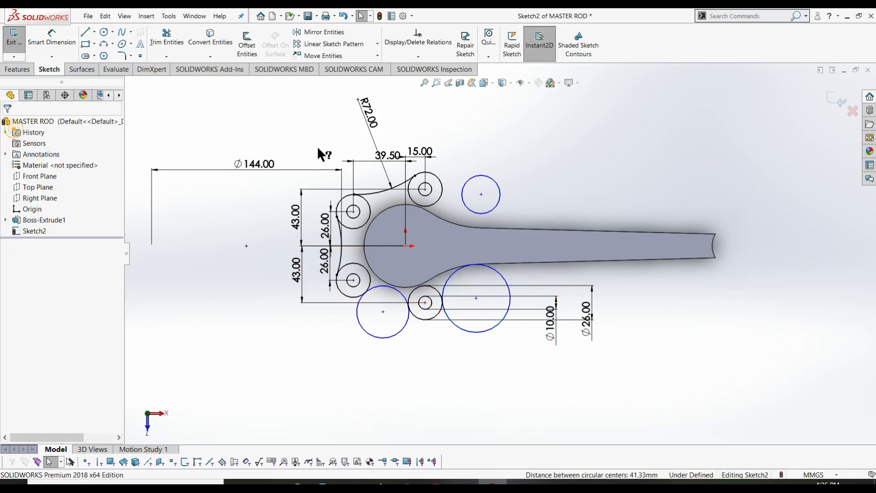
- Make the upper-right fillet circle tangent to the upper-right boss
left_click(467, 189)
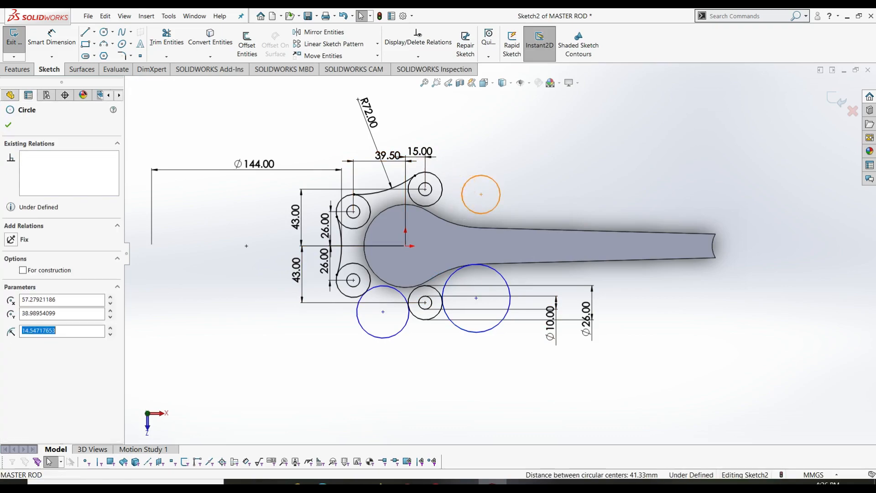
left_click(439, 201, "ctrl")
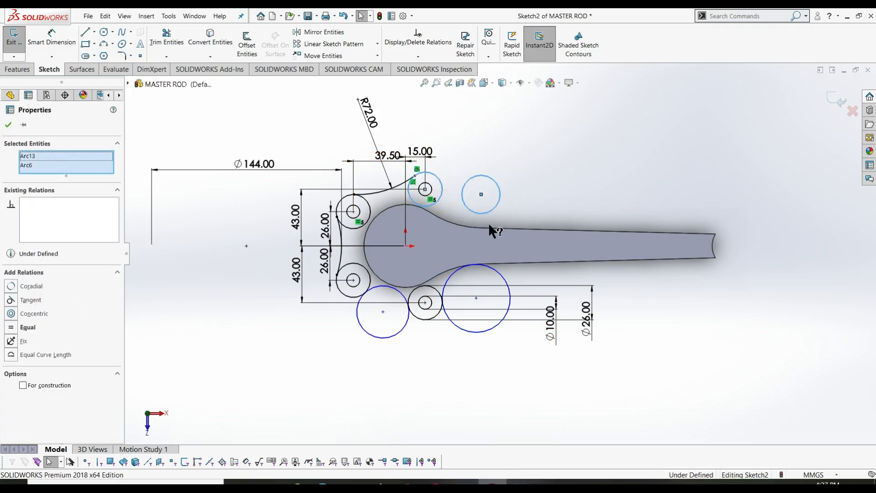
left_click(23, 300)
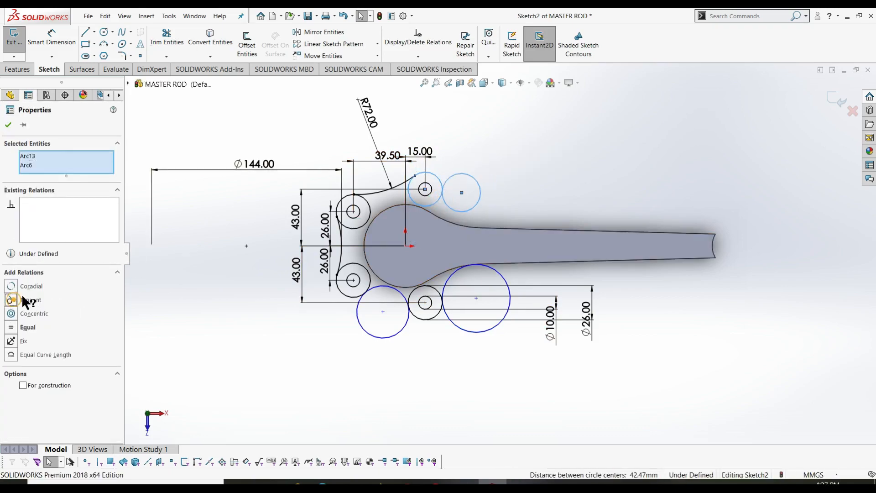
left_click(8, 125)
- Select the upper-right fillet circle together with the rod's upper curved edge
left_click(471, 211)
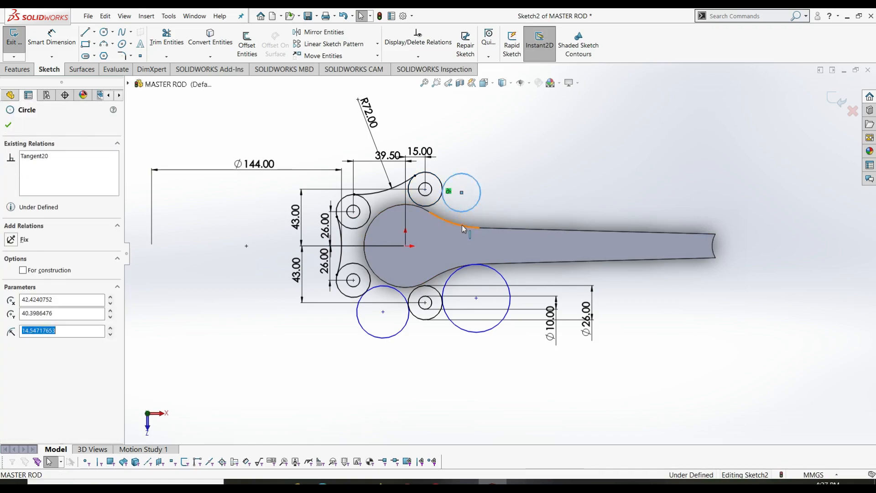
left_click(463, 226, "ctrl")
left_click(453, 223, "ctrl")
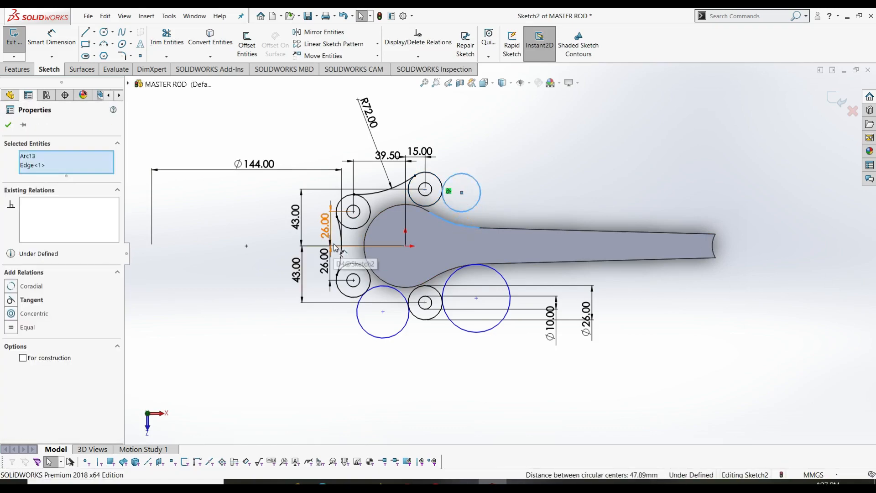
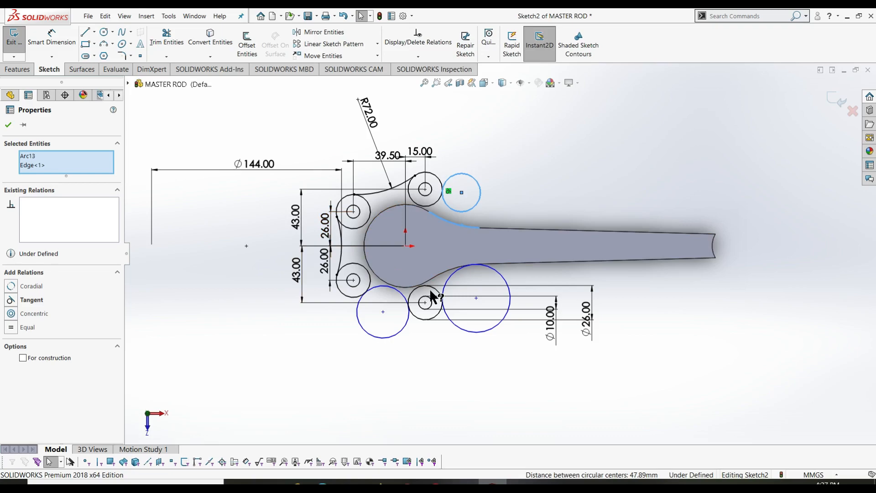
- Make the upper circle tangent to the shank's top edge, enlarge it, and delete the lower-right circle
left_click(467, 219)
left_click(477, 211)
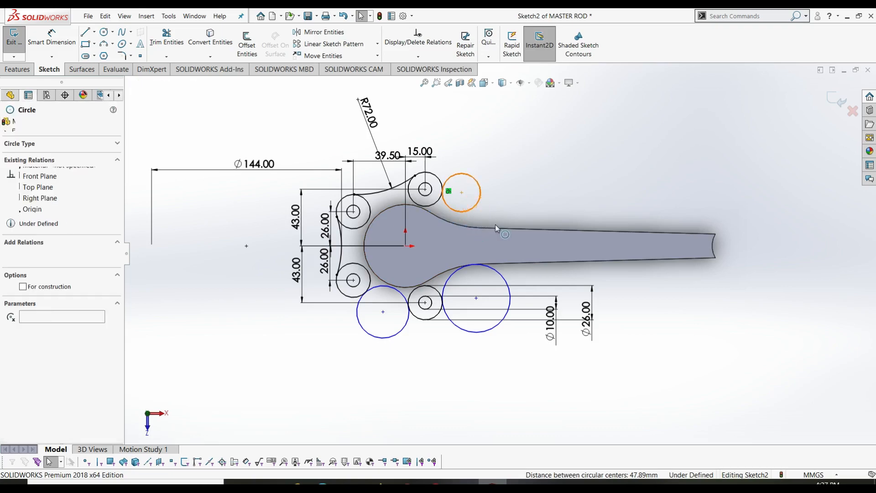
left_click(502, 229, "ctrl")
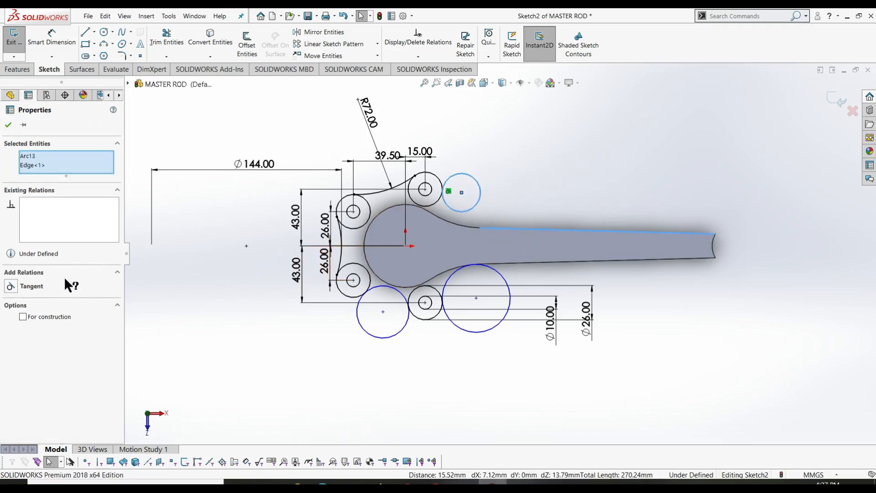
left_click(11, 287)
key("Escape")
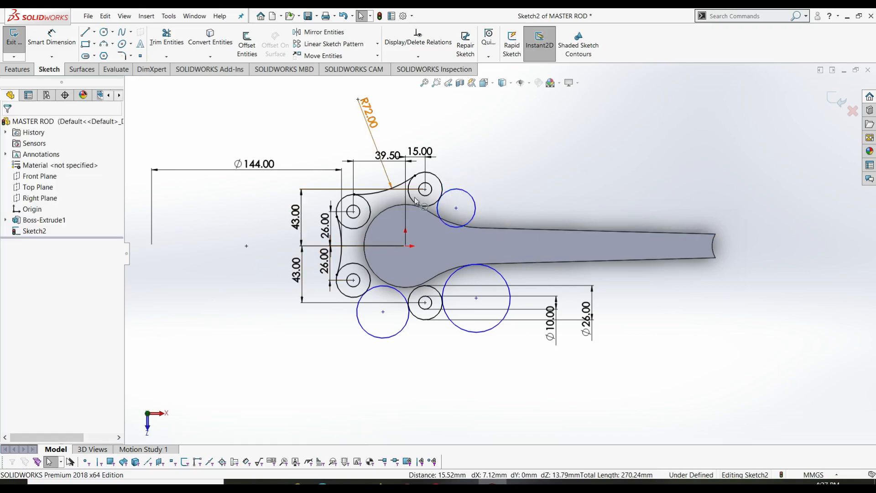
left_click_drag(476, 205, 533, 180)
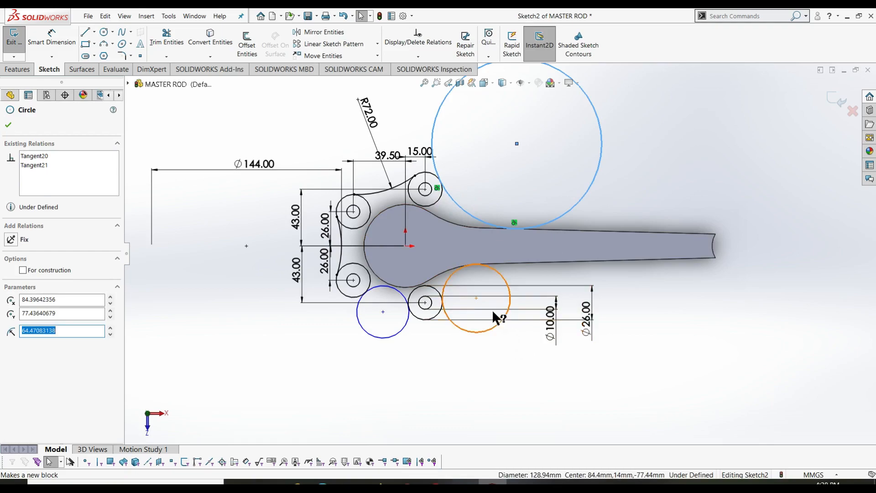
left_click(505, 277)
key("Delete")
- Draw a new circle below the shank and drag it out to radius 48.05
right_click_drag(202, 369, 405, 373)
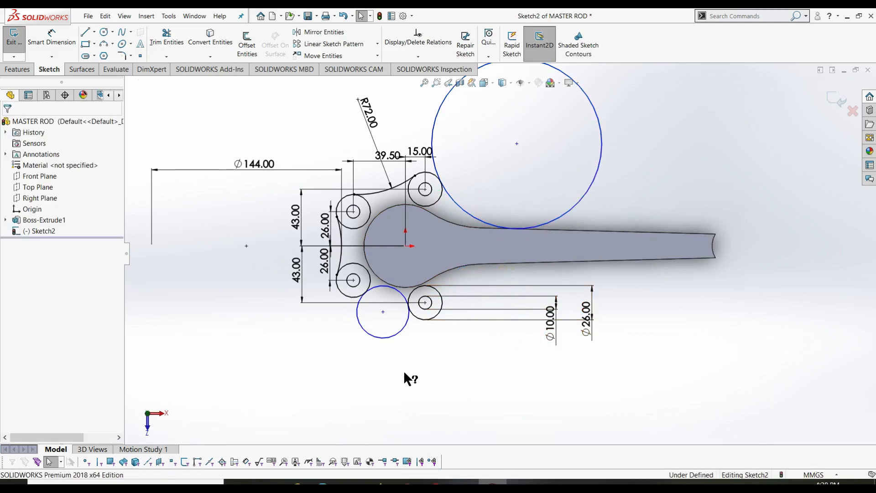
left_click(517, 342)
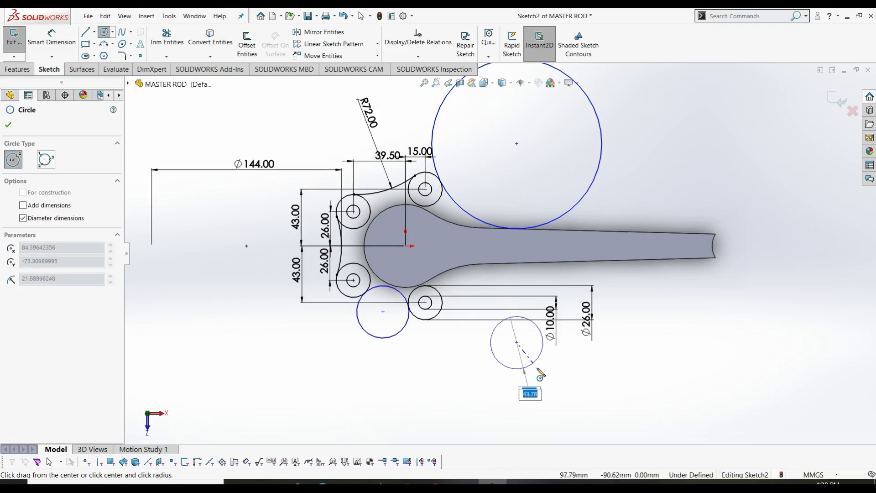
left_click(545, 381)
key("Escape")
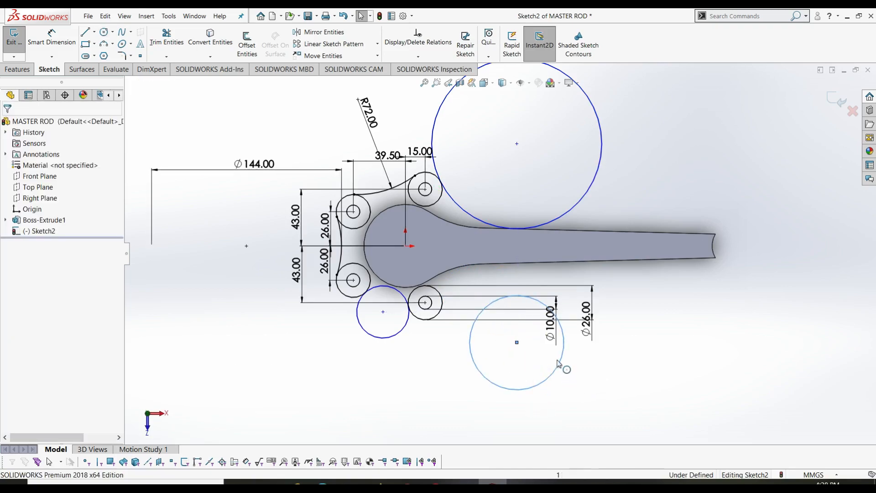
left_click_drag(538, 390, 553, 402)
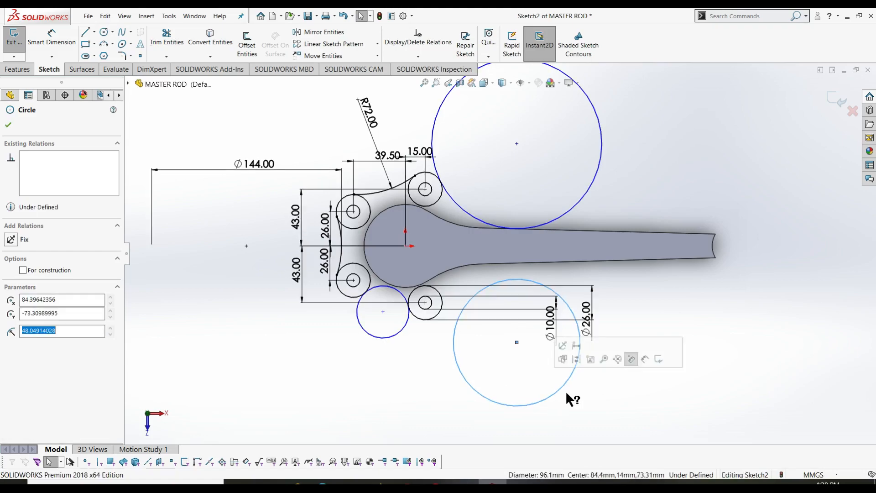
- Make the large circle tangent to the lower pin boss and the shank's lower edge, then trim the upper large circle
left_click(454, 329)
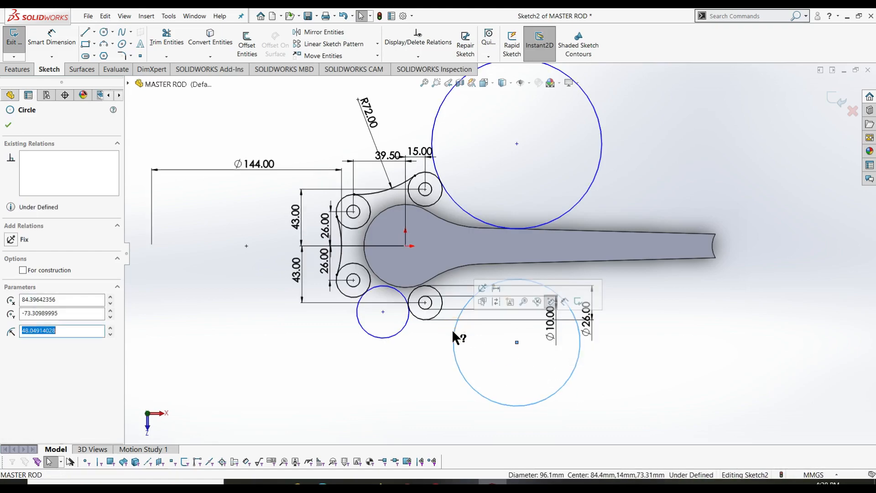
left_click(434, 318, "ctrl")
left_click(446, 339, "ctrl")
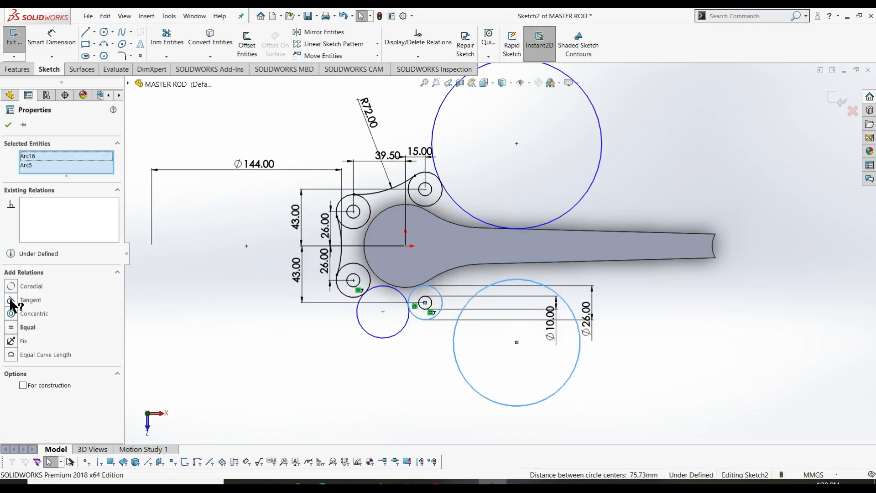
left_click(11, 302)
left_click(513, 273)
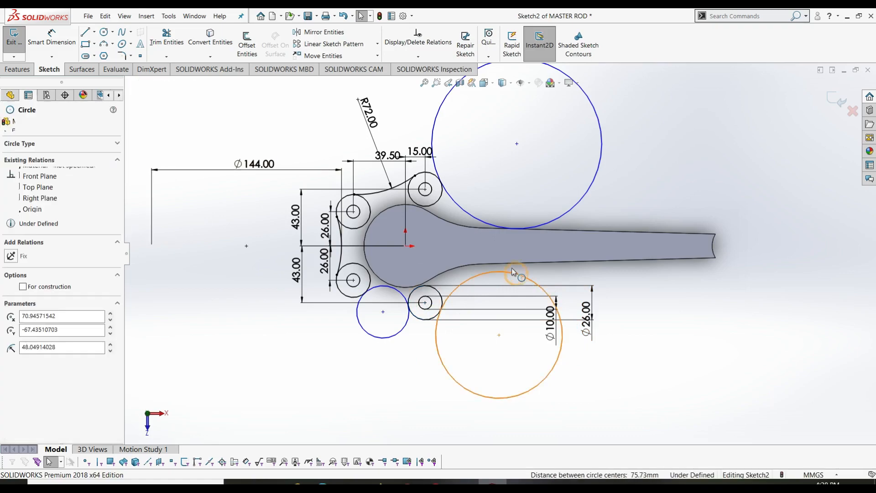
left_click(507, 264, "ctrl")
left_click(13, 286)
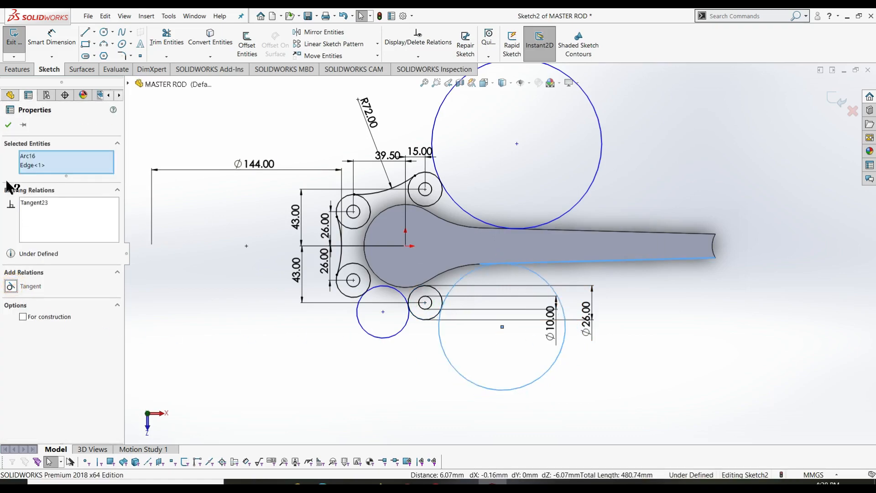
left_click(8, 124)
left_click(168, 47)
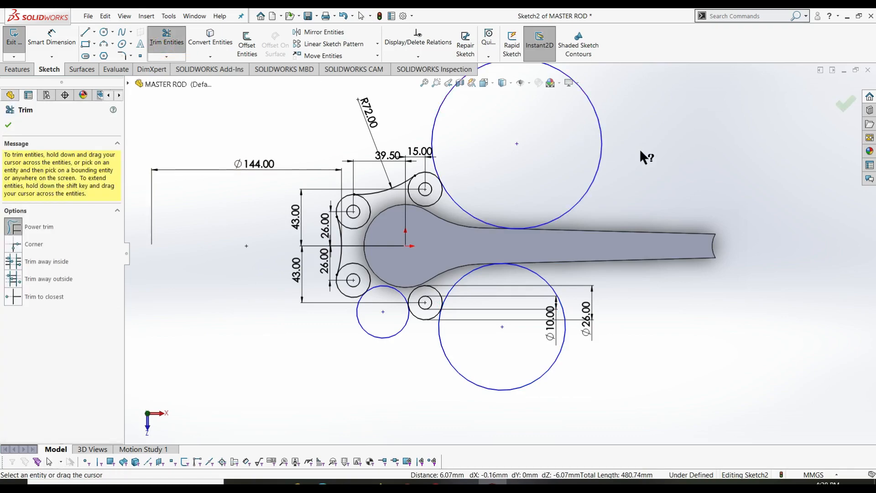
left_click(599, 142)
- Undo the upper circle trim and convert both shank edges into sketch lines
key("Escape")
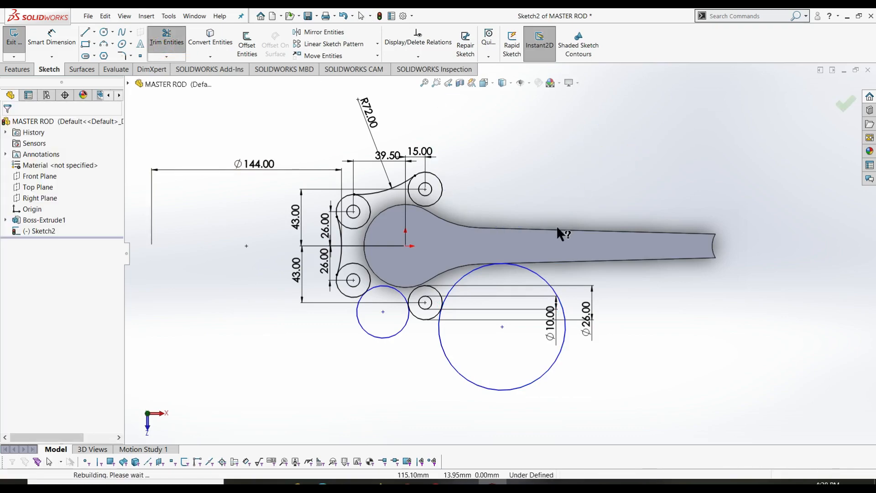
key("ctrl+z")
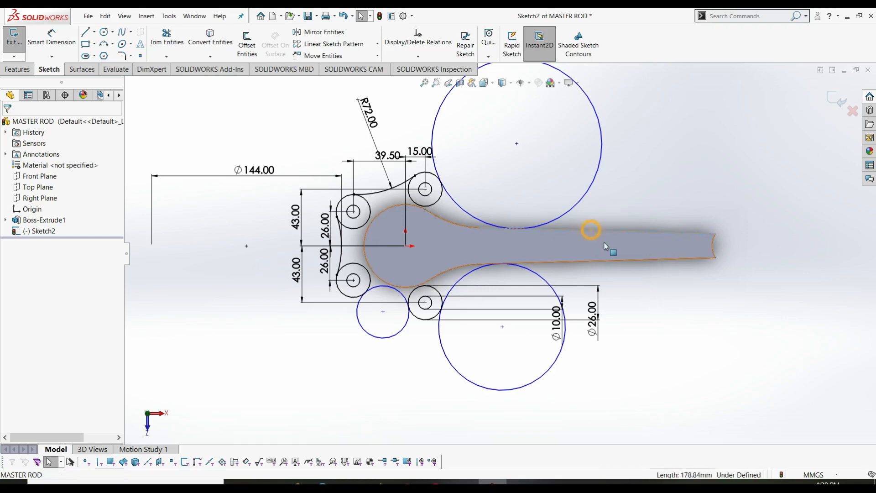
left_click(588, 232)
left_click(556, 262, "ctrl")
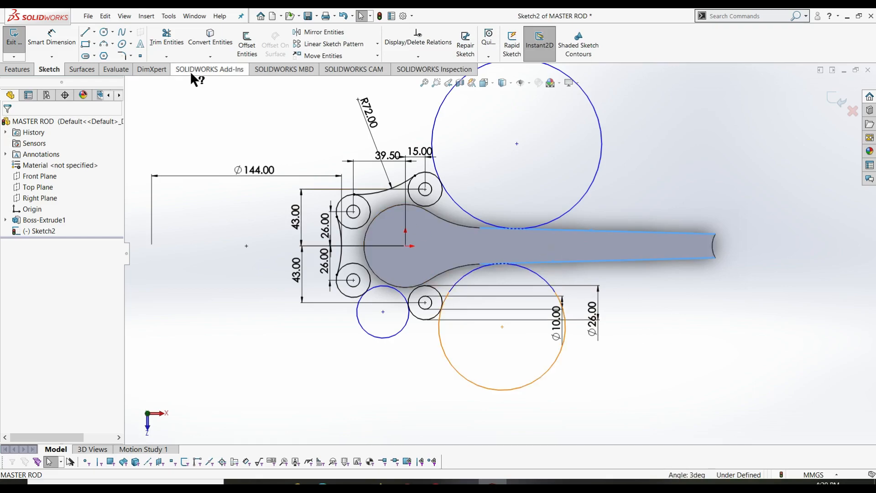
left_click(211, 42)
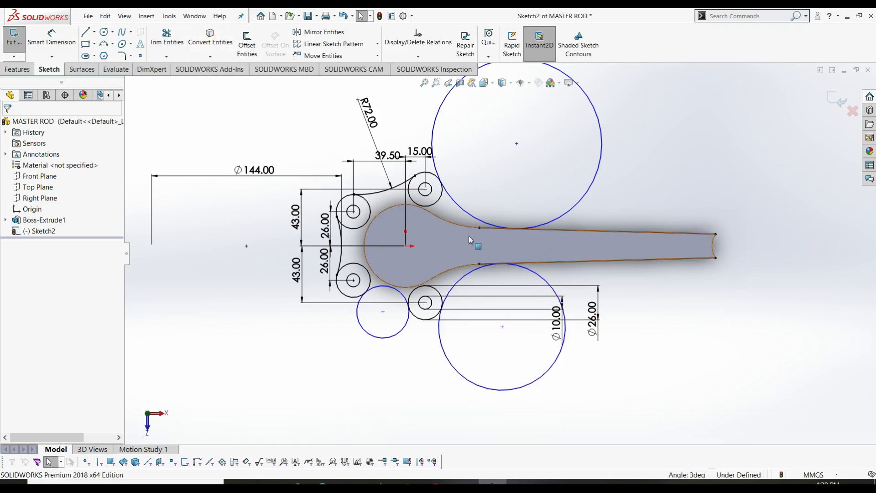
- Make the upper and lower large circles tangent to their converted shank lines
left_click(554, 231)
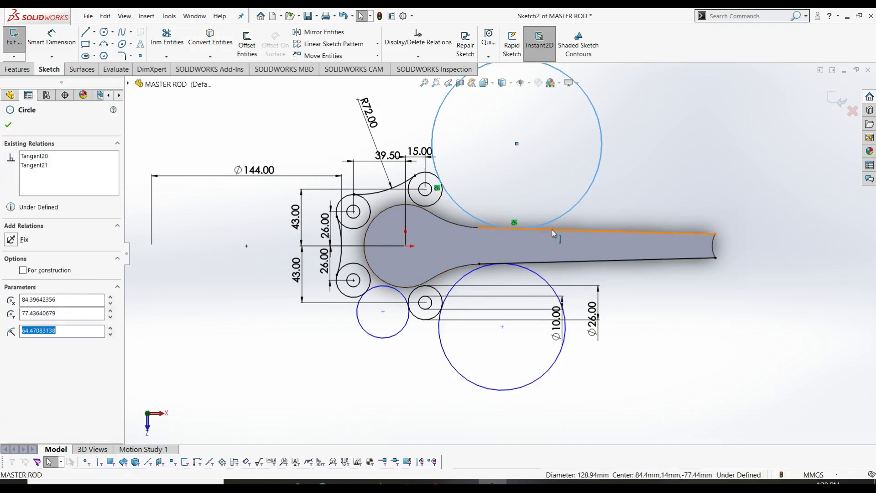
left_click(575, 232, "ctrl")
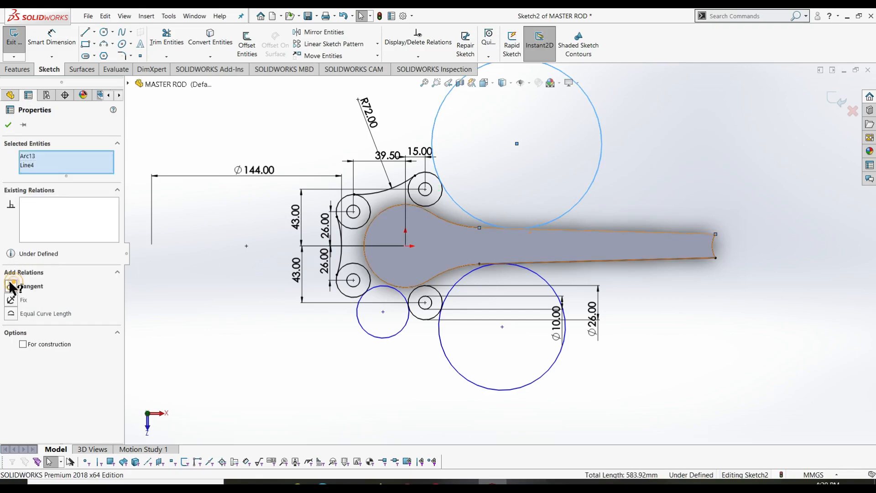
left_click(10, 286)
left_click(514, 141)
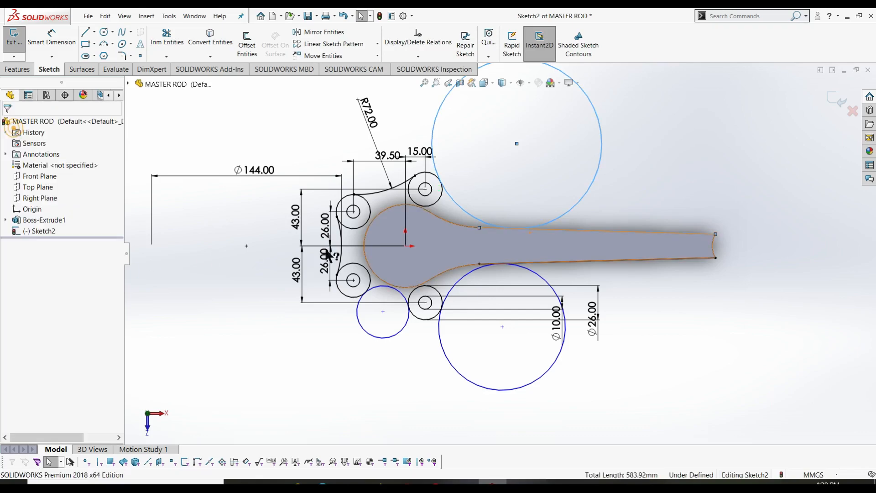
left_click(535, 264)
left_click(537, 273, "ctrl")
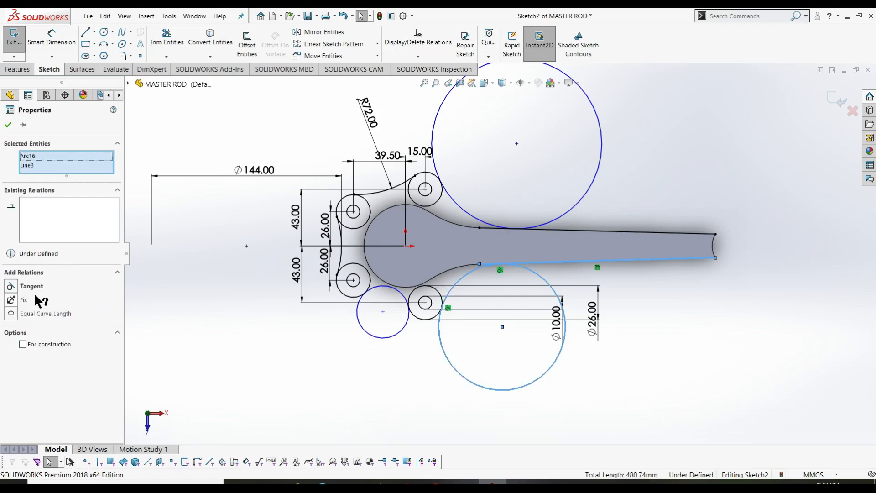
left_click(11, 286)
- Trim the upper and lower large circles down to blending arcs along the shank
key("Escape")
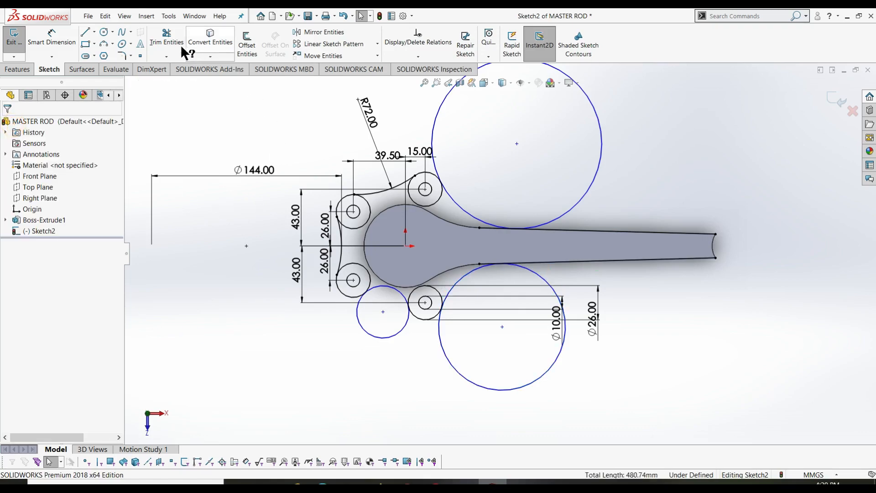
left_click(167, 37)
left_click_drag(687, 124, 571, 139)
mouse_move(623, 385)
left_mouse_down()
mouse_move(587, 389)
mouse_move(542, 342)
left_mouse_up()
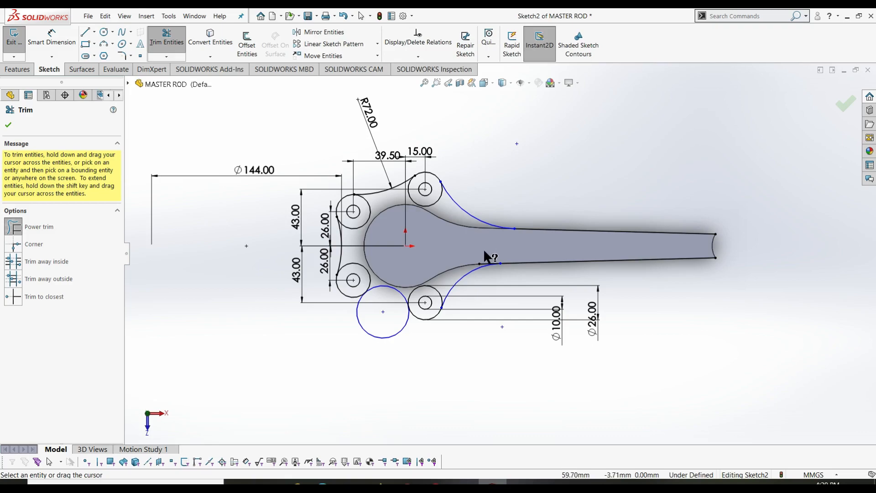
key("Escape")
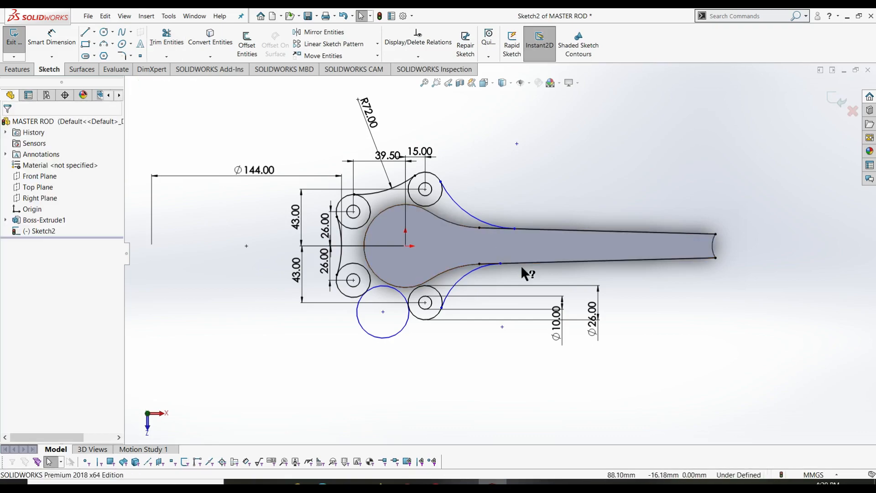
- Trim the lower-left circle down to a short arc bridging the lower pin bosses
right_click_drag(686, 372, 683, 340)
left_click(465, 213)
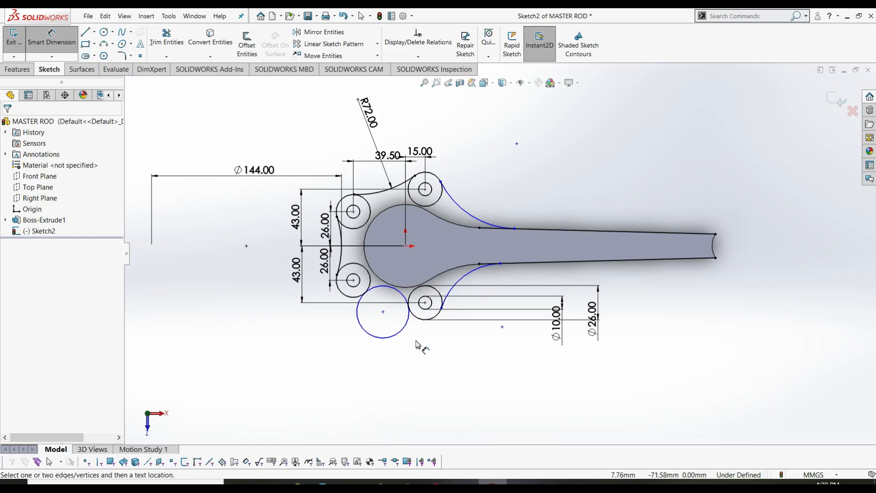
left_click(160, 42)
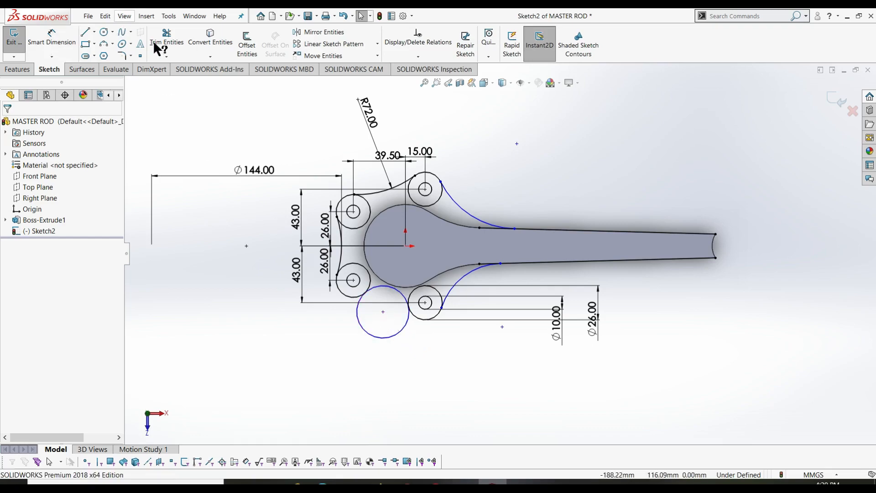
left_click_drag(332, 365, 368, 327)
key("Escape")
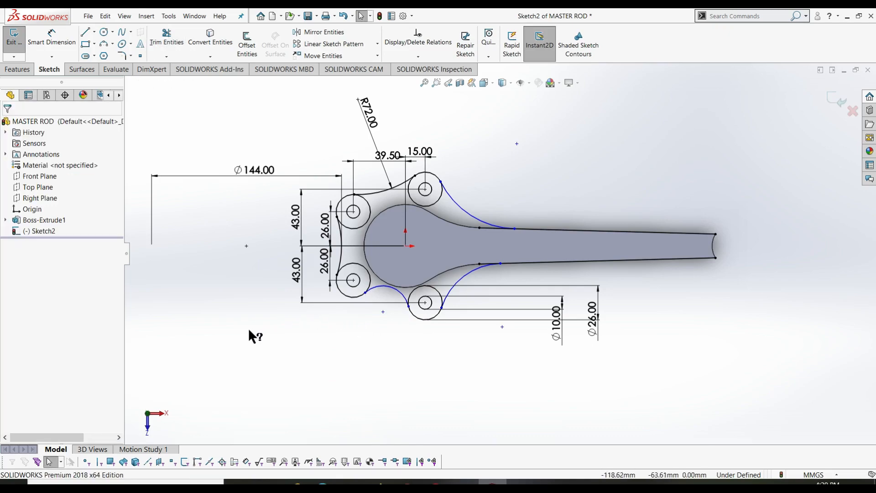
right_click_drag(249, 325, 249, 293)
- Dimension the lower-left arc to a 72 mm radius
left_click(395, 289)
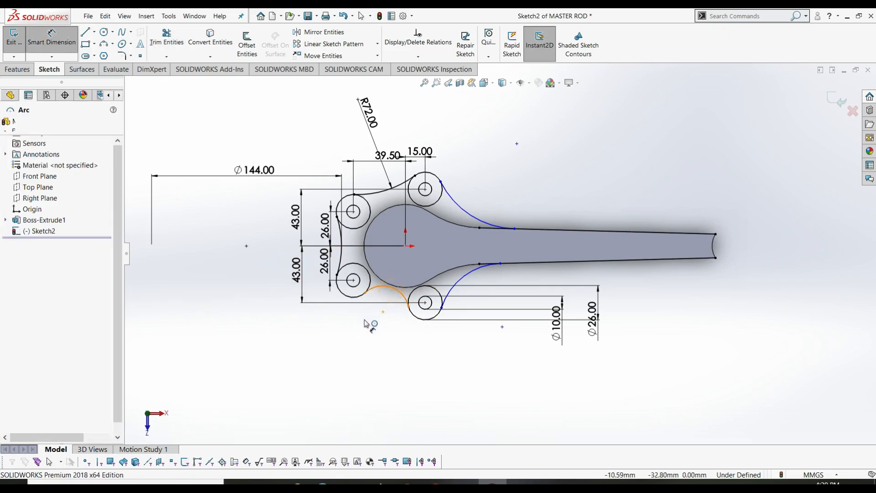
left_click(358, 333)
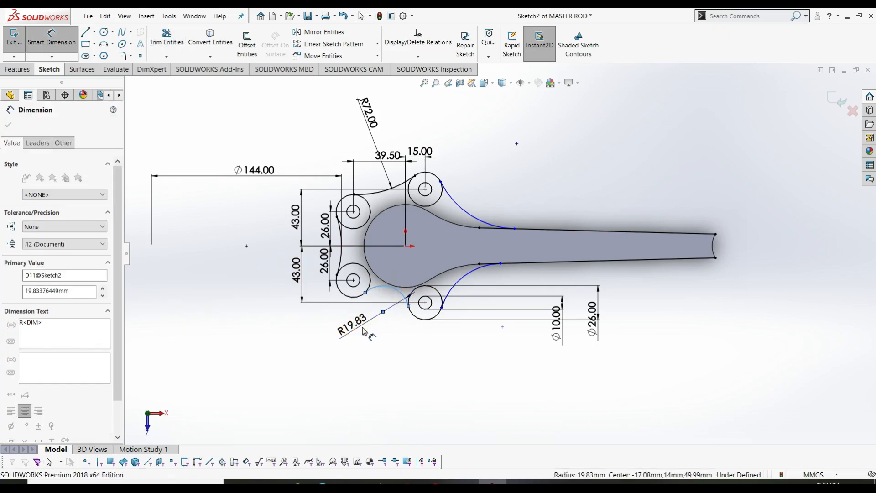
type("72")
key("Return")
key("Escape")
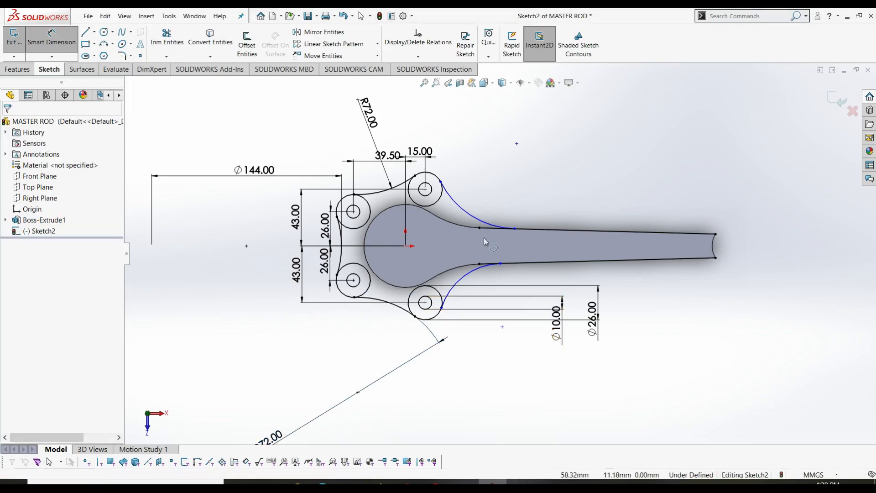
- Set the lower and upper flank arcs to 72 mm radius each
key("Return")
left_click(472, 278)
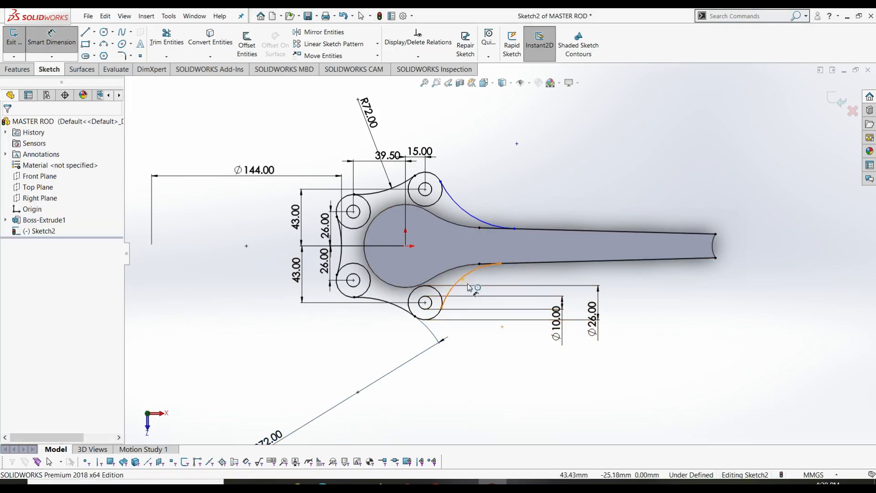
left_click(496, 316)
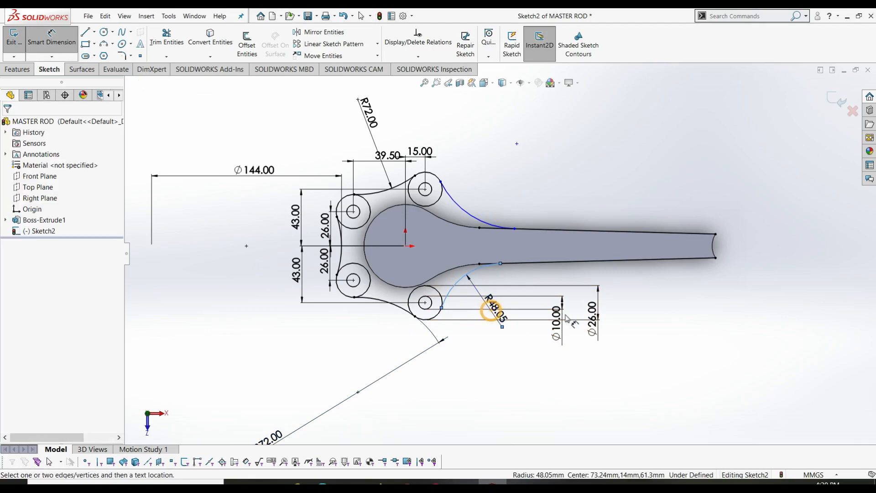
type("72")
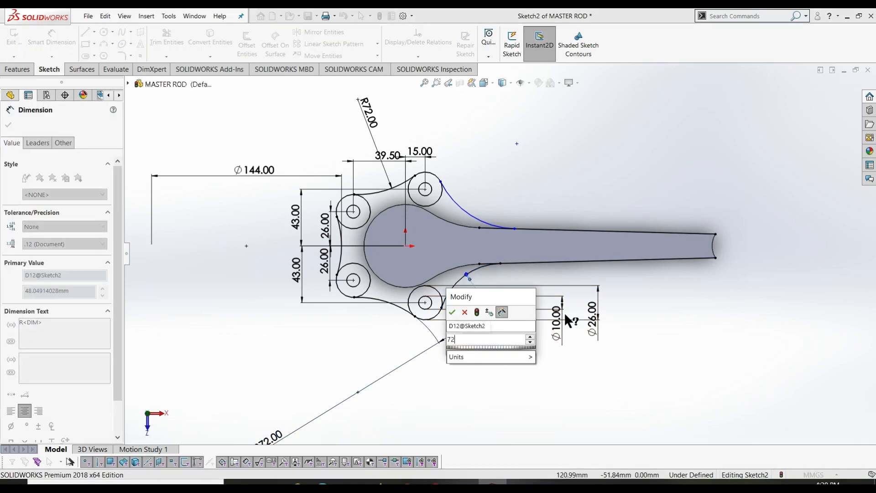
key("Return")
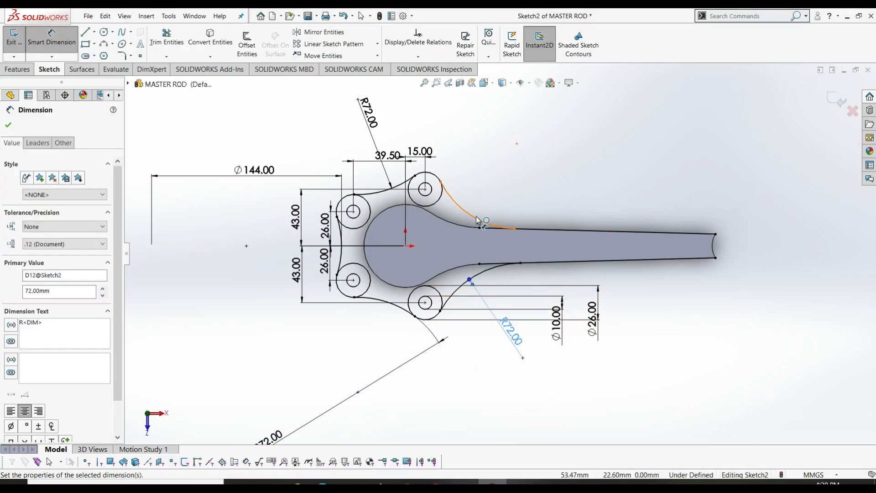
left_click(494, 201)
left_click(499, 197)
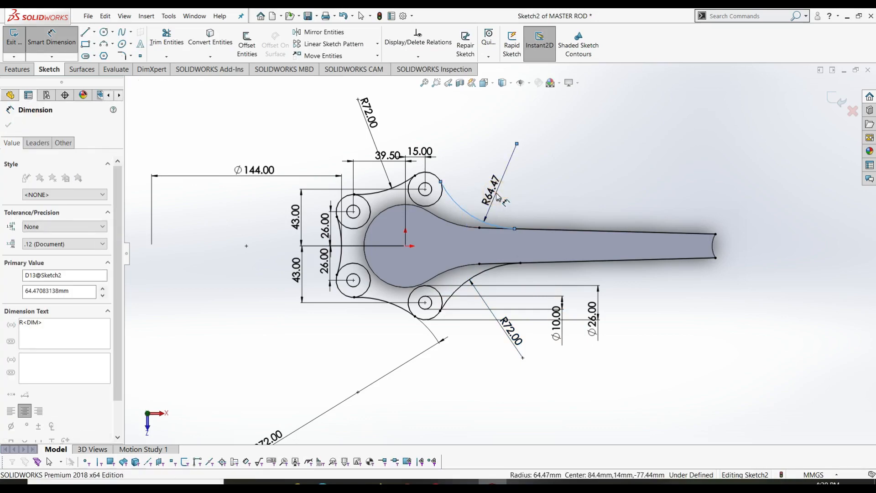
type("72")
key("Return")
key("Escape")
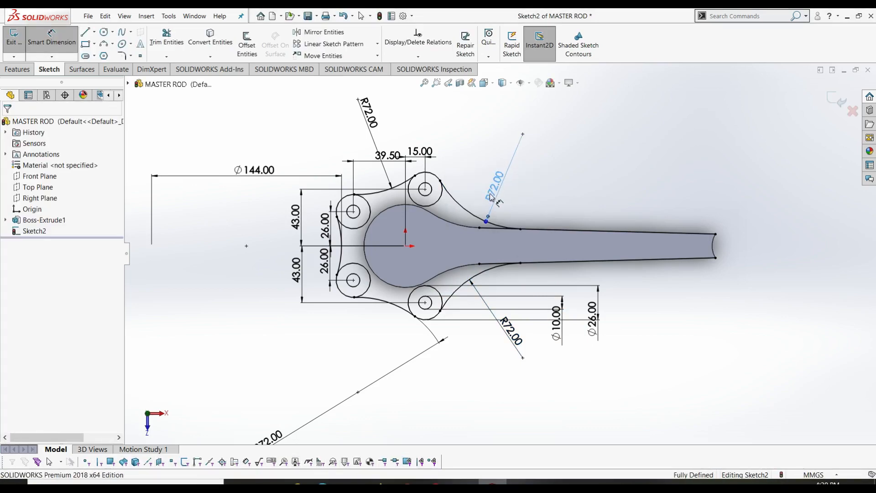
left_click(178, 39)
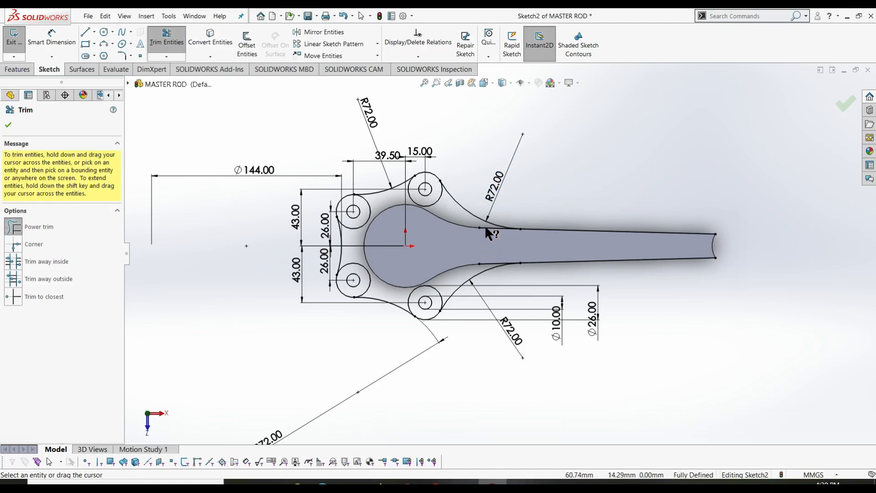
- Convert the small end arc at the rod's tip into the sketch
left_click_drag(488, 250, 489, 261)
key("Escape")
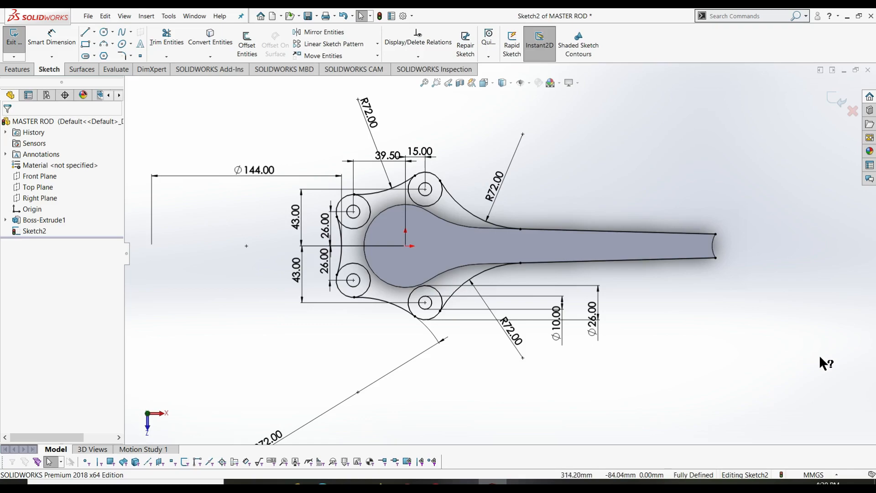
left_click(714, 247)
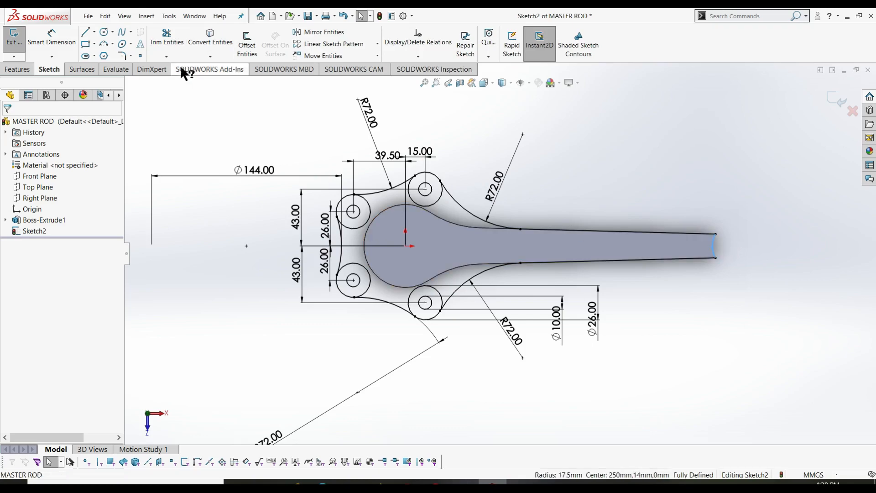
left_click(197, 46)
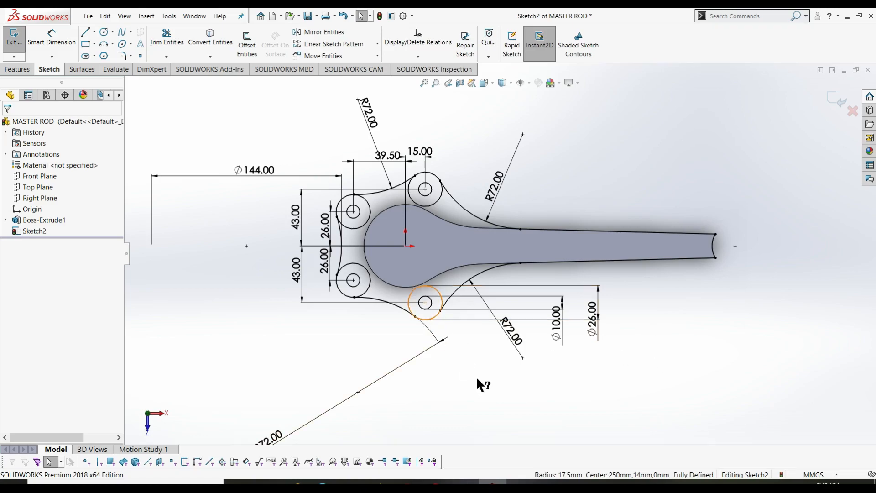
- Trim away the inner arcs of the pin-end circles and exit the sketch
left_click(167, 37)
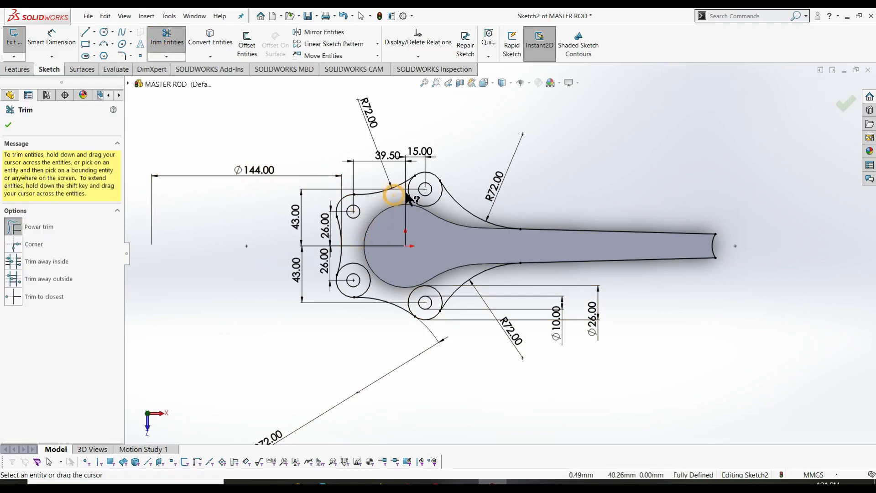
mouse_move(409, 197)
left_mouse_down()
mouse_move(416, 200)
mouse_move(389, 299)
mouse_move(409, 293)
mouse_move(445, 319)
left_mouse_up()
key("Escape")
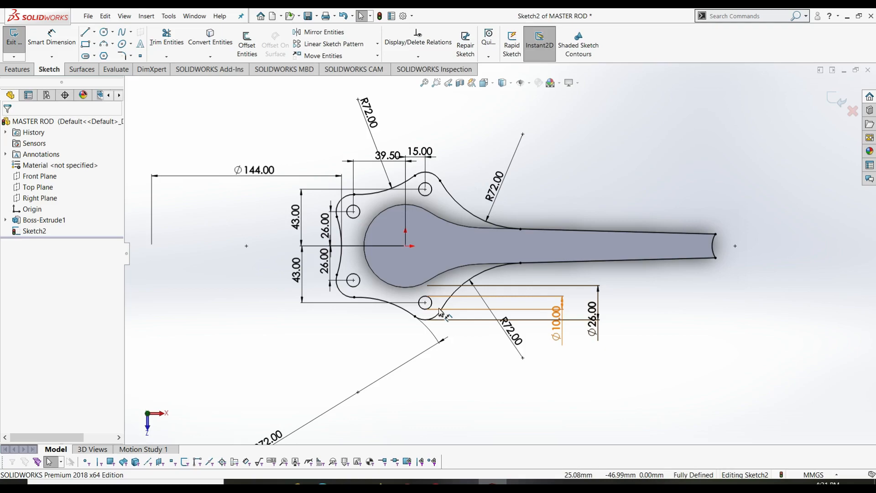
right_click(594, 178)
left_click(703, 166)
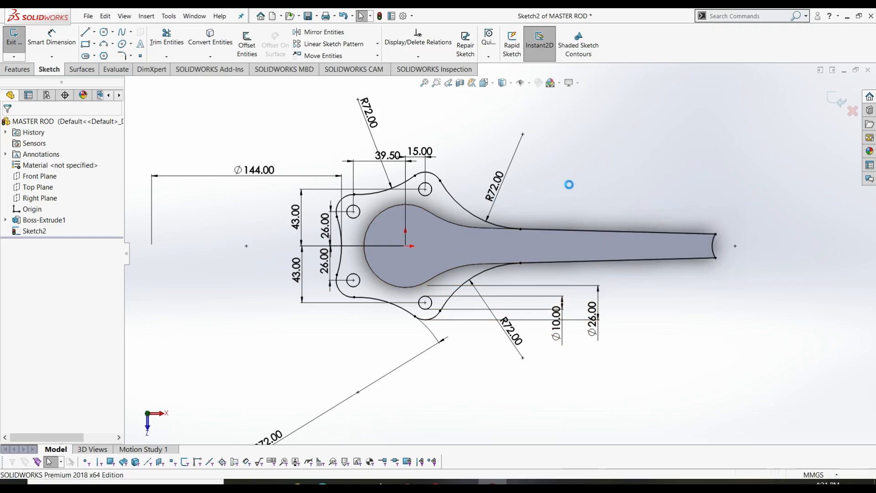
- Start an Extruded Boss/Base with a 7 mm blind depth
left_click(17, 69)
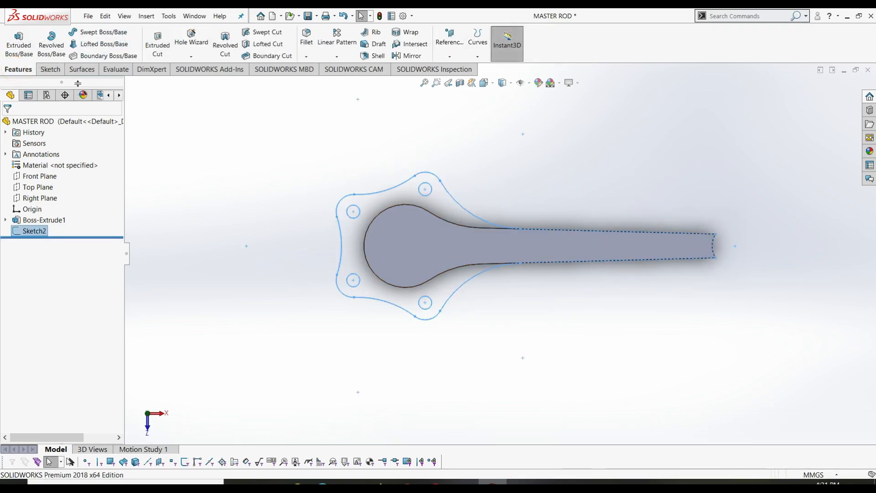
left_click(19, 42)
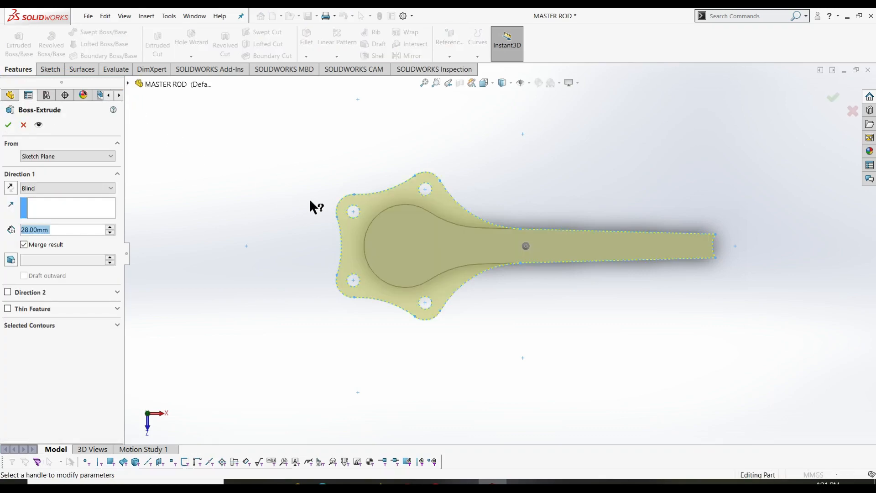
left_click(261, 201)
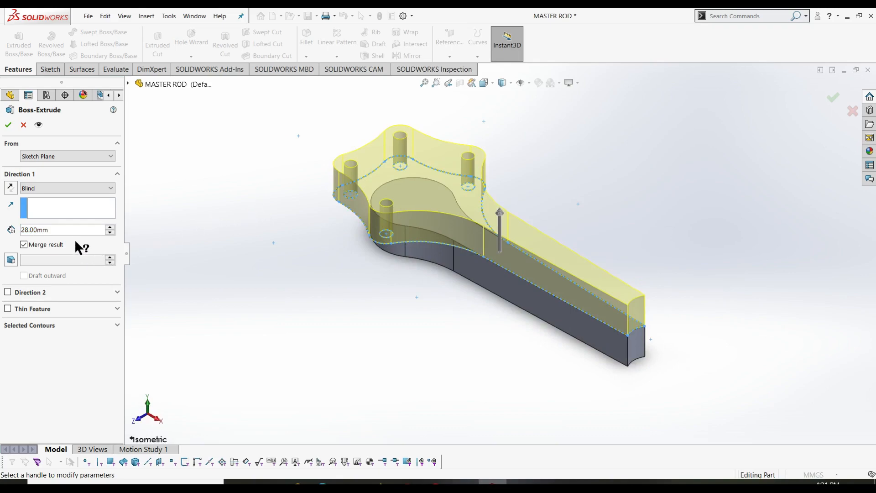
left_click_drag(71, 232, 0, 229)
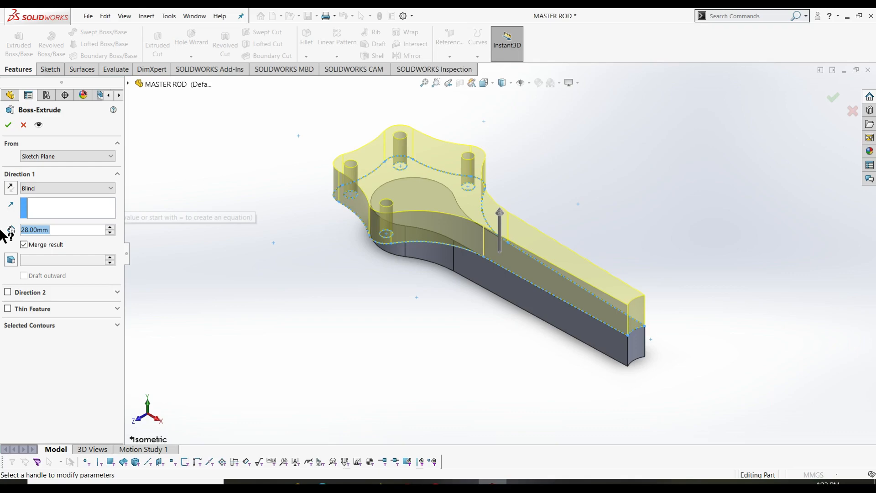
type("7")
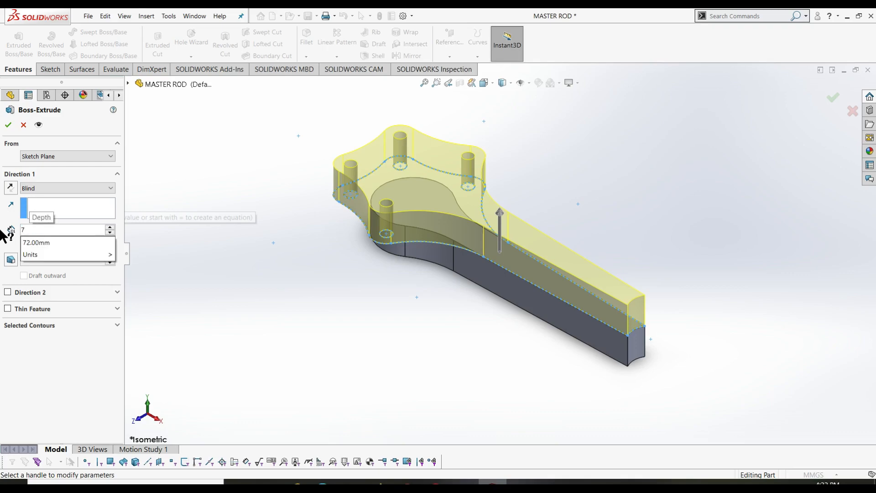
key("Tab")
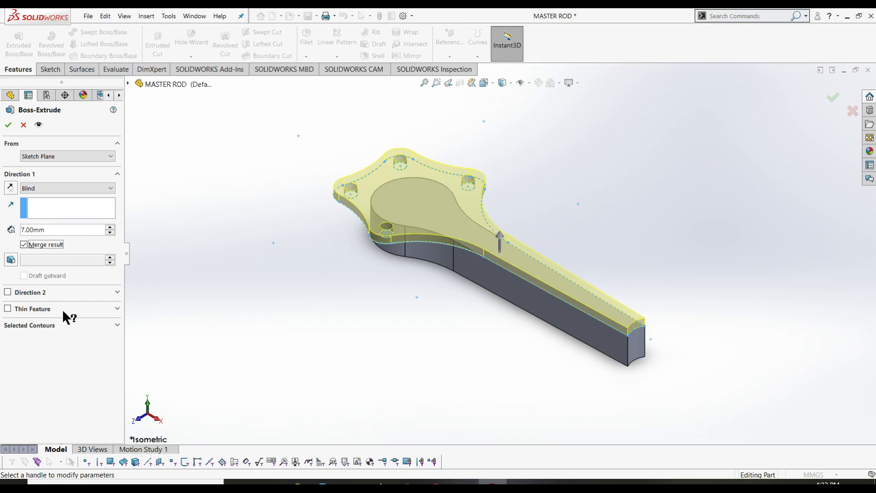
- Pick pin-hole regions as selected contours, then clear the contour list
left_click(46, 326)
left_click(404, 168)
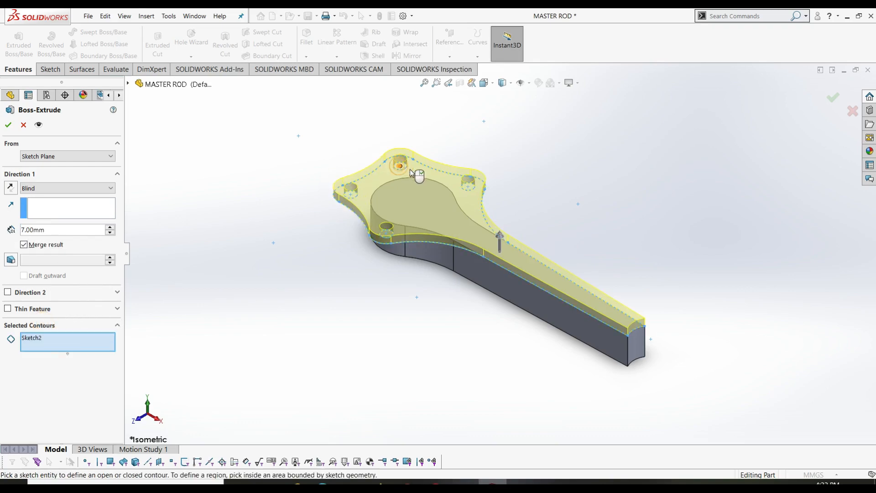
left_click(470, 186)
left_click(471, 189)
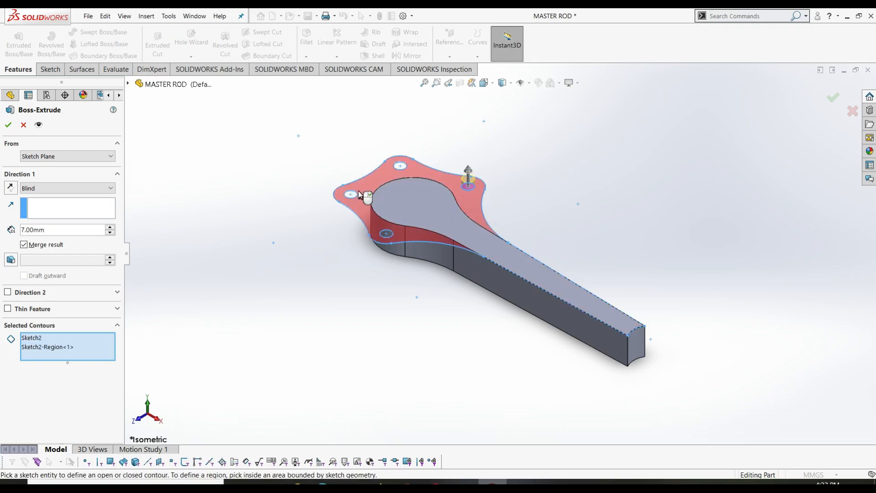
right_click(60, 347)
left_click(87, 356)
- Select the left, top, bottom-left and right pin-hole regions and confirm the extrusion
scroll(397, 187, "down", 5)
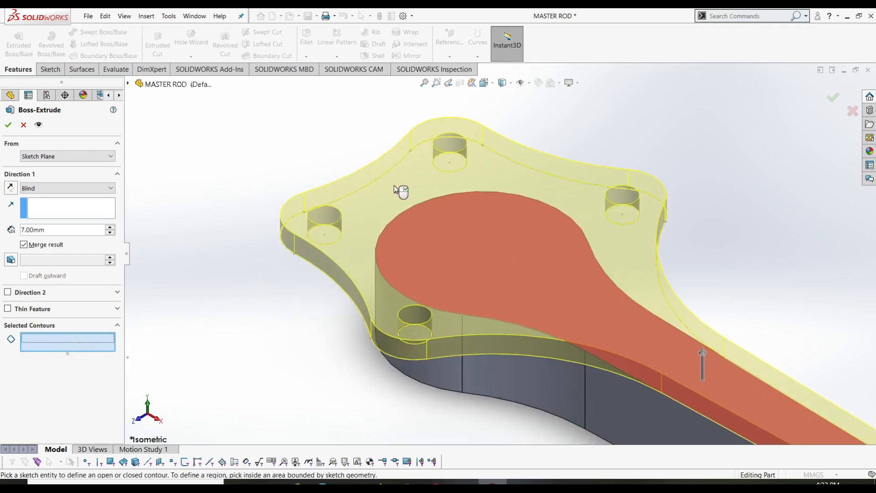
left_click(324, 231)
left_click(453, 171)
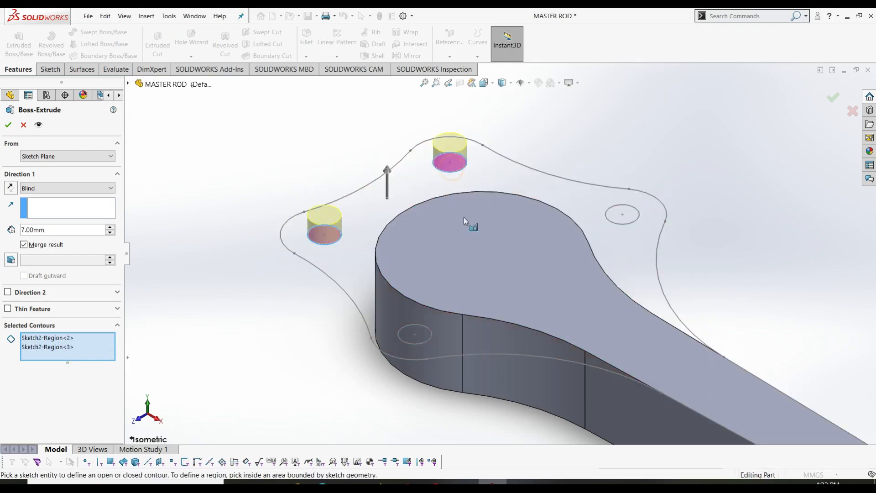
left_click(422, 337)
left_click(630, 220)
scroll(562, 278, "up", 5)
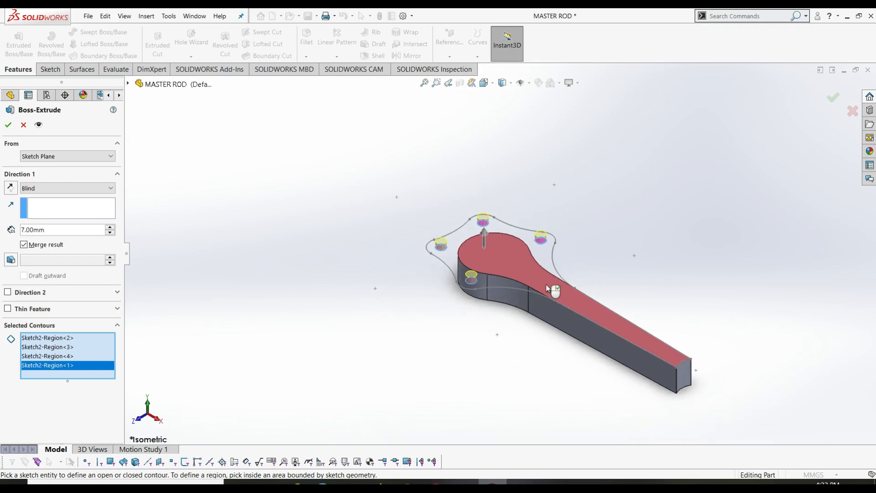
left_click(9, 124)
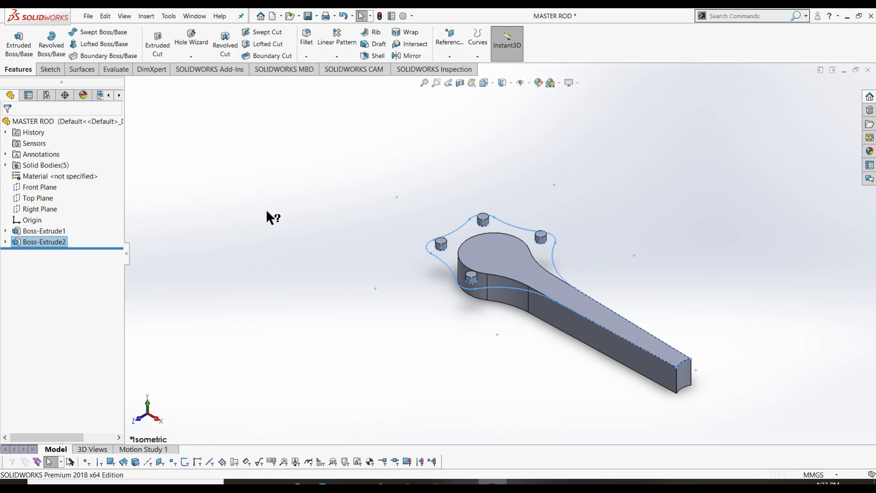
- Edit Boss-Extrude2, toggle Merge result on and off, then cancel the edit
right_click(53, 244)
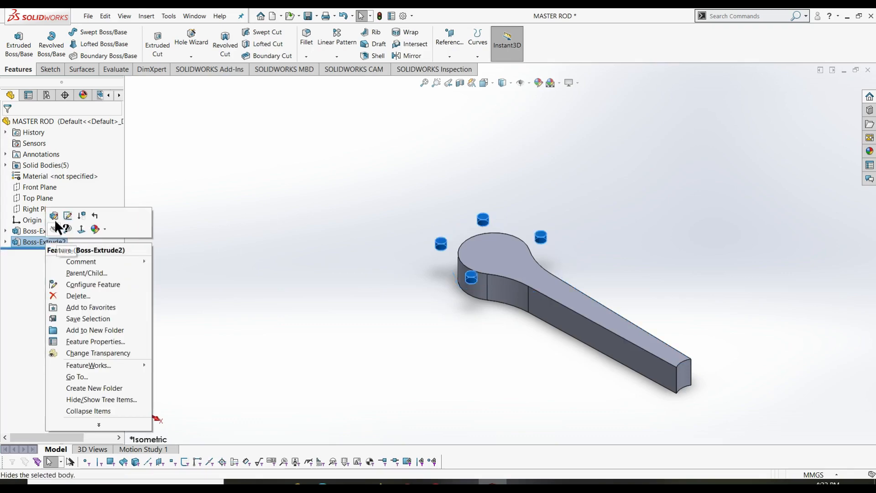
left_click(55, 220)
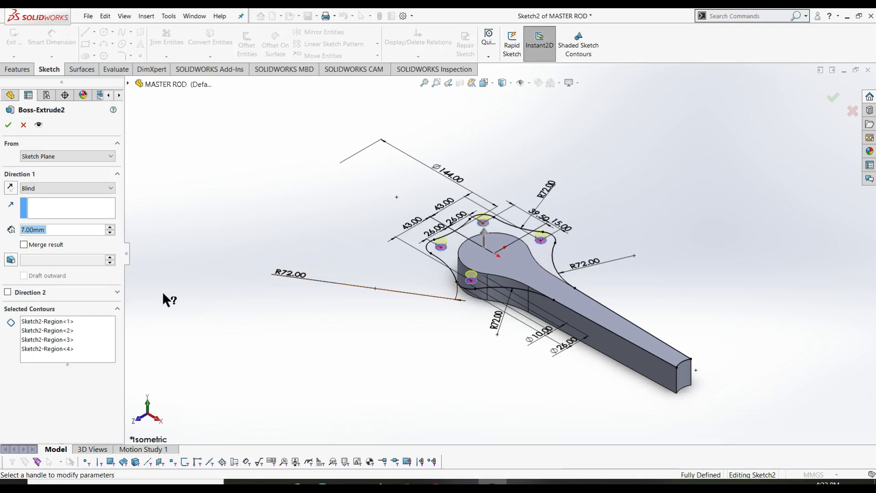
left_click(46, 188)
left_click(54, 196)
left_click(59, 231)
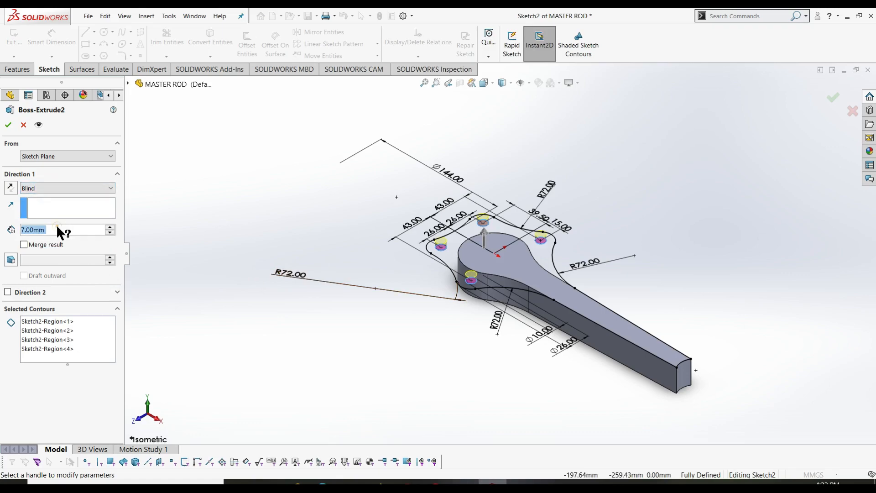
left_click(56, 230)
left_click(49, 171)
left_click(24, 245)
left_click(25, 245)
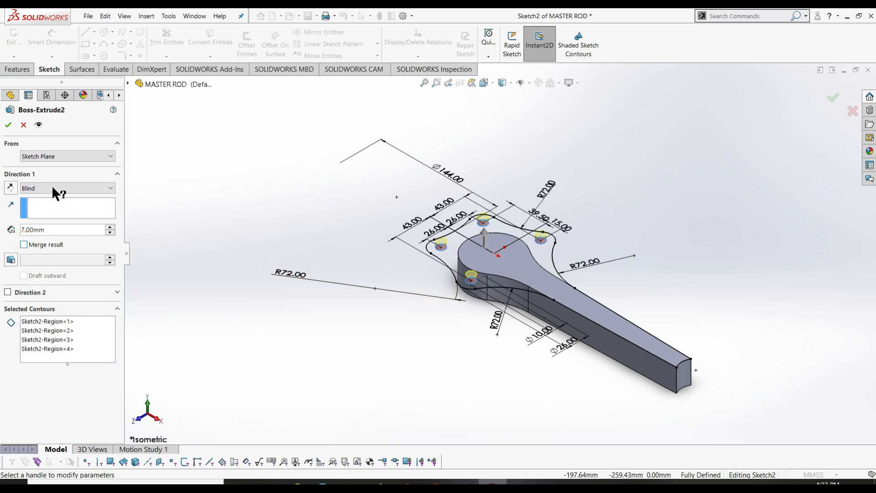
left_click(24, 125)
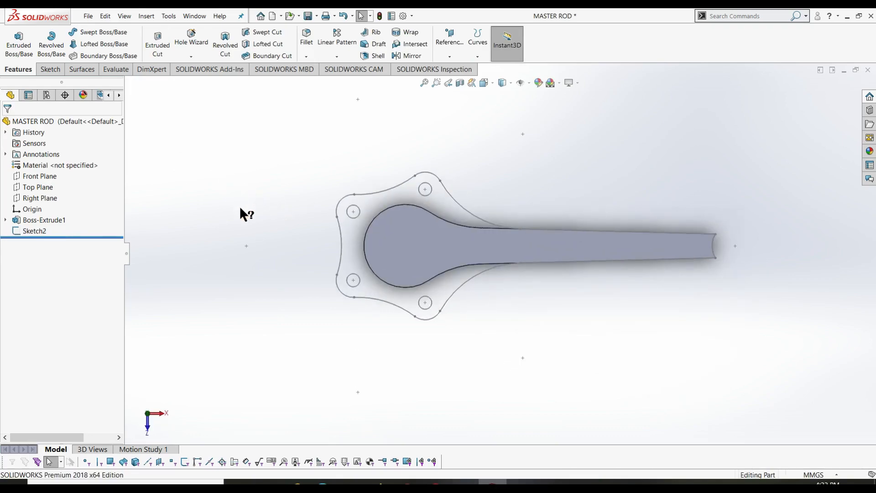
- Select Sketch2, switch to isometric view, and start an Extruded Boss/Base at 7.00 mm
left_click(35, 230)
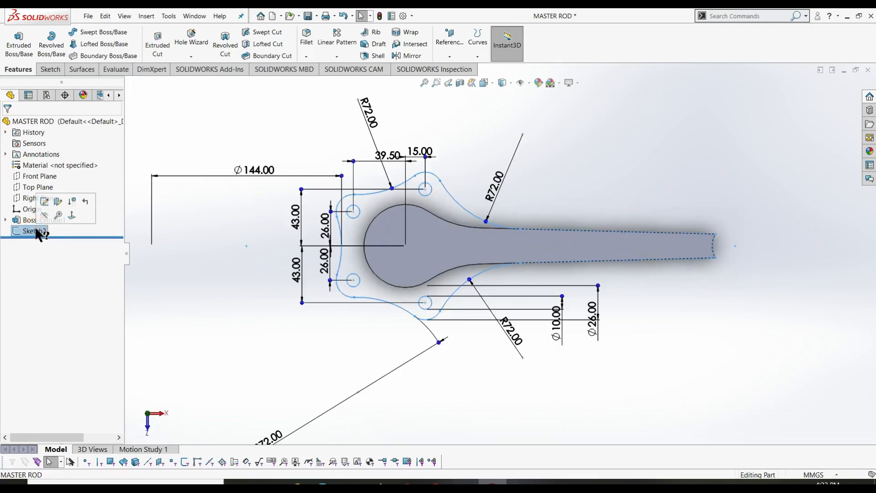
key("ctrl+7")
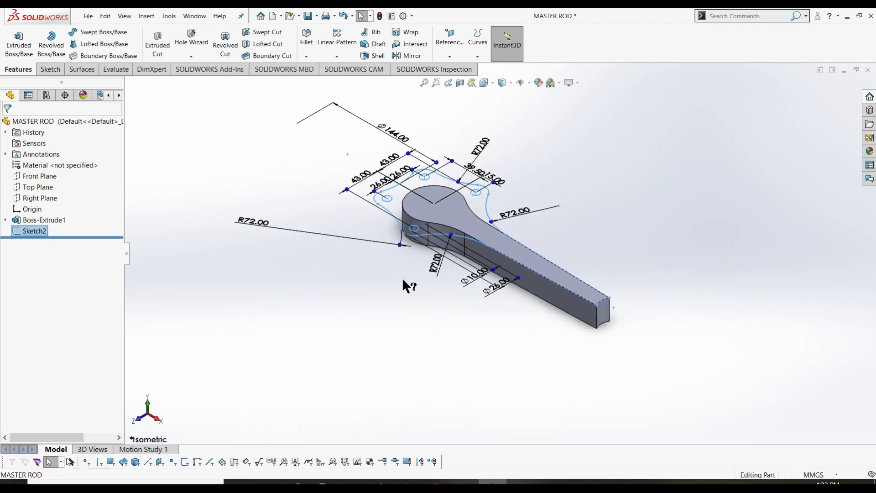
scroll(442, 252, "down", 1)
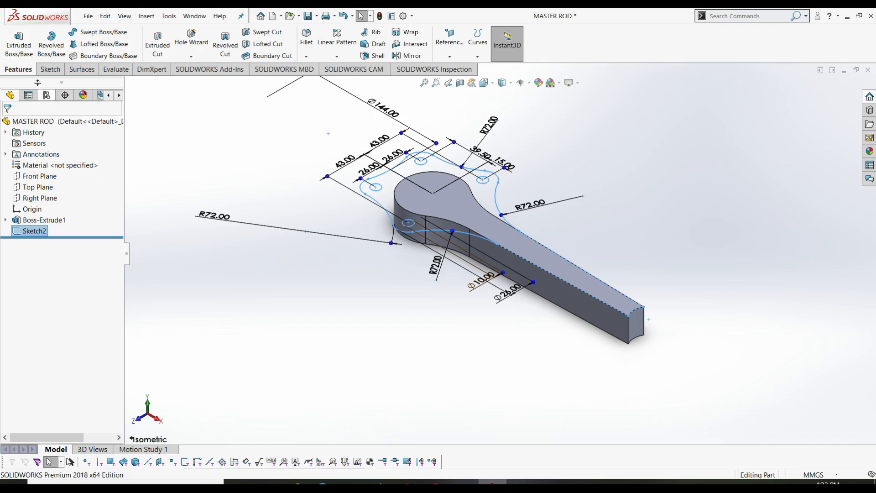
left_click(18, 41)
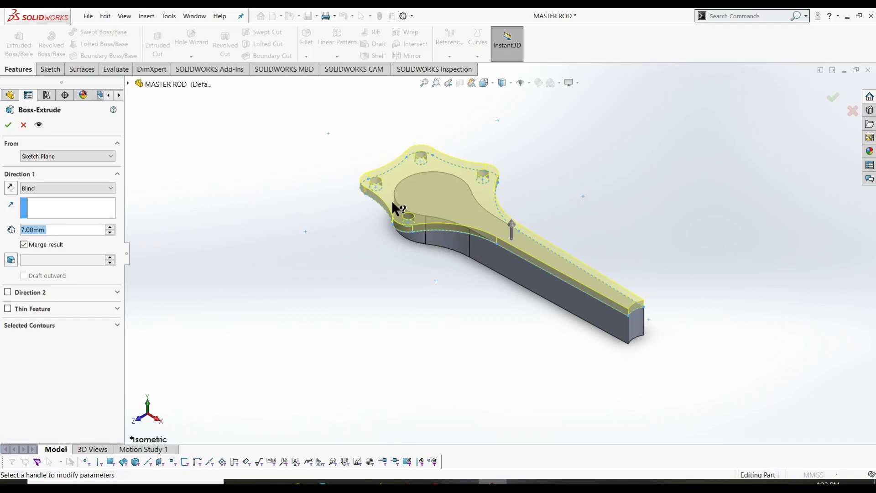
left_click(66, 230)
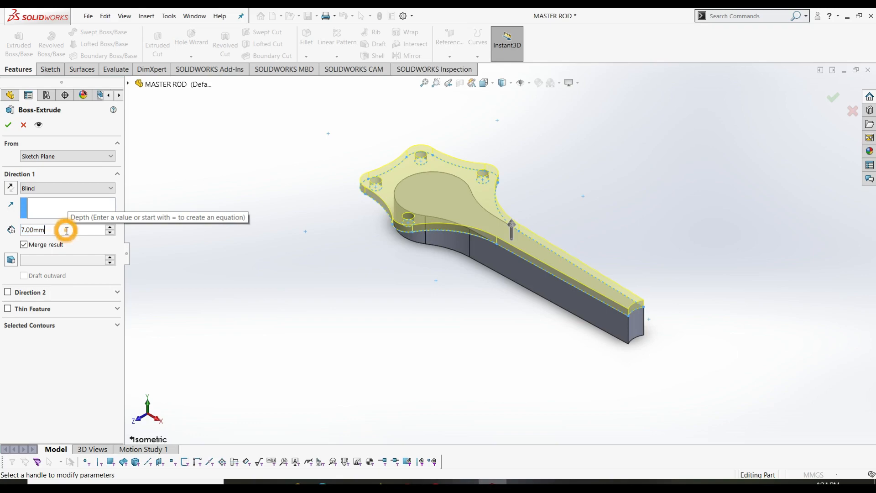
key("Tab")
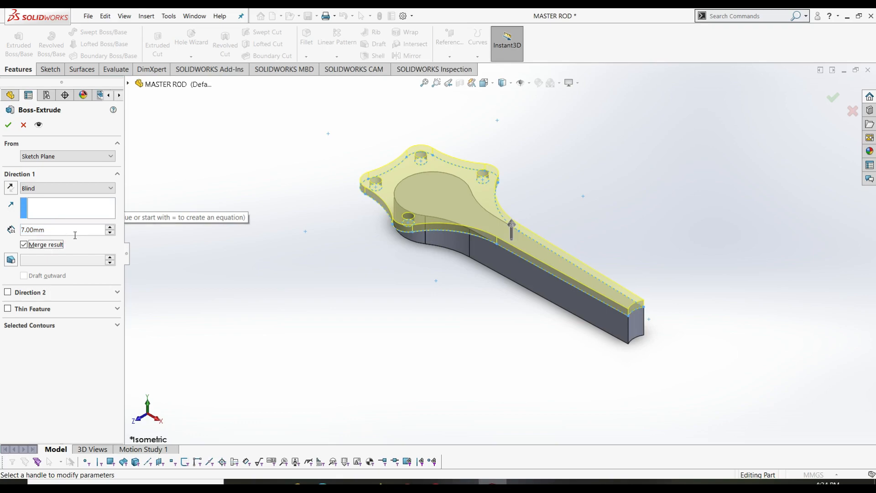
left_click(73, 324)
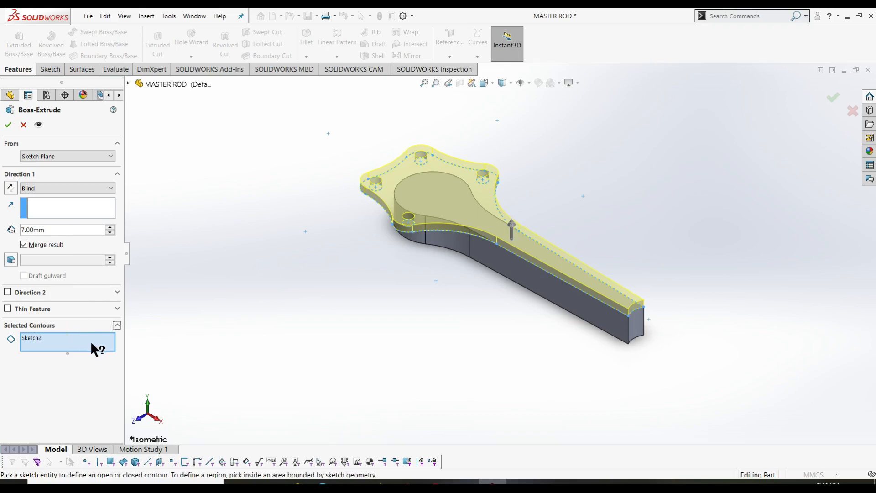
right_click(62, 344)
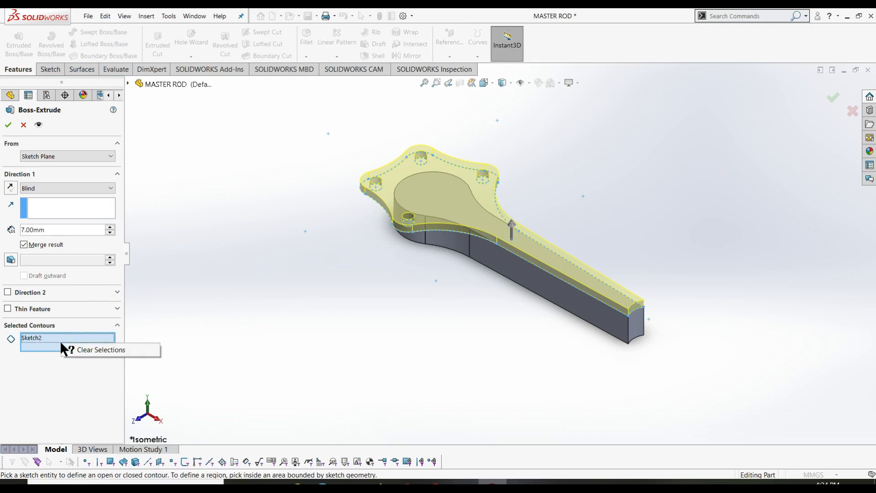
left_click(84, 351)
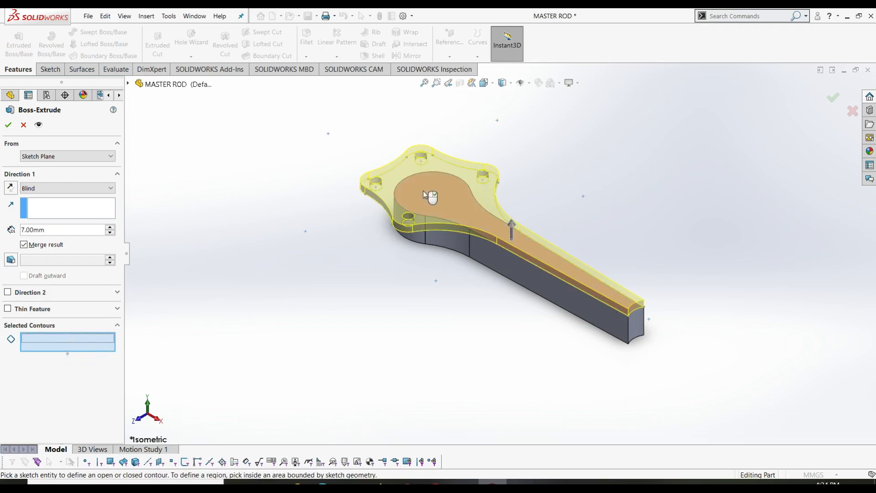
scroll(429, 195, "down", 2)
scroll(333, 303, "down", 1)
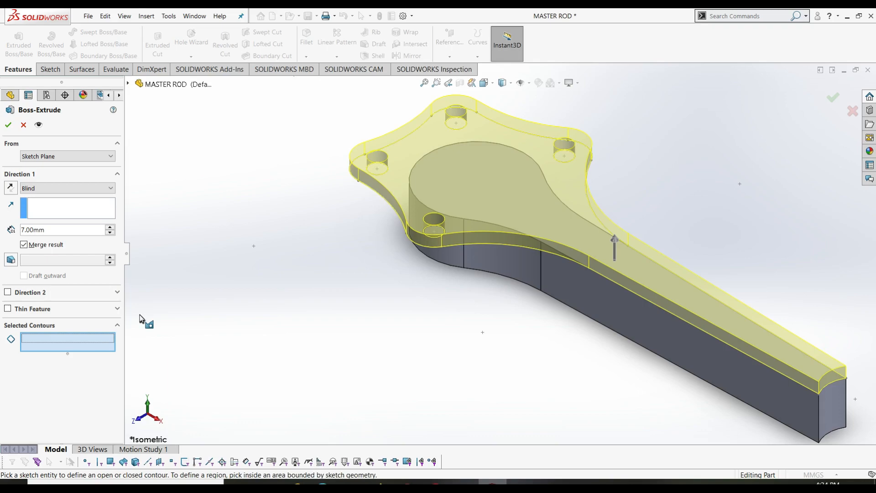
left_click(24, 124)
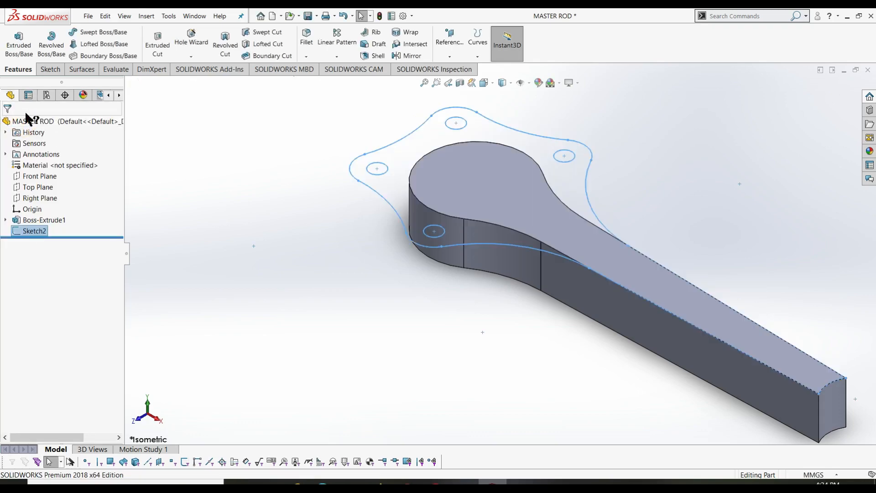
left_click(18, 49)
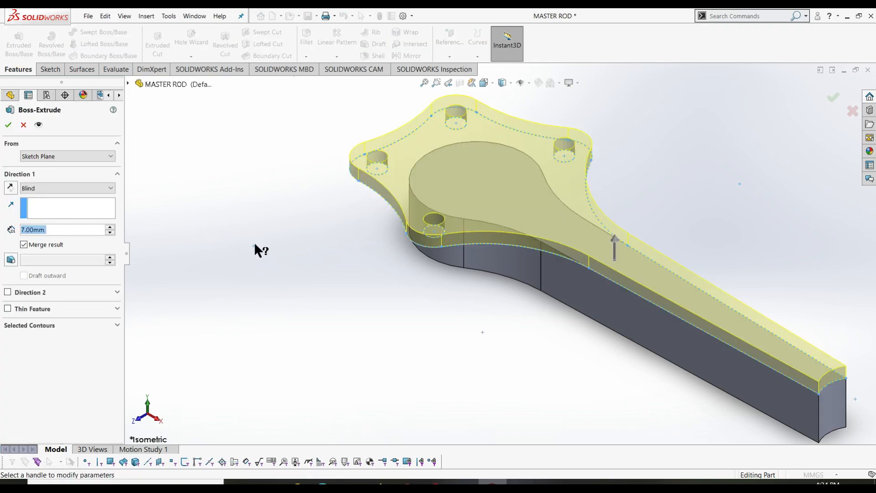
- Trial-extrude the top, left, lower-left and top-right circles as four pins, then undo it
left_click(84, 324)
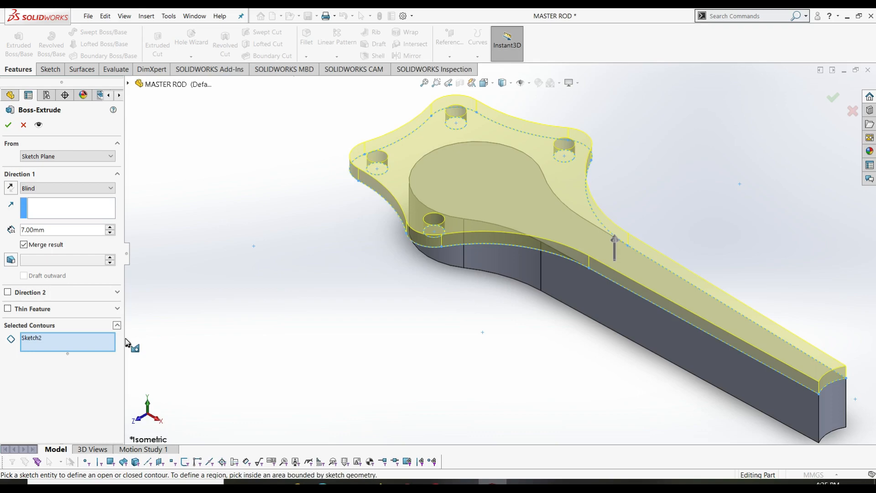
left_click(72, 341)
left_click(456, 117)
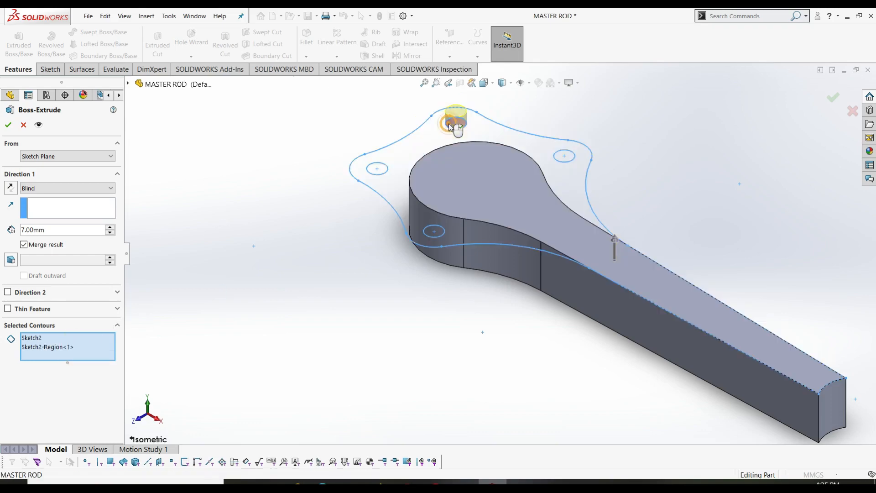
left_click(378, 169)
left_click(434, 233)
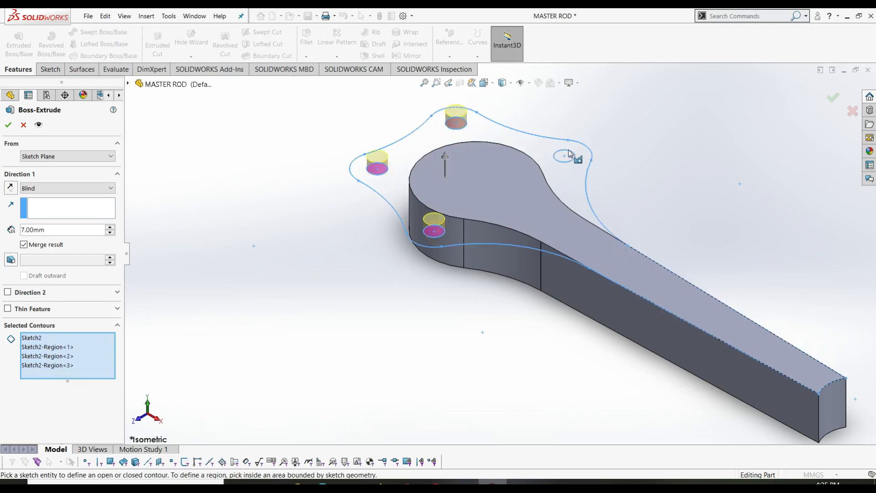
left_click(568, 155)
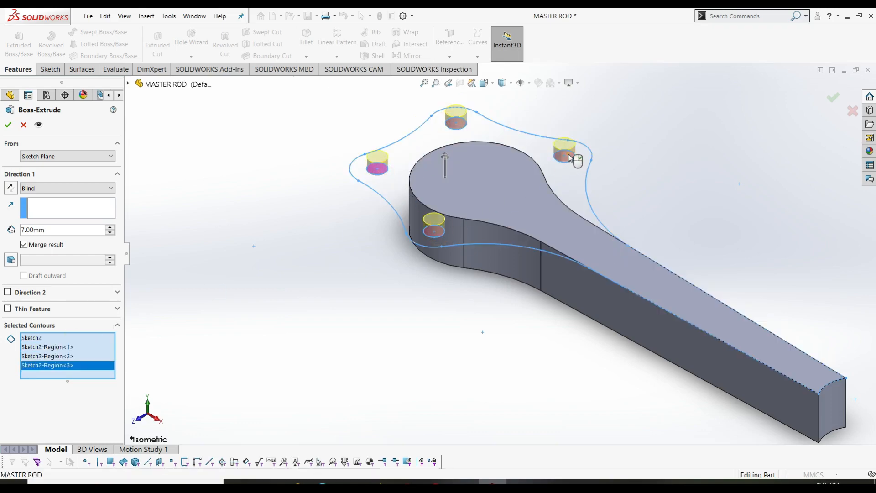
left_click(35, 338)
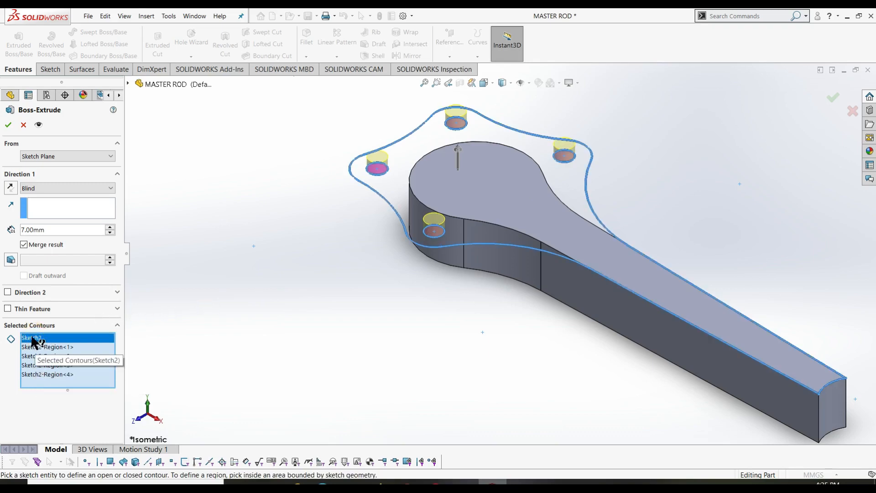
left_click(78, 374)
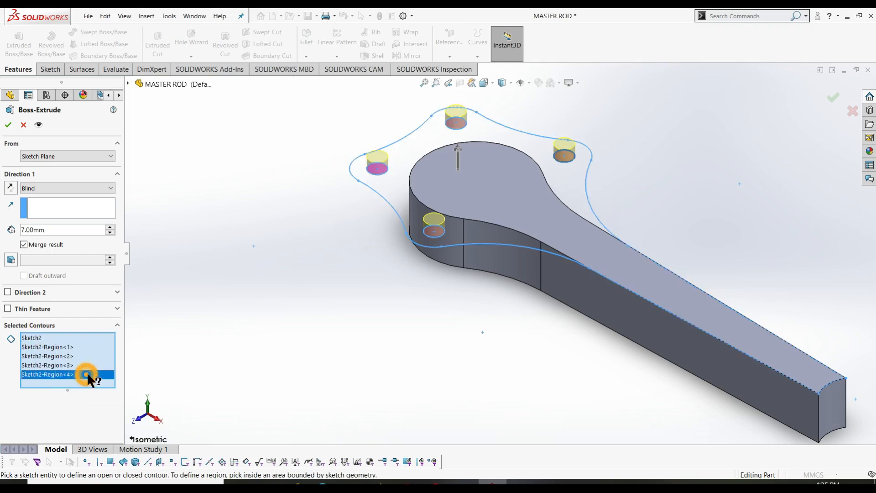
left_click(67, 341)
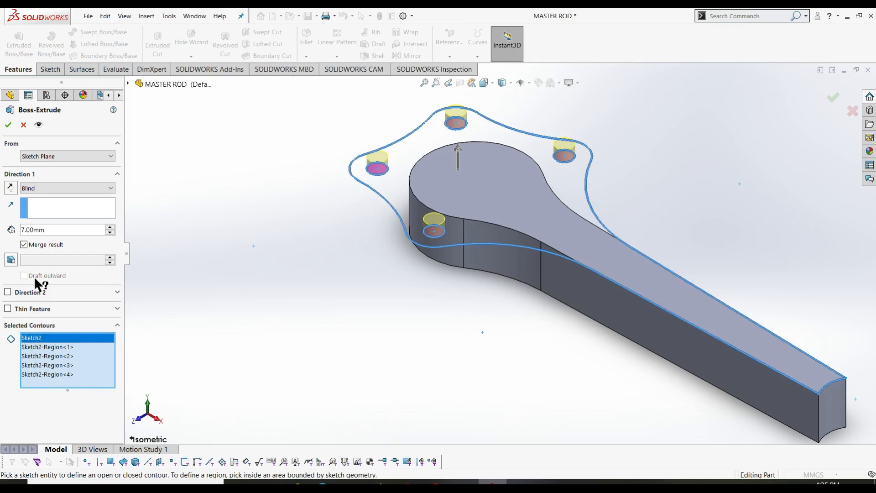
left_click(8, 125)
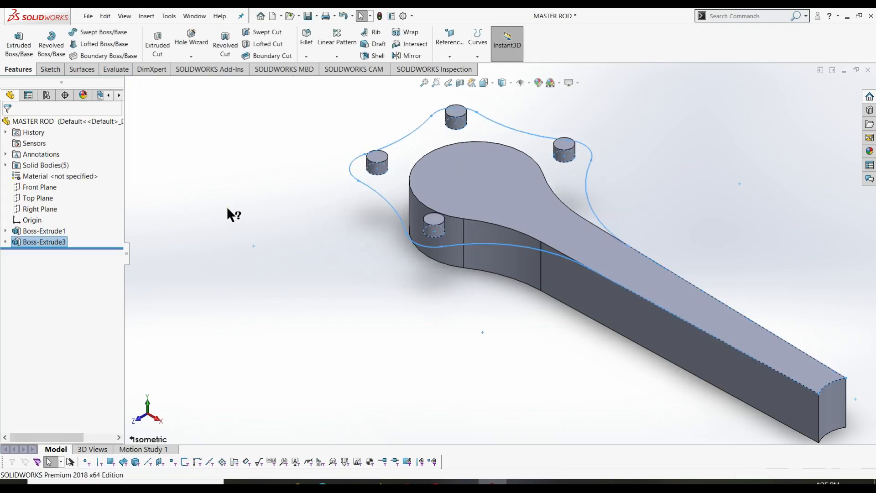
key("ctrl+z")
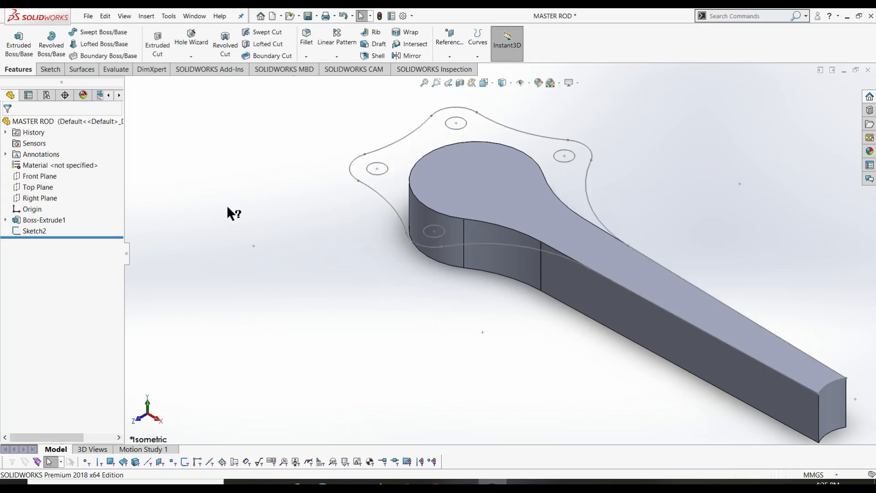
- Start a new boss extrude from Sketch2, clear its contours, and pick the four circle regions
left_click(34, 231)
left_click(19, 45)
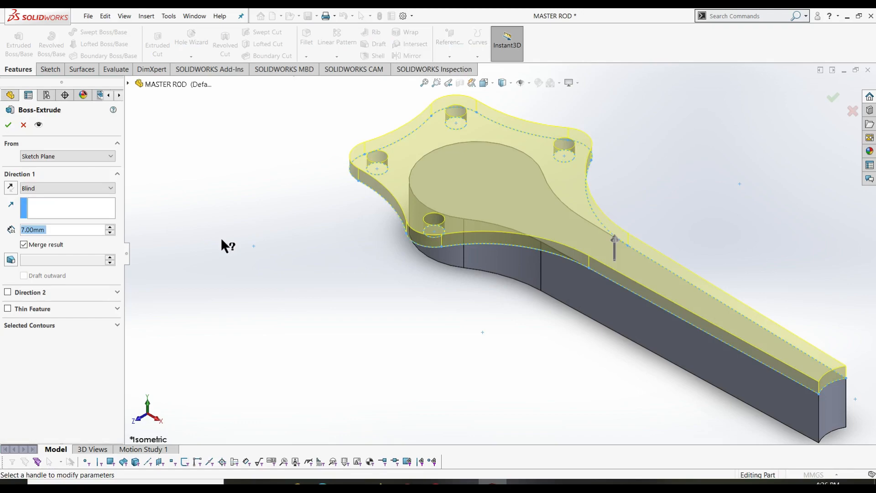
left_click(62, 325)
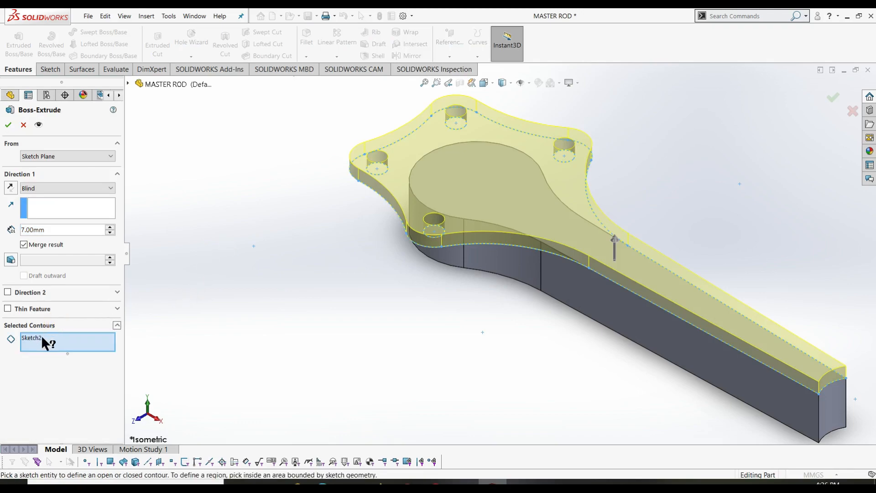
right_click(54, 339)
left_click(68, 345)
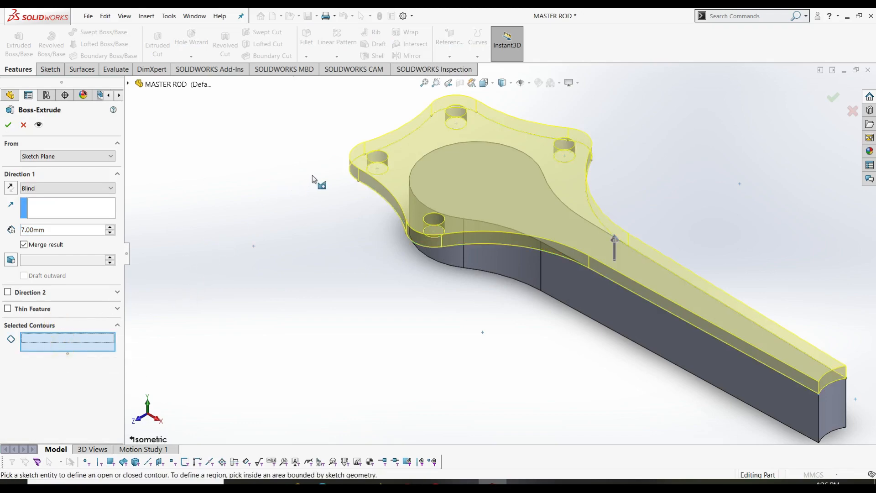
left_click(375, 166)
left_click(424, 230)
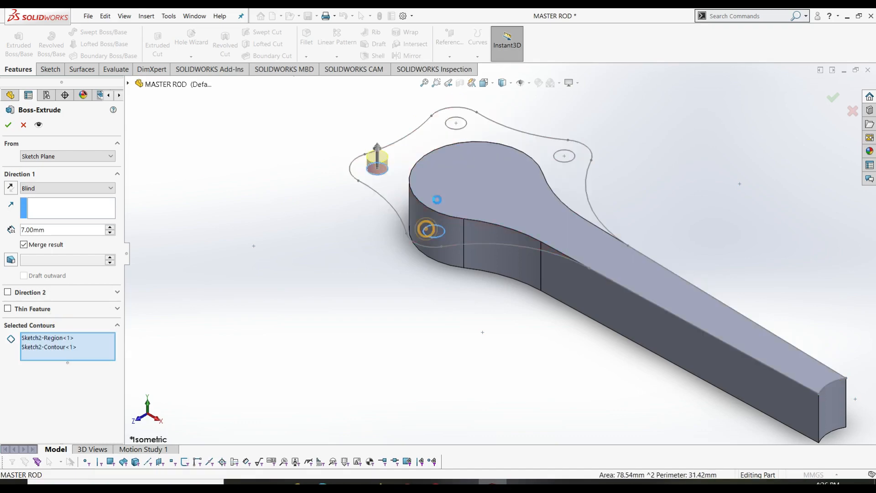
left_click(453, 124)
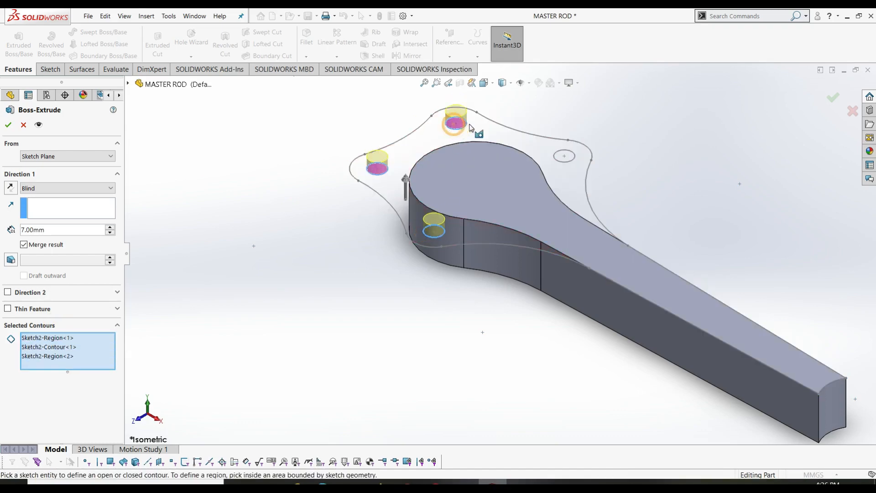
left_click(556, 155)
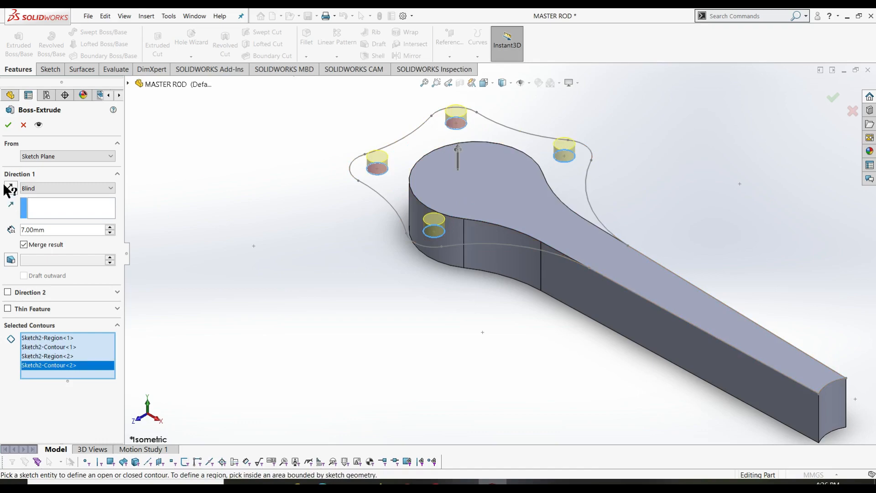
- Add the outer flange and shank regions with the left hole left open, apply, then undo
left_click(11, 339)
left_click(399, 195)
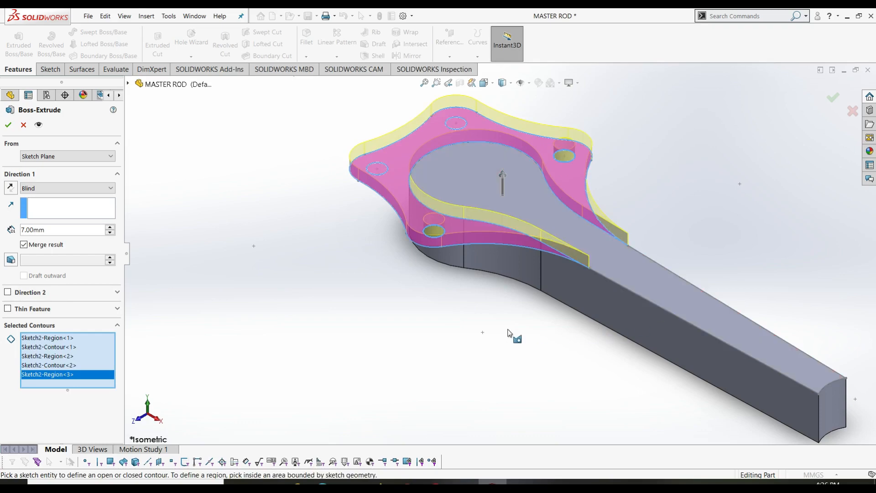
left_click(638, 289)
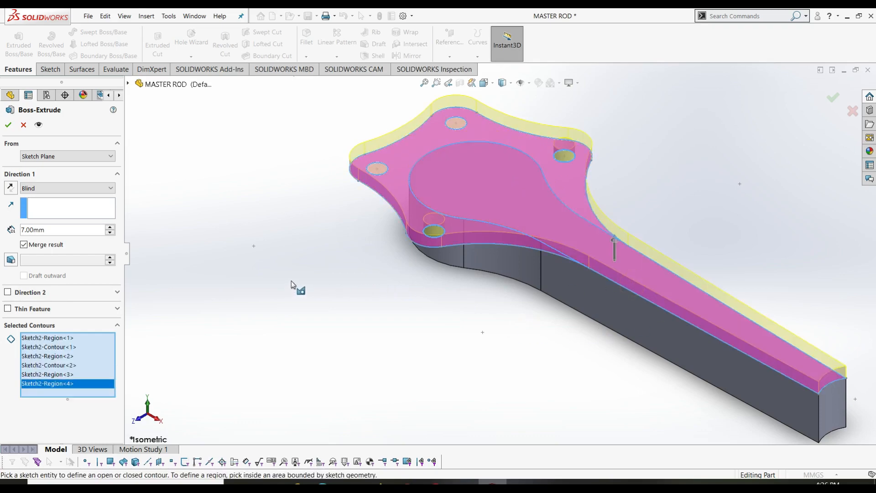
left_click(457, 129)
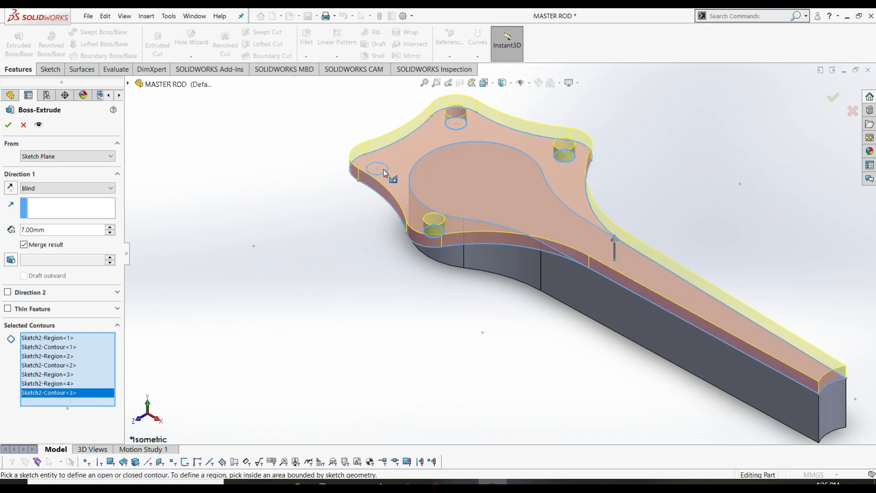
left_click(384, 172)
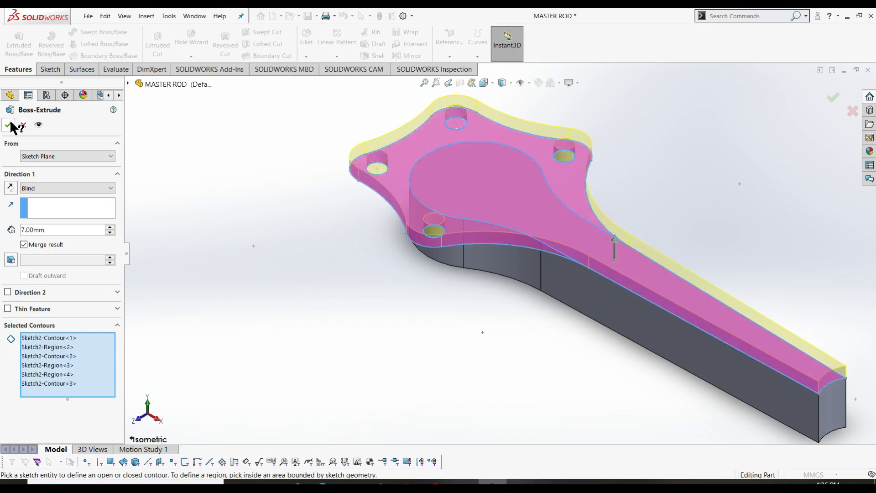
right_click(285, 173)
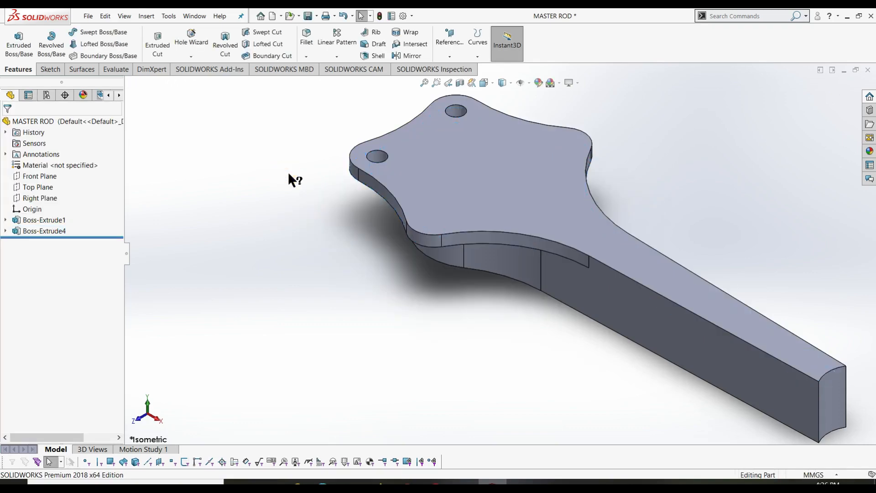
key("ctrl+z")
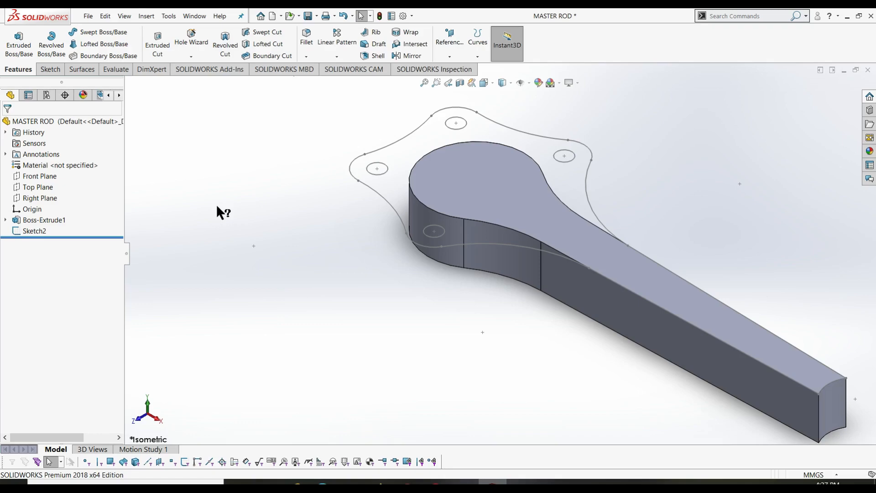
- Boss-extrude Sketch2 to a 7 mm blind depth, selecting the four pin-circle regions as contours
left_click(19, 44)
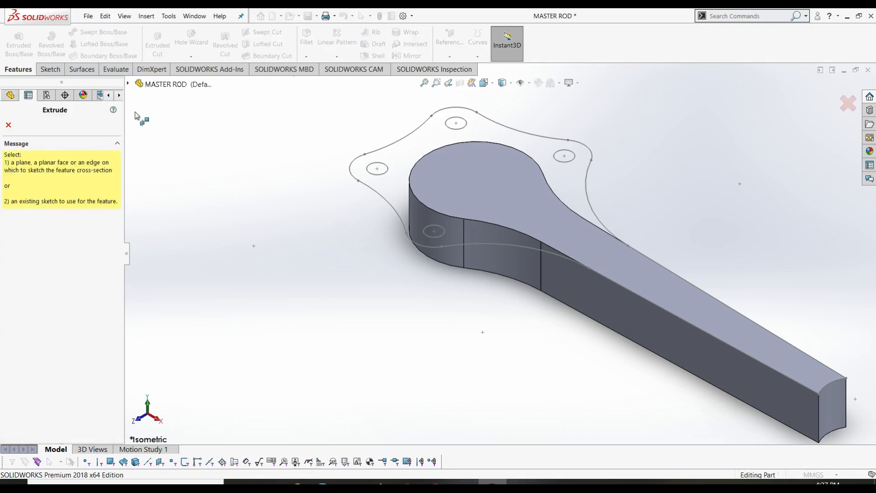
left_click(394, 142)
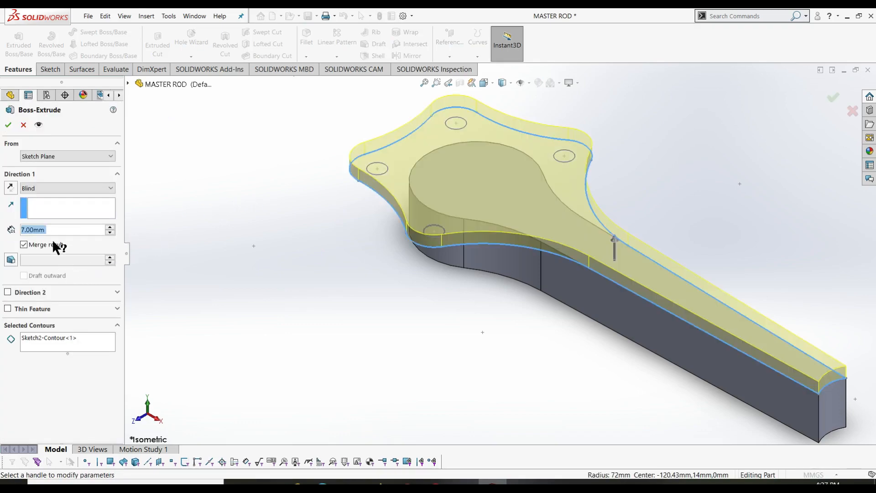
left_click(88, 346)
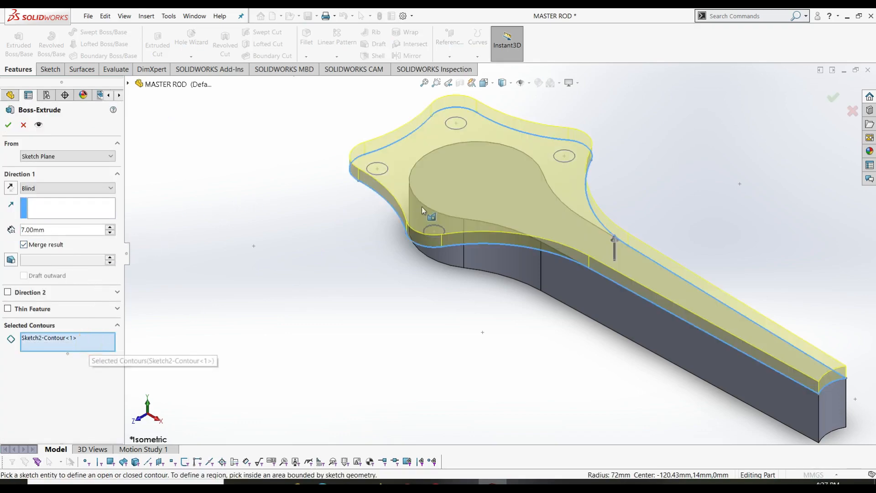
left_click(385, 171)
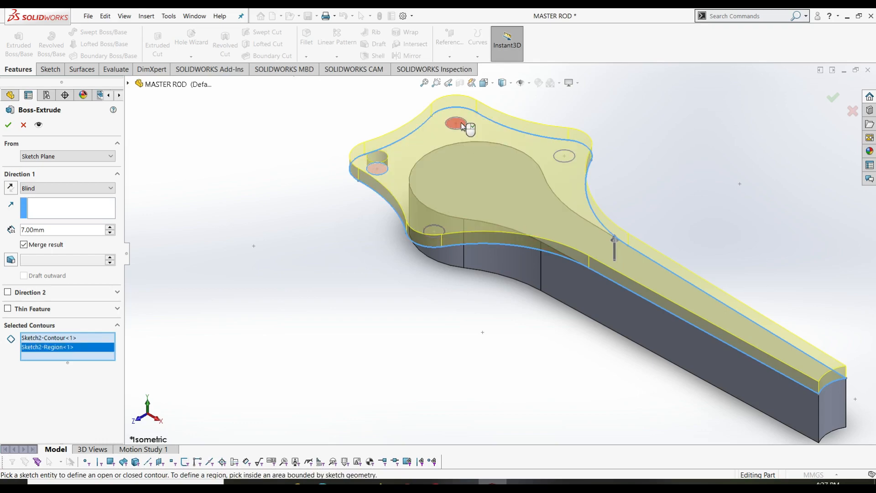
left_click(461, 123)
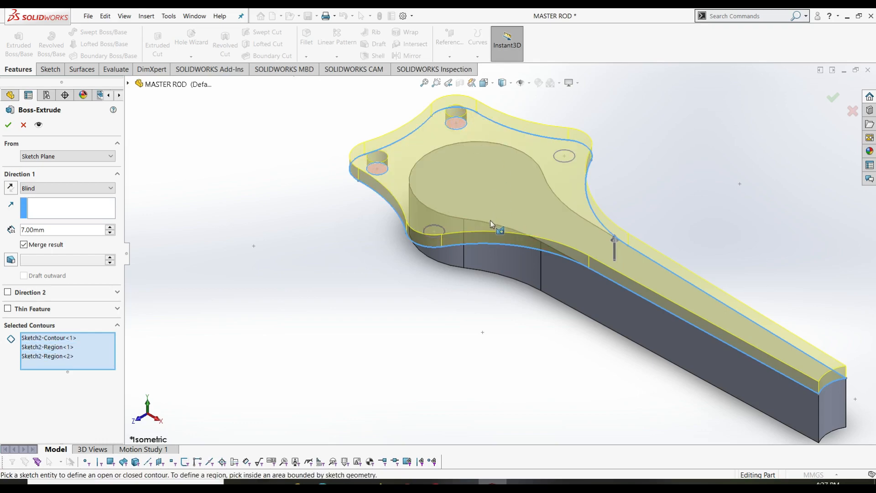
left_click(565, 155)
left_click(434, 230)
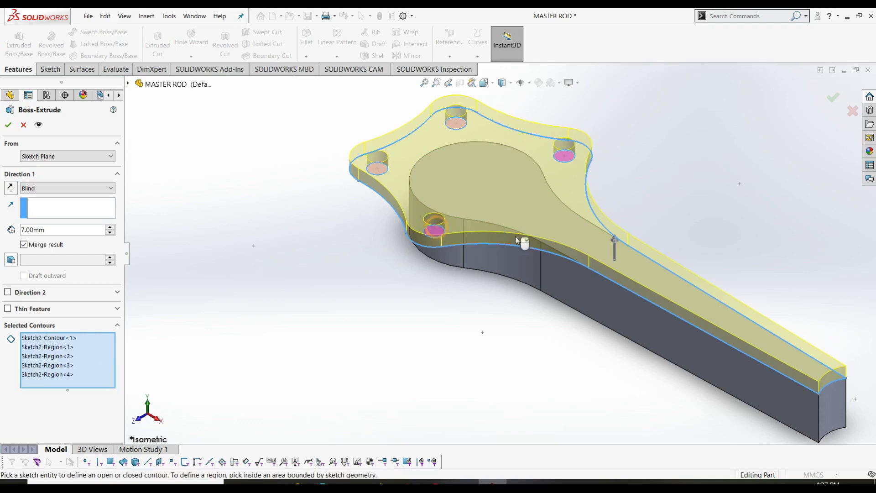
left_click(8, 125)
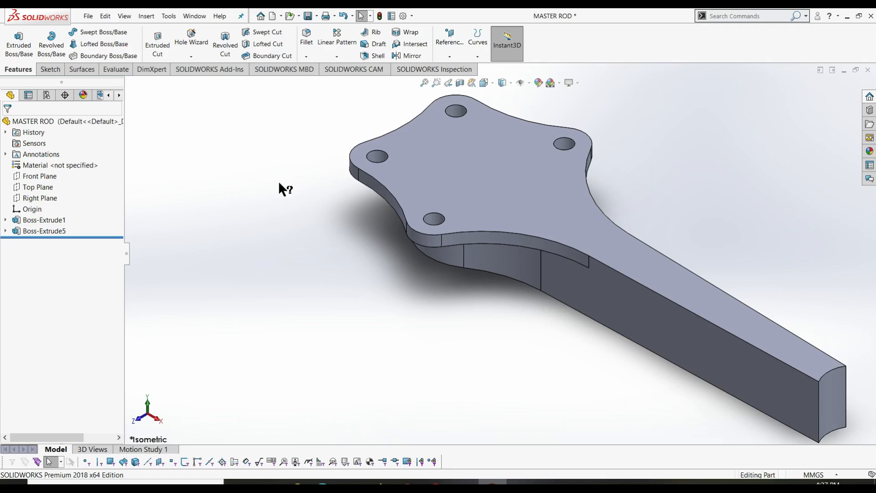
key("z")
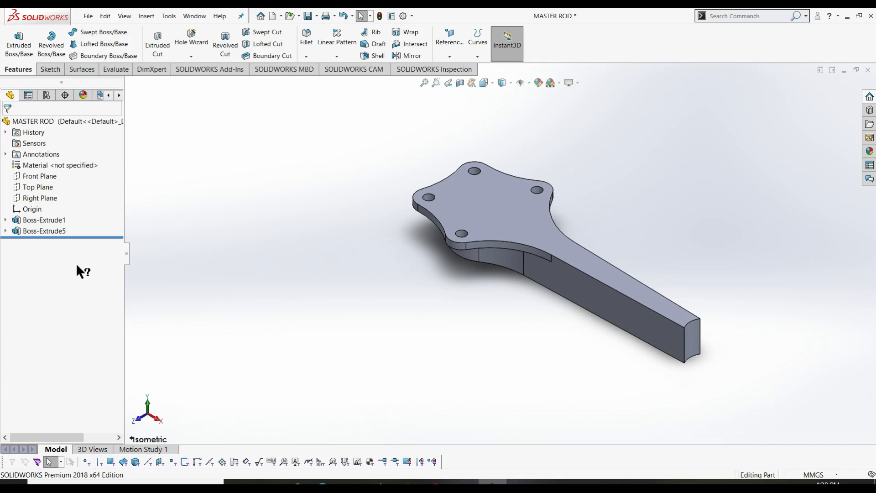
- Open Sketch3 on the Front Plane with a section view facing the front
left_click(49, 69)
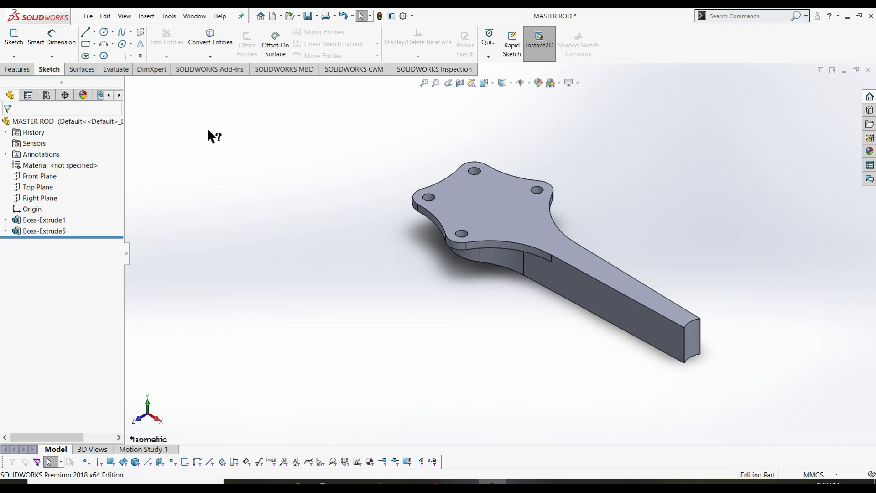
left_click(12, 37)
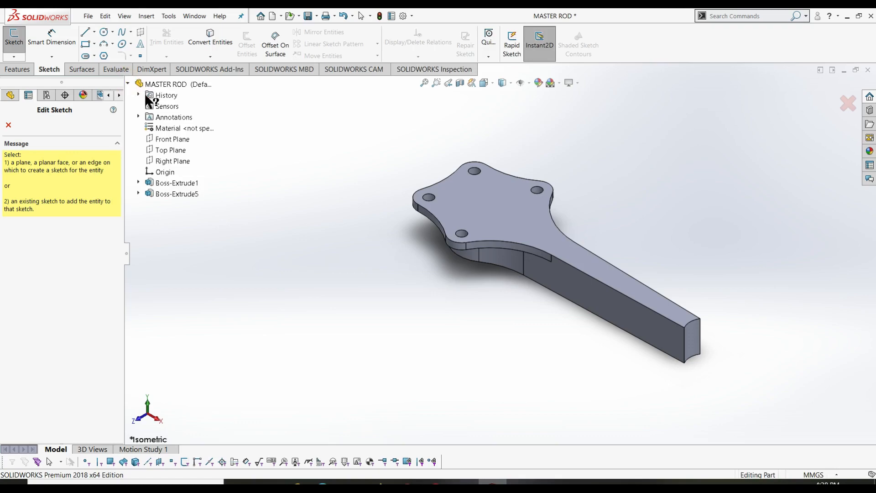
left_click(171, 147)
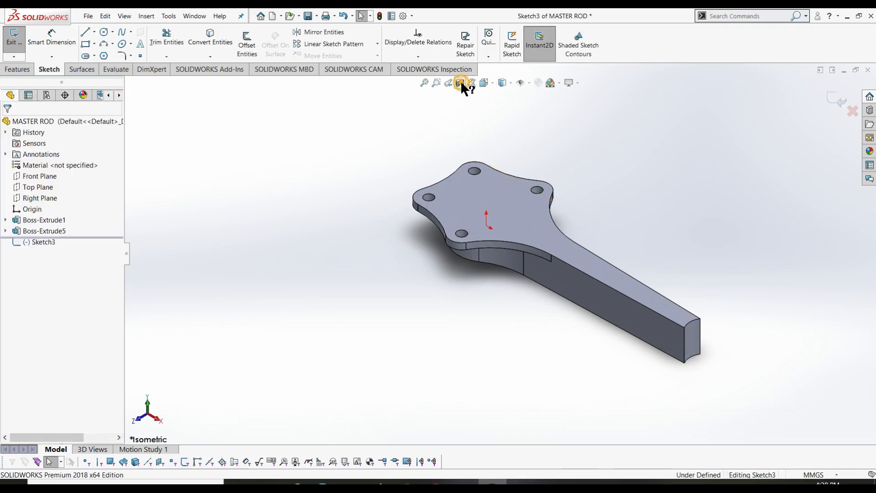
left_click(472, 83)
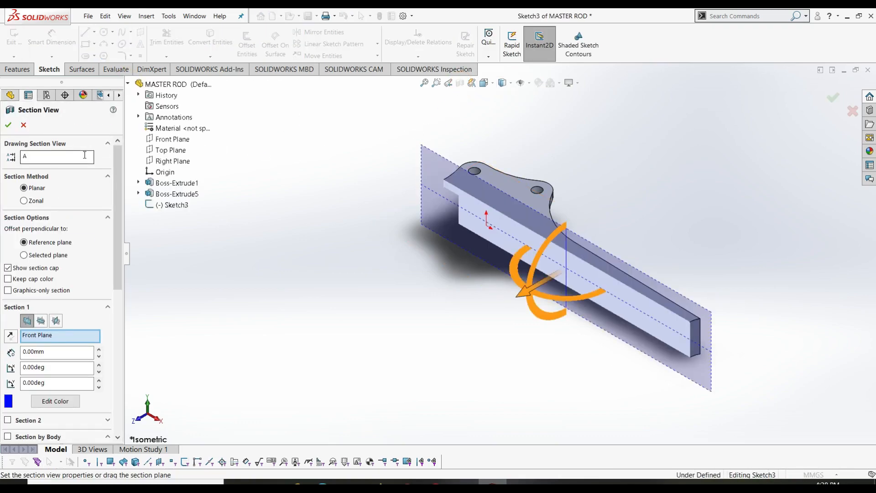
left_click(8, 125)
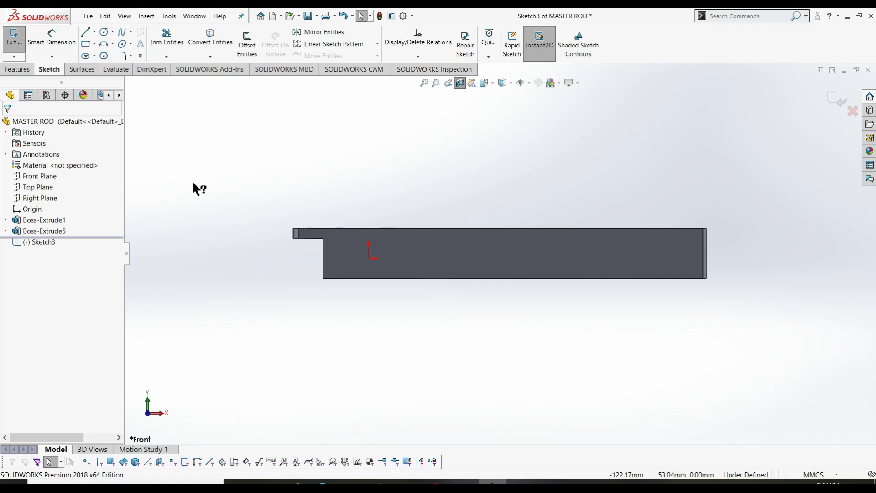
left_click(210, 36)
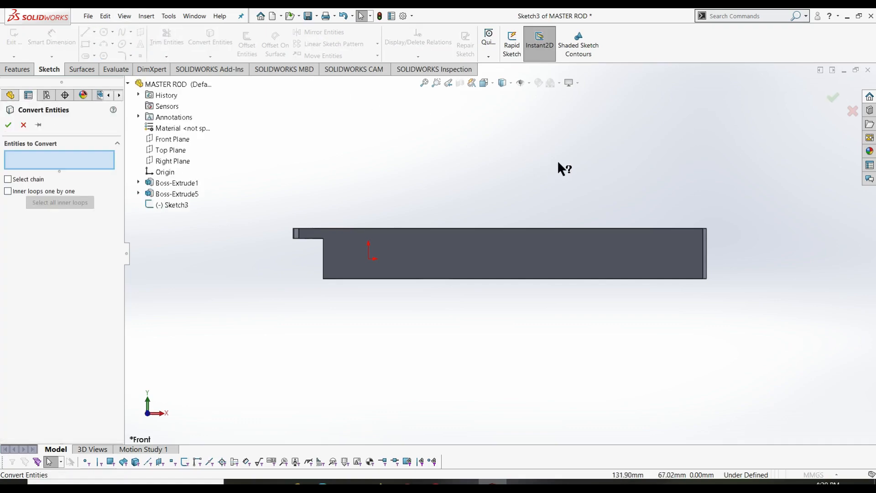
- Convert the shank's top and right end edges, then draw a three-point arc across the top edge
left_click(571, 229)
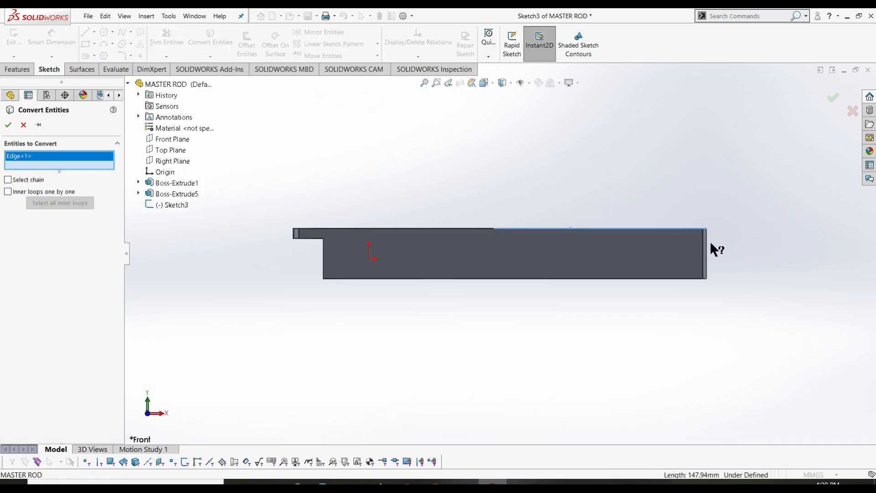
left_click(707, 244)
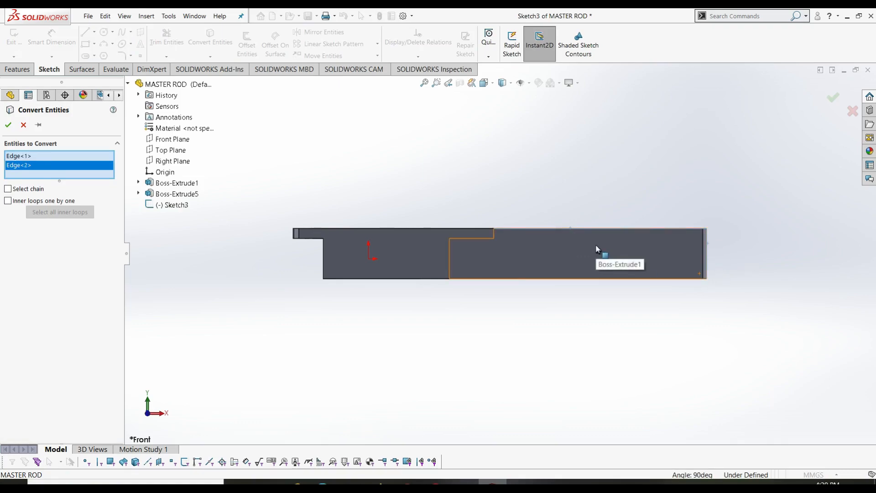
left_click(8, 125)
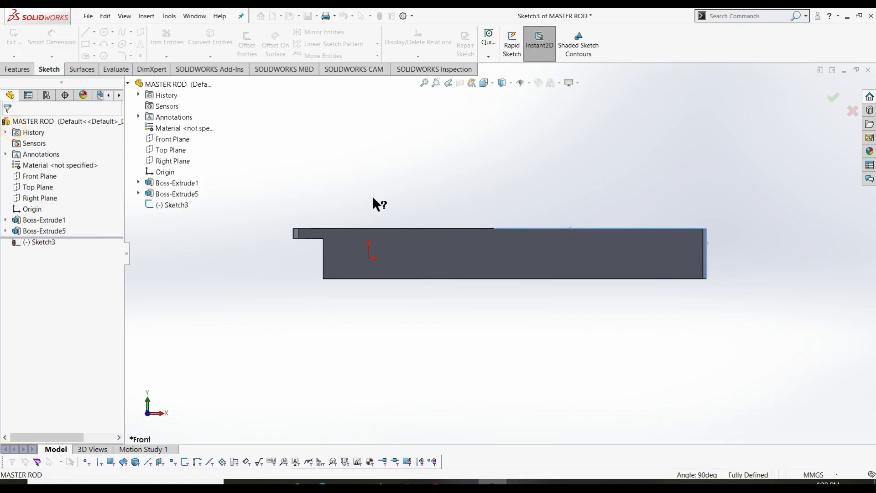
left_click(113, 44)
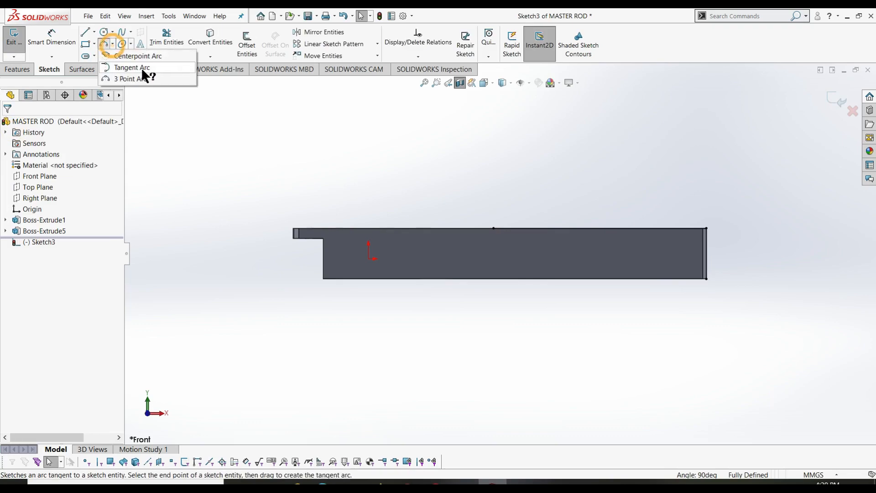
left_click(132, 79)
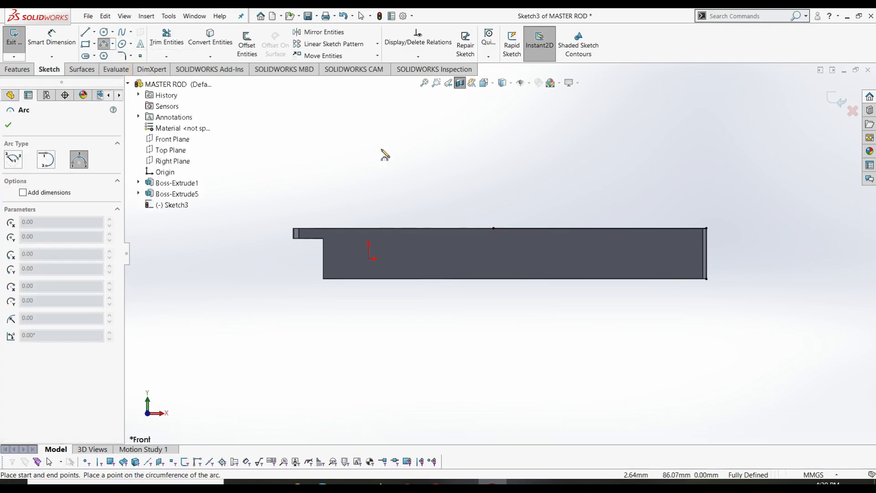
left_click(504, 209)
left_click(544, 249)
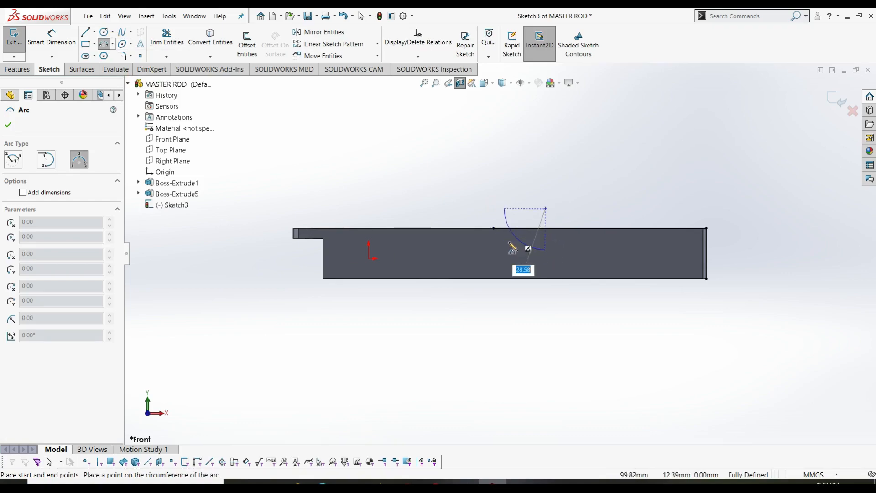
left_click(516, 250)
- Dimension the arc radius to 78 mm and drag its centre up and right into place
right_click_drag(560, 177, 561, 120)
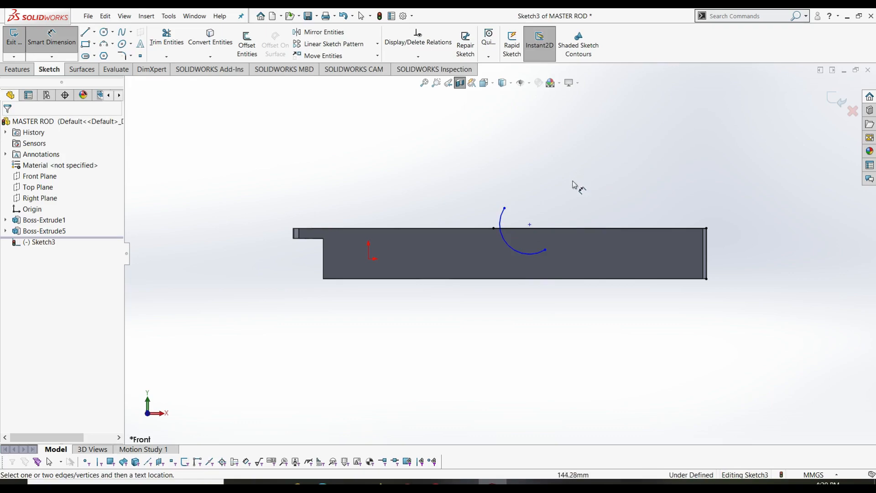
left_click(513, 248)
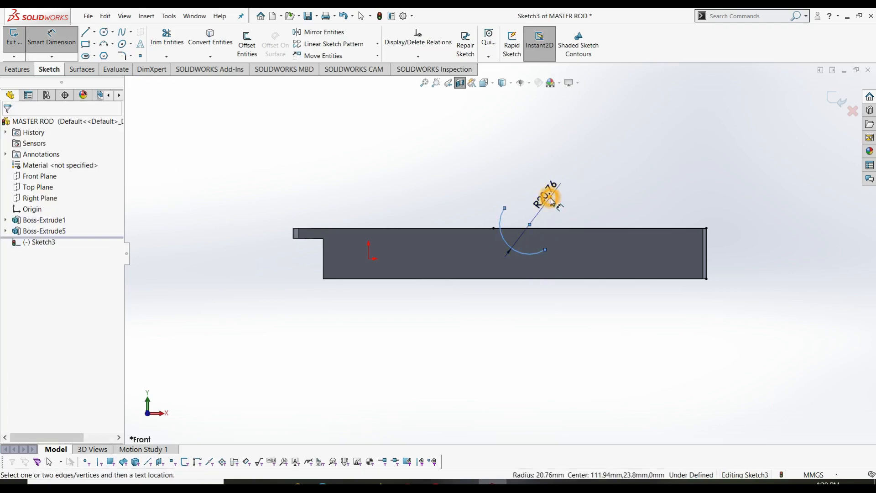
left_click(550, 196)
type("78")
key("Return")
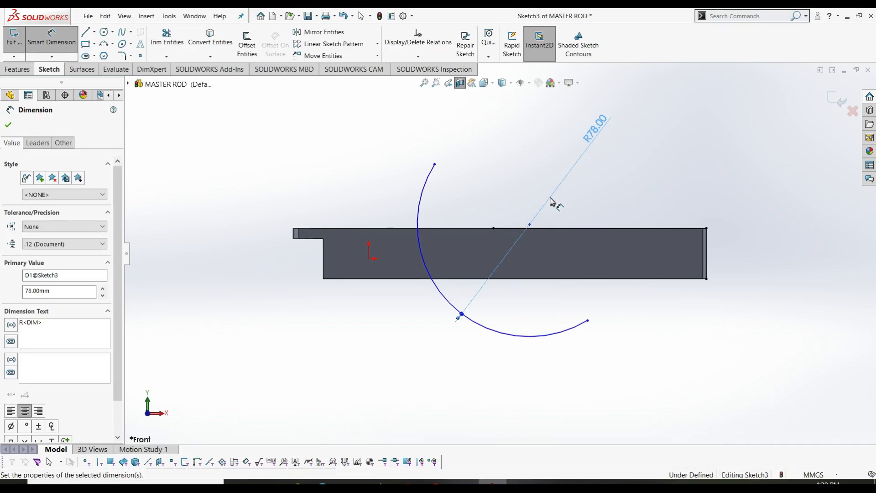
key("Escape")
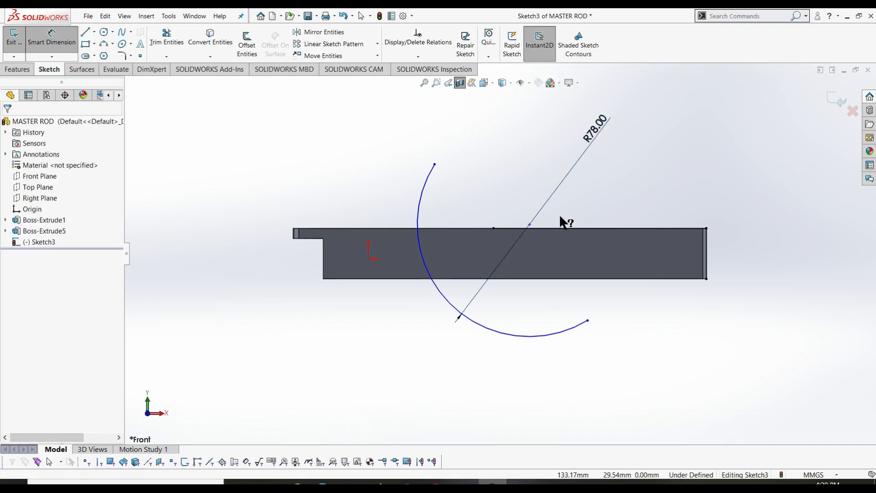
left_click_drag(530, 225, 605, 155)
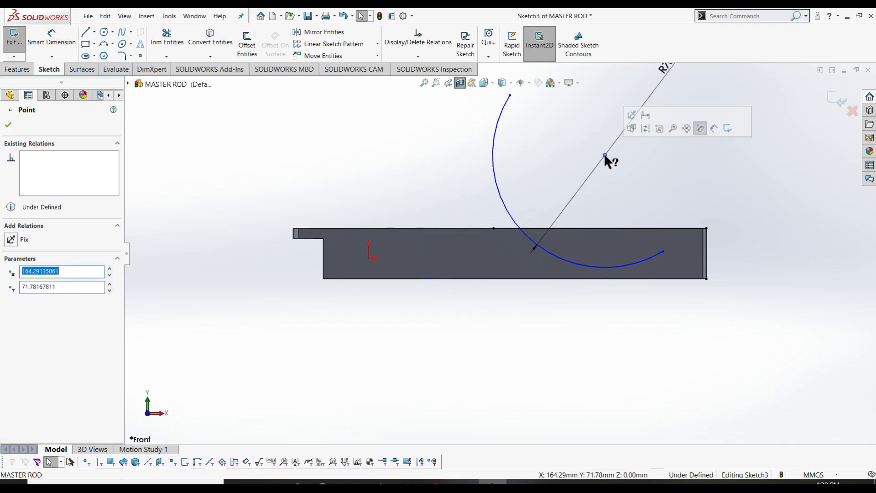
left_click_drag(605, 153, 589, 139)
left_click(617, 368)
key("l")
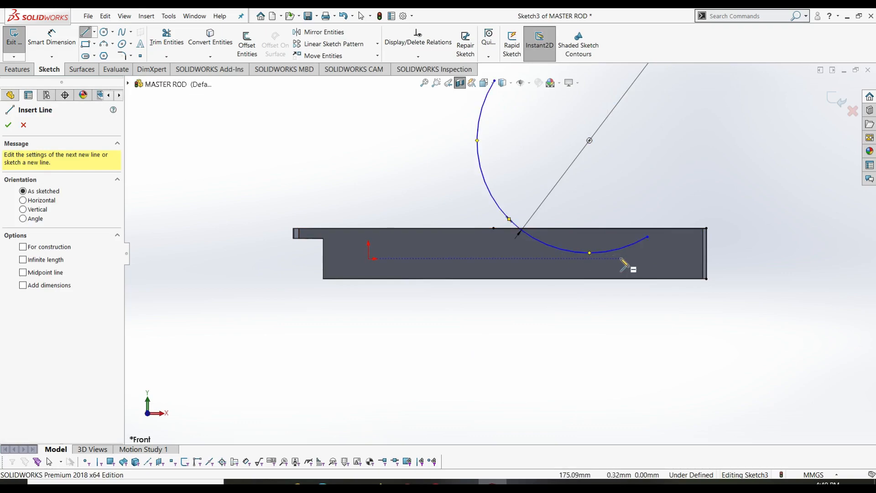
- Draw a sloping line from the arc past the rod's end and make it tangent to the arc
left_click(540, 248)
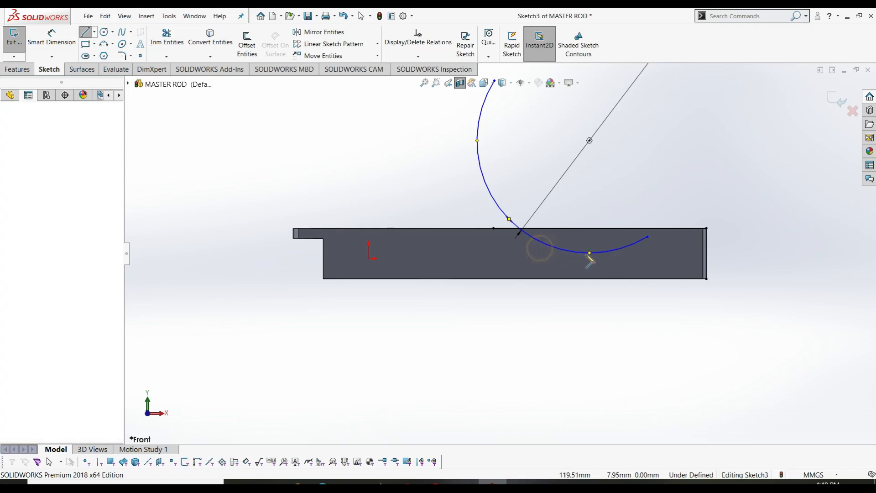
left_click(716, 269)
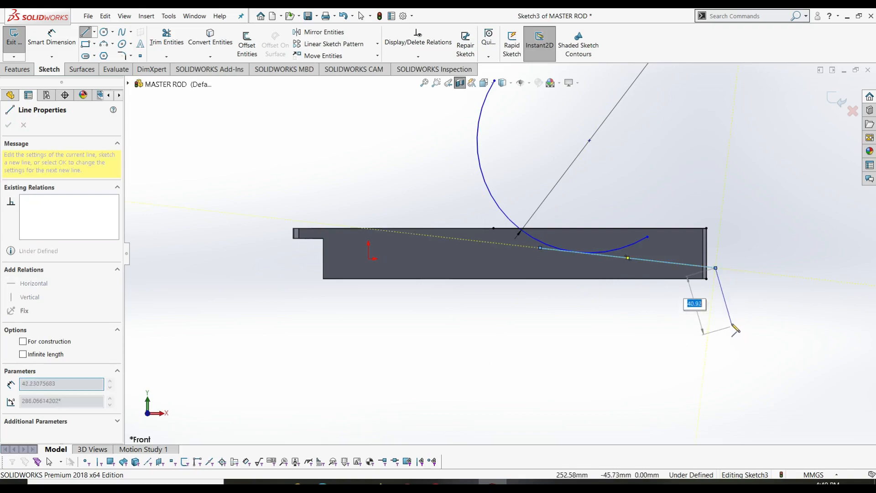
key("Escape")
key("Escape")
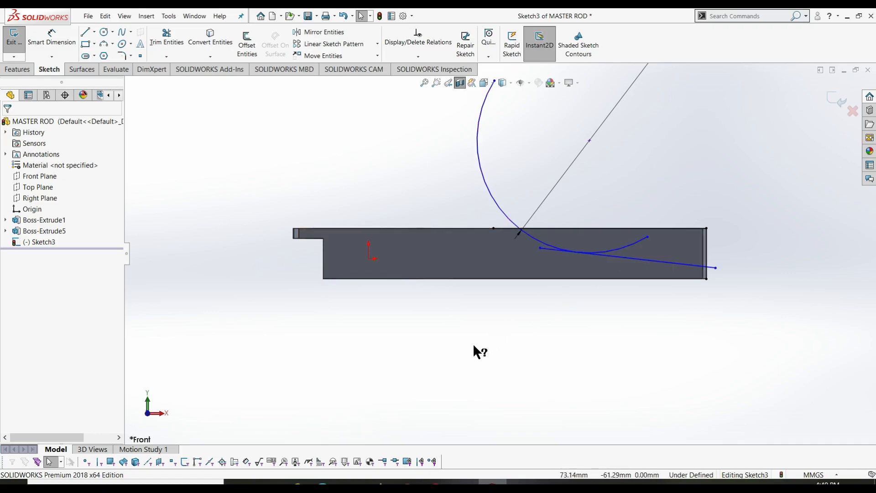
left_click(622, 249)
left_click(626, 259, "ctrl")
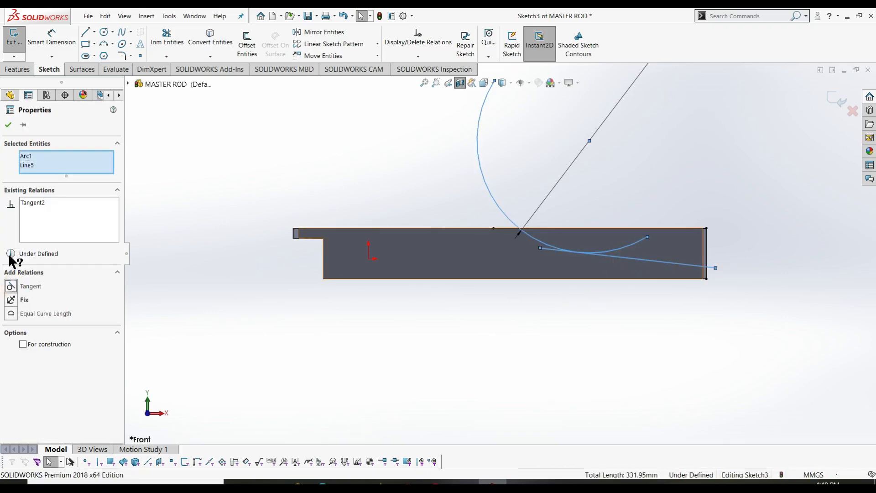
left_click(9, 124)
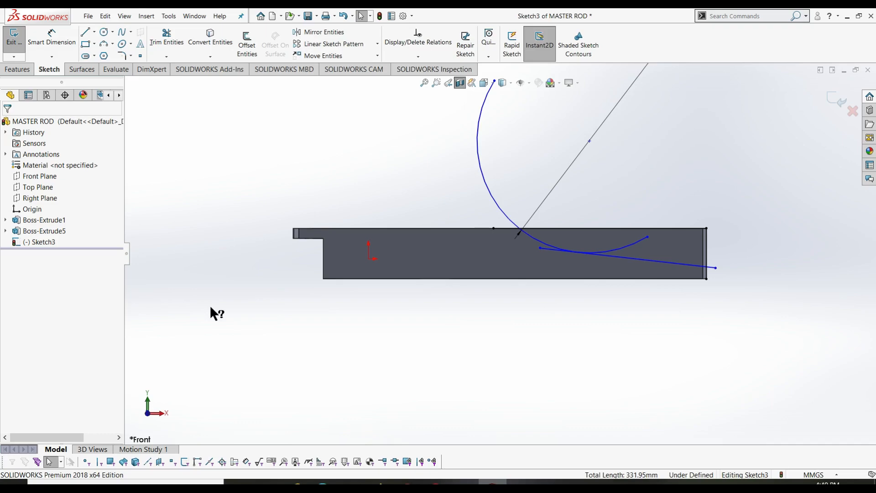
- Power-trim the excess arc and line segments into one taper curve, undoing the last trim
left_click_drag(425, 163, 496, 167)
left_click_drag(541, 249, 612, 259)
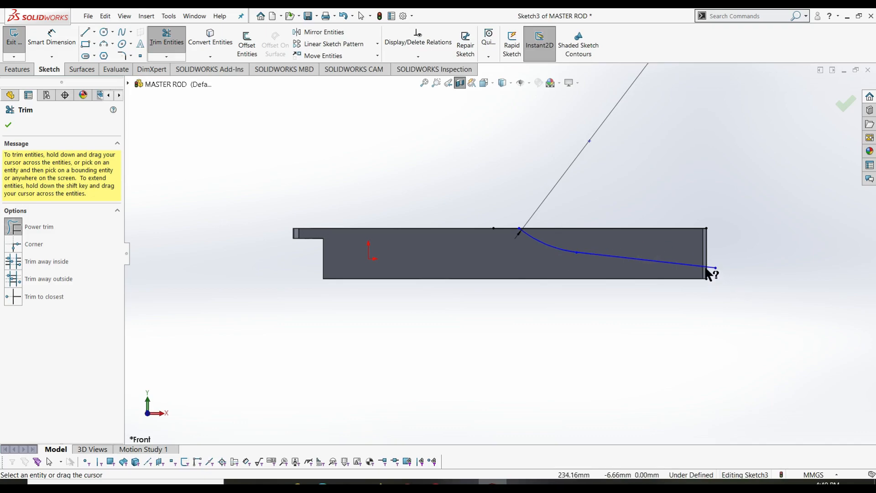
left_click_drag(711, 273, 709, 266)
key("Escape")
key("ctrl+z")
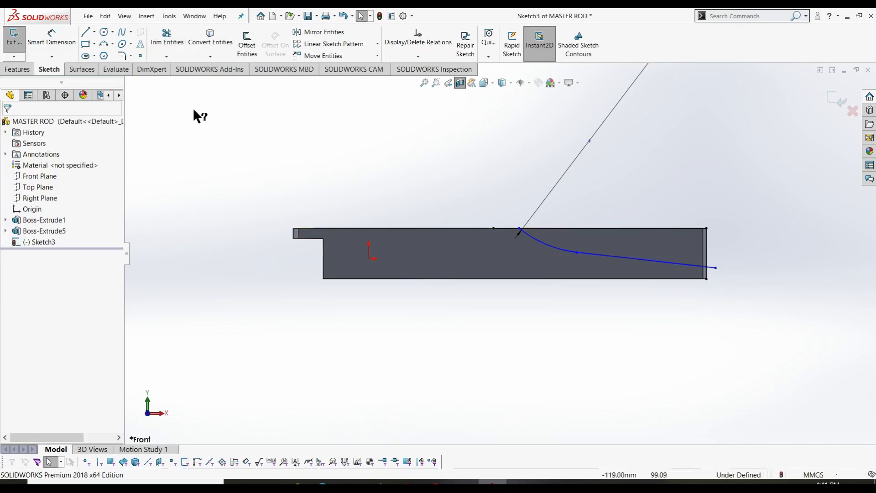
- Trim off the line's tip extending beyond the rod's end
left_click(167, 37)
mouse_move(718, 280)
left_mouse_down()
mouse_move(717, 265)
mouse_move(705, 282)
left_mouse_up()
key("Escape")
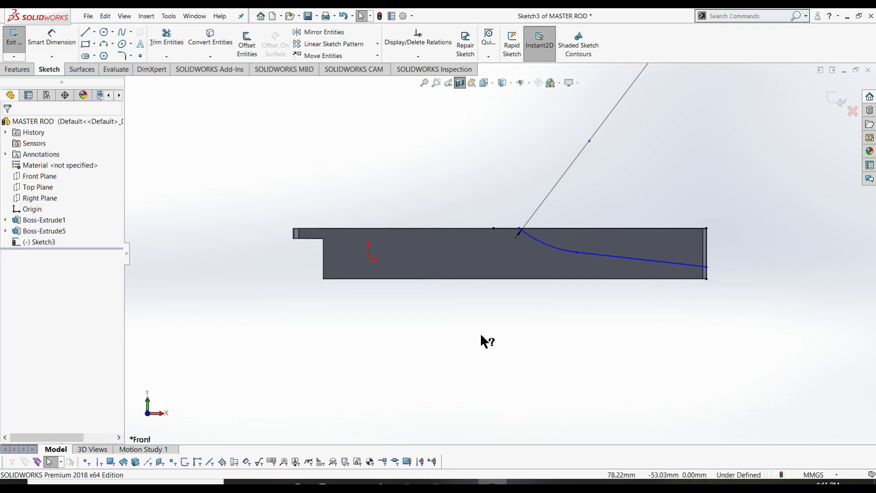
- Dimension the curve's right end 12 mm below the top corner and drag its start onto the top edge
key("d")
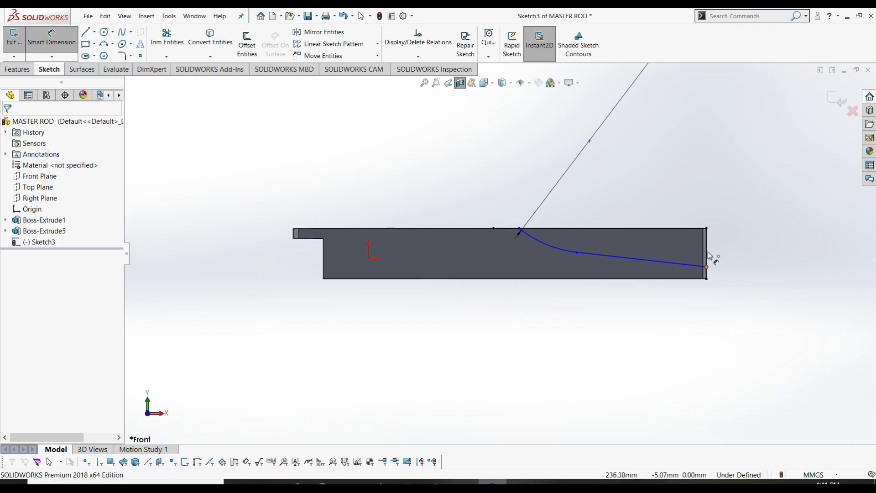
left_click(707, 230)
left_click(707, 267)
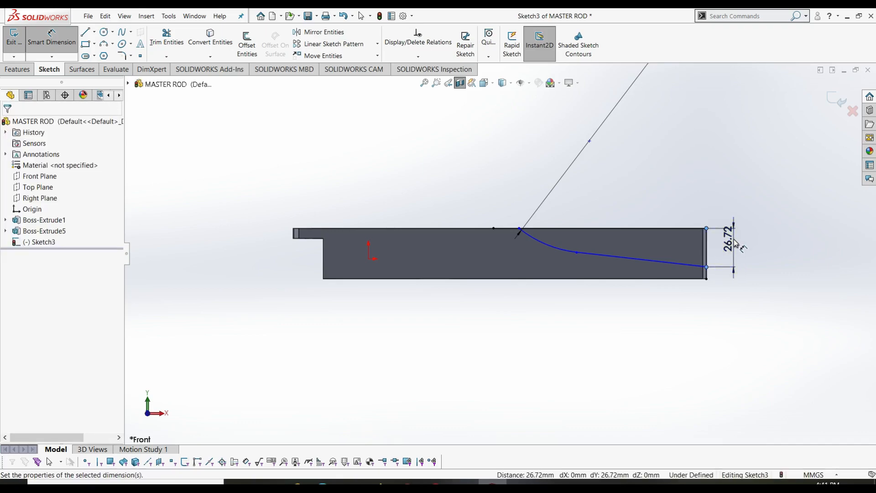
left_click(736, 244)
type("12")
key("Return")
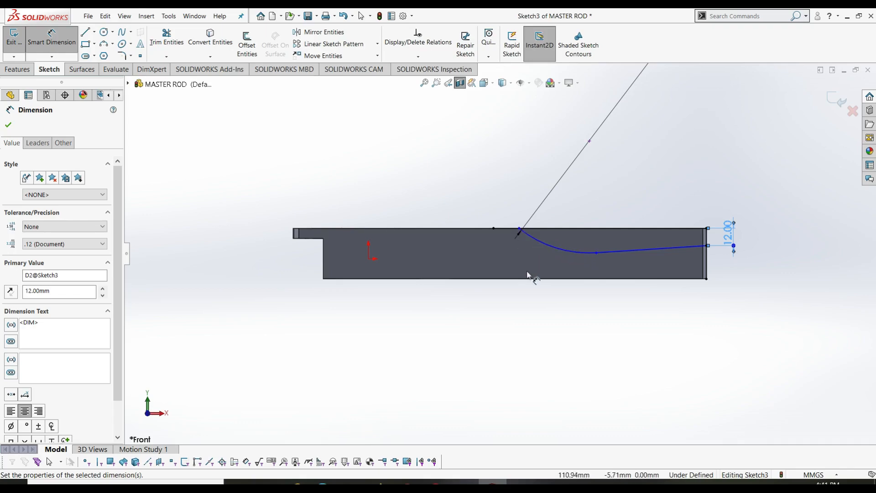
key("Escape")
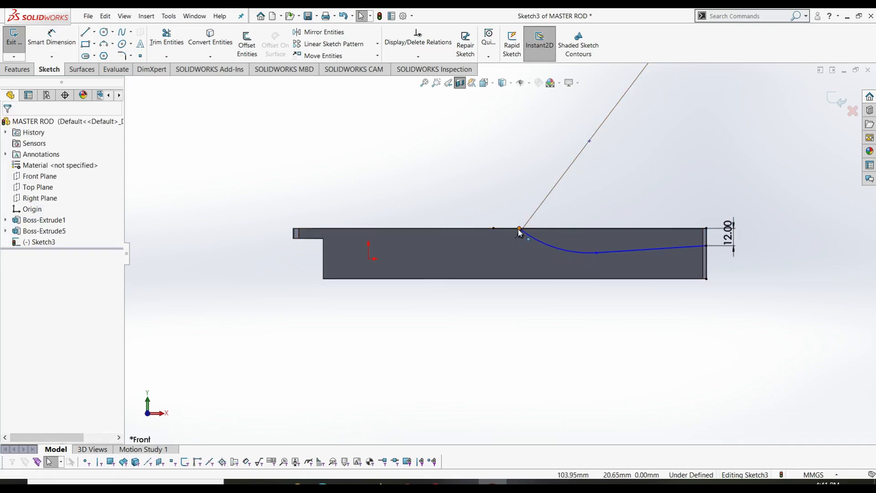
left_click_drag(519, 233, 494, 232)
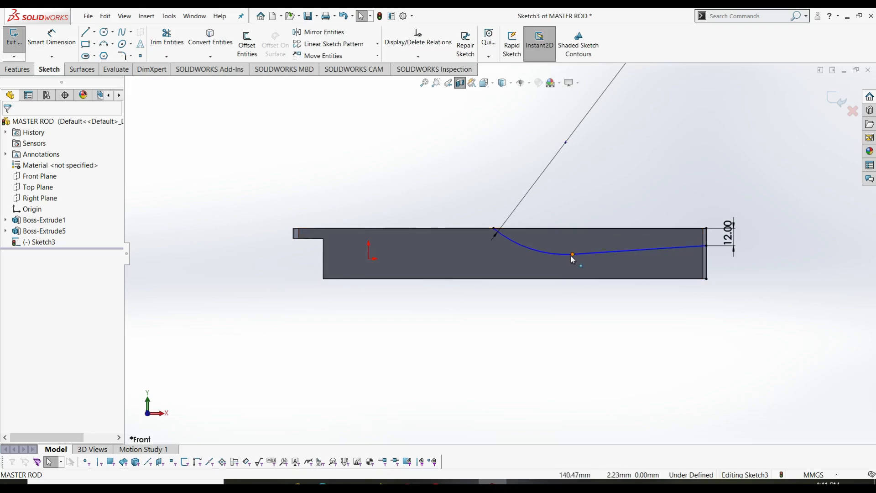
left_click_drag(571, 255, 548, 244)
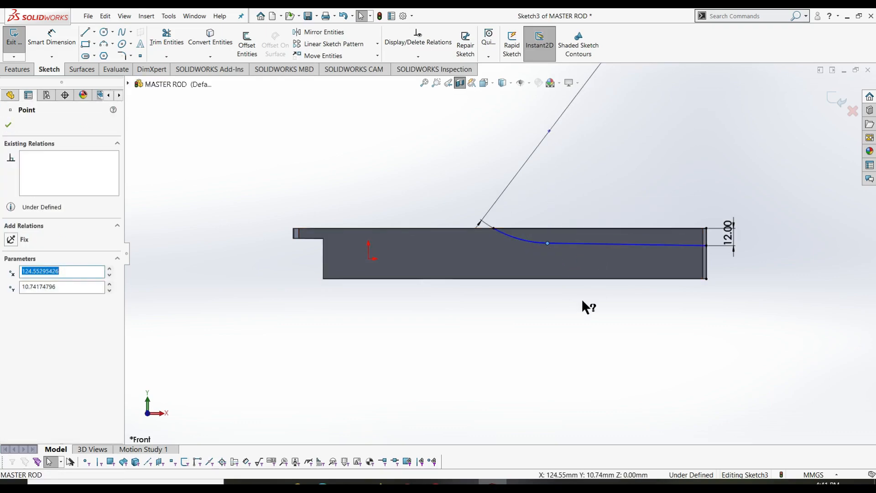
- Draw a horizontal construction centerline from the origin past the rod's right end
right_click(510, 342)
left_click(94, 32)
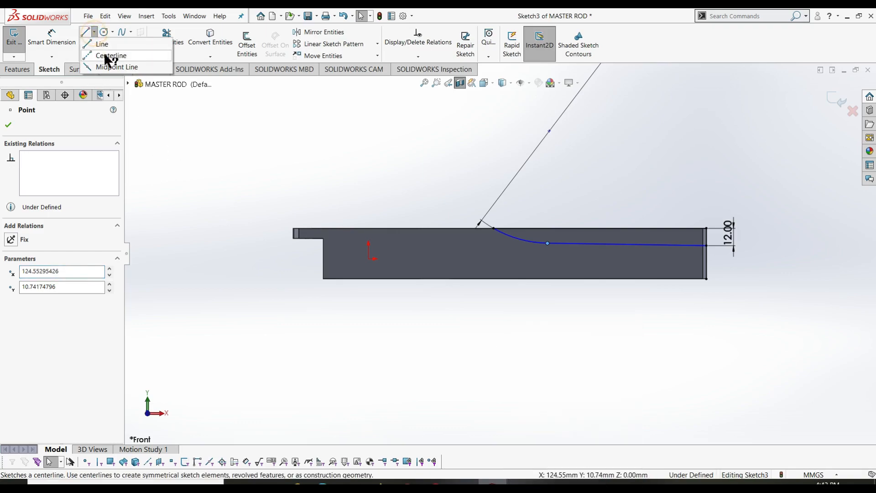
left_click(110, 55)
left_click(369, 259)
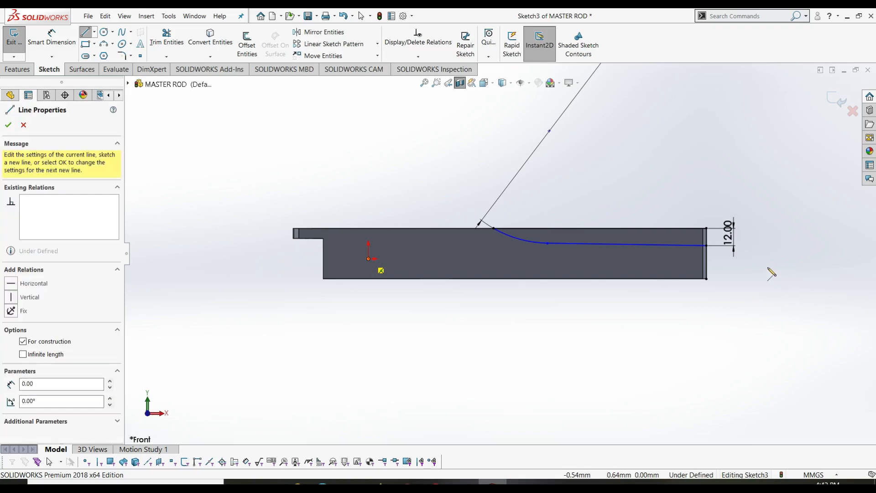
left_click(764, 259)
key("Escape")
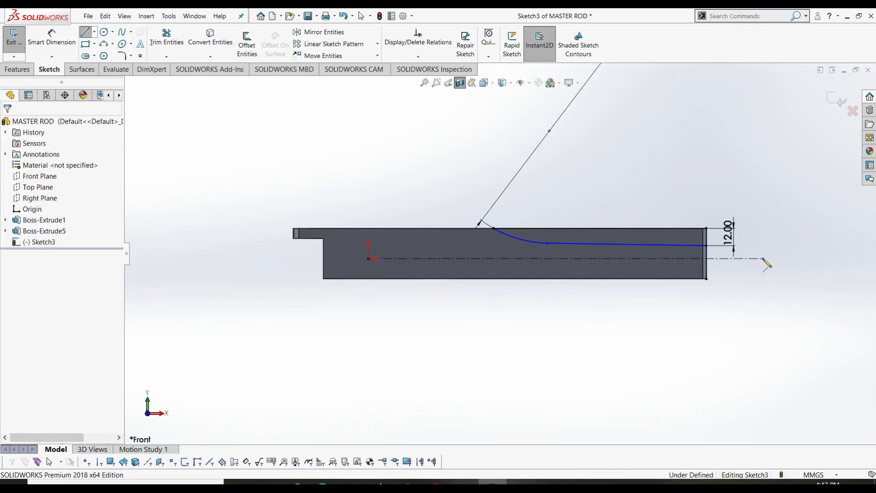
key("Escape")
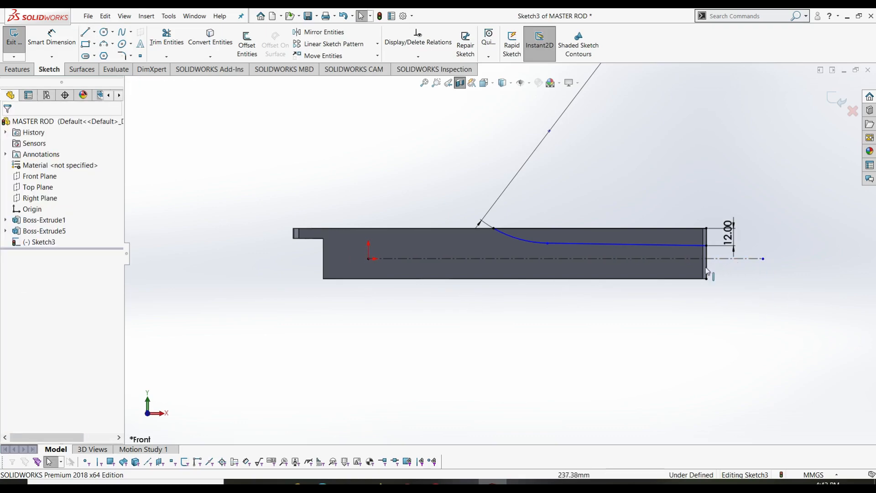
left_click(691, 258)
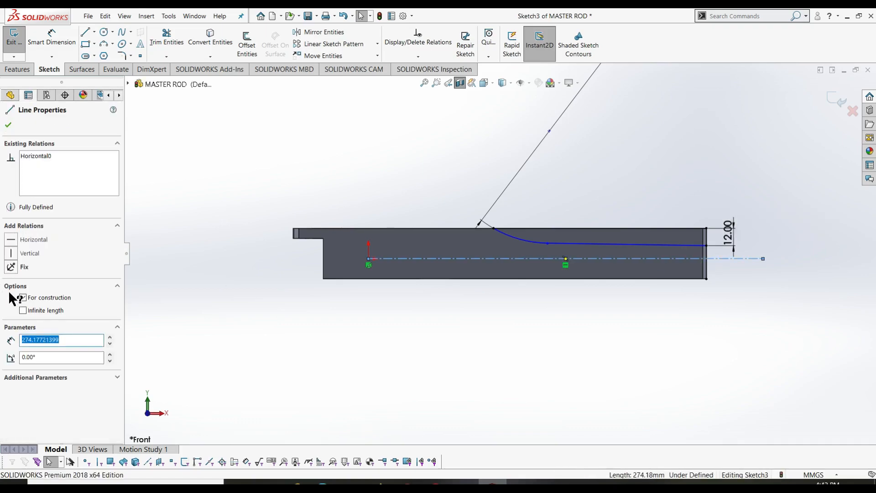
key("Escape")
- Set the taper line at 1.5° to the centerline, discarding an over-defining 87.10 dimension
right_click_drag(189, 234, 197, 199)
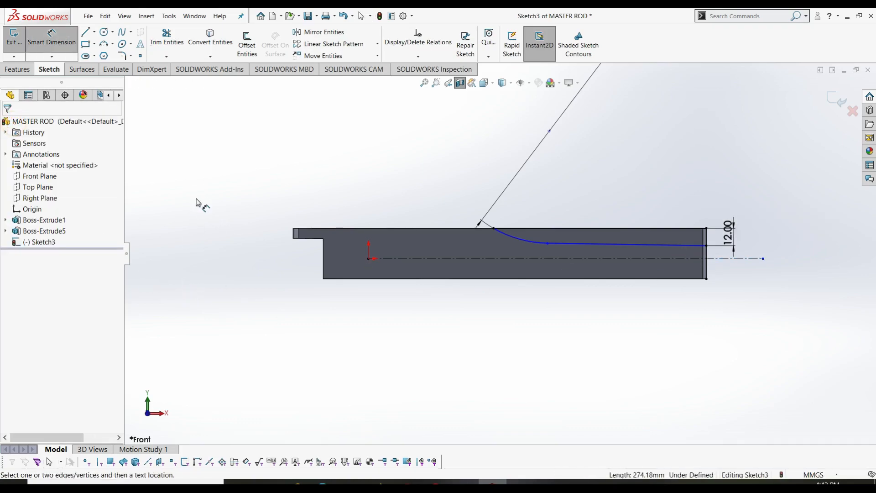
left_click(577, 259)
left_click(575, 245)
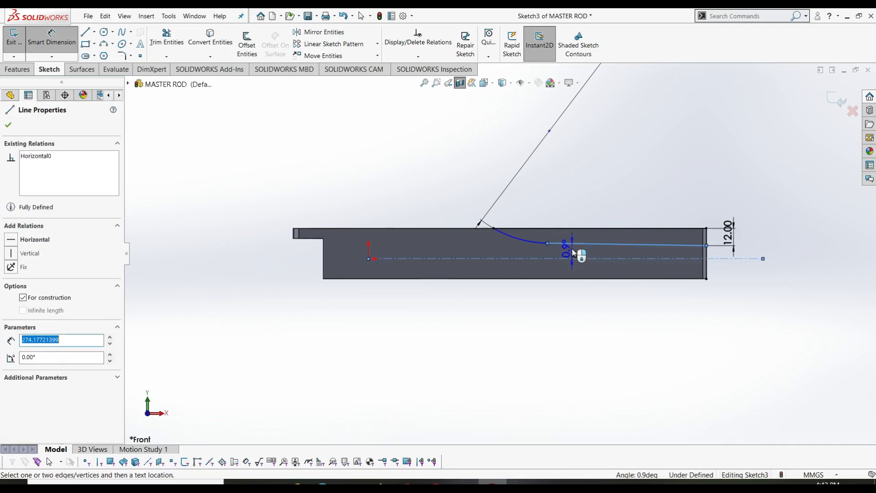
left_click(589, 250)
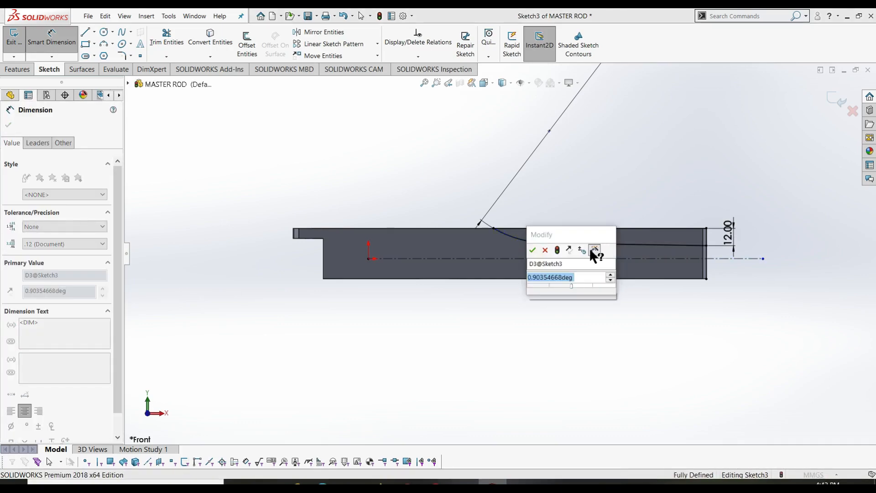
type("1.5")
key("Return")
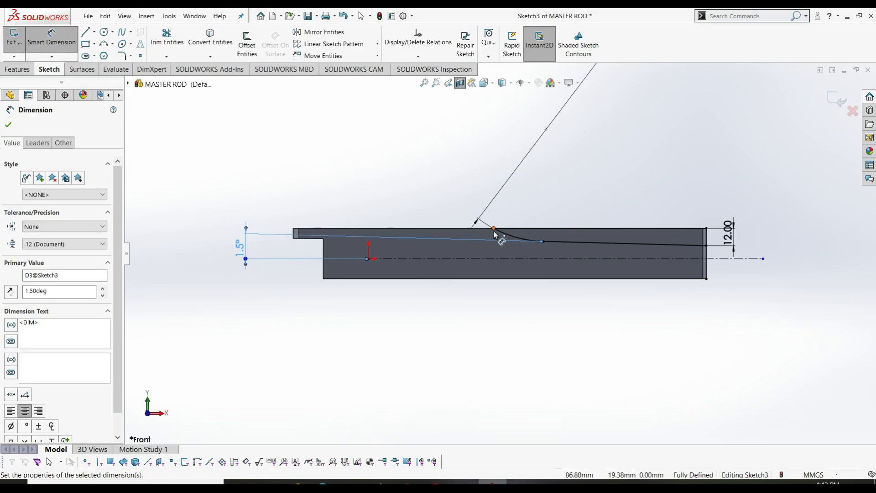
left_click(368, 259)
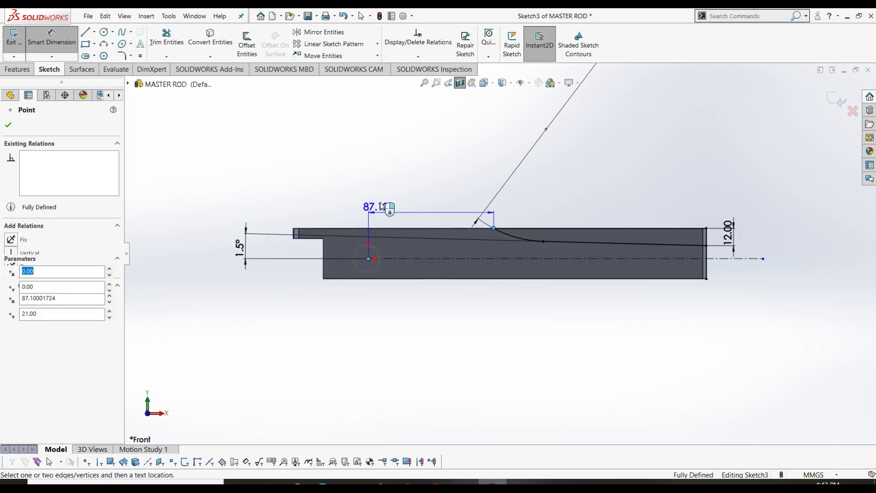
left_click(396, 190)
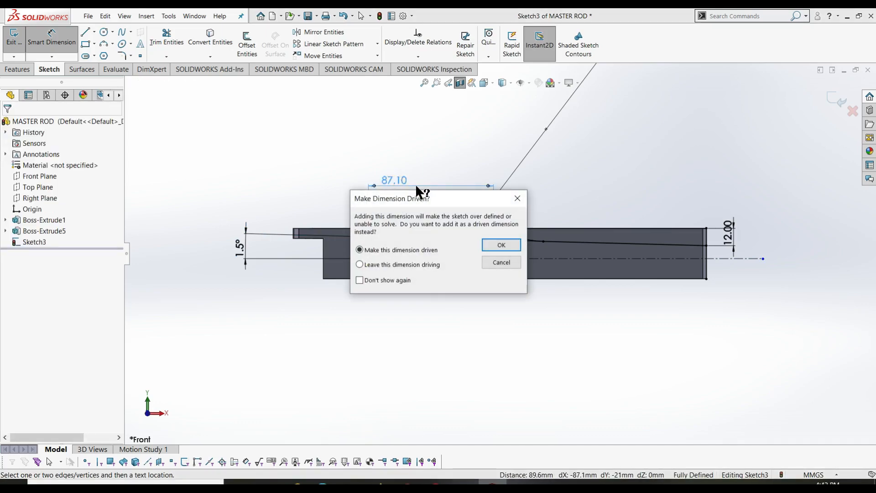
left_click(517, 200)
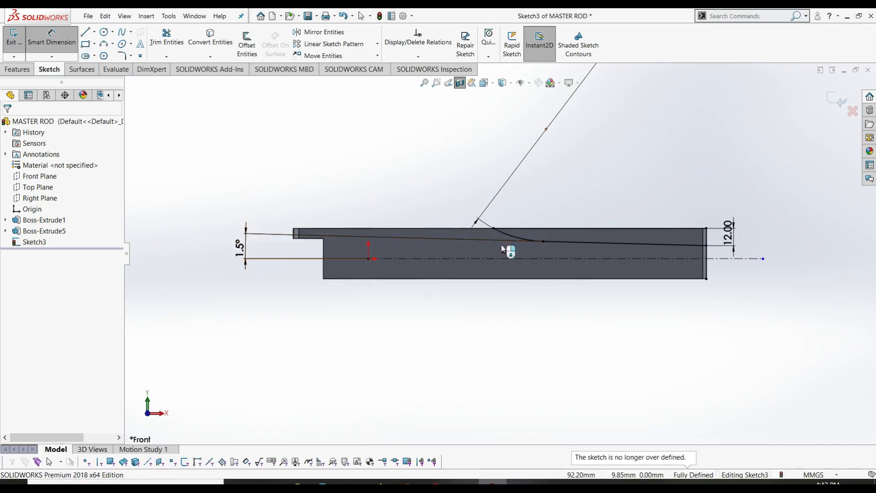
left_click(239, 248)
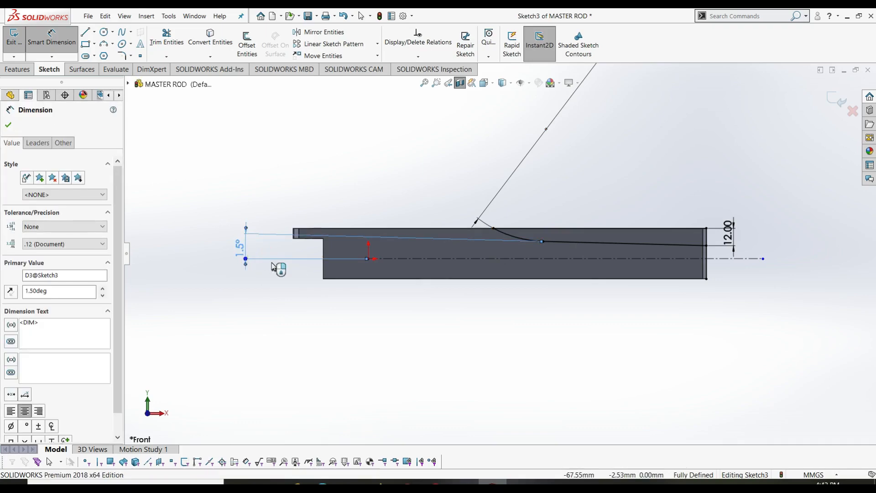
- Delete the 1.5° angle dimension and discard an over-defining 87.10 distance from the origin
key("Delete")
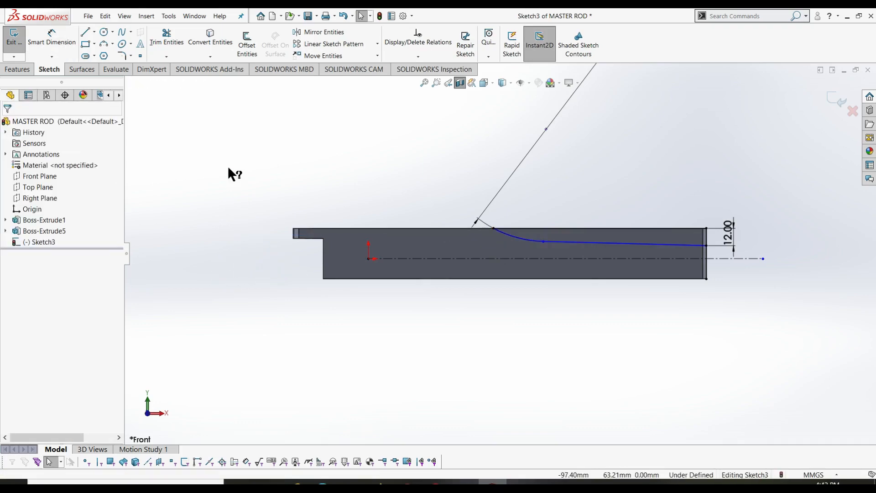
right_click_drag(237, 251, 234, 182)
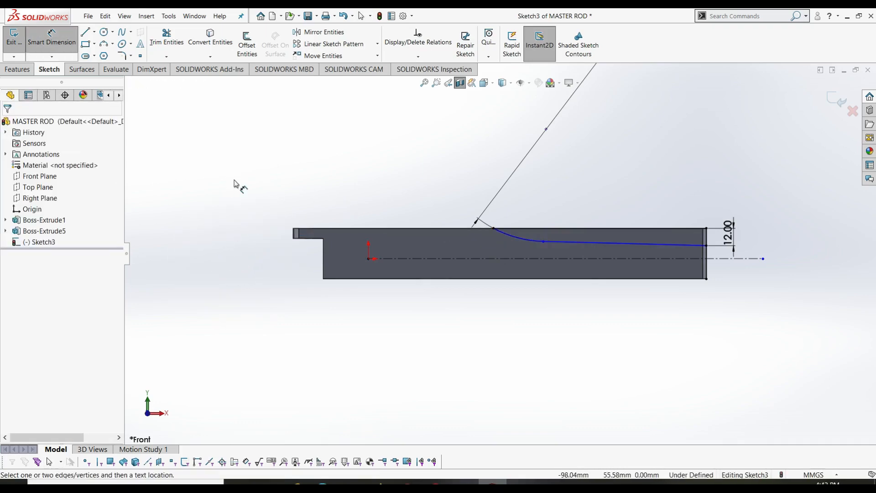
left_click(485, 230)
left_click(369, 259)
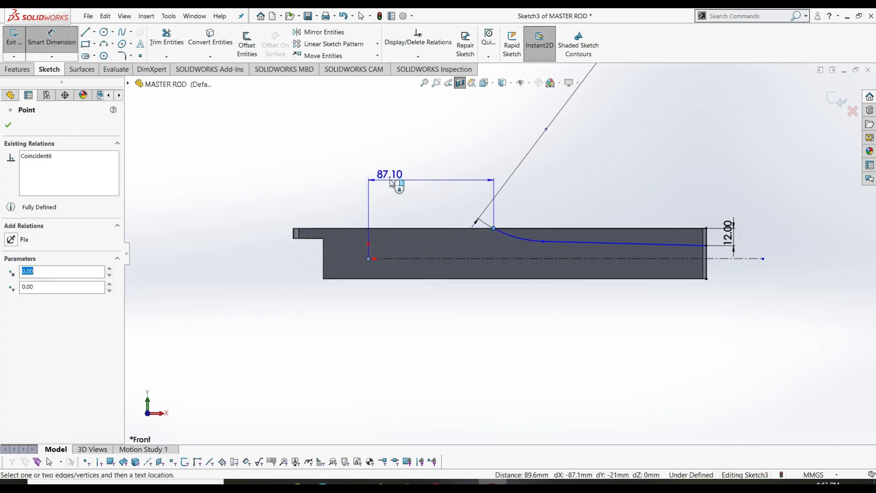
left_click(389, 178)
left_click(518, 199)
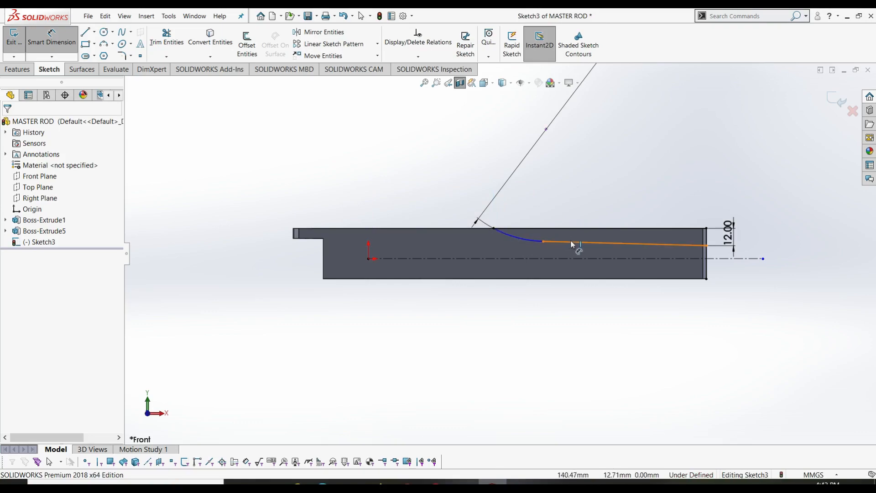
- Try a Tangent relation between the arc and the top edge line, then undo it
left_click(518, 231)
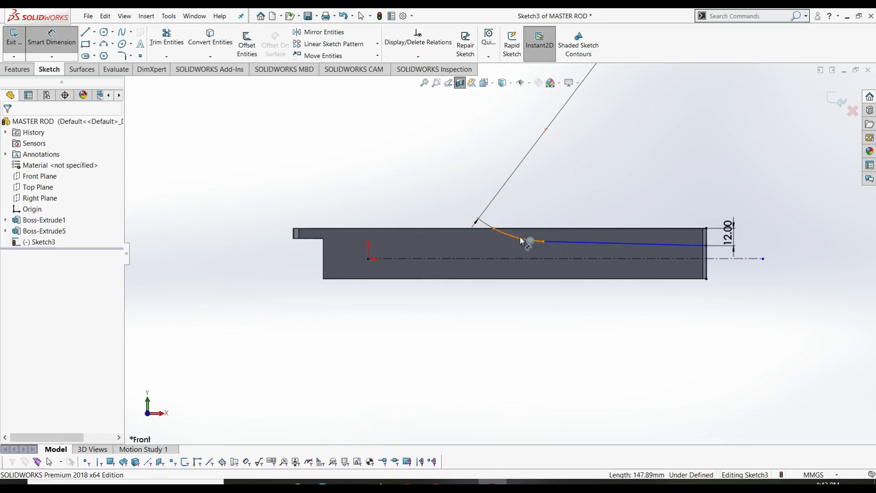
key("Escape")
left_click(518, 229)
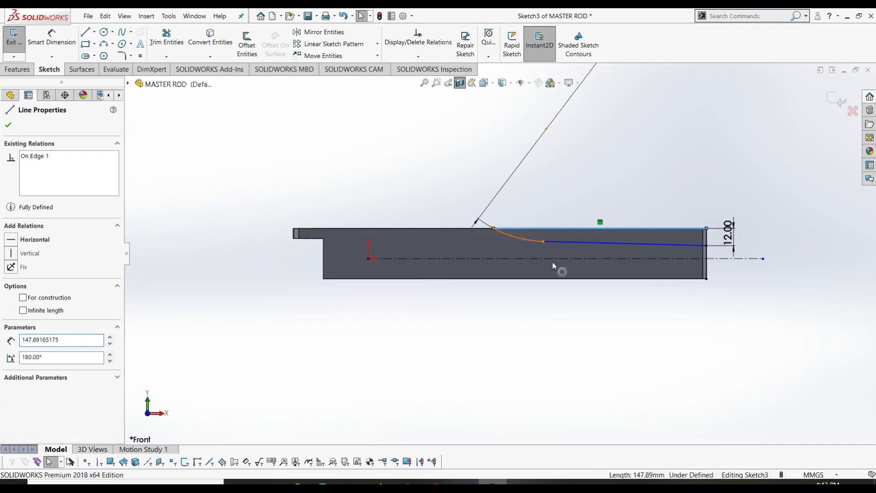
left_click(510, 234, "ctrl")
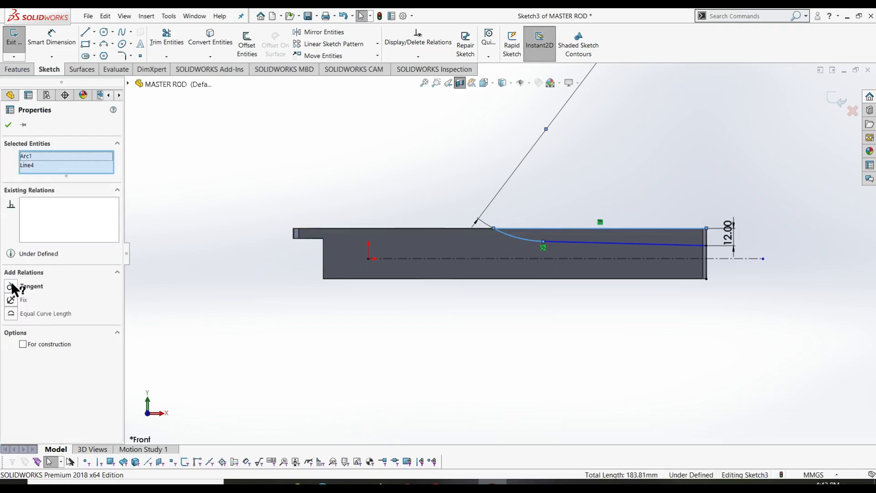
left_click(11, 286)
key("Escape")
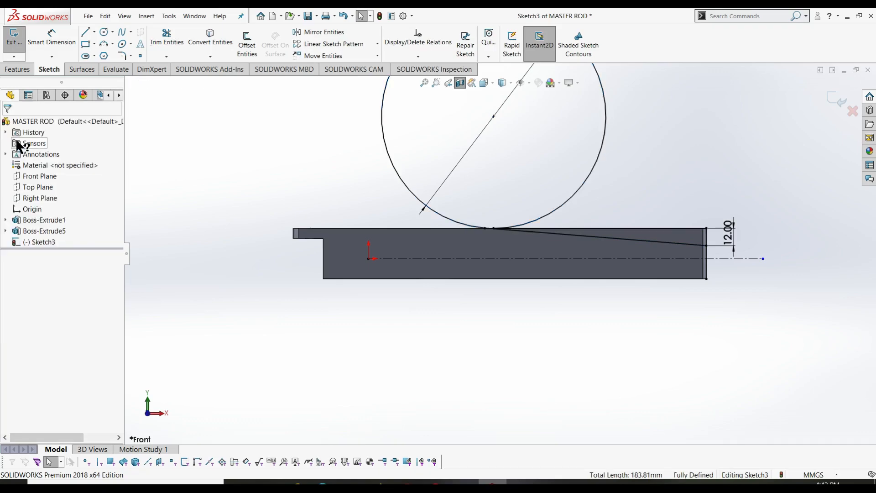
key("ctrl+z")
left_click(309, 164)
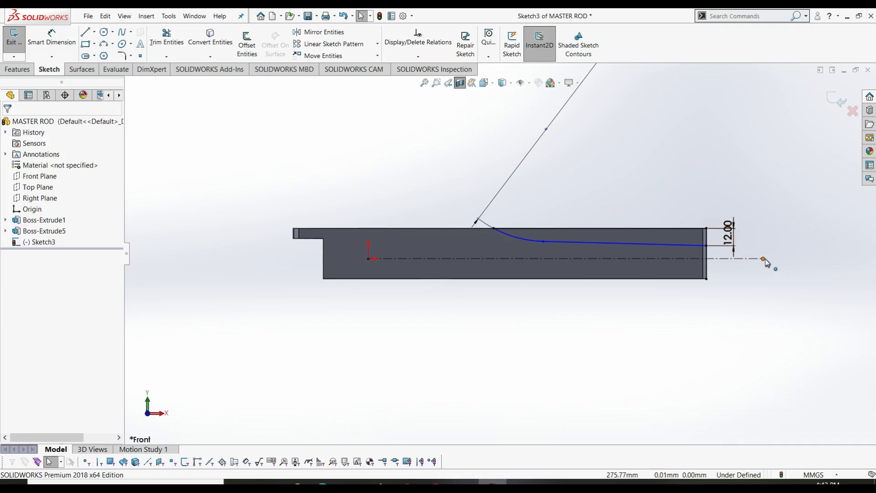
- Pull the centerline's end back so it stops at the rod's right edge
left_click_drag(764, 259, 707, 258)
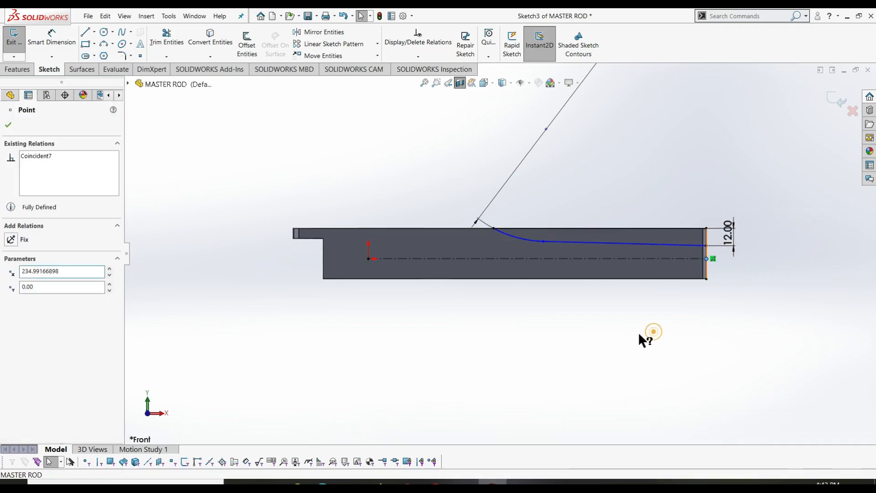
key("Escape")
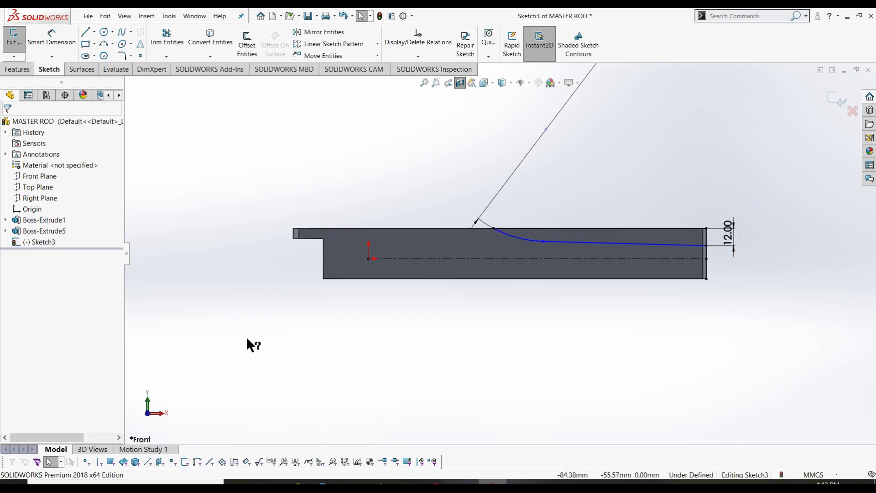
right_click_drag(245, 259, 256, 201)
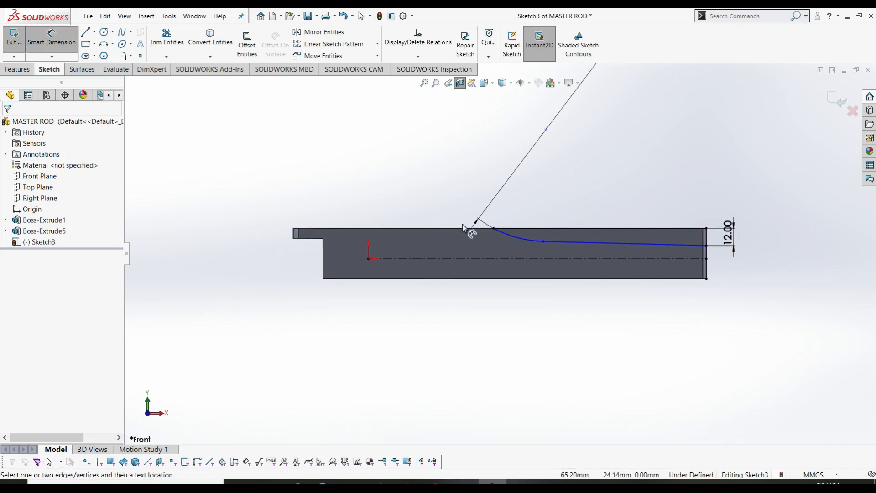
- Try dimensioning the curve start from the origin and the top line's 147.89 length, cancelling both driven prompts
left_click(494, 228)
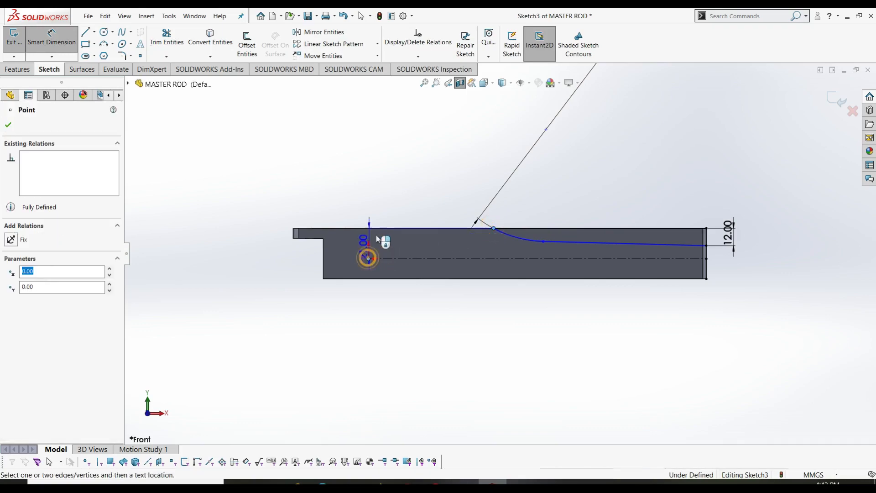
left_click(368, 259)
left_click(406, 193)
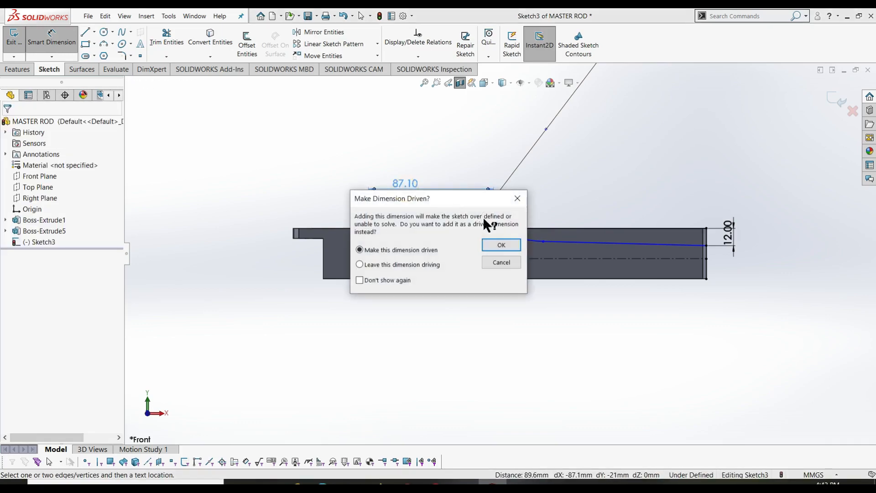
left_click(517, 201)
key("Escape")
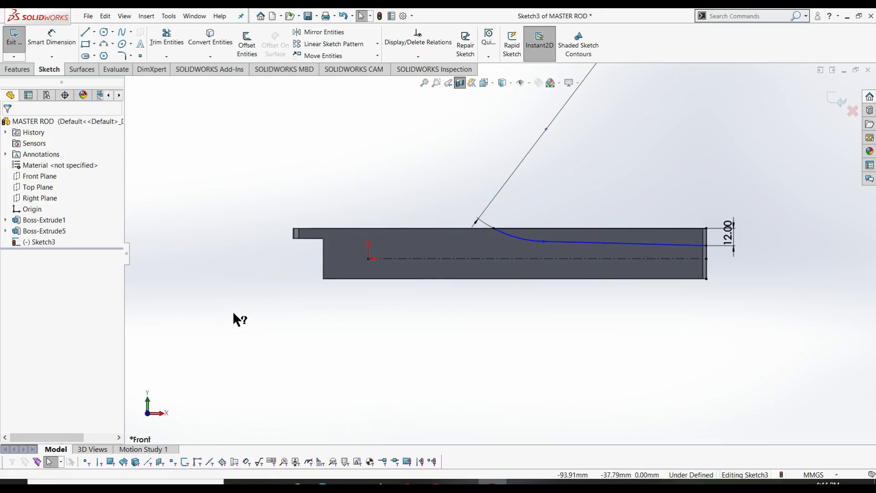
right_click_drag(234, 313, 244, 219)
left_click(610, 228)
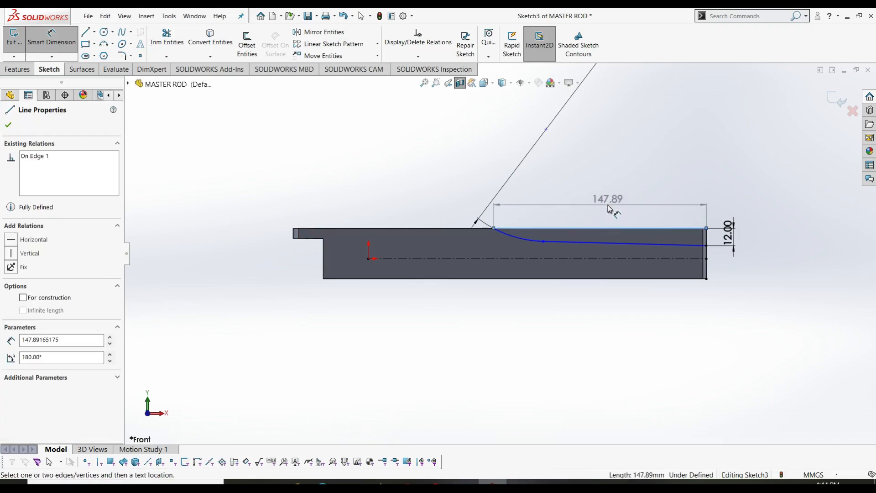
left_click(609, 206)
left_click(524, 194)
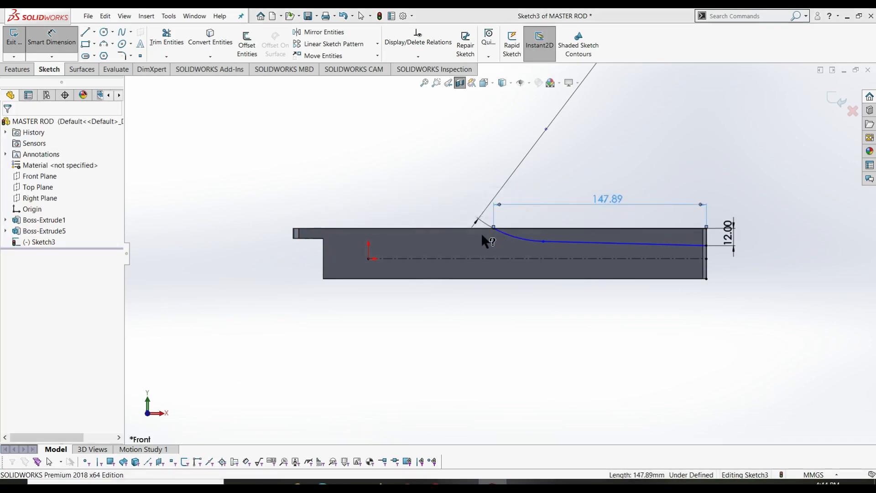
key("Escape")
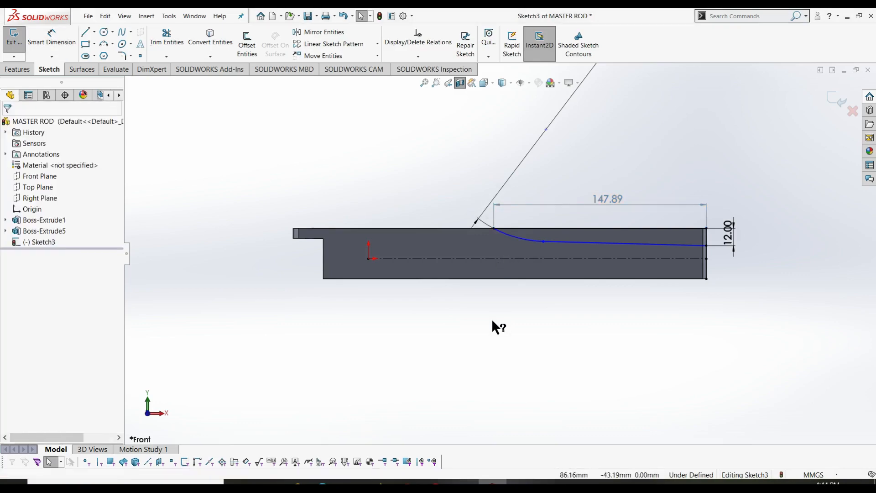
- Slide the spline's start point along the top edge and dimension it 87 mm from the origin
left_click(495, 228)
left_click_drag(496, 242, 518, 267)
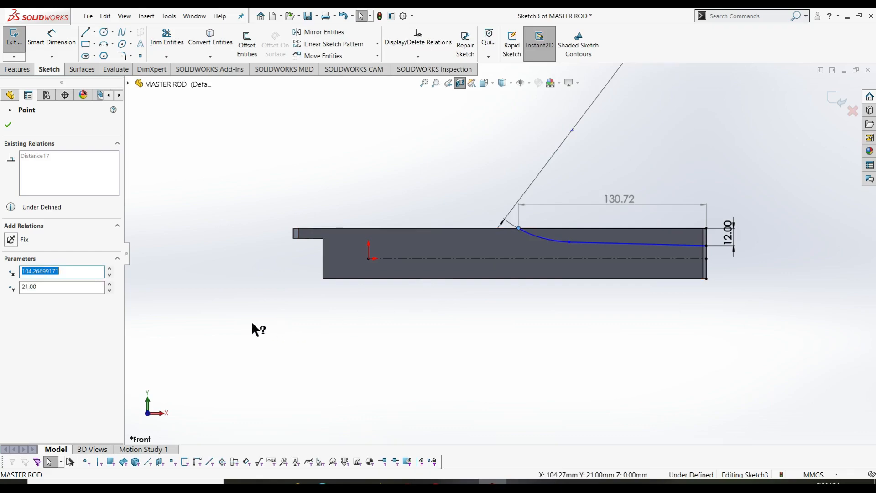
right_click_drag(251, 322, 237, 213)
left_click(519, 229)
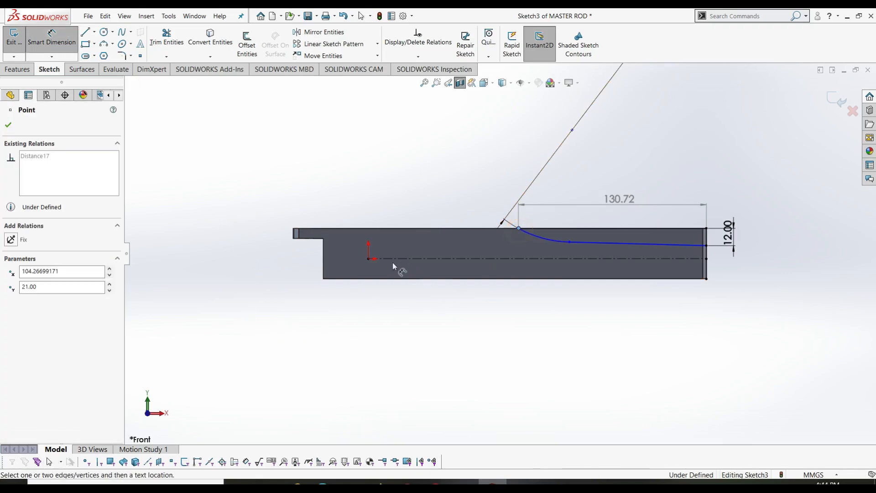
left_click(369, 259)
left_click(422, 201)
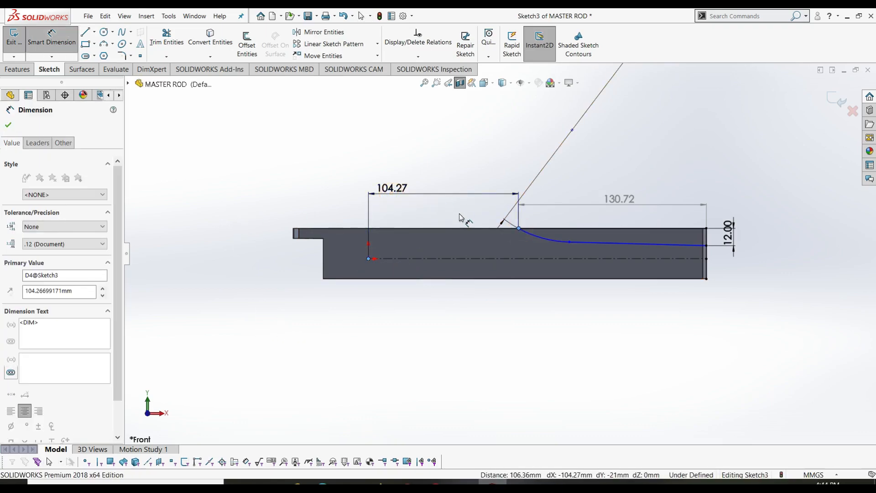
type("87")
key("Return")
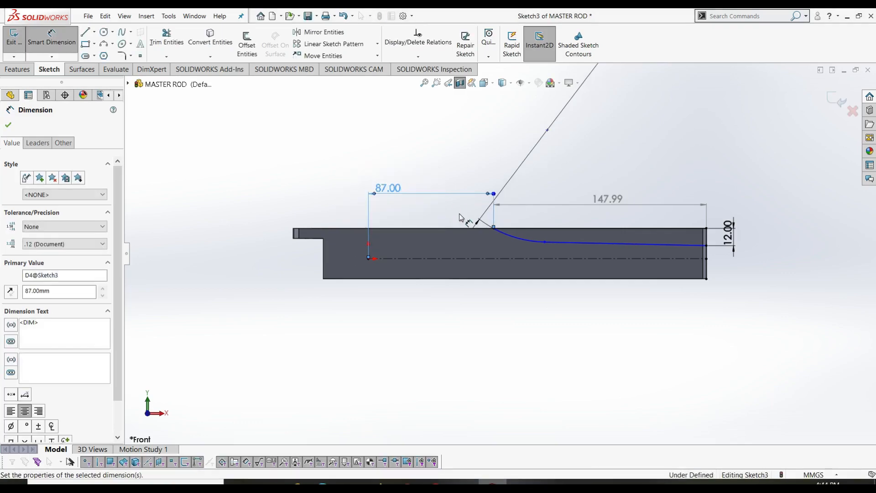
key("Escape")
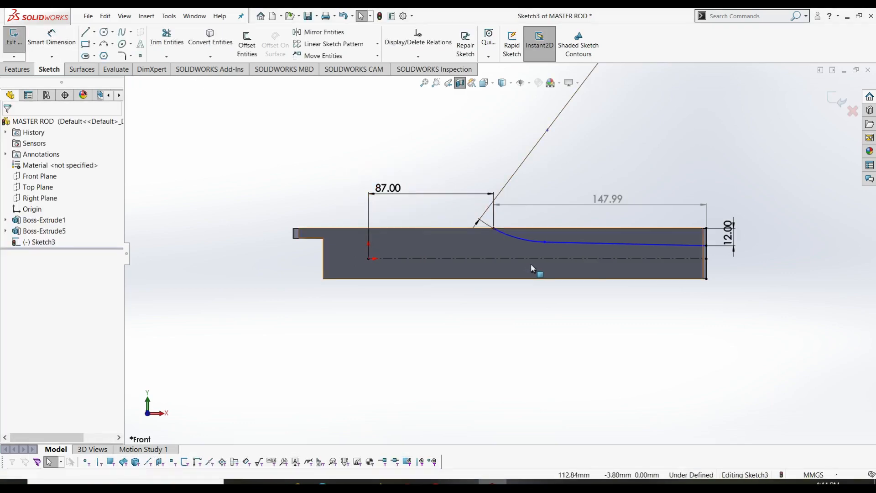
- Add a 112.36 length dimension to the sloped line, then undo it
right_click_drag(217, 354, 229, 256)
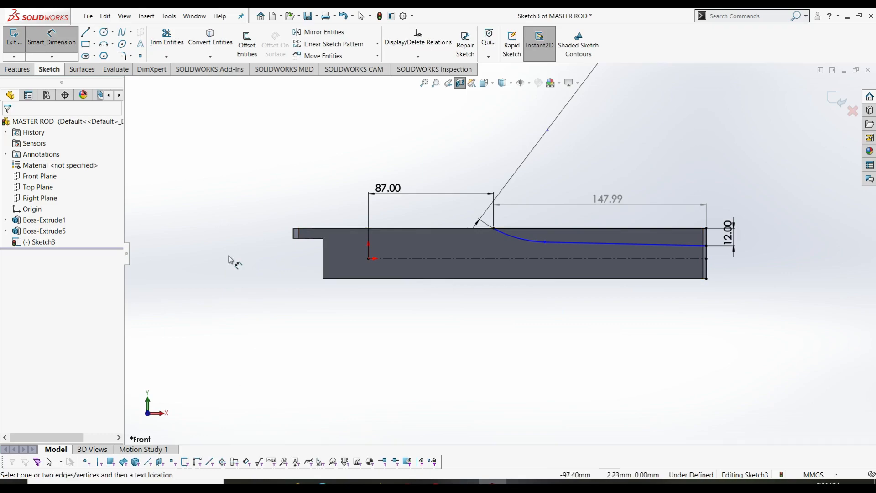
left_click(560, 243)
left_click(497, 251)
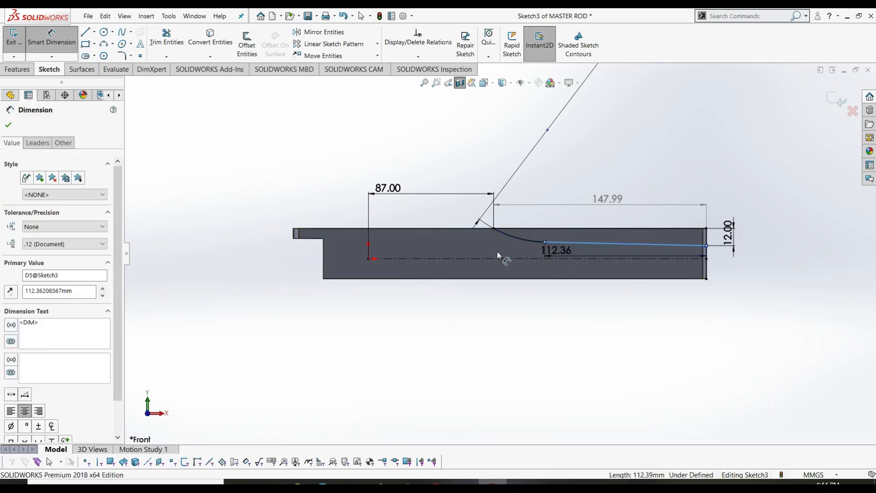
key("Return")
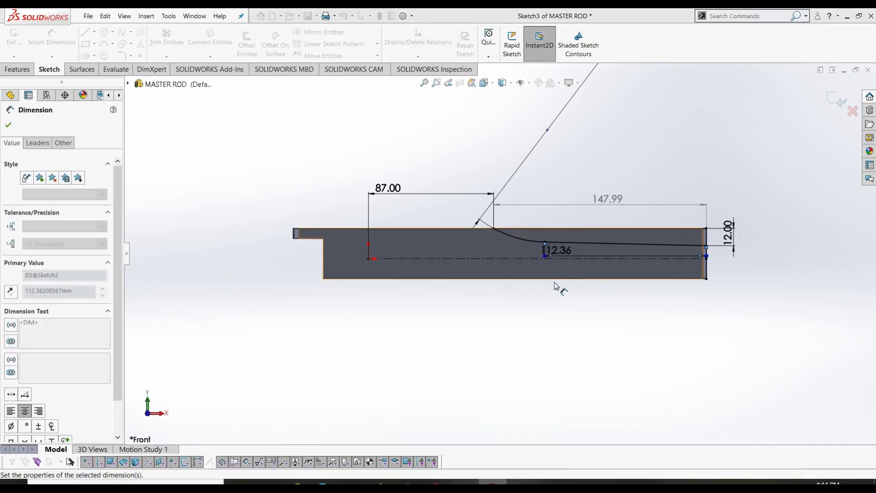
key("Escape")
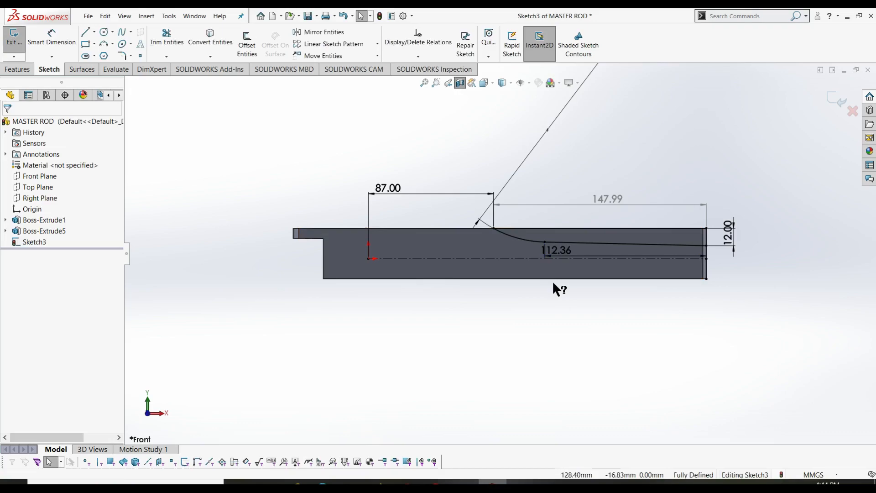
left_click(543, 320)
key("ctrl+z")
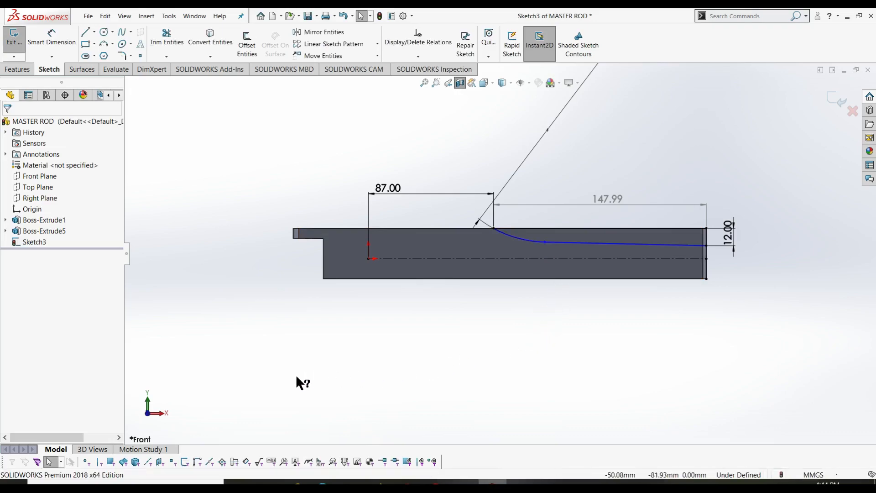
left_click(51, 37)
- Enter 1.5° as the angle between the lower horizontal line and the sloped line
left_click(587, 244)
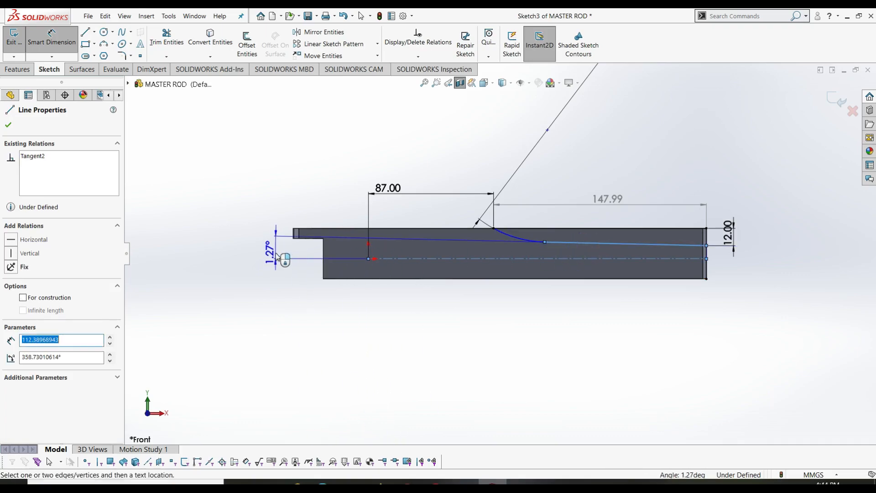
left_click(275, 250)
type("1.5")
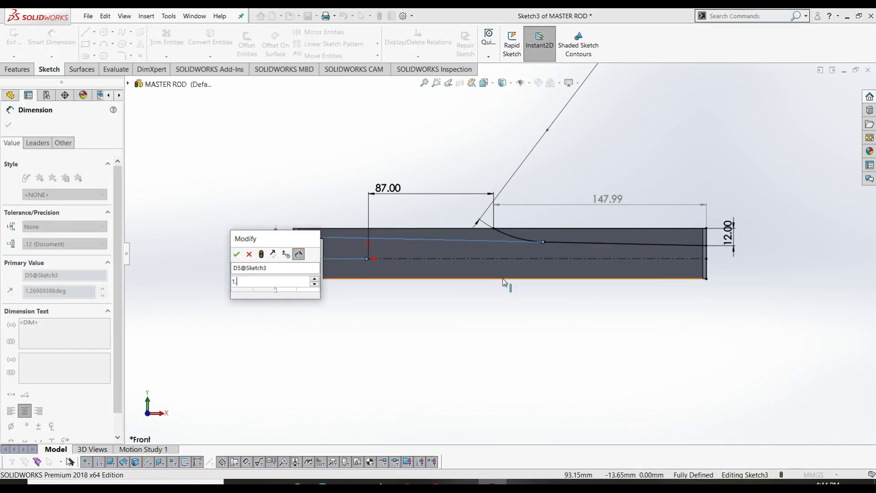
key("Return")
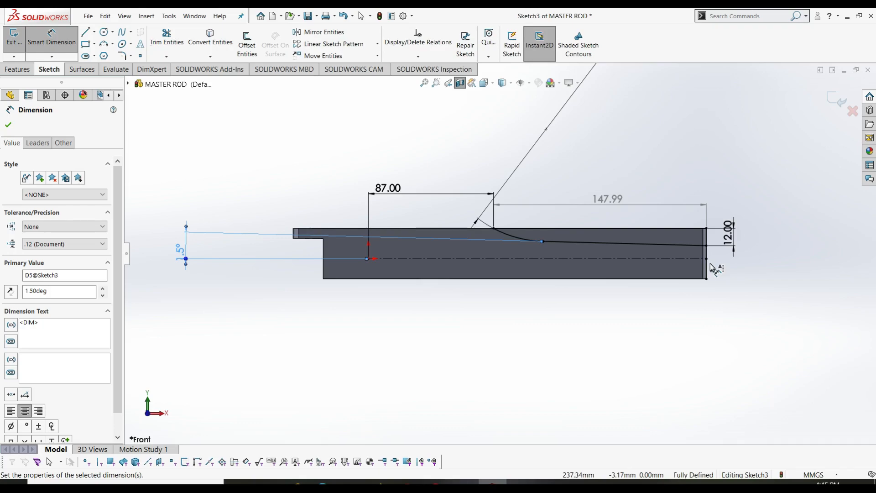
- Trim the right end line back to the centreline and switch to an isometric view
left_click(167, 37)
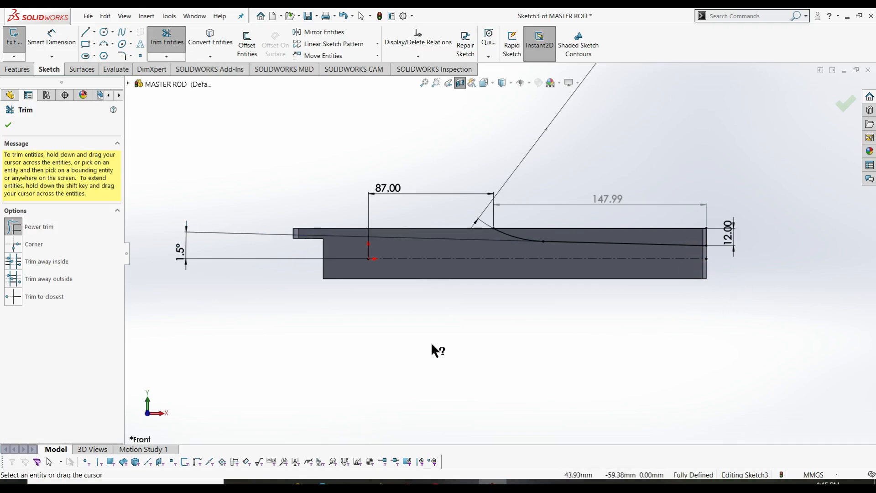
key("Escape")
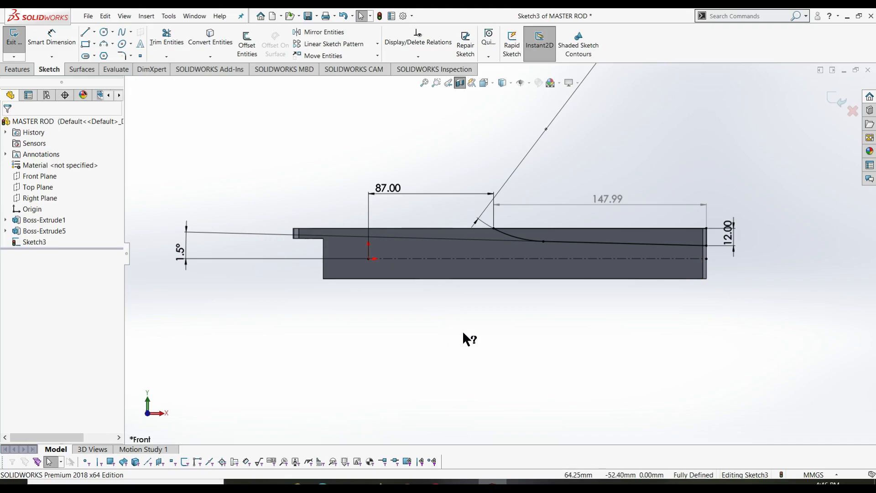
key("ctrl+7")
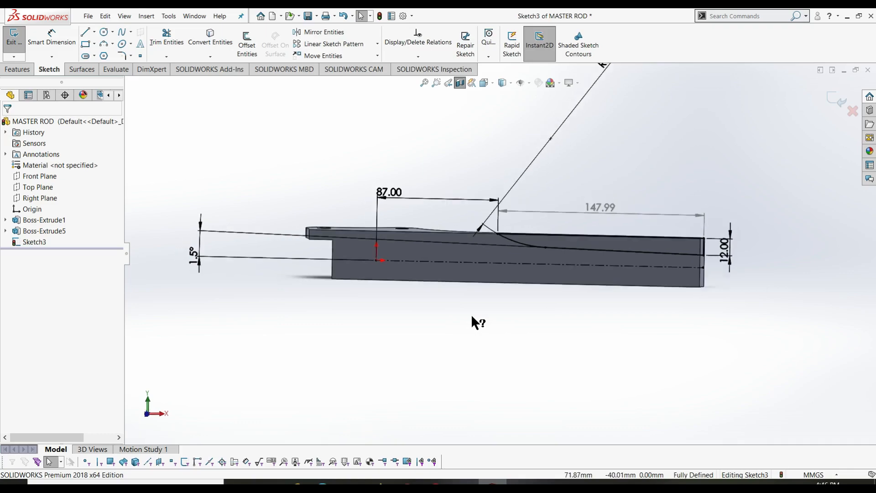
right_click(618, 240)
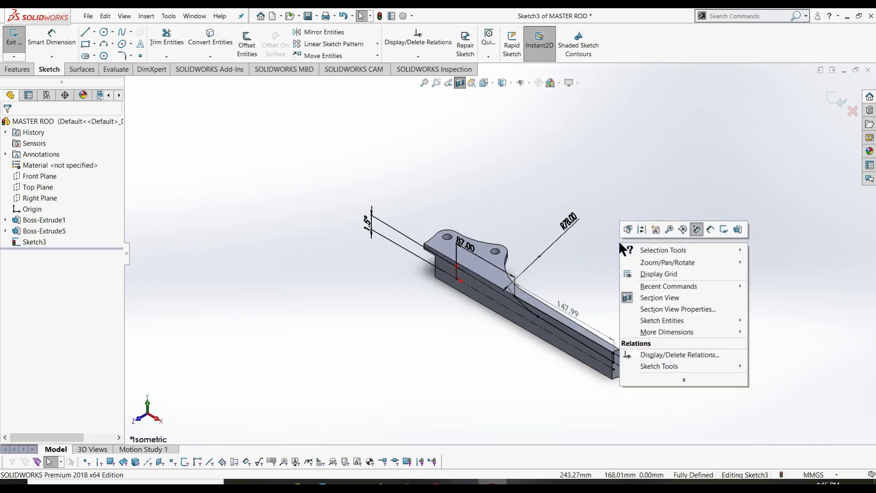
- Exit the sketch and create reference axis Axis1 from the rod's end face
left_click(709, 233)
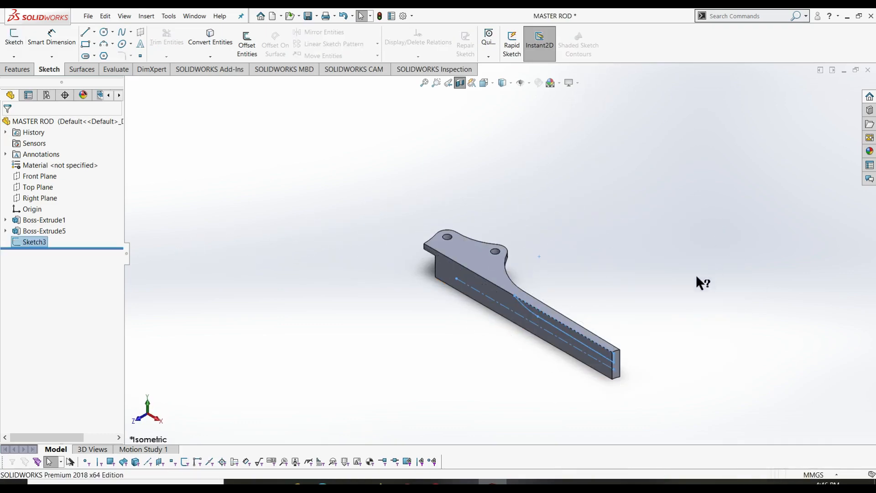
left_click(17, 71)
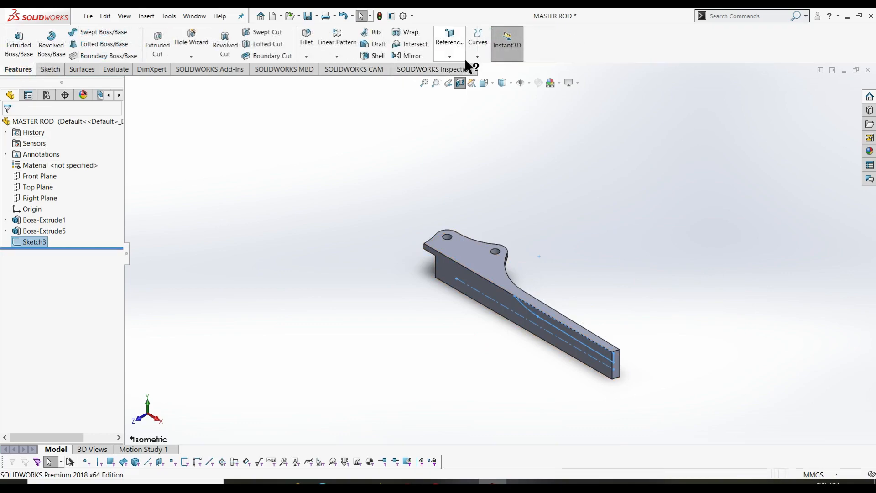
left_click(450, 57)
left_click(523, 81)
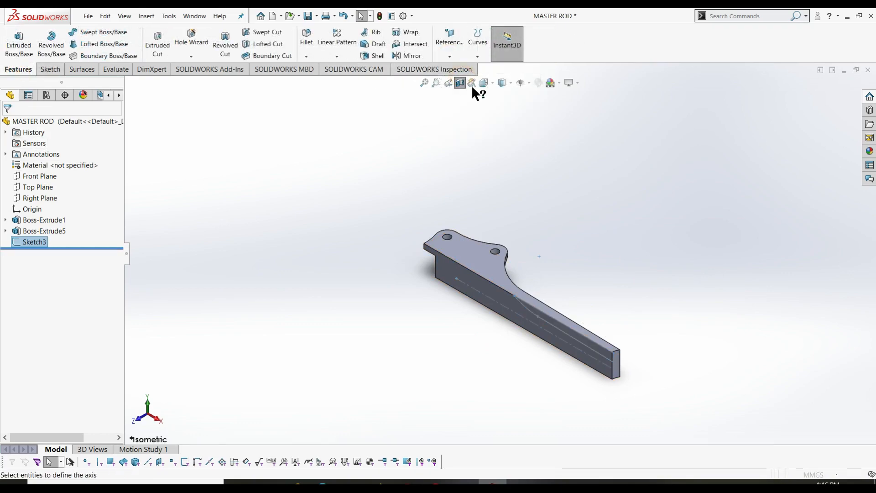
scroll(618, 369, "down", 3)
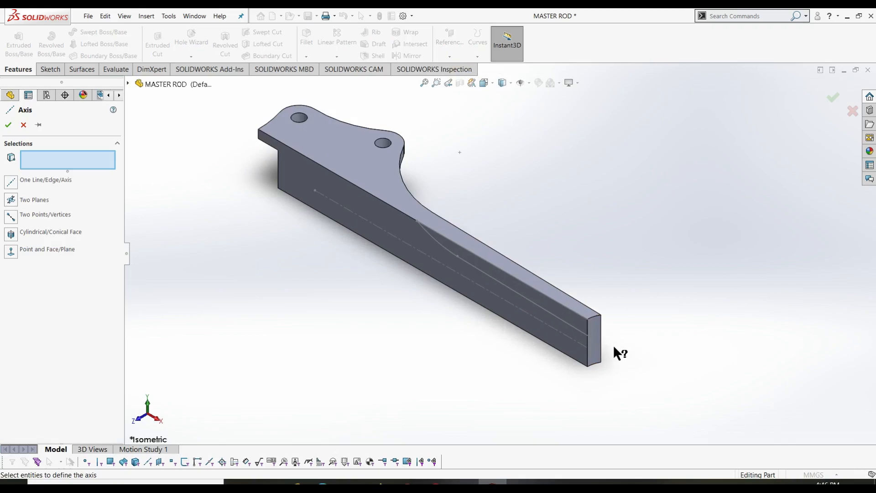
scroll(598, 342, "down", 1)
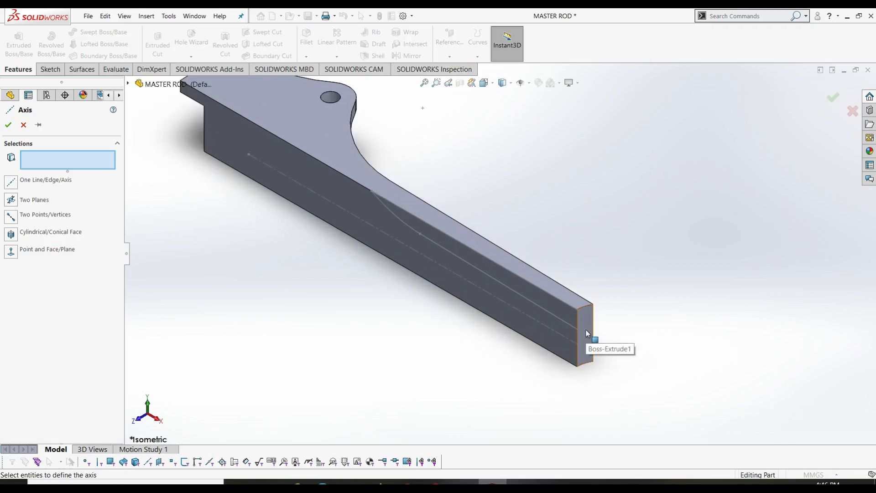
left_click(588, 338)
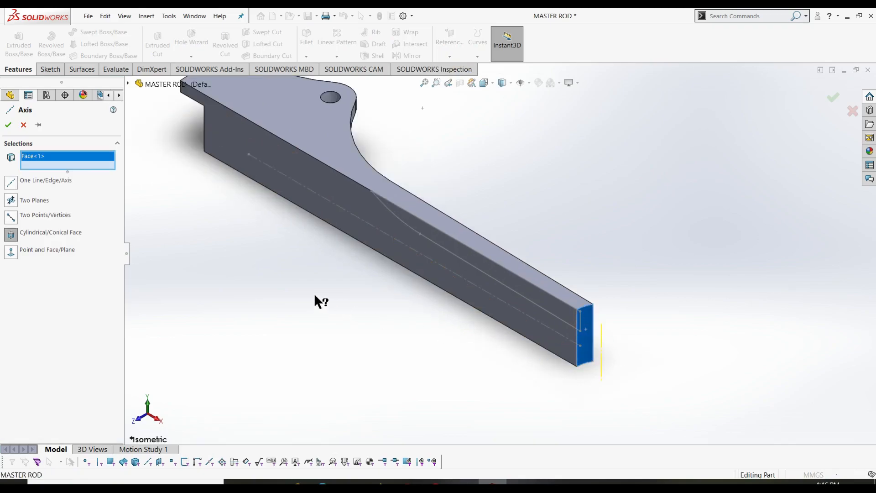
left_click(7, 125)
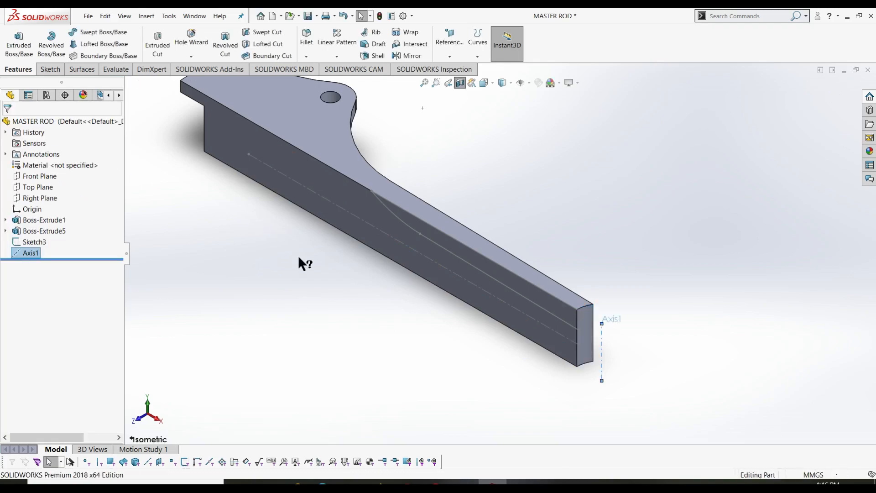
key("z")
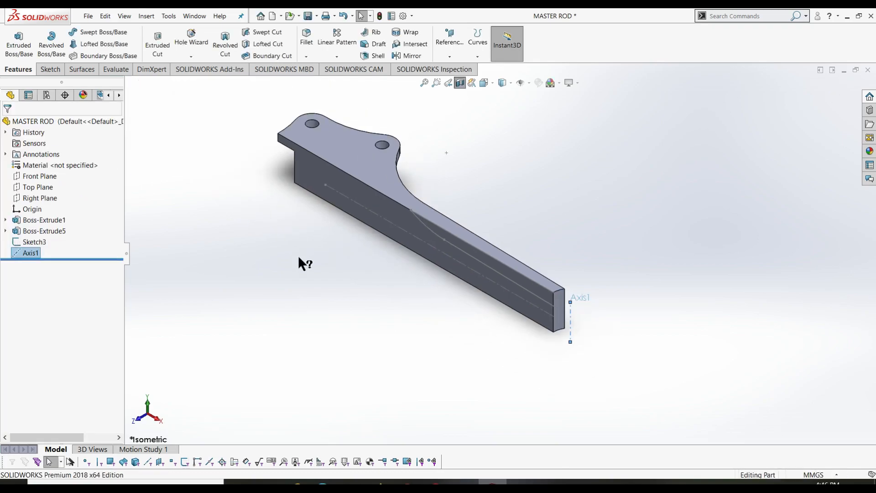
- Revolve-cut Sketch3 around Axis1 to taper the shank, producing Cut-Revolve1
left_click(226, 44)
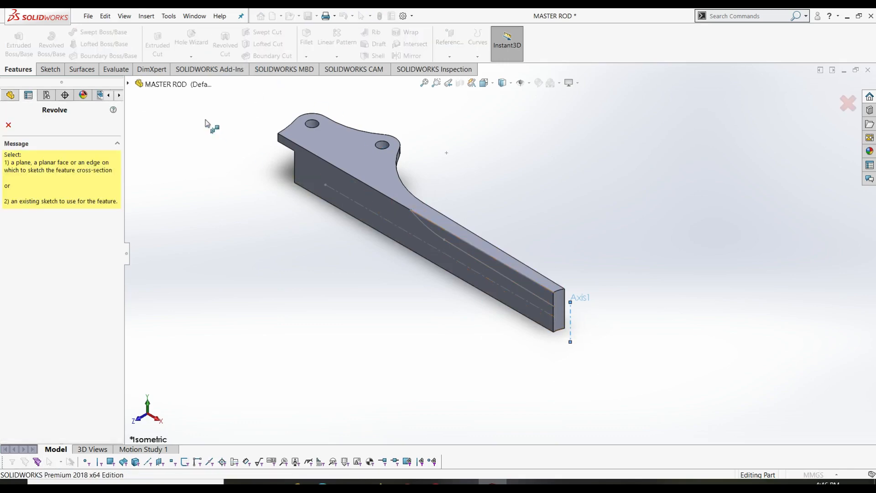
left_click(130, 86)
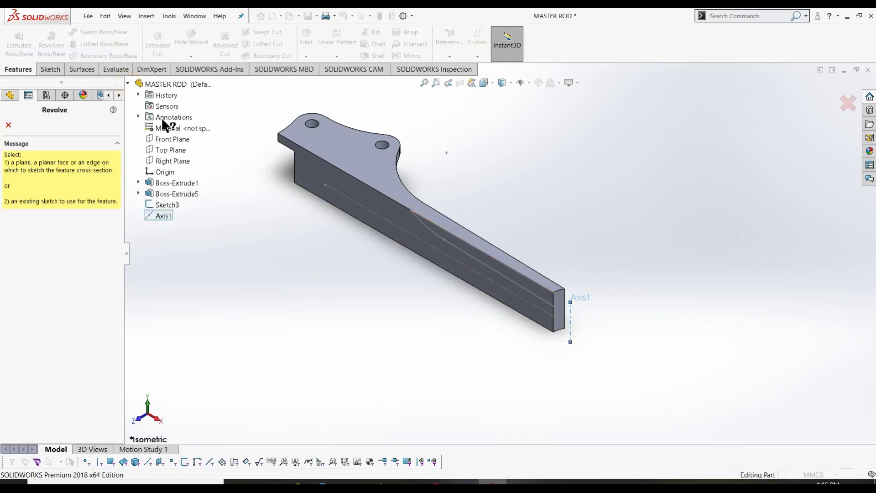
left_click(168, 206)
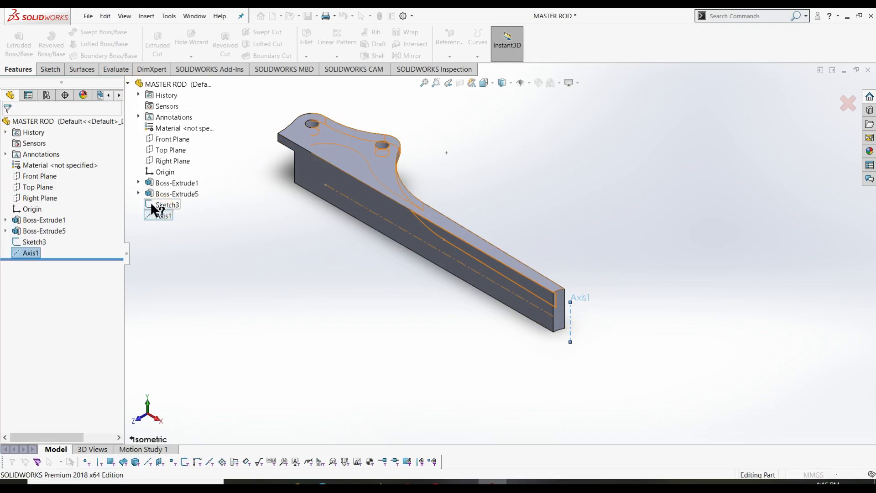
left_click(155, 205)
right_click(82, 158)
left_click(105, 166)
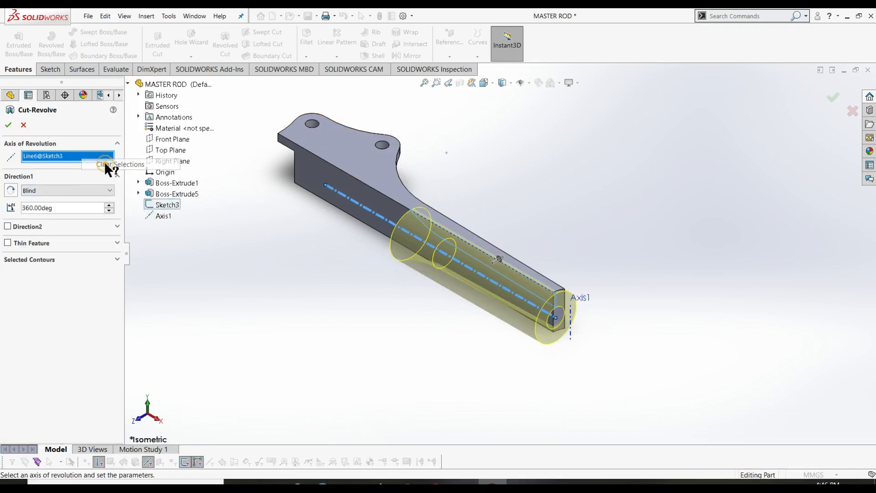
left_click(571, 330)
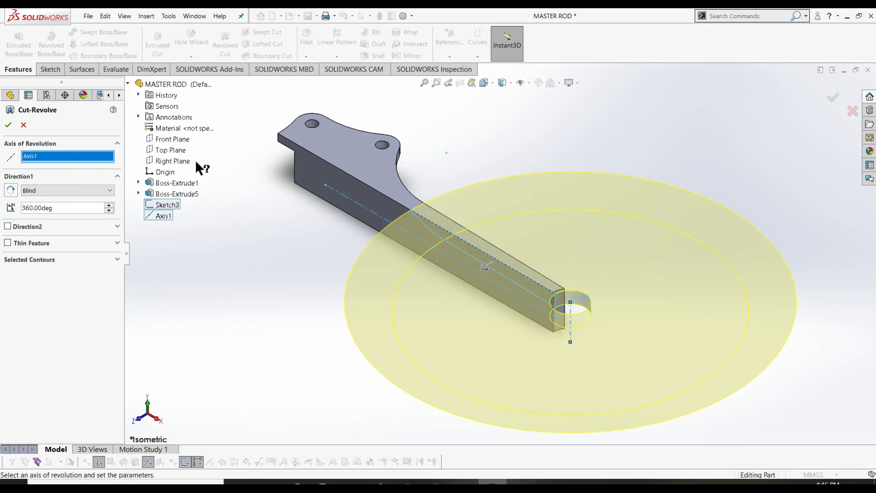
left_click(7, 126)
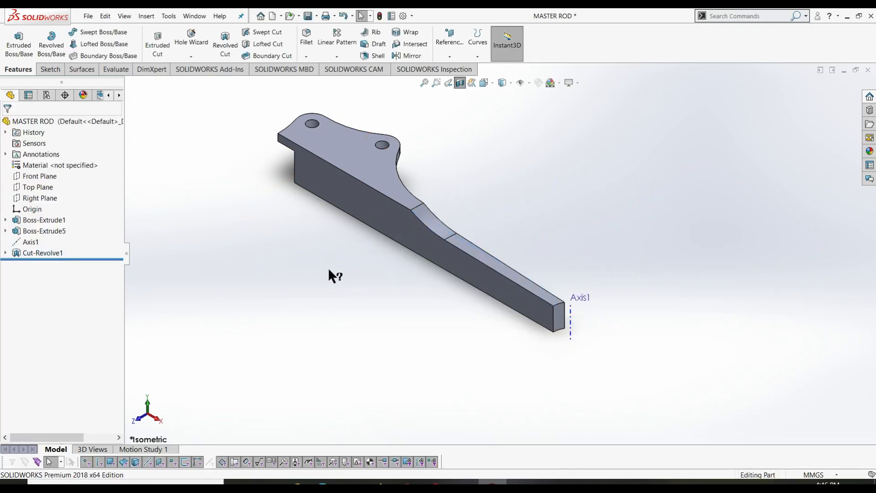
scroll(332, 270, "up", 1)
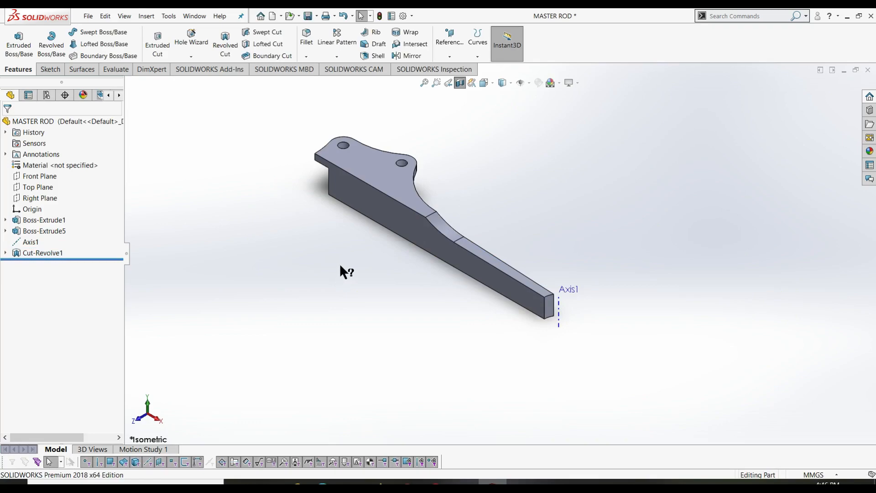
- Turn off the section view to show the full rod and hide Axis1
left_click(459, 84)
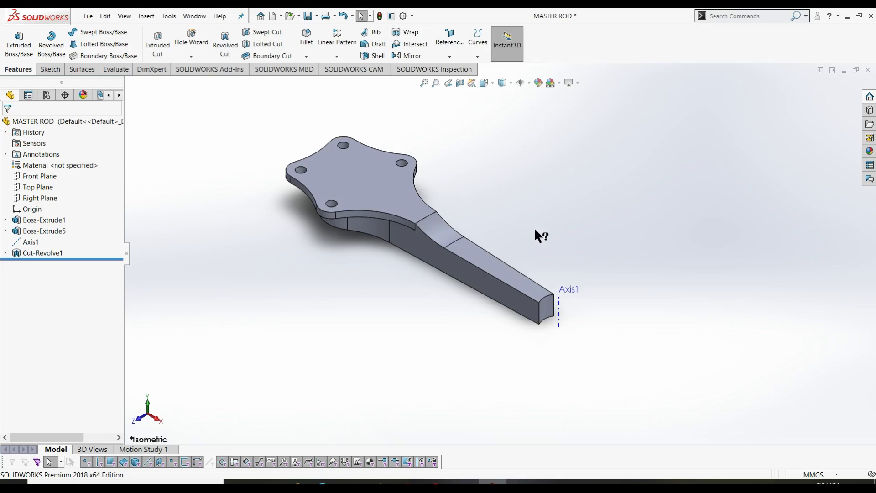
right_click(38, 242)
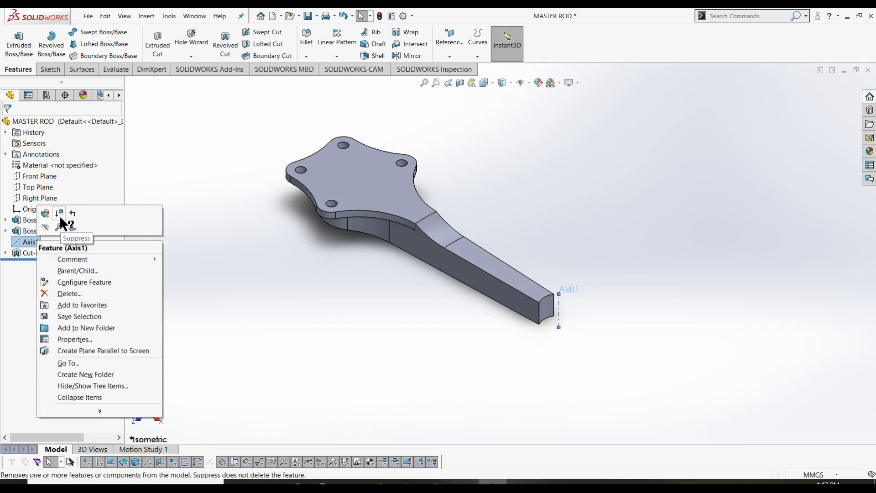
left_click(45, 226)
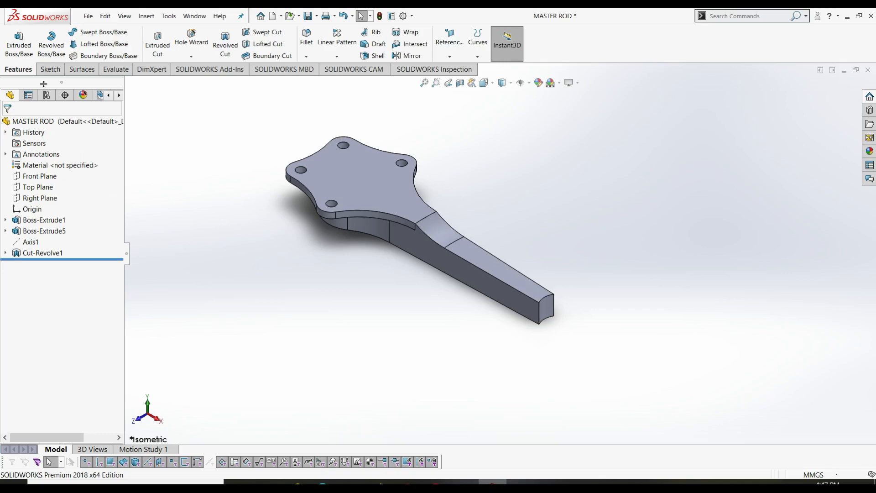
left_click(50, 69)
- Start a sketch on the rod's top face; a first centre-point slot attempt is cancelled
left_click(14, 41)
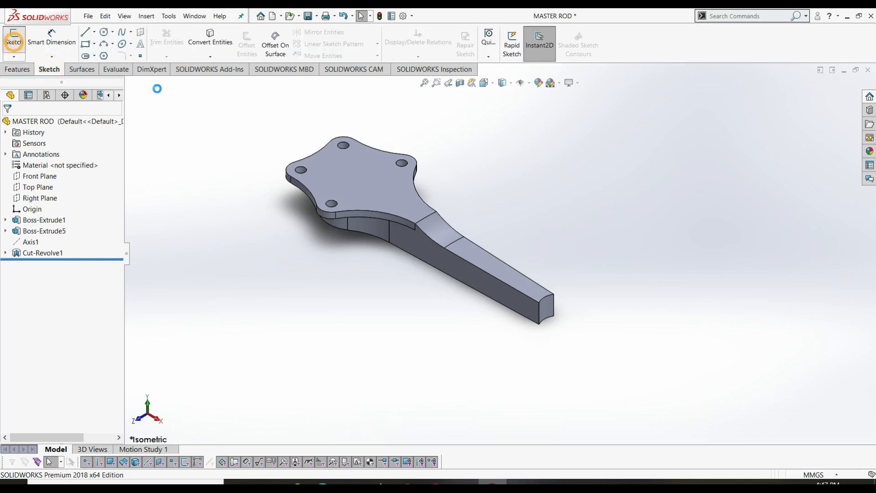
left_click(365, 191)
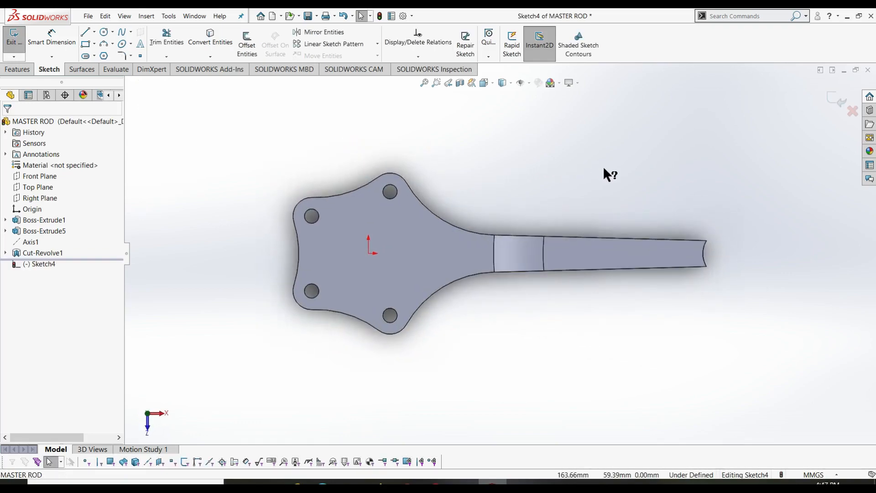
left_click(94, 56)
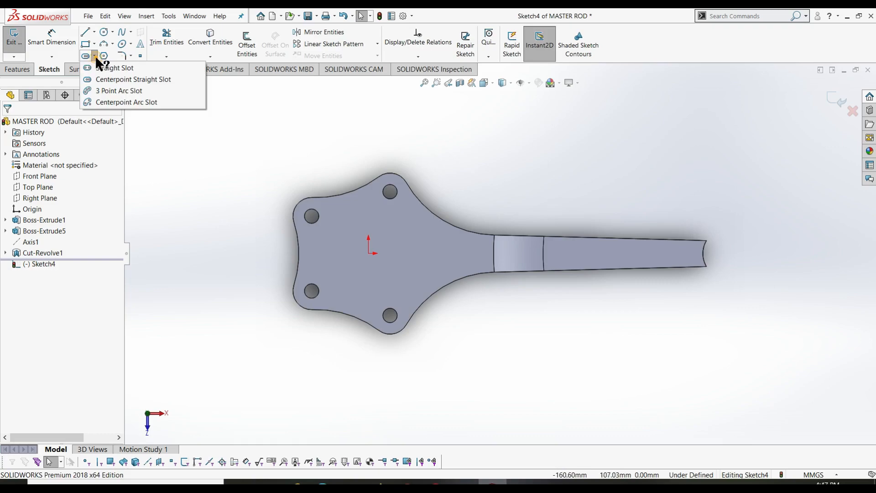
left_click(119, 80)
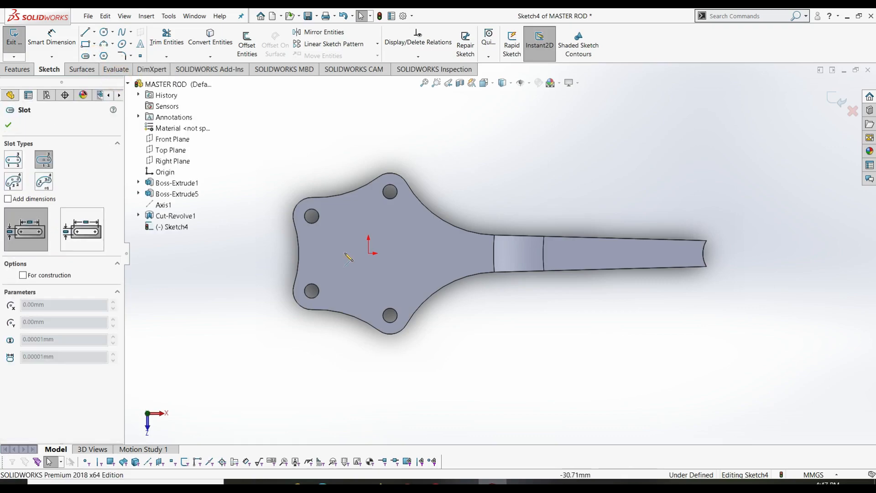
left_click(378, 254)
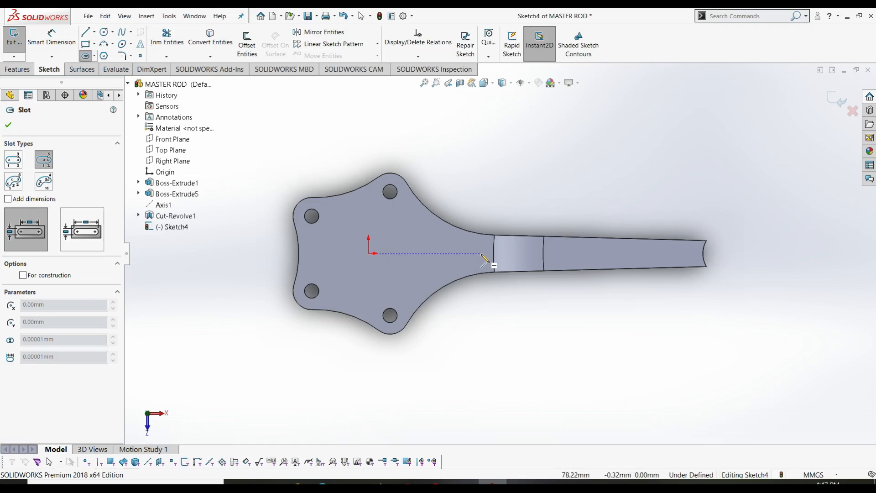
left_click(481, 253)
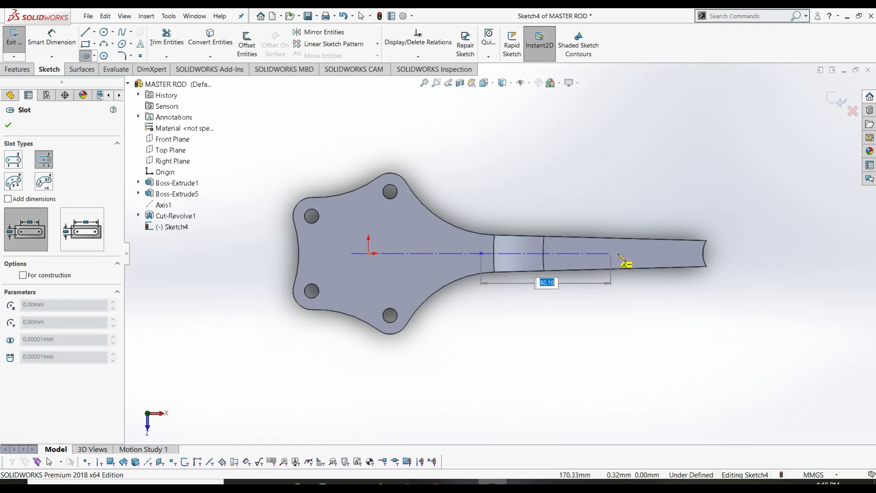
left_click(619, 253)
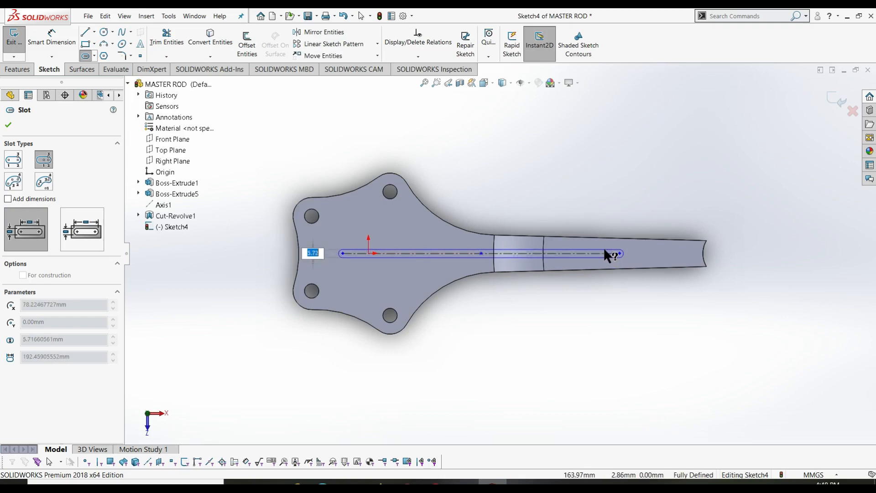
key("Escape")
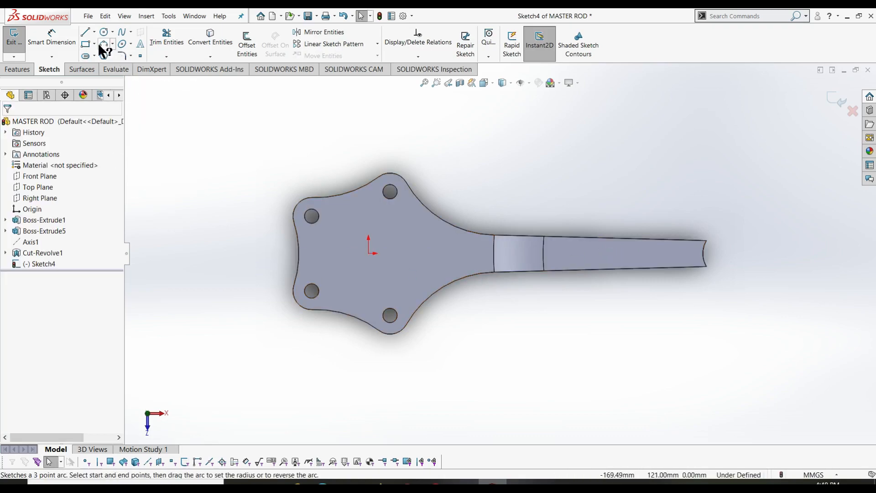
- Draw a straight slot along the shank's centreline, setting start, end and width
left_click(94, 55)
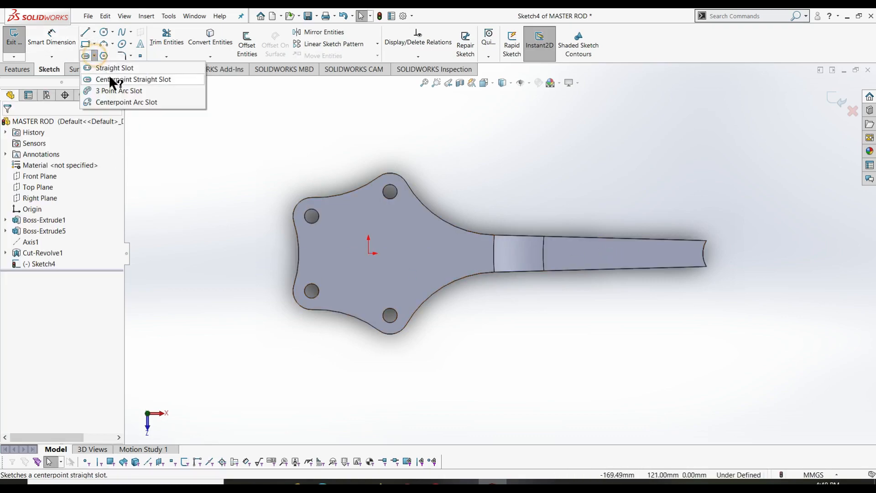
left_click(110, 80)
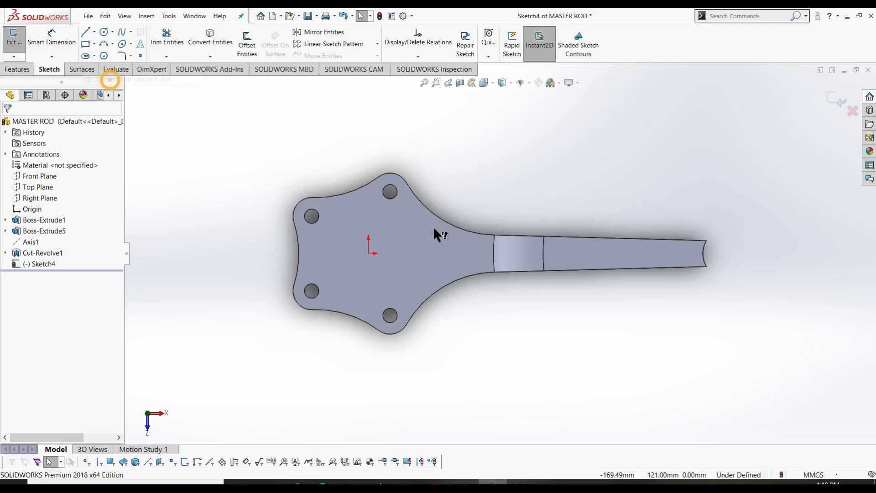
left_click(478, 253)
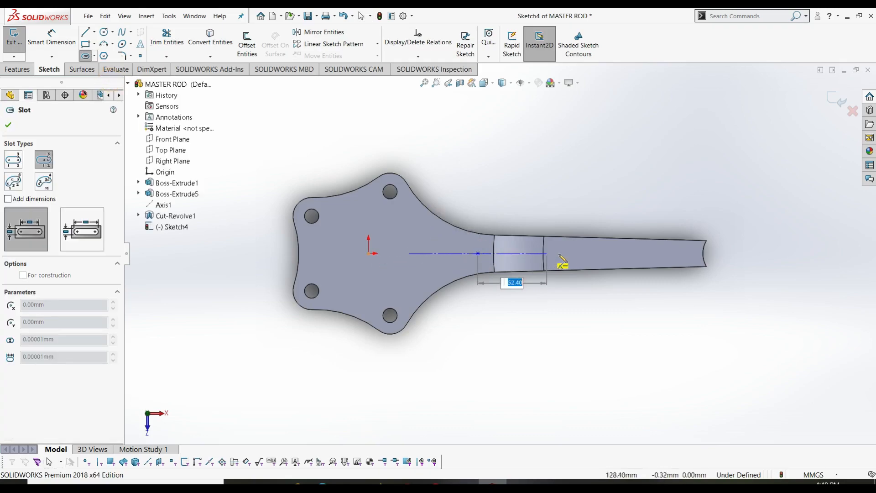
key("Escape")
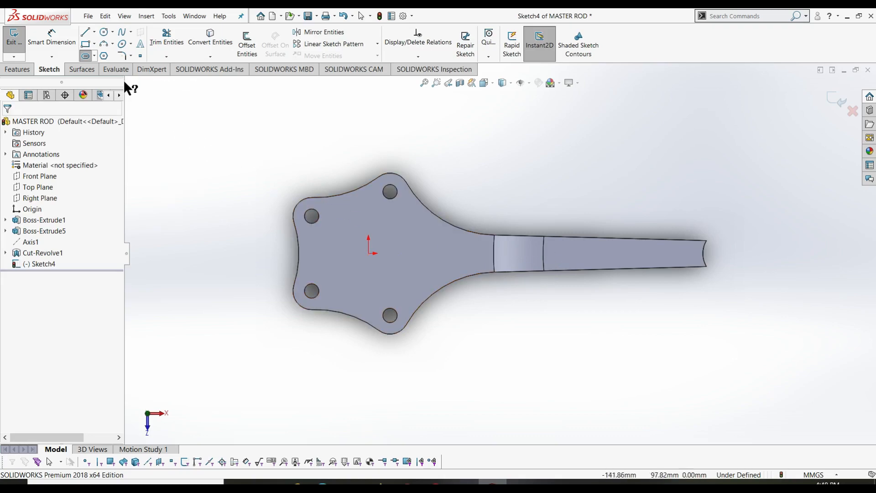
left_click(94, 54)
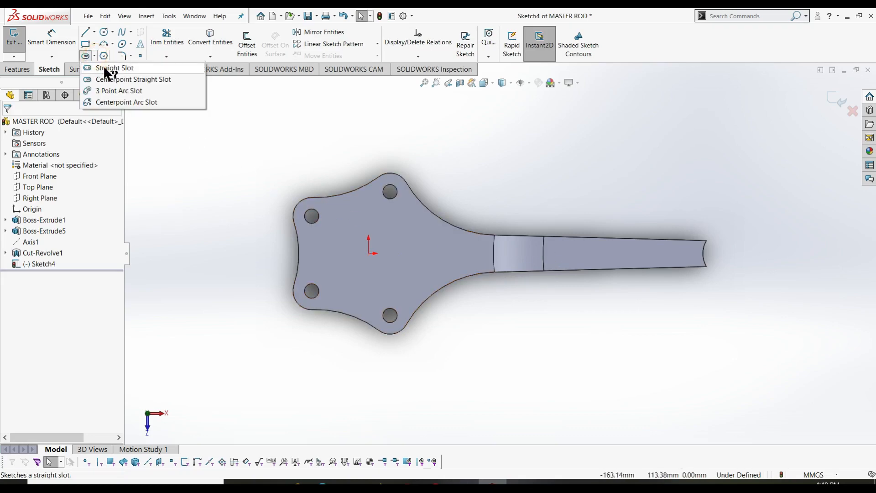
left_click(111, 69)
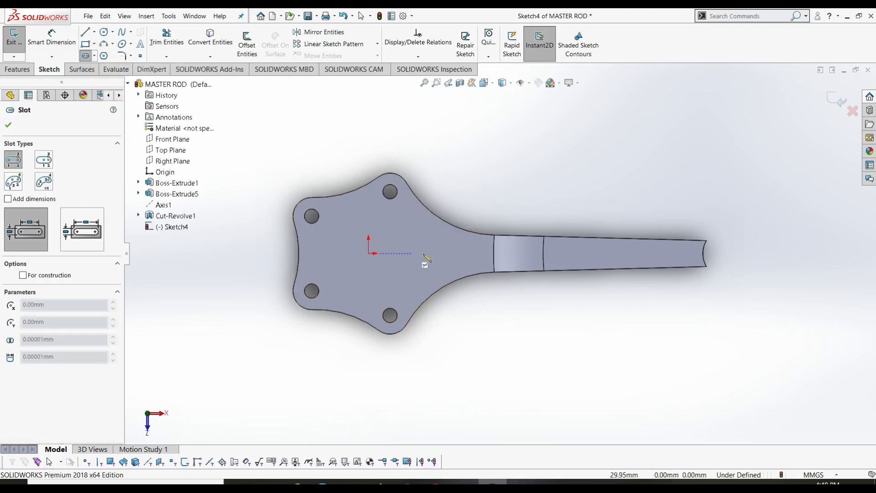
left_click(475, 254)
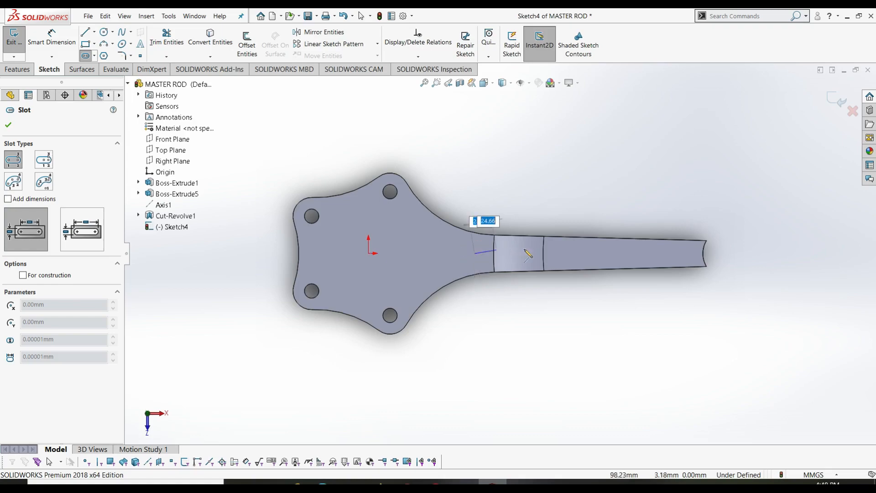
left_click(581, 253)
left_click(593, 259)
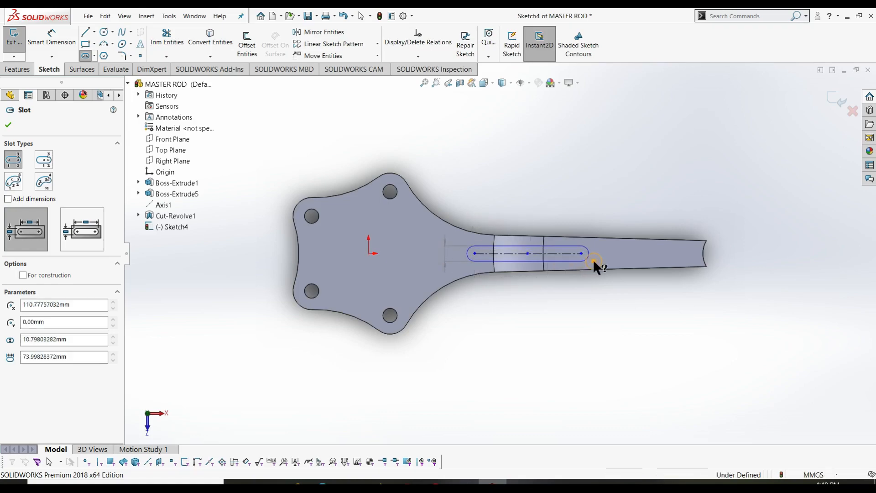
key("Escape")
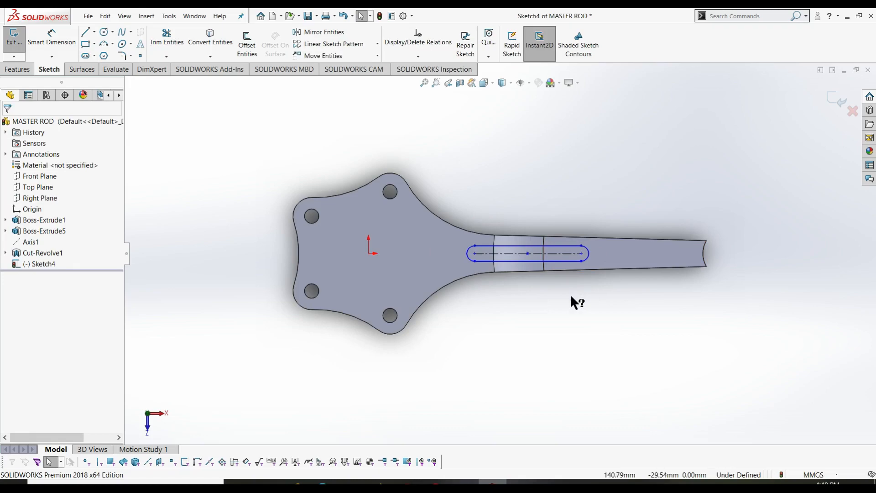
- Dimension the slot 150 mm long and 70 mm from the origin
right_click_drag(481, 349, 481, 161)
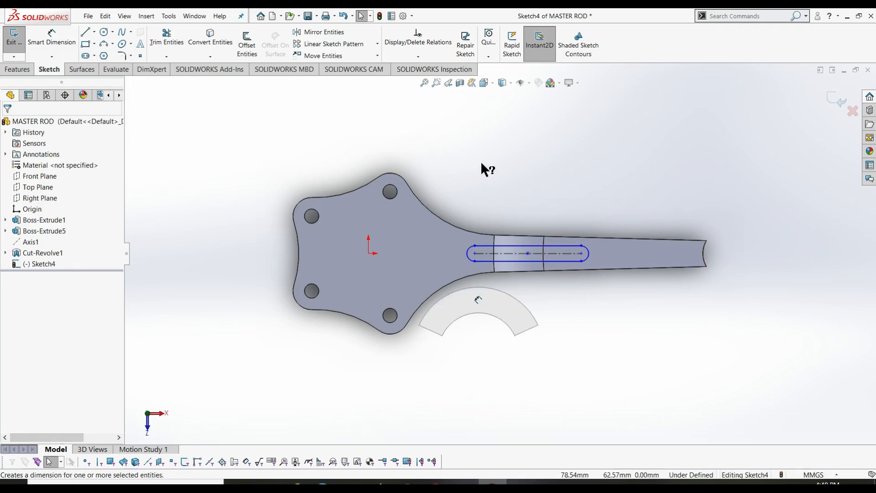
left_click(488, 261)
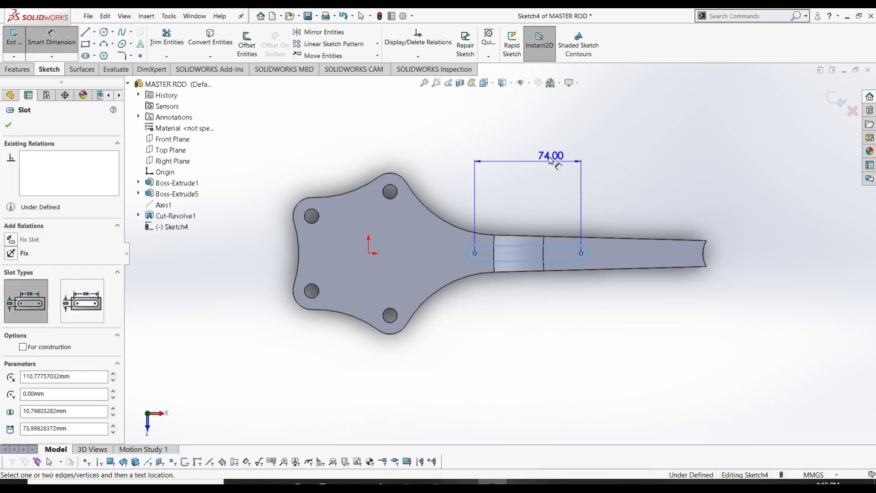
left_click(551, 156)
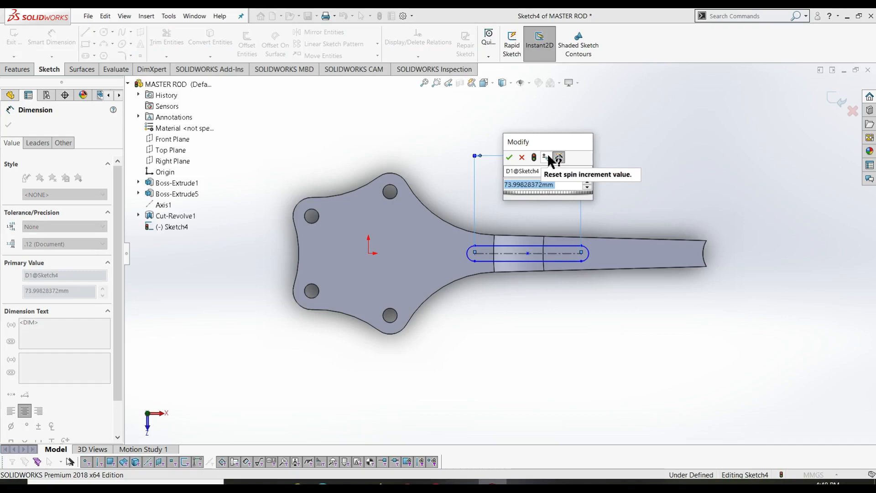
type("150")
key("Return")
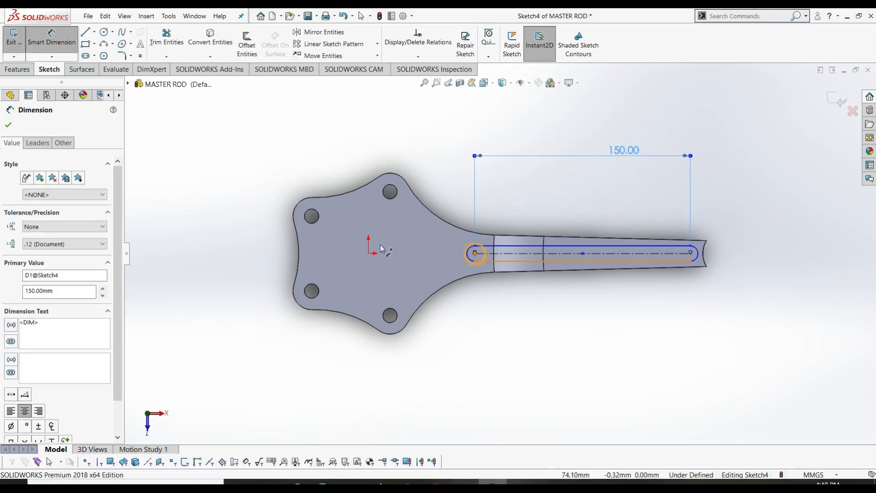
left_click(475, 253)
left_click(369, 254)
left_click(382, 154)
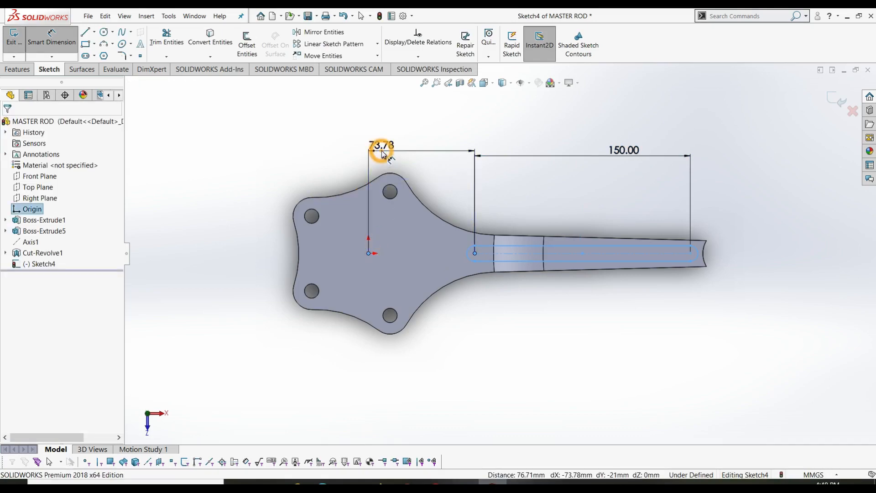
type("70")
key("Return")
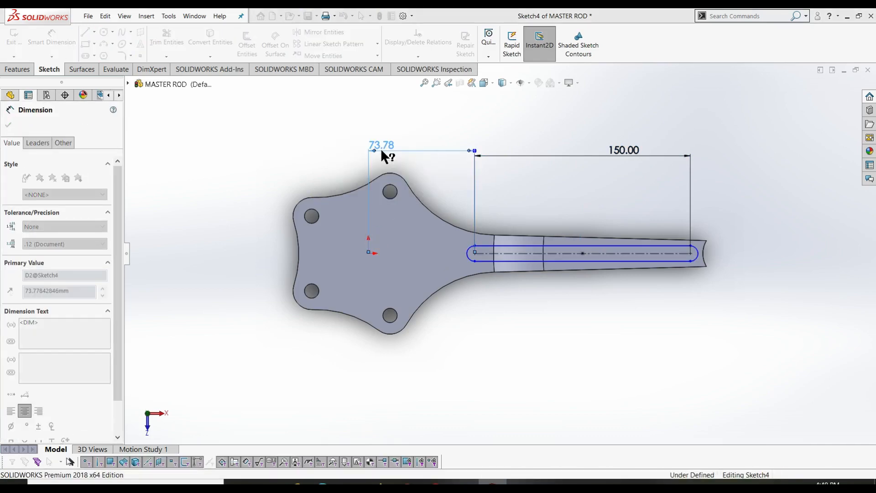
- Give the slot ends a 6 mm radius and exit the sketch
left_click(465, 256)
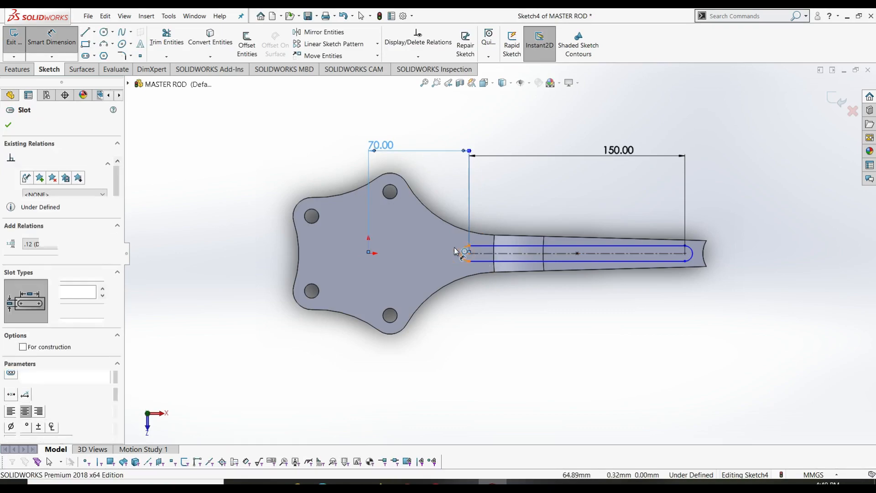
left_click(490, 255)
type("6")
key("Return")
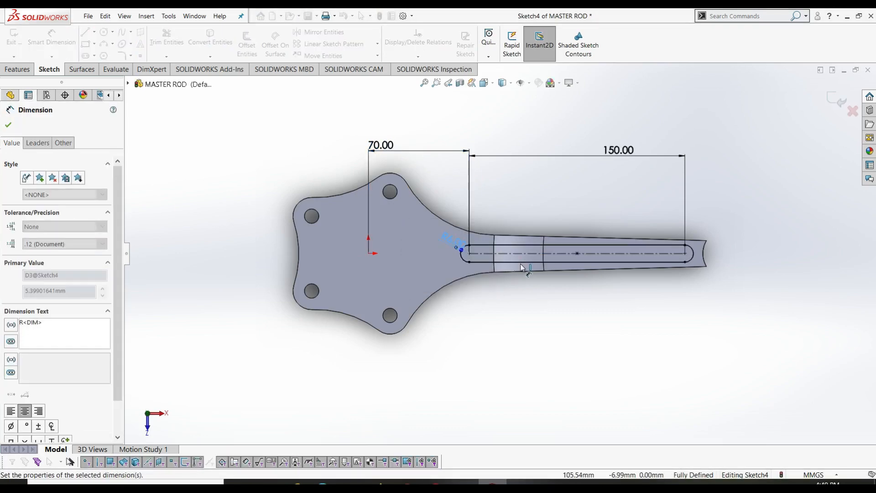
key("Escape")
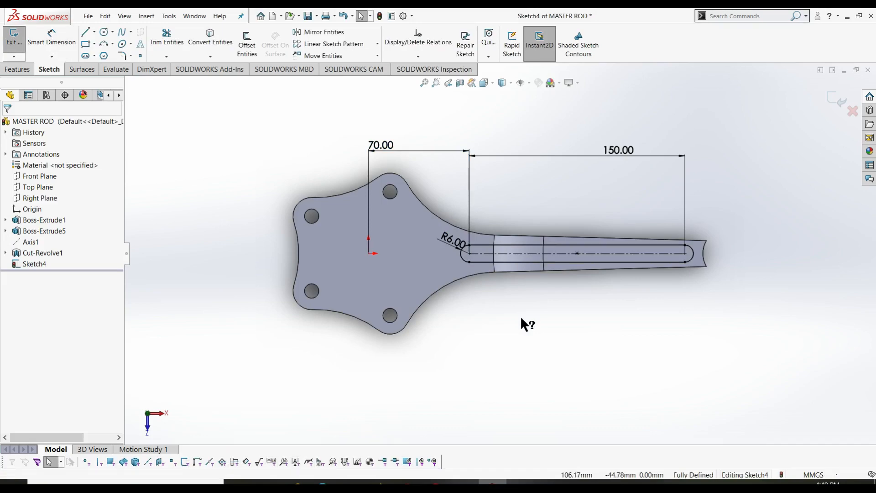
right_click(532, 175)
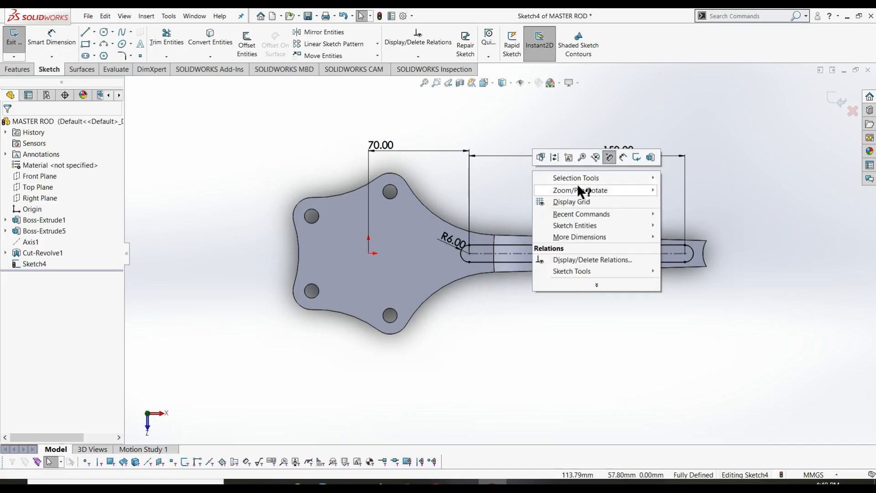
left_click(636, 157)
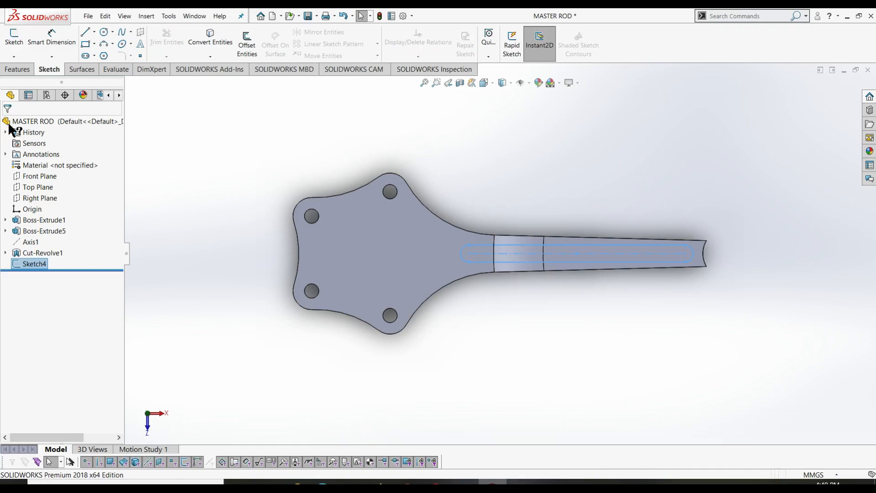
- Extrude-cut the slot sketch blind 18.5 mm into the shank, creating Cut-Extrude1
key("ctrl+7")
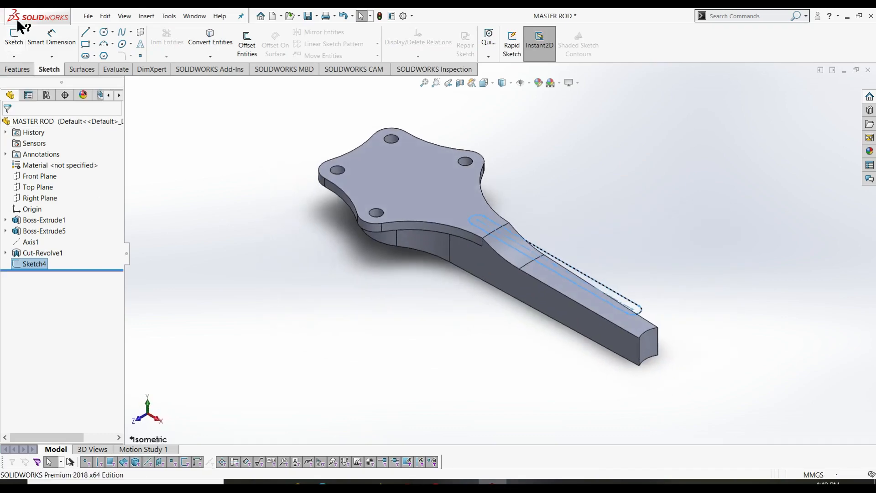
left_click(9, 71)
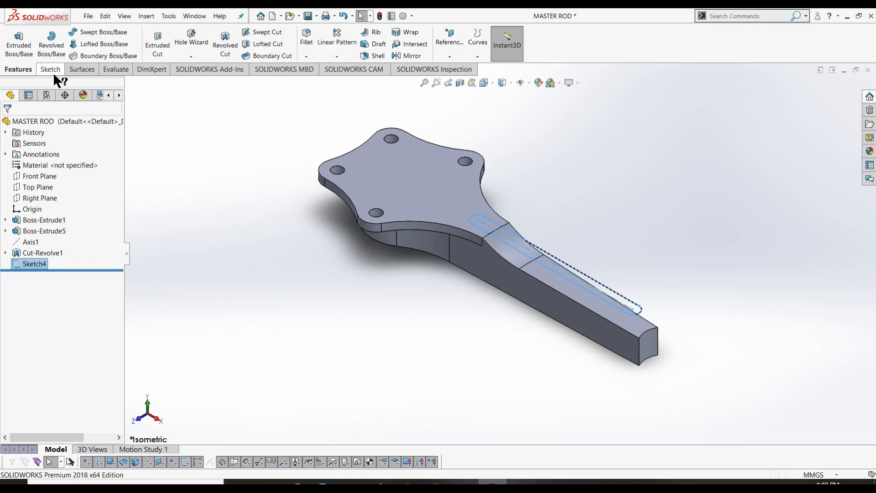
left_click(159, 48)
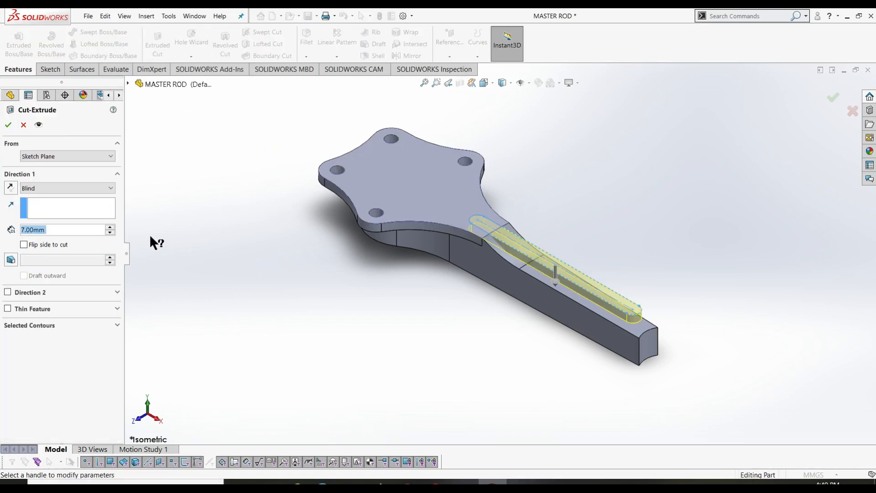
double_click(64, 230)
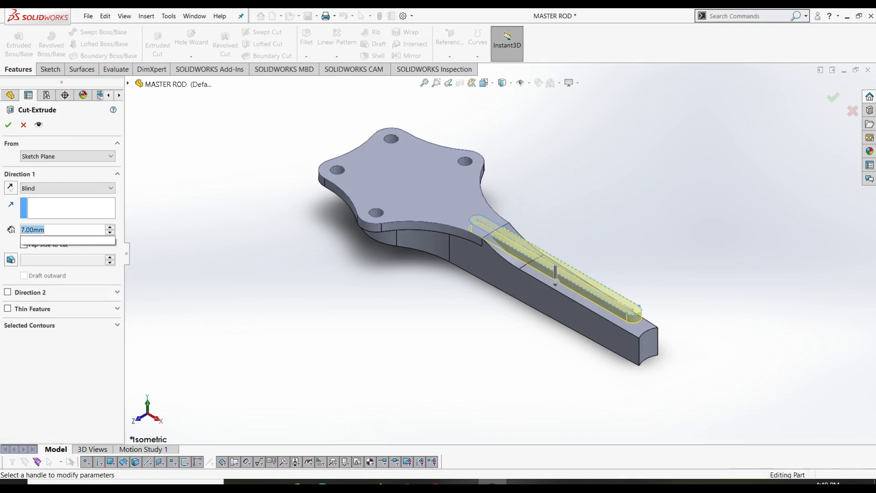
type("18.5")
key("Tab")
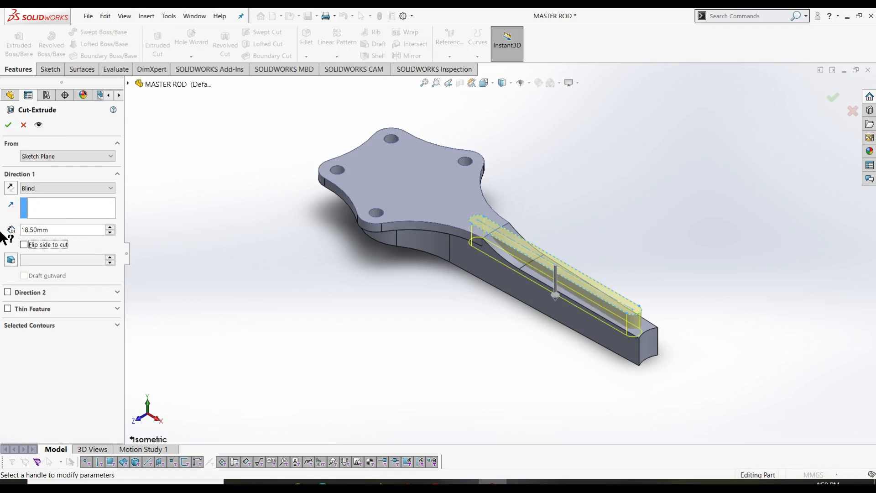
left_click(9, 125)
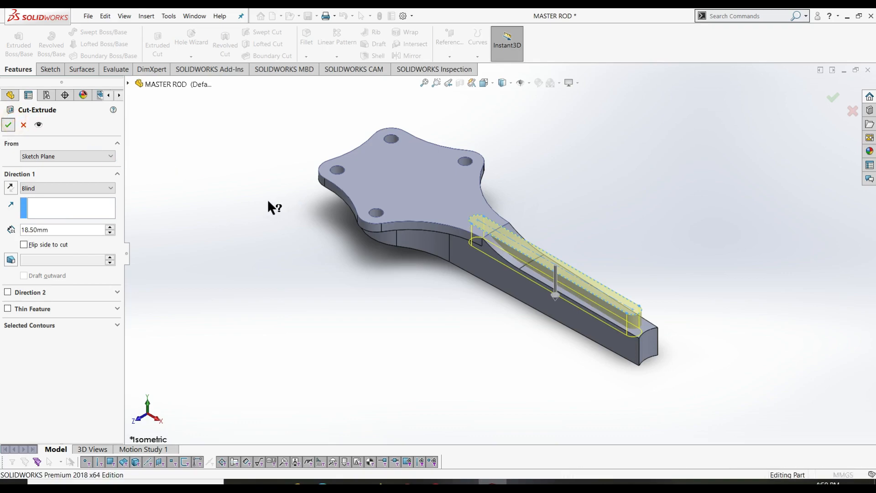
left_click(251, 196)
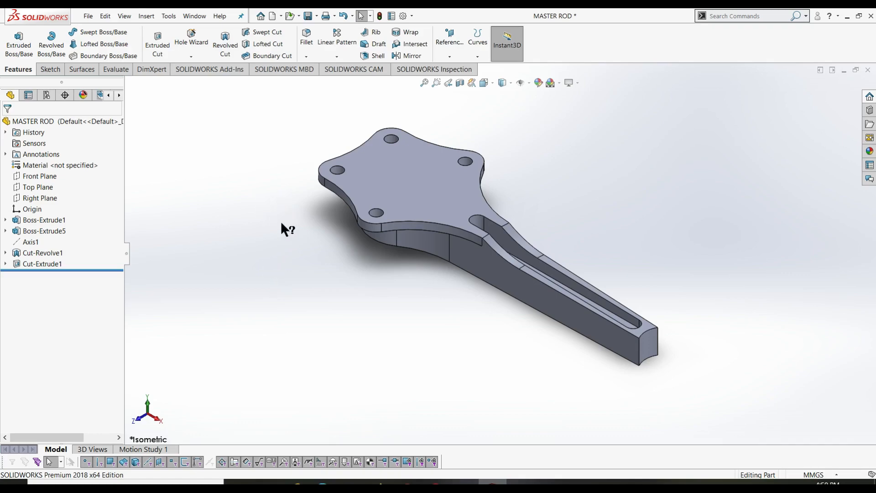
- Start a sketch on the big end's top face and draw a circle centred on the origin
left_click(50, 68)
left_click(14, 39)
left_click(384, 163)
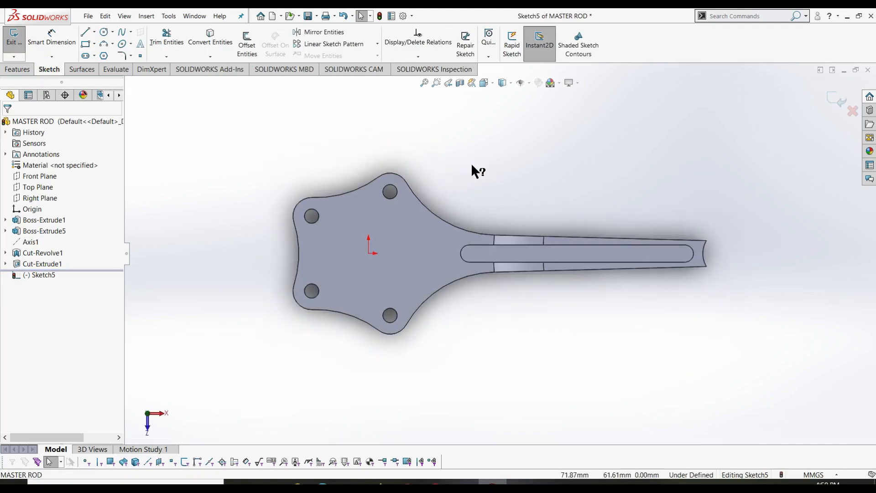
right_click_drag(471, 163, 575, 160)
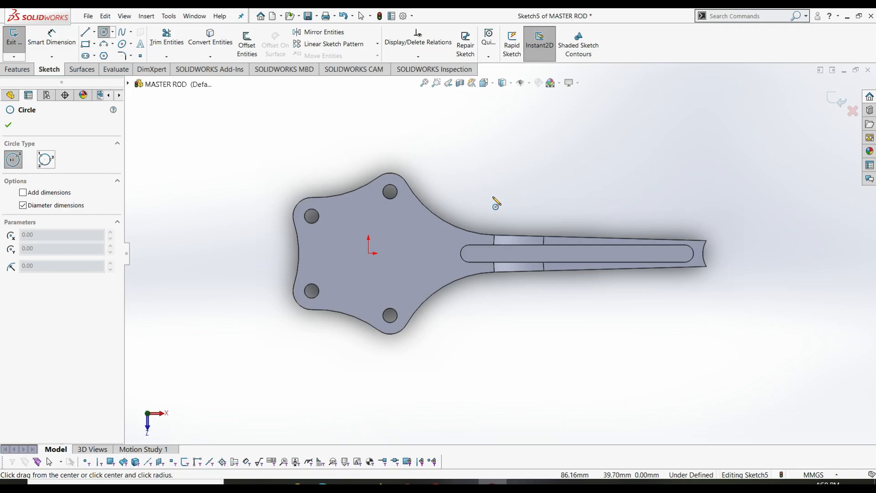
left_click(368, 252)
left_click(394, 262)
- Dimension the circle to 63 mm diameter and exit the sketch
right_click_drag(469, 331, 467, 283)
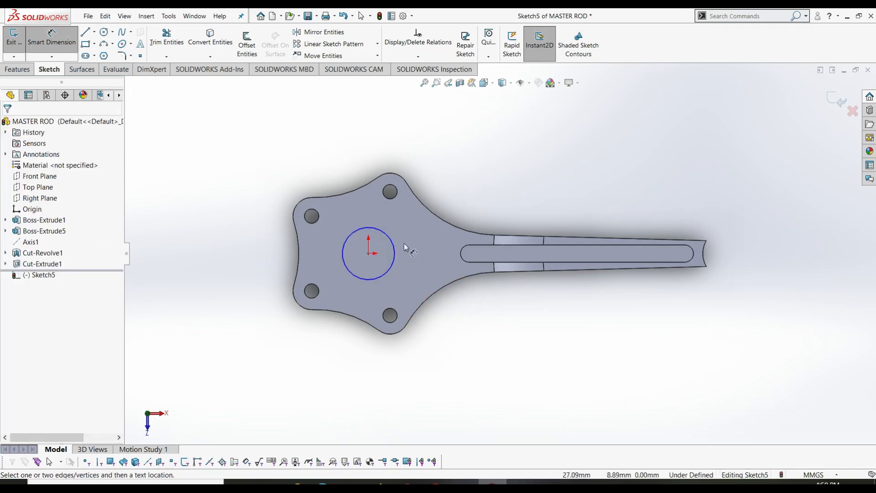
left_click(395, 244)
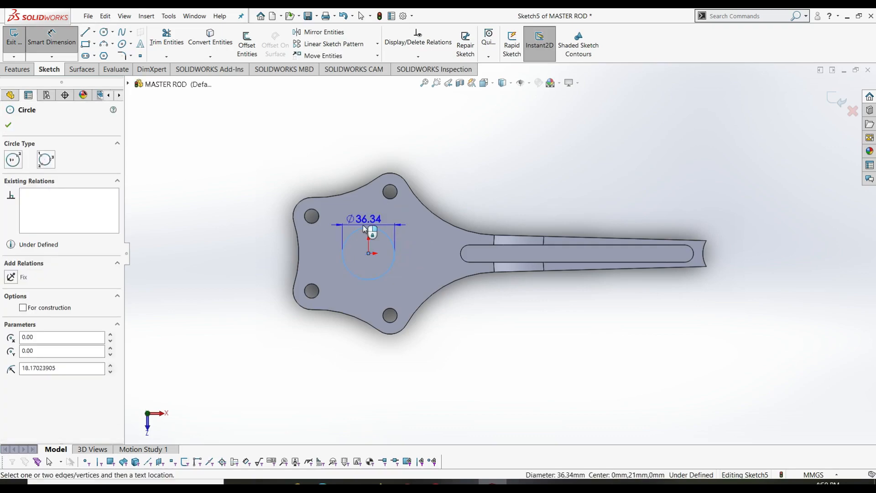
left_click(365, 212)
left_click(415, 215)
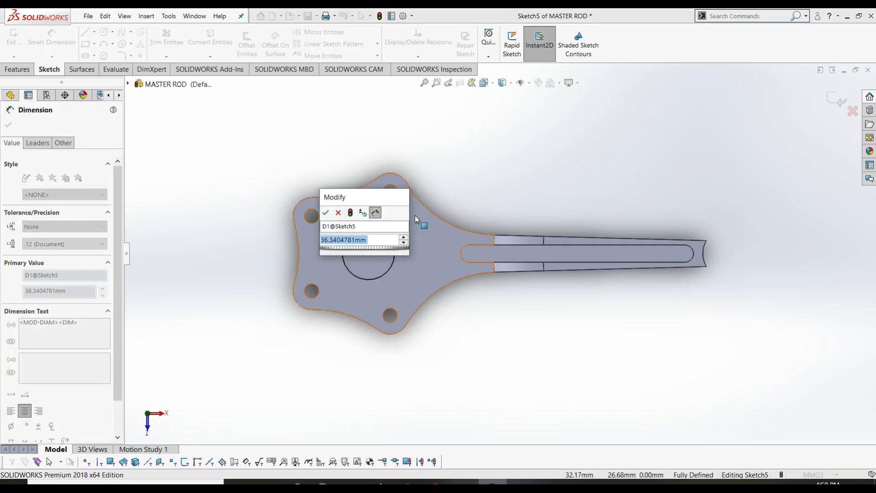
key("Return")
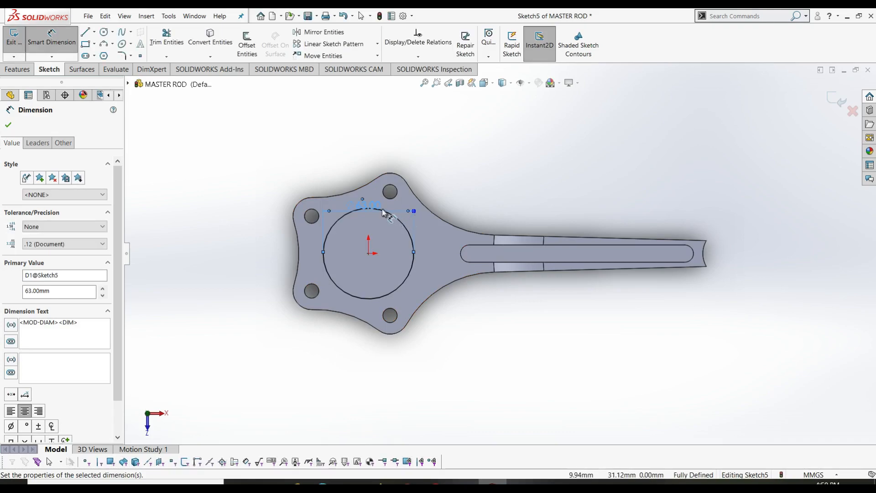
left_click_drag(369, 206, 376, 155)
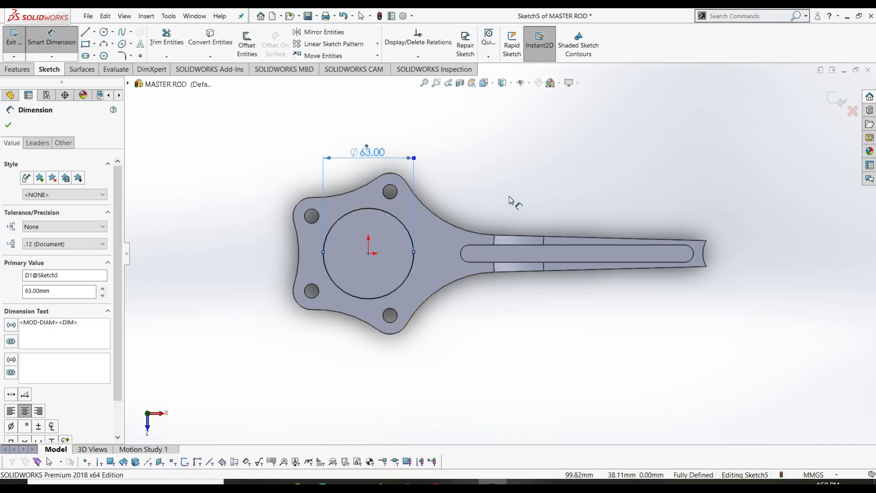
key("Escape")
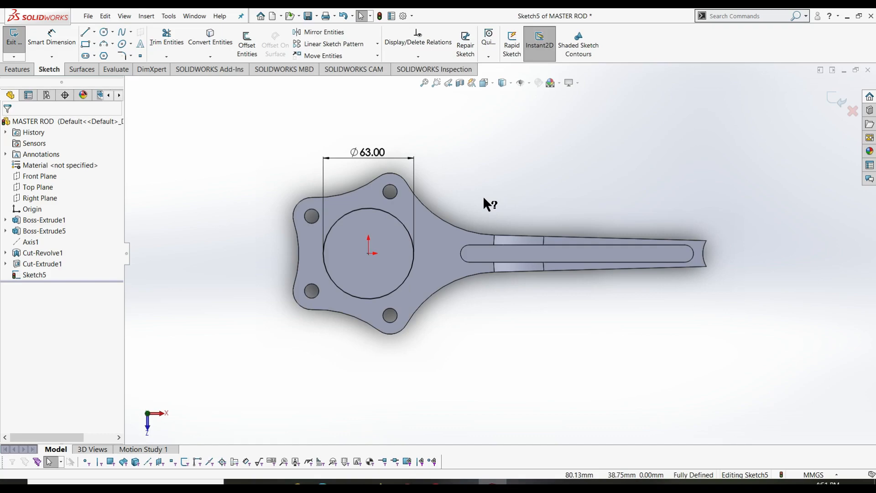
right_click(529, 180)
left_click(636, 166)
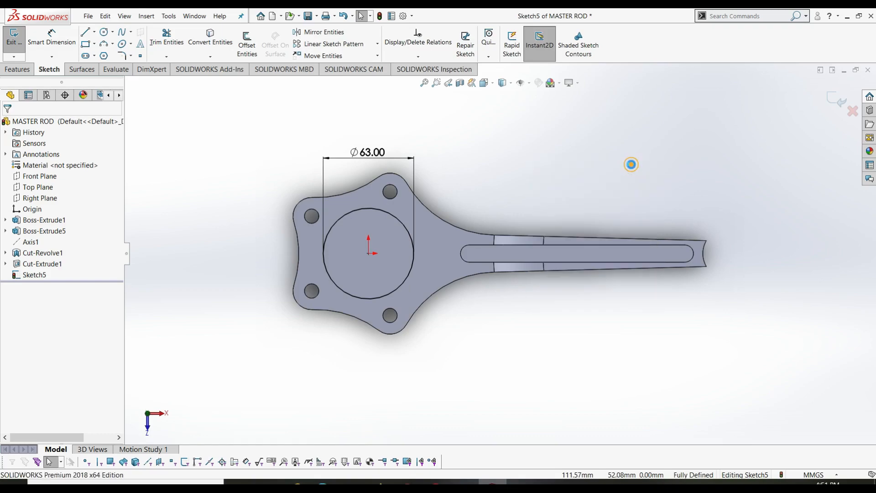
- Extrude Sketch5's Ø63 circle blind 14 mm into a boss on the big end
left_click(20, 69)
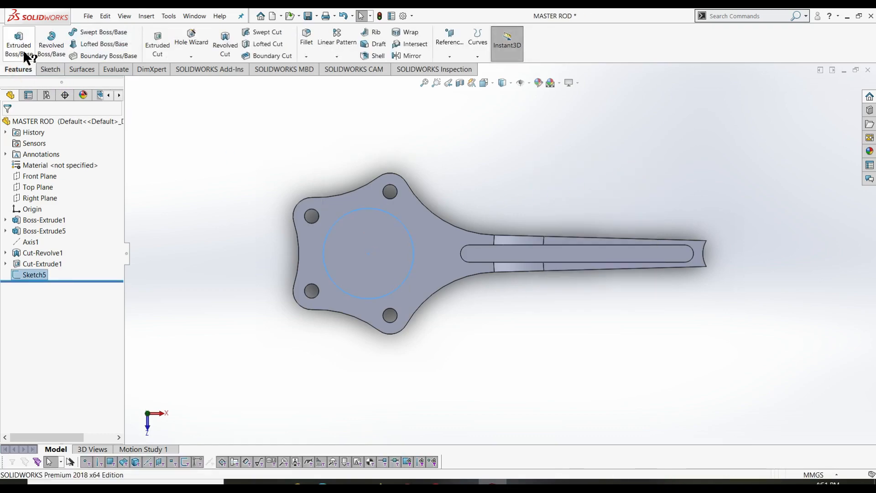
left_click(23, 48)
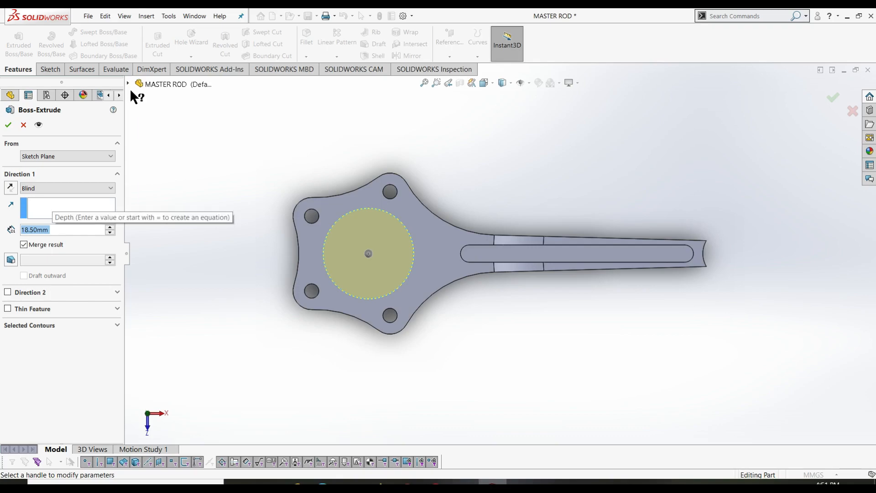
left_click(281, 196)
key("ctrl+7")
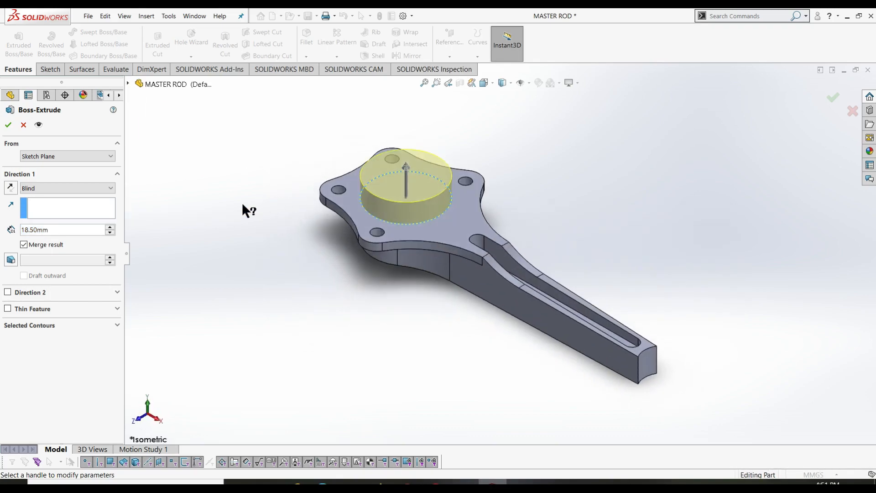
double_click(81, 231)
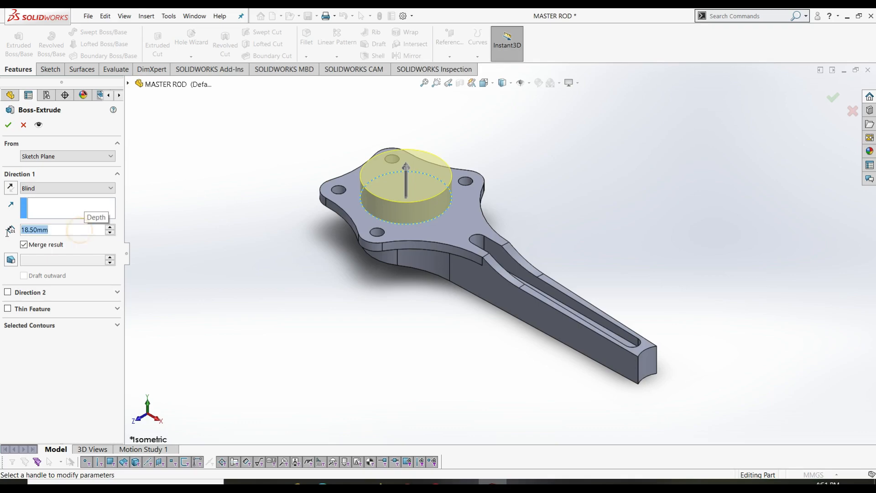
type("14")
key("Return")
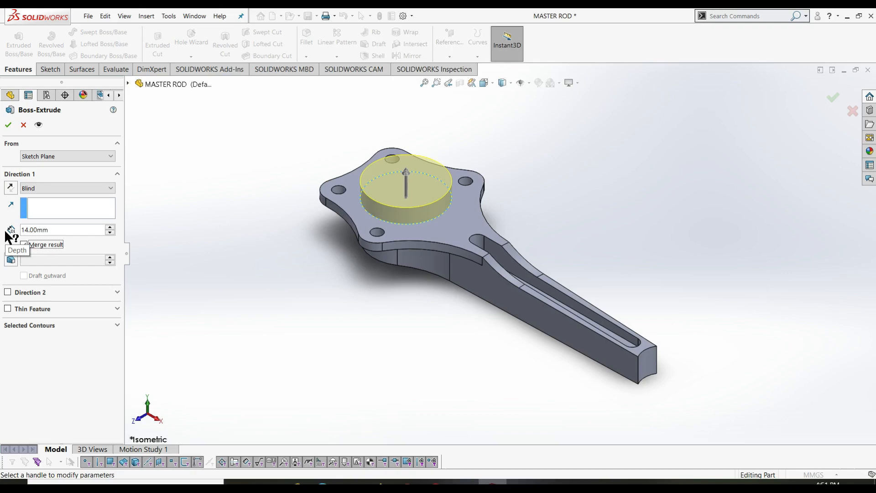
left_click(9, 124)
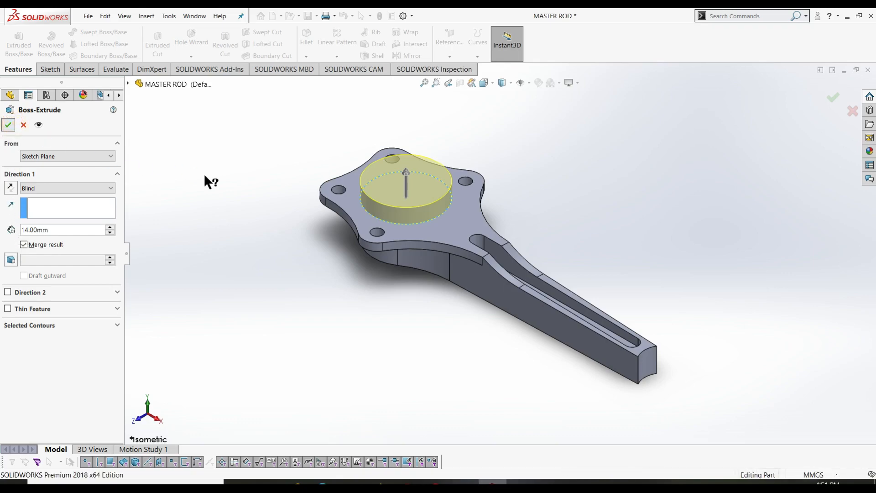
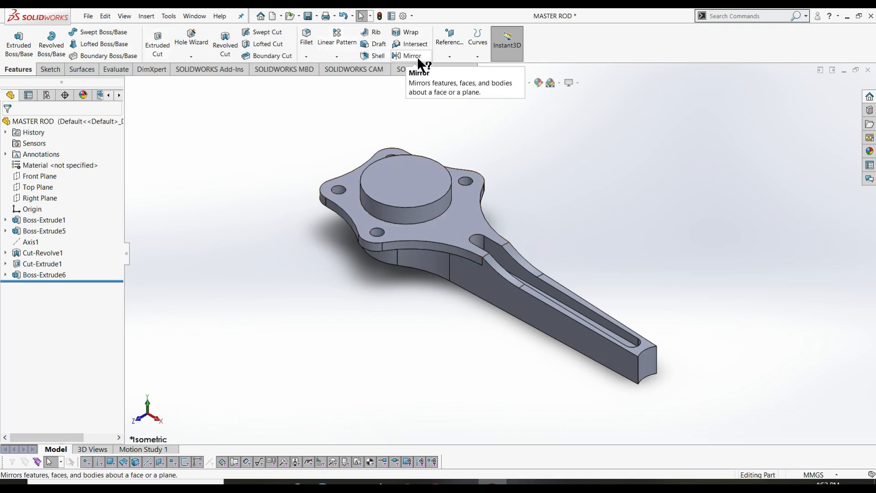
- Create Mirror1 across the Top Plane from Boss-Extrude5, Cut-Revolve1, Boss-Extrude6 and Cut-Extrude1
left_click(340, 55)
left_click(351, 92)
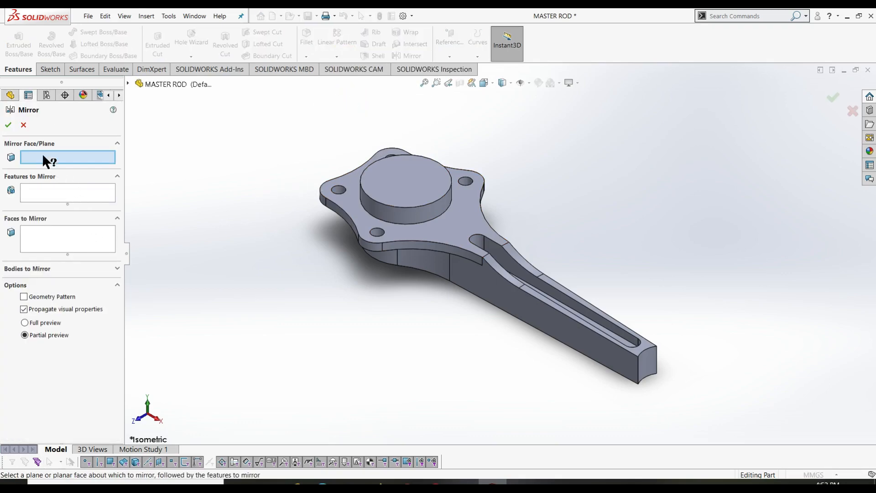
left_click(128, 84)
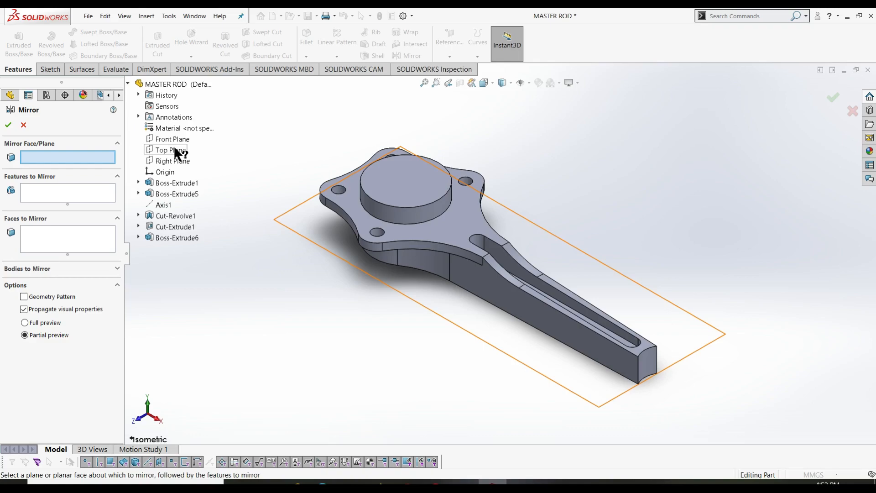
left_click(174, 149)
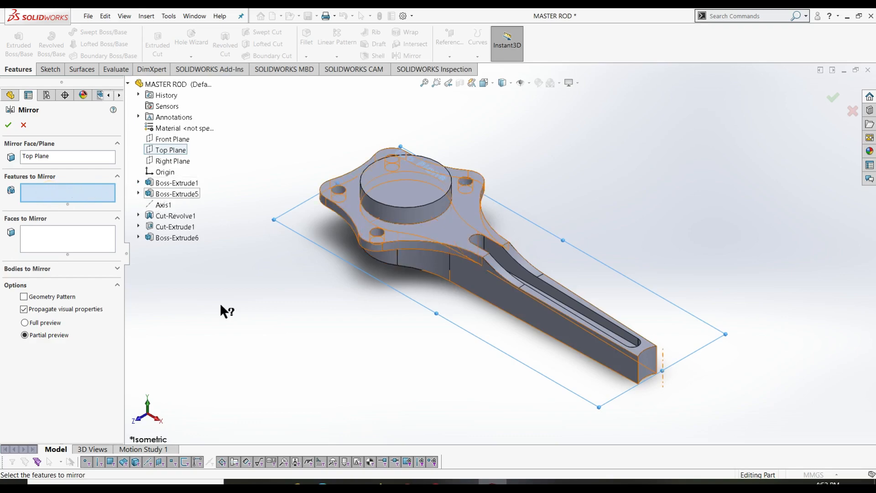
left_click(176, 193)
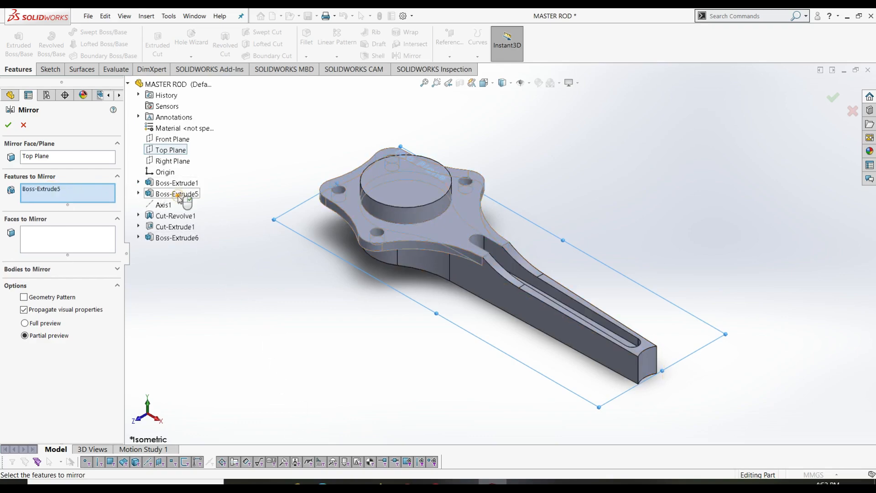
left_click(173, 218)
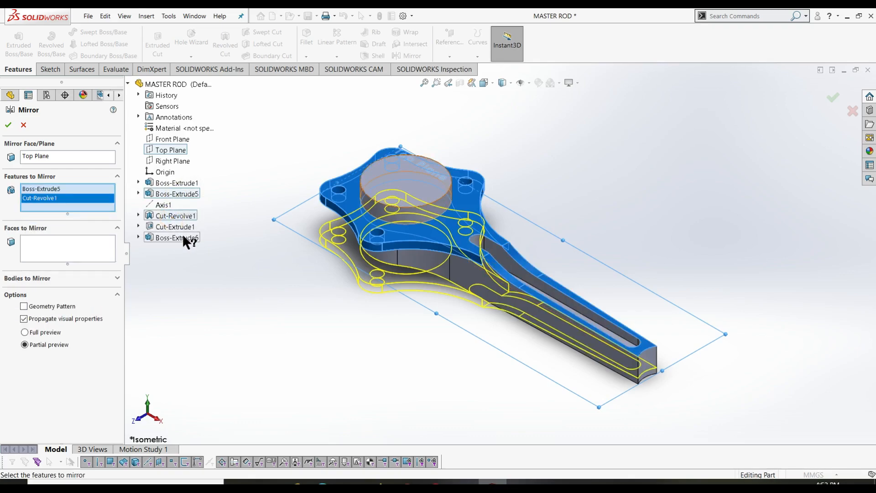
left_click(182, 234)
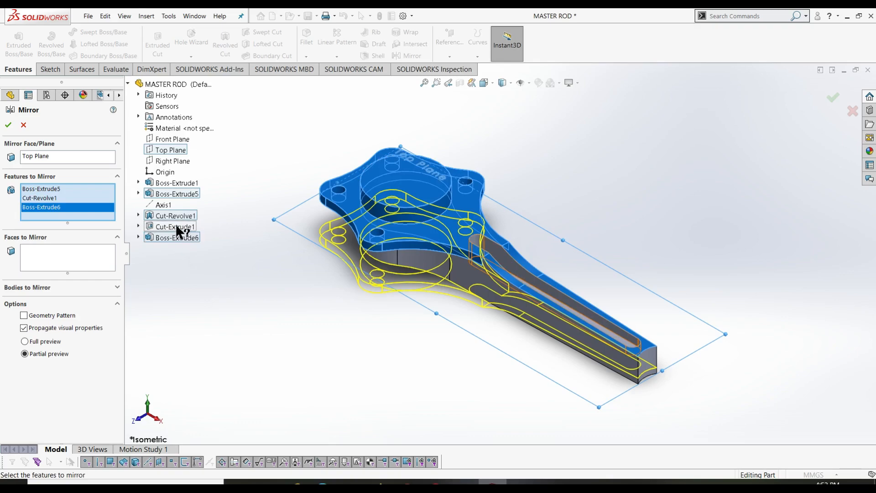
left_click(175, 227)
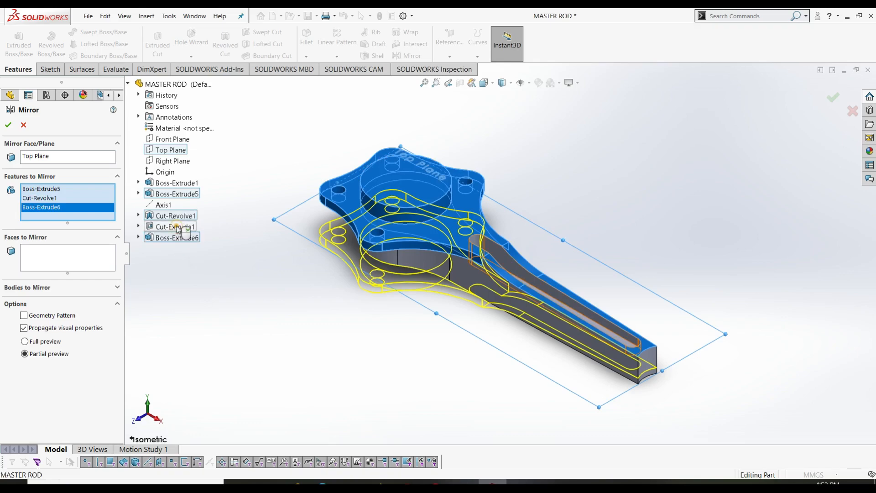
left_click(9, 125)
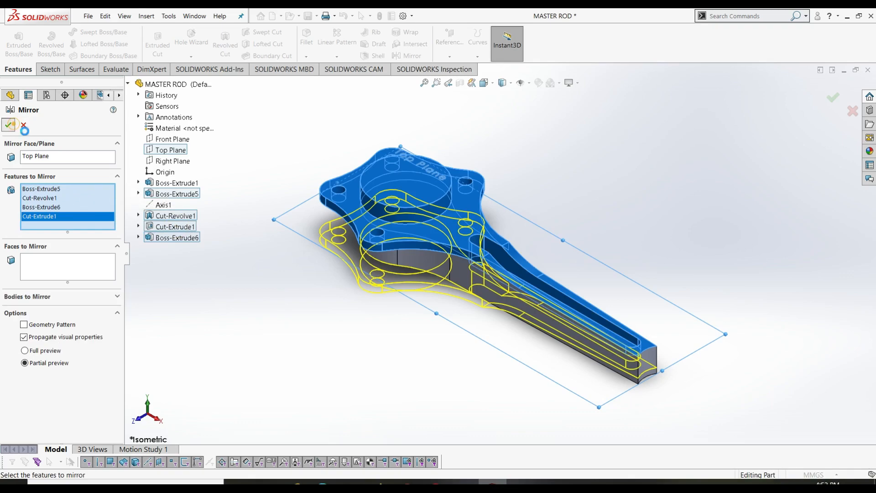
middle_click_drag(279, 347, 481, 463)
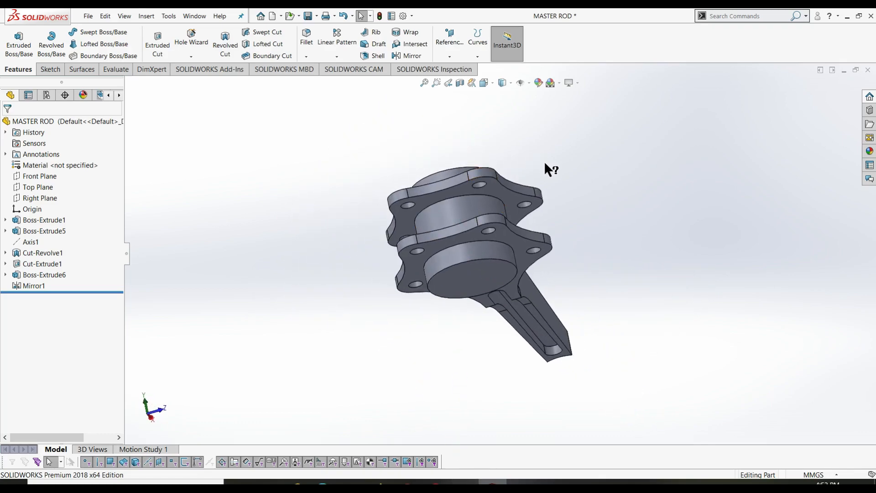
- Inspect the mirrored half, return to the isometric view and save the part
middle_click_drag(544, 161, 482, 223)
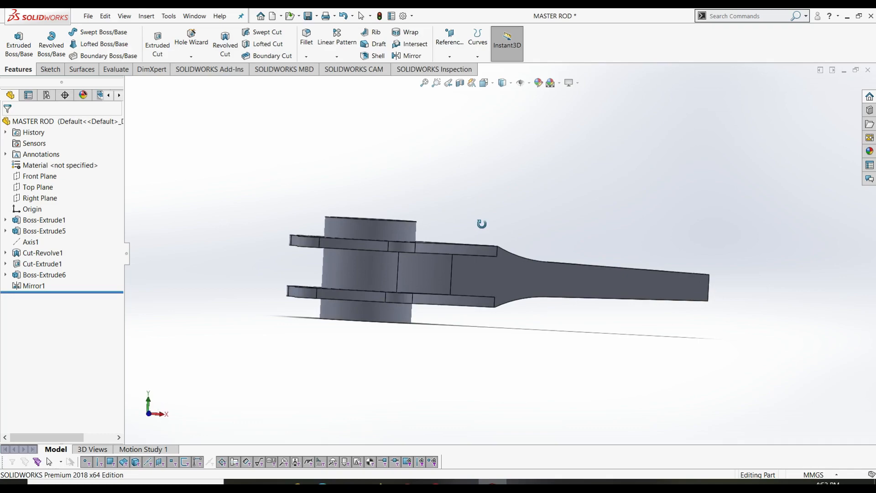
middle_click_drag(481, 224, 394, 299)
middle_click_drag(236, 330, 193, 109)
key("Escape")
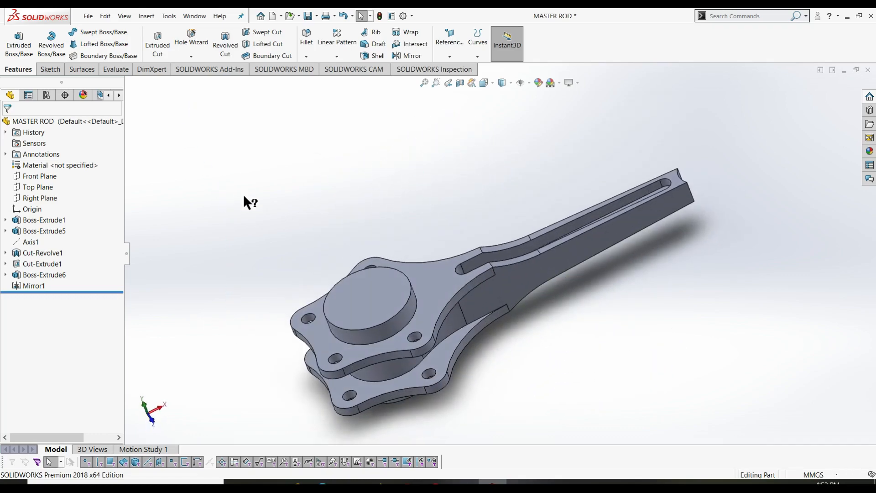
key("ctrl+7")
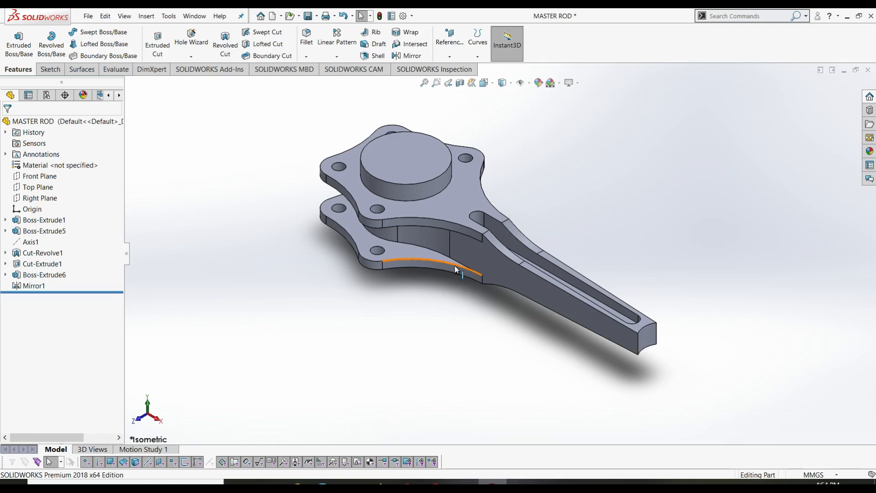
key("ctrl+s")
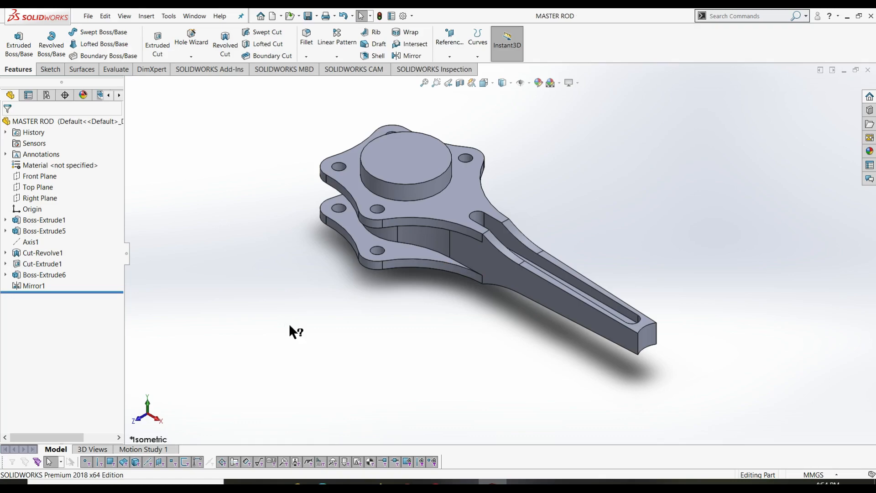
- Start a sketch on the boss's top face and draw a circle centred on the origin
left_click(48, 70)
left_click(14, 36)
left_click(417, 176)
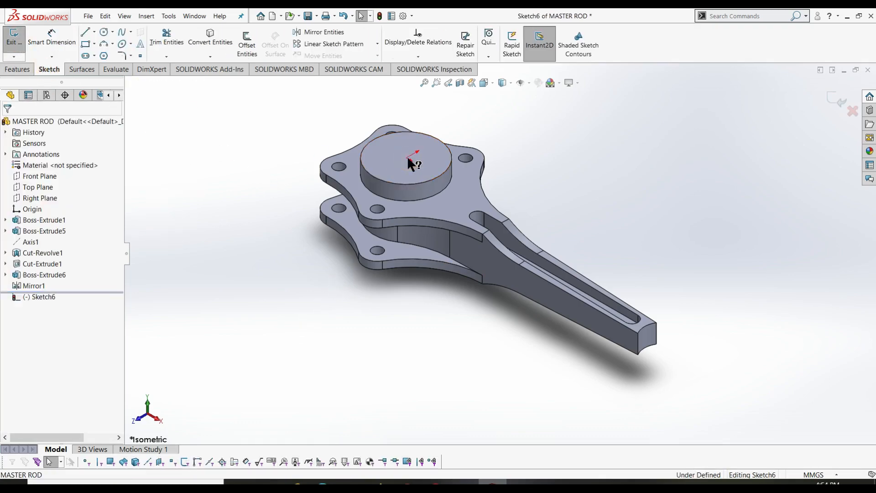
mouse_move(580, 190)
right_mouse_down()
mouse_move(543, 199)
mouse_move(486, 163)
right_mouse_up()
left_click(369, 254)
left_click(396, 264)
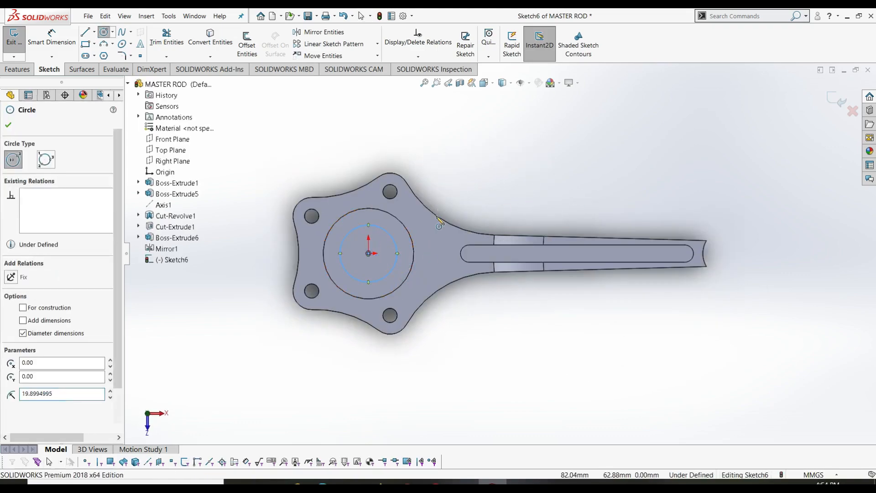
- Dimension the circle to 52 mm diameter and exit the sketch
left_click(384, 239)
left_click(384, 240)
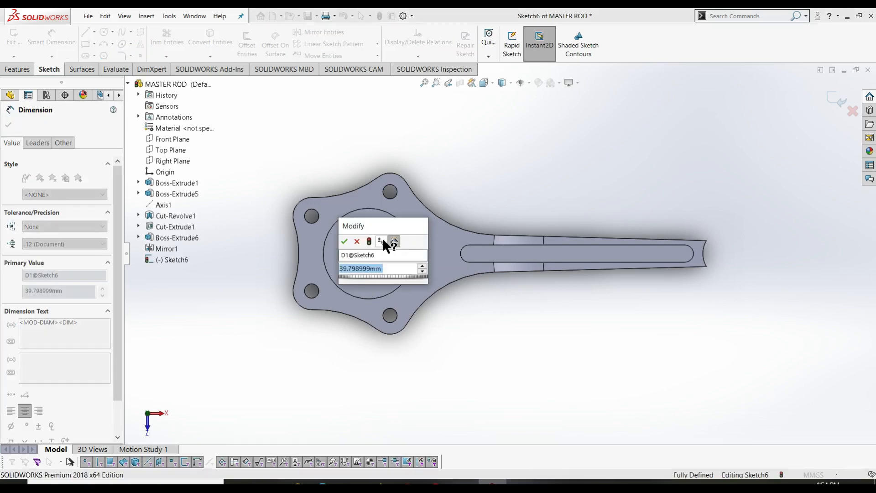
type("52")
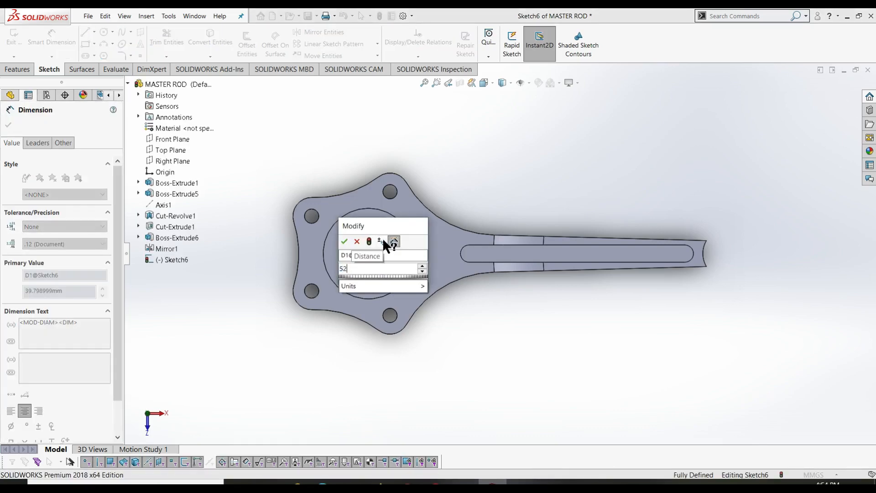
key("Return")
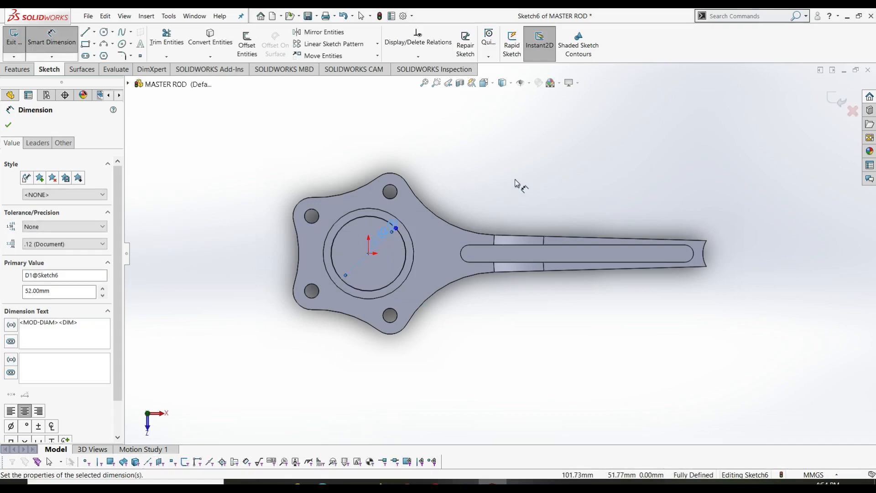
key("ctrl+7")
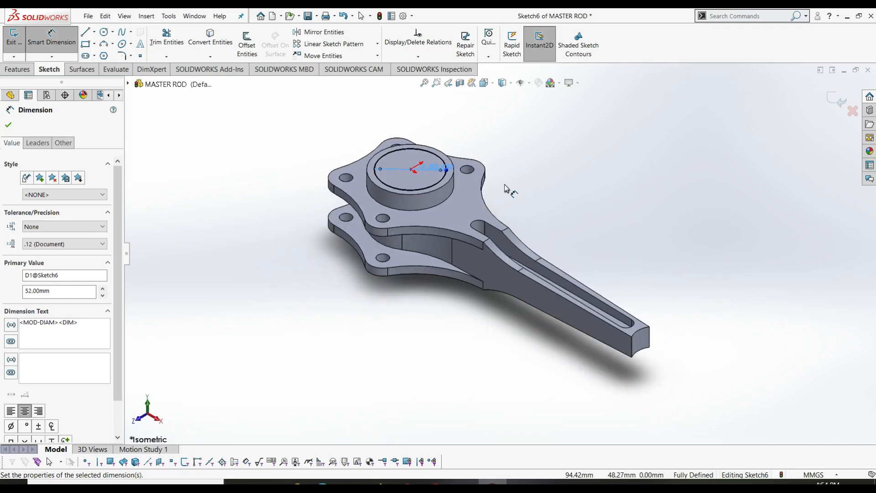
right_click(659, 118)
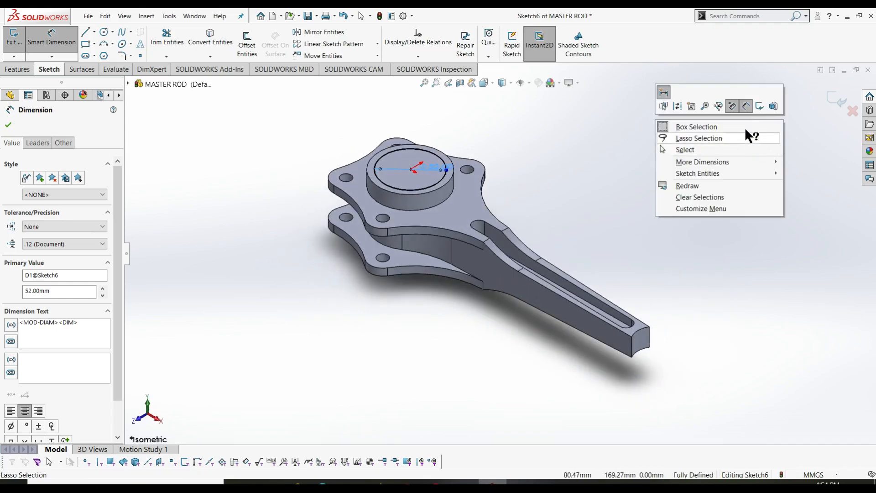
left_click(754, 104)
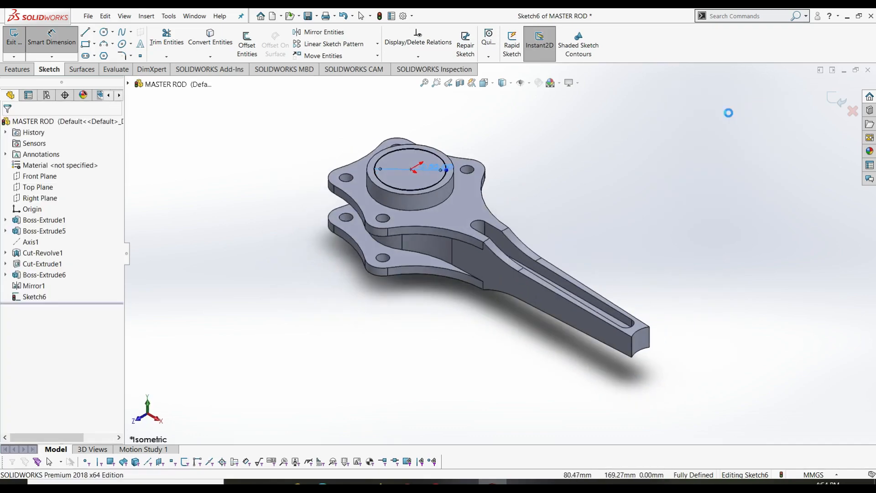
- Extruded-cut Sketch6's Ø52 circle Through All to hollow out the cylindrical boss
left_click(18, 69)
left_click(157, 45)
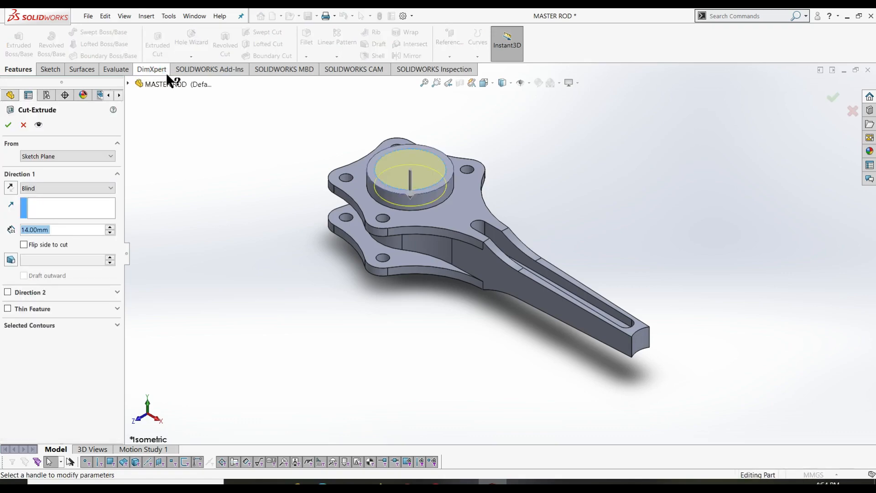
left_click(64, 188)
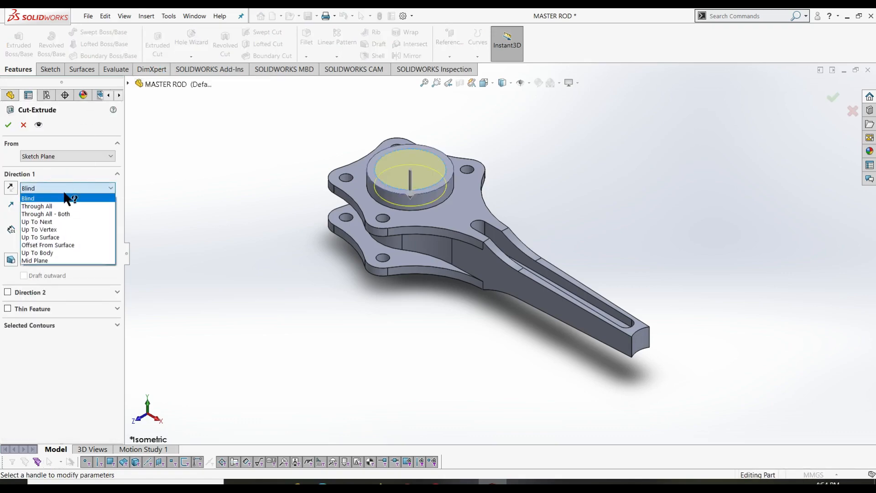
left_click(63, 204)
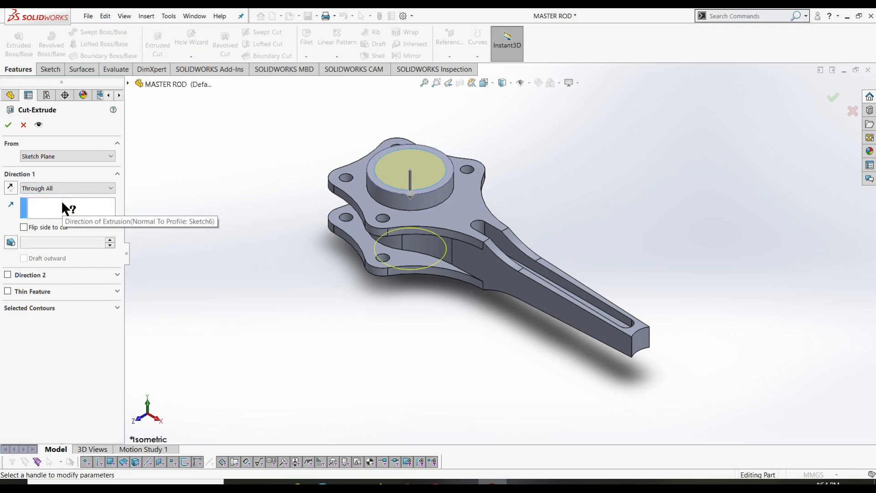
left_click(9, 124)
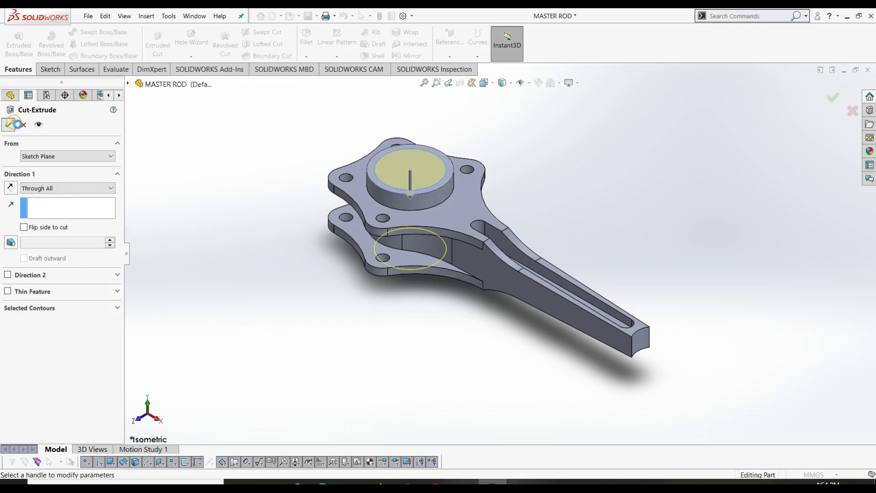
left_click(219, 159)
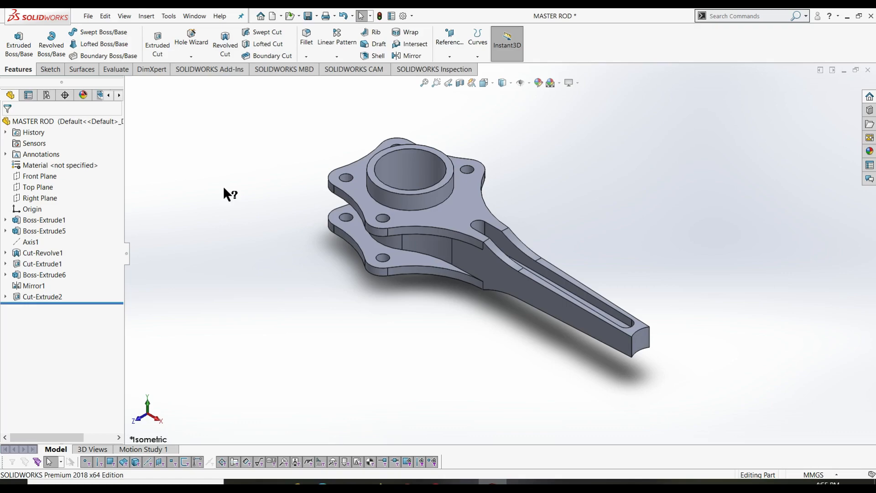
middle_click_drag(551, 170, 505, 352)
key("ctrl+7")
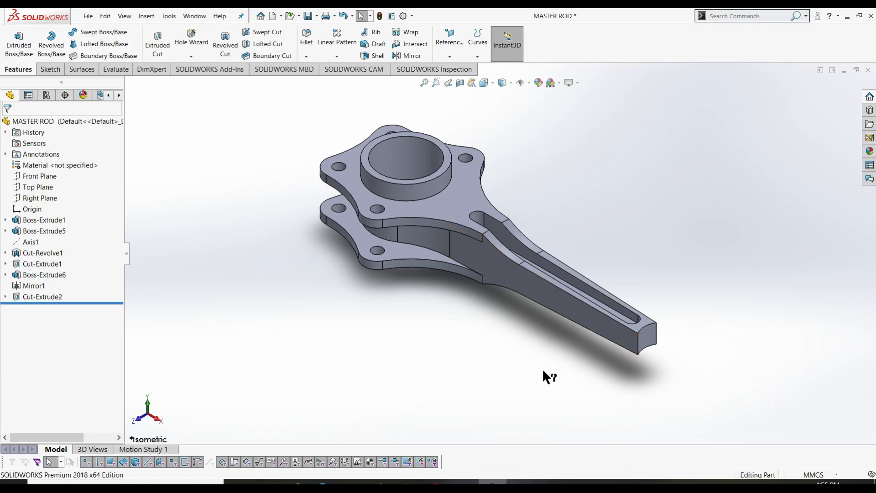
middle_click_drag(544, 374, 502, 389)
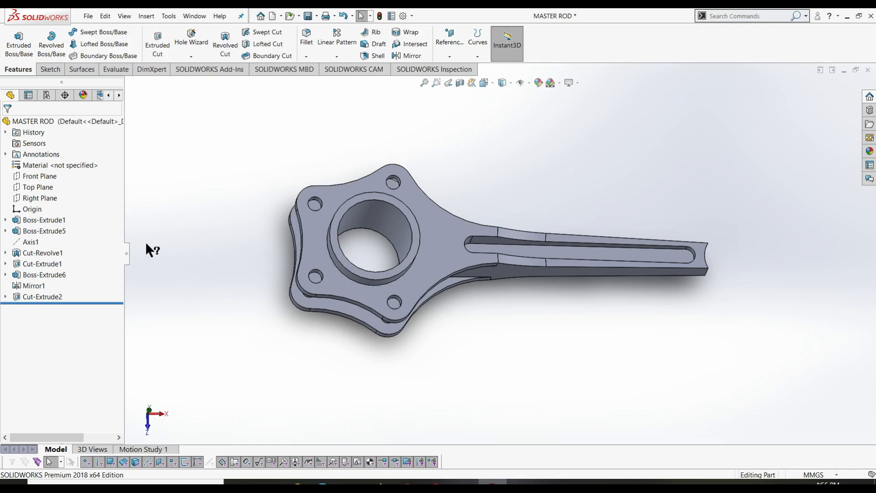
- Start a Top Plane sketch and draw a Ø35 circle beyond the rod's narrow end
left_click(49, 69)
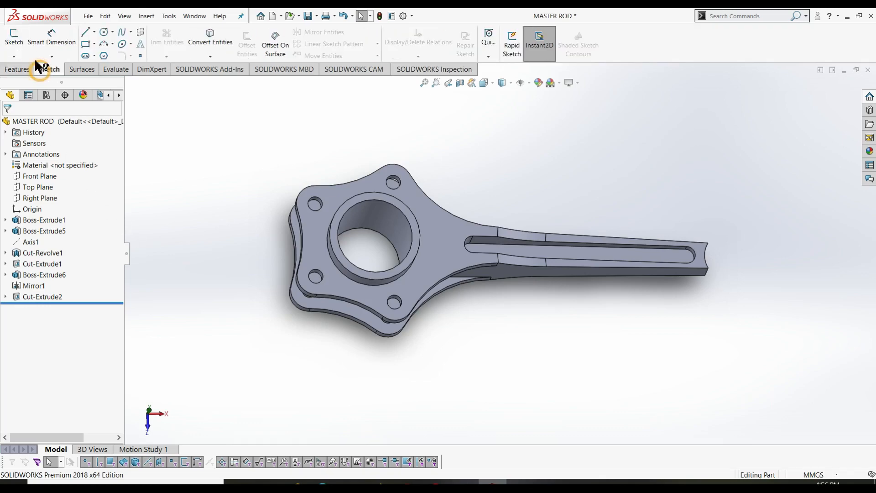
left_click(13, 41)
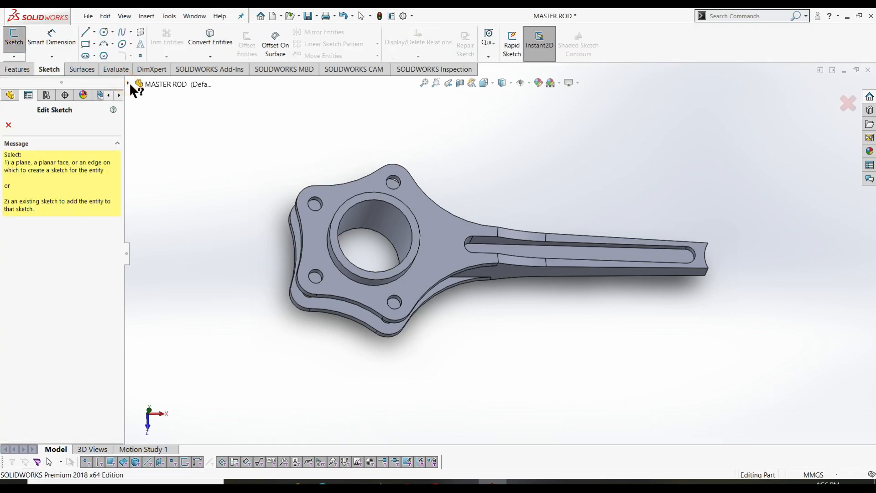
left_click(129, 84)
left_click(170, 163)
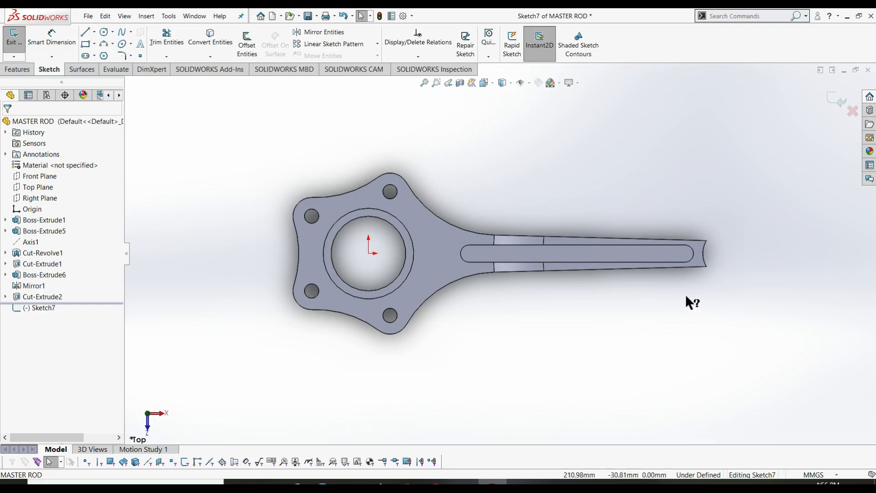
right_click_drag(505, 375, 588, 377)
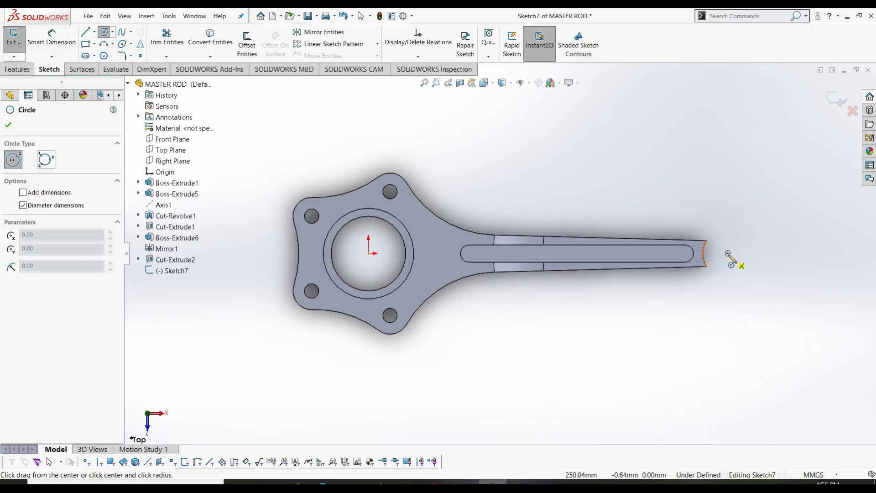
left_click(728, 253)
left_click(738, 267)
right_click_drag(741, 318, 730, 196)
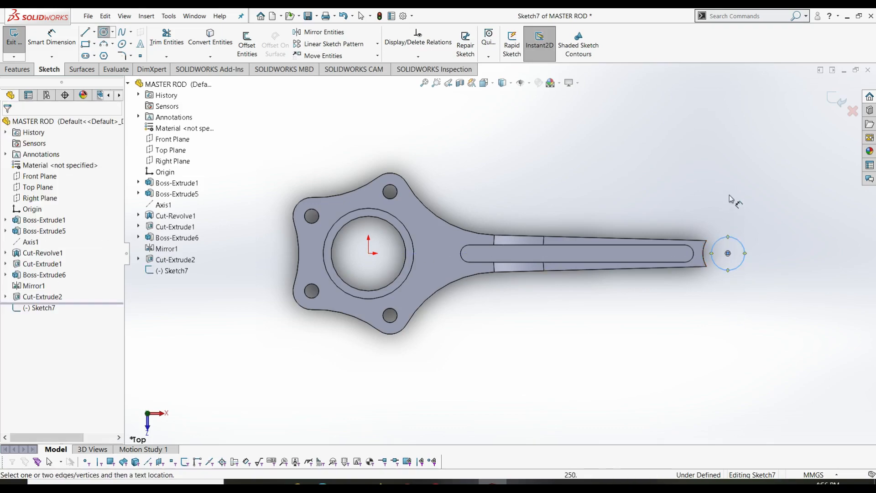
left_click(745, 246)
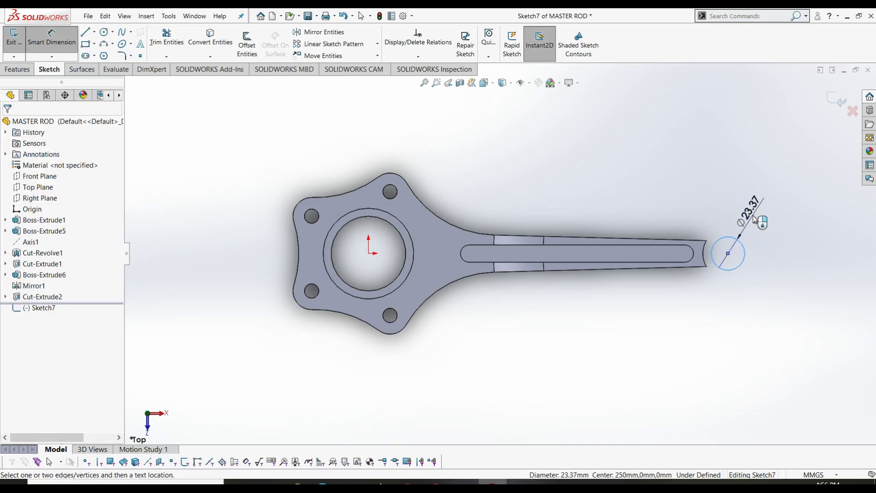
left_click(754, 222)
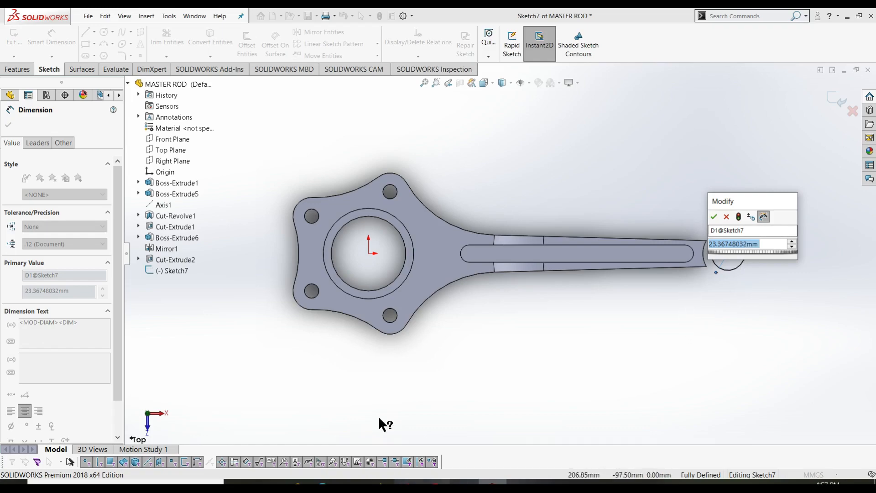
type("35")
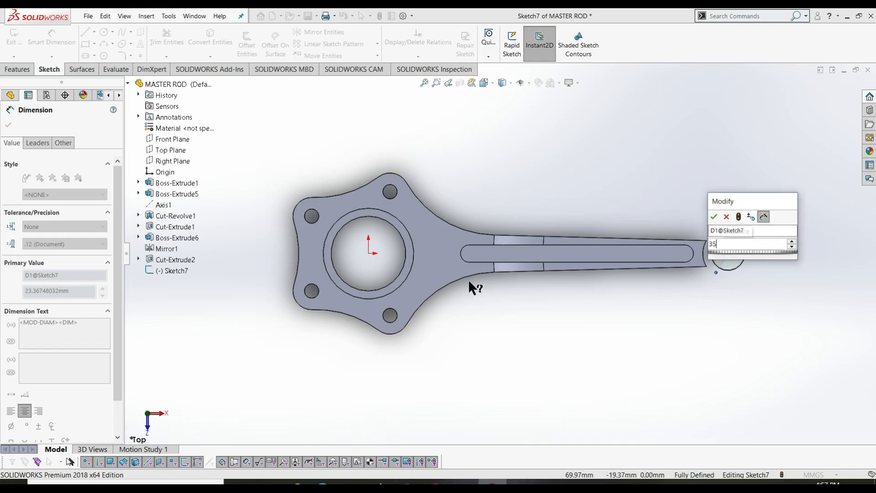
key("Return")
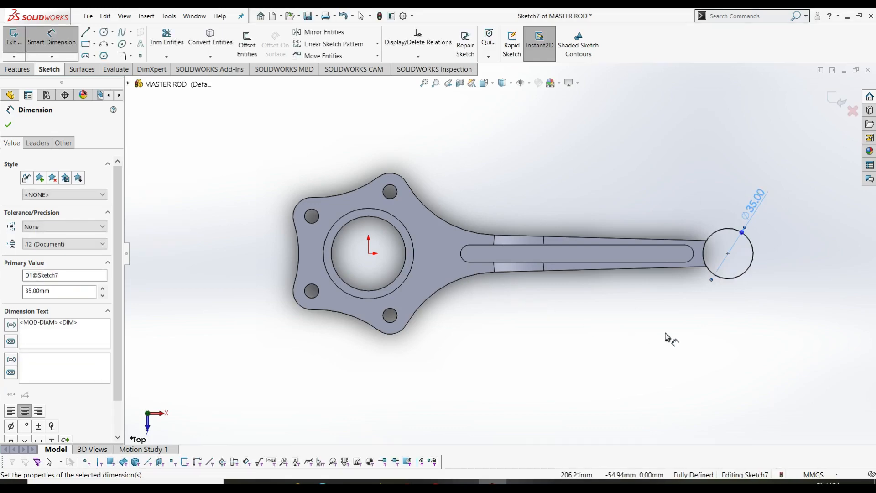
key("Escape")
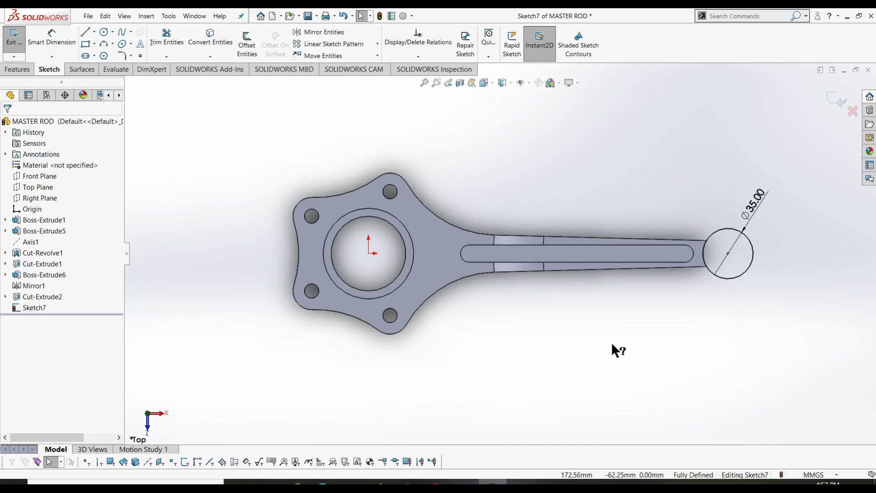
- Add a concentric Ø24 circle inside it and exit the sketch
right_click_drag(593, 354, 660, 355)
left_click(728, 254)
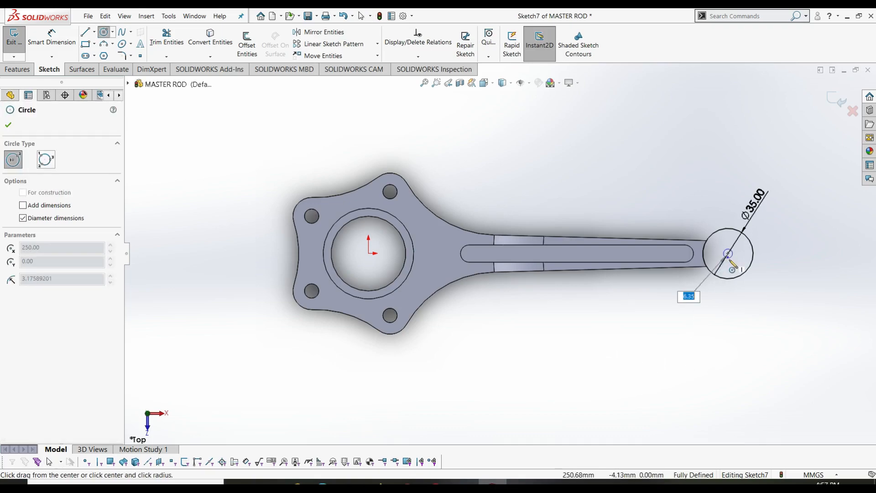
left_click(732, 266)
right_click_drag(629, 409, 630, 336)
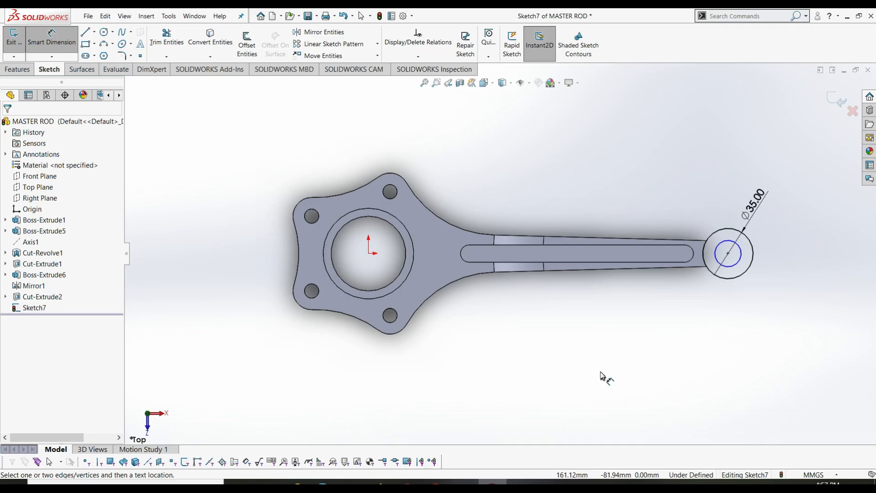
key("Escape")
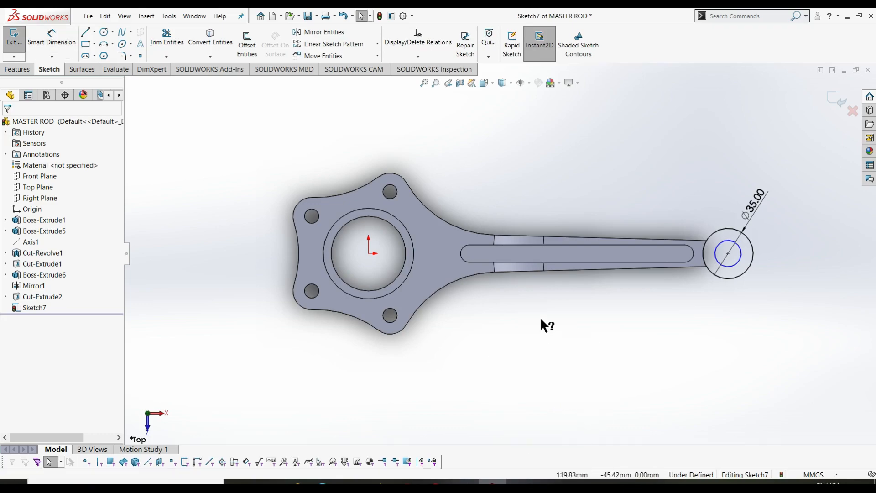
right_click_drag(552, 369, 557, 331)
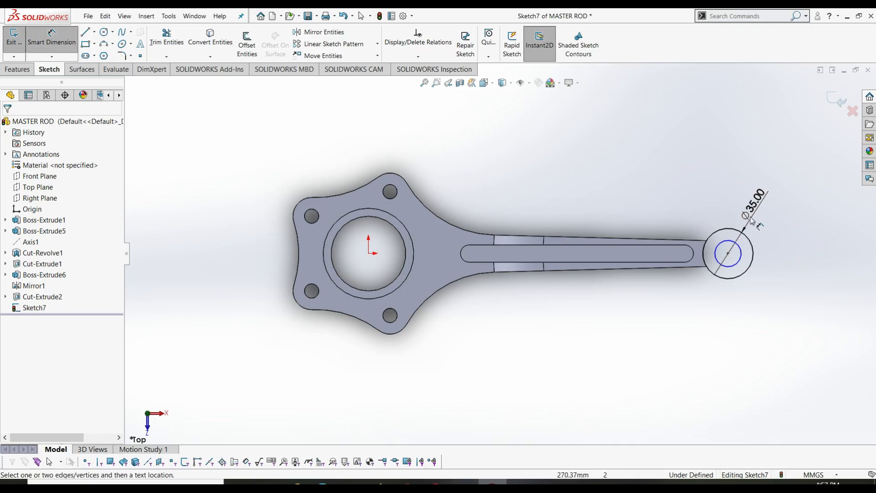
left_click(739, 246)
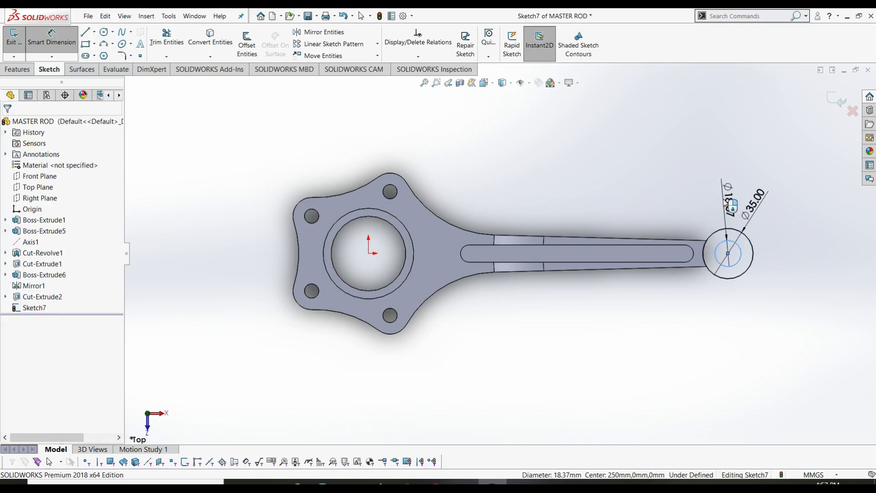
left_click(775, 236)
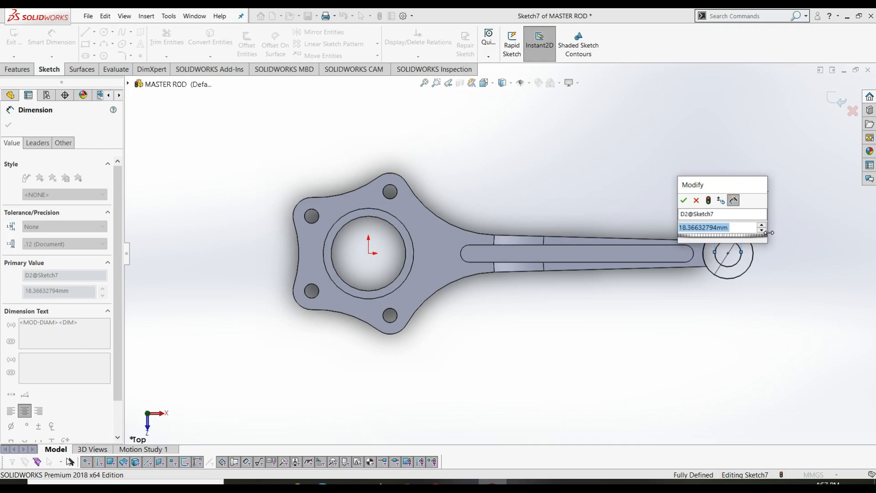
type("24")
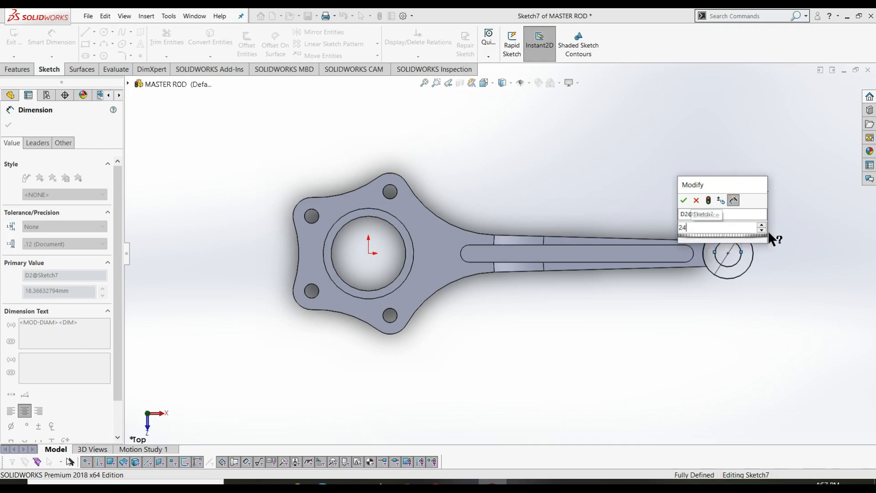
key("Return")
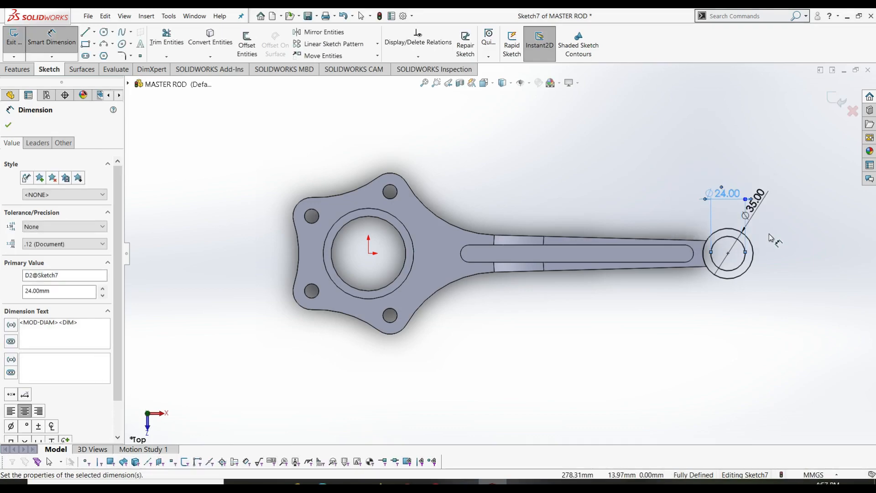
right_click(683, 158)
left_click(655, 134)
right_click(681, 135)
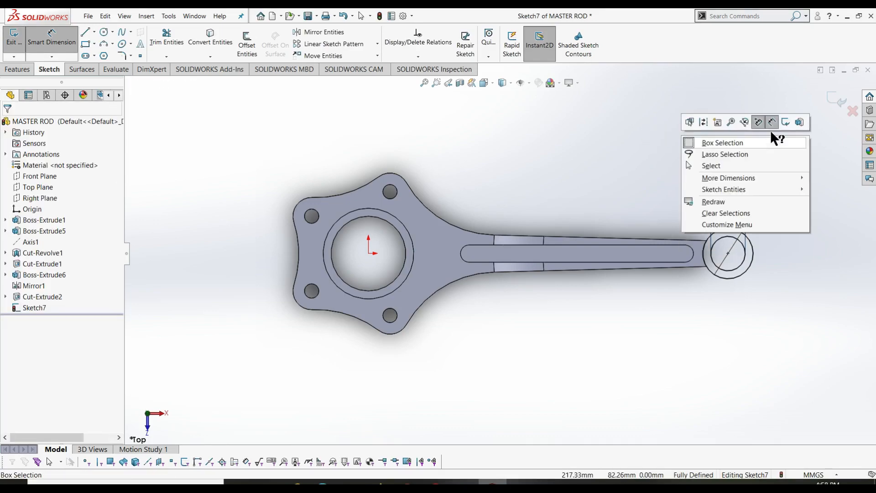
left_click(783, 119)
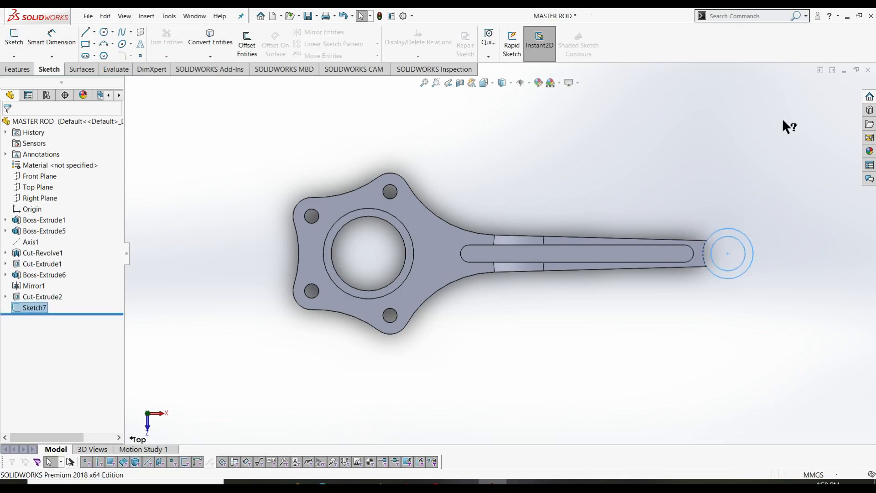
- Start an extruded boss from Sketch7 with Mid Plane end condition and 42 mm depth
left_click(17, 69)
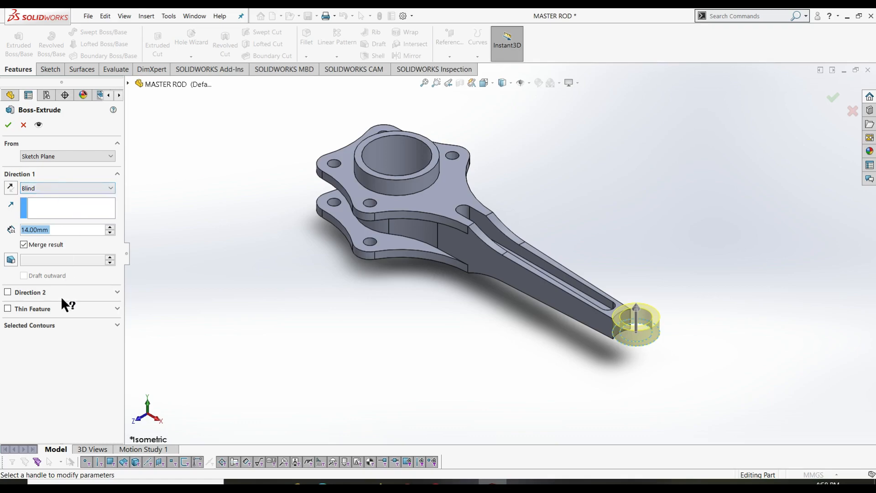
left_click(50, 323)
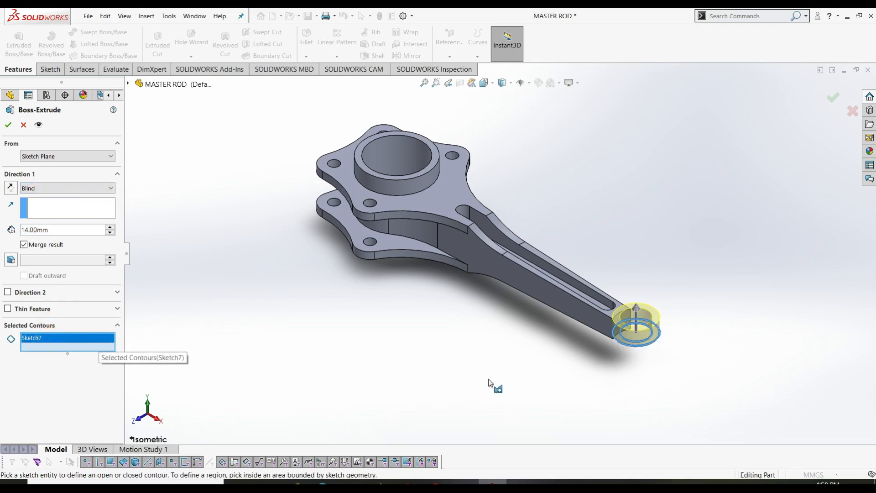
left_click(633, 339)
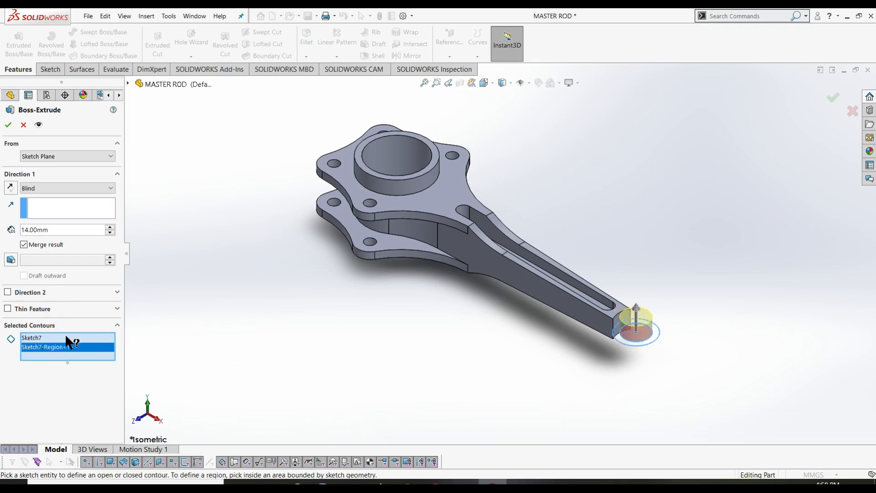
left_click(66, 338)
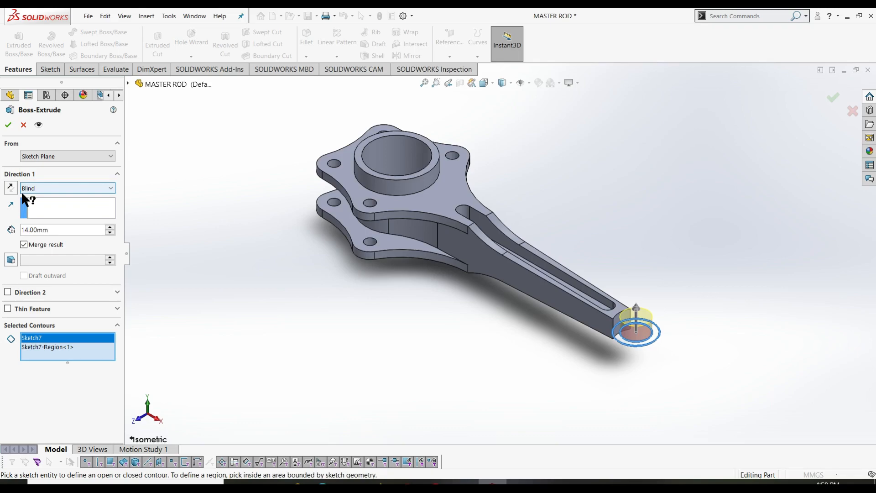
left_click(52, 347)
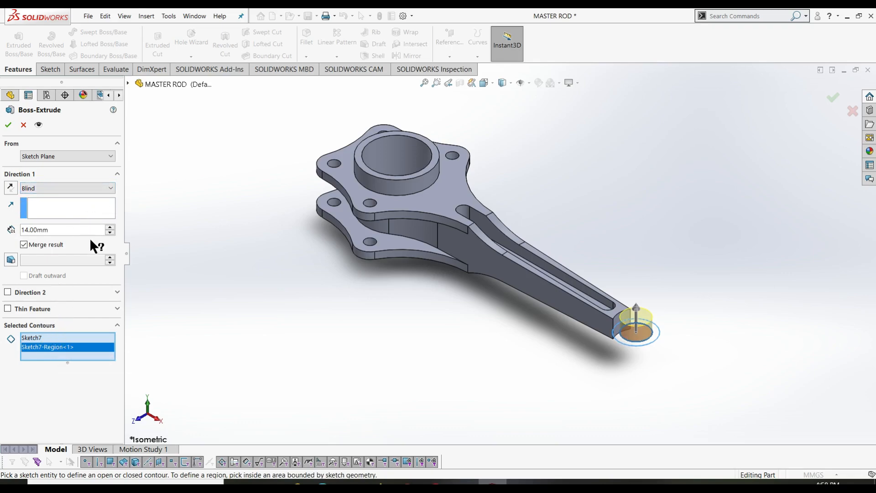
left_click(51, 209)
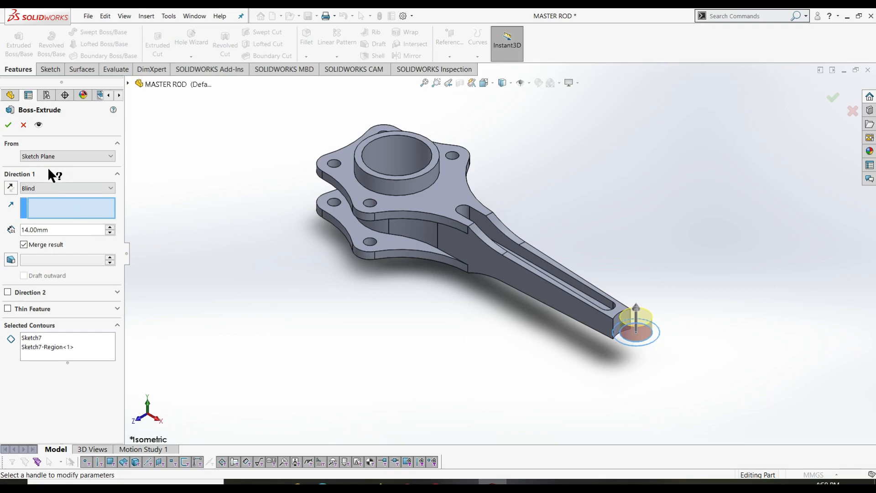
left_click(50, 188)
left_click(51, 245)
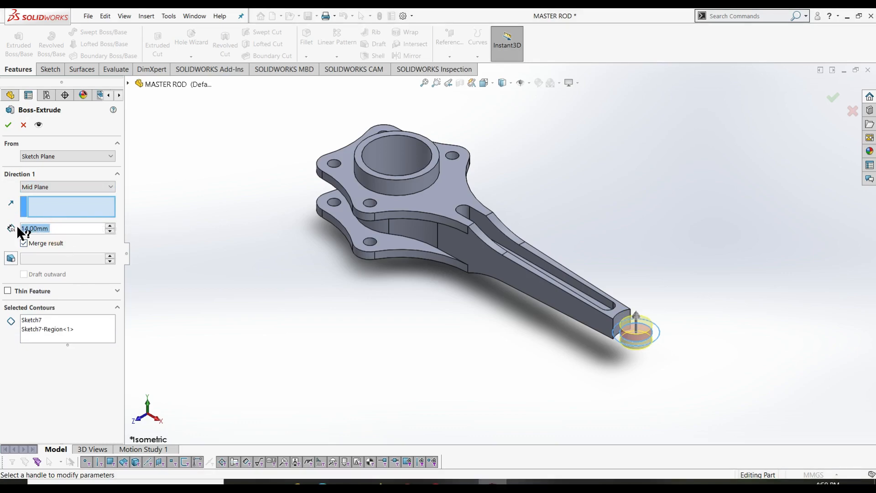
type("42")
key("Return")
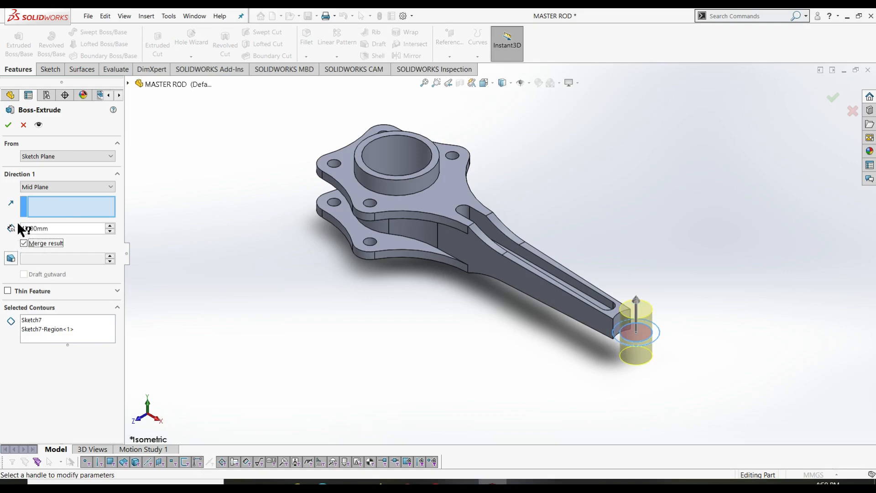
- Reselect the ring between the two circles as the only contour and accept the boss
right_click(54, 322)
left_click(76, 329)
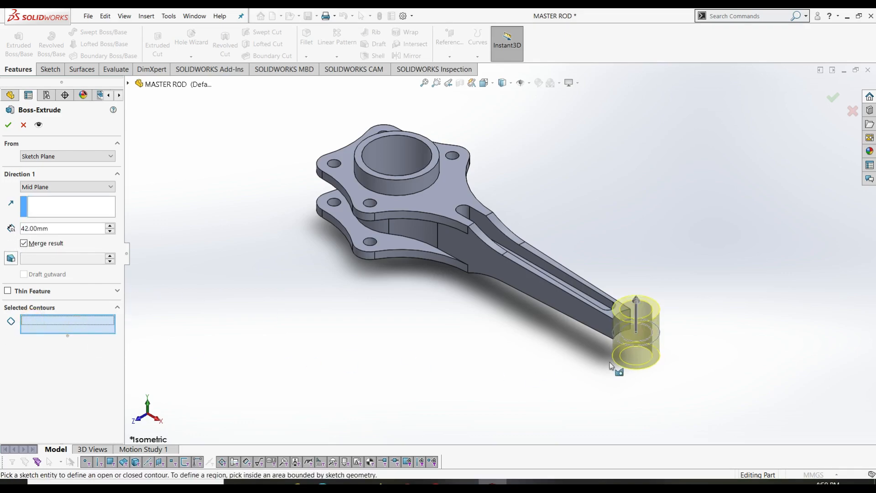
left_click(645, 335)
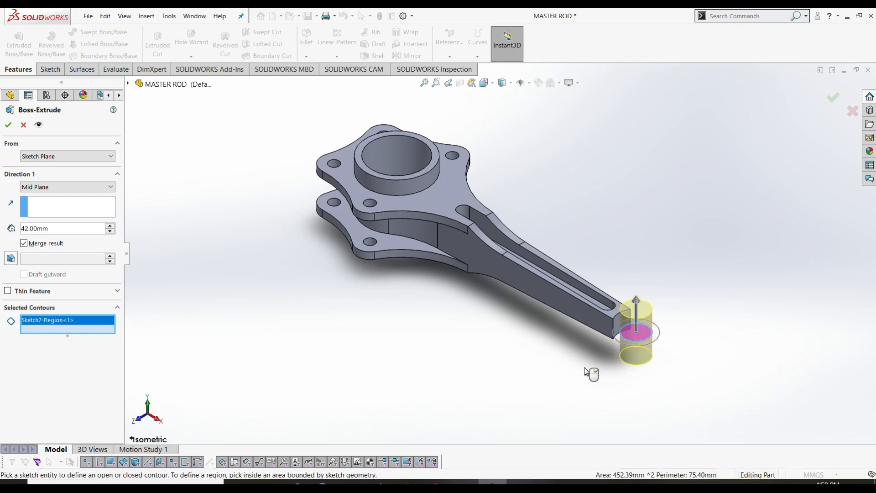
right_click(77, 319)
left_click(104, 328)
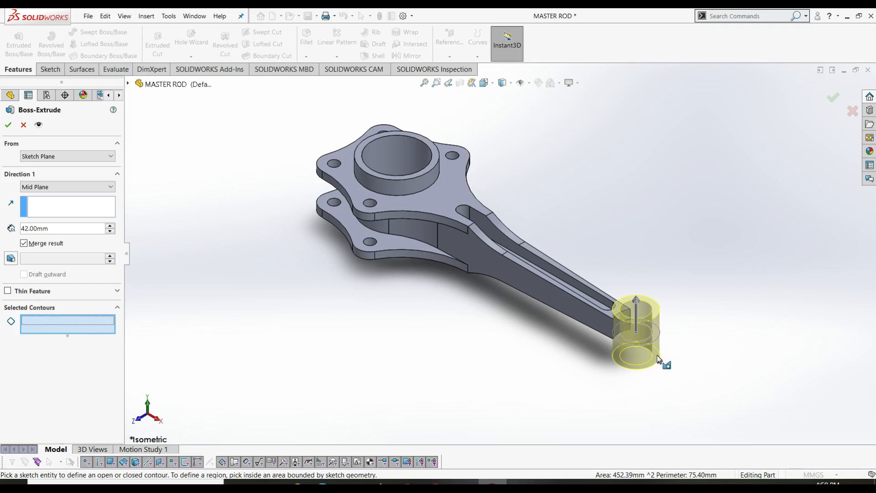
left_click(660, 337)
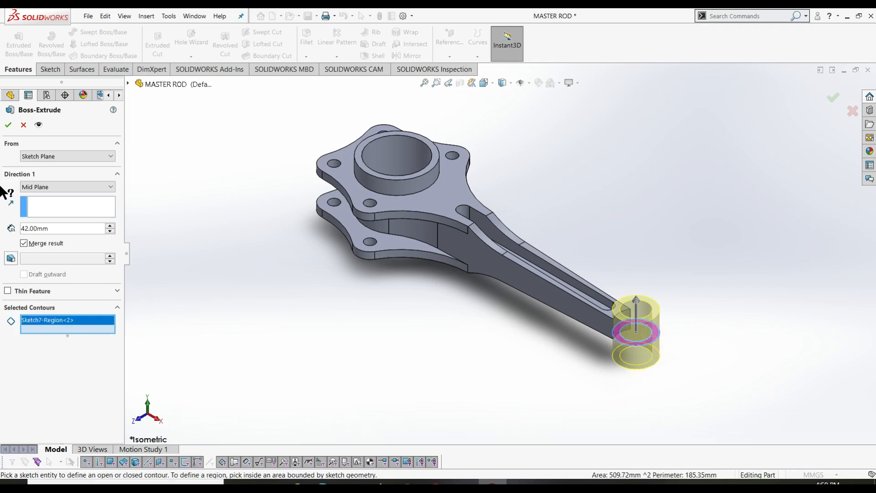
left_click(8, 125)
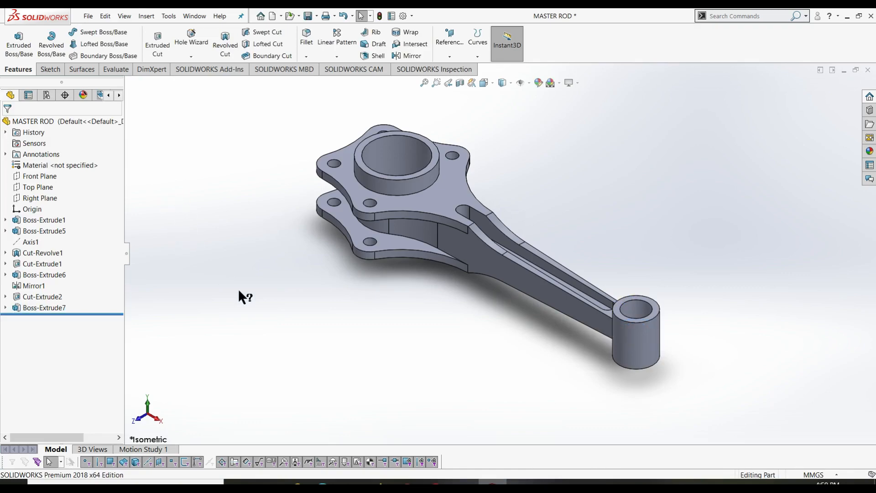
- Inspect the new eye boss from several angles and start a fillet
middle_click_drag(204, 141, 182, 242)
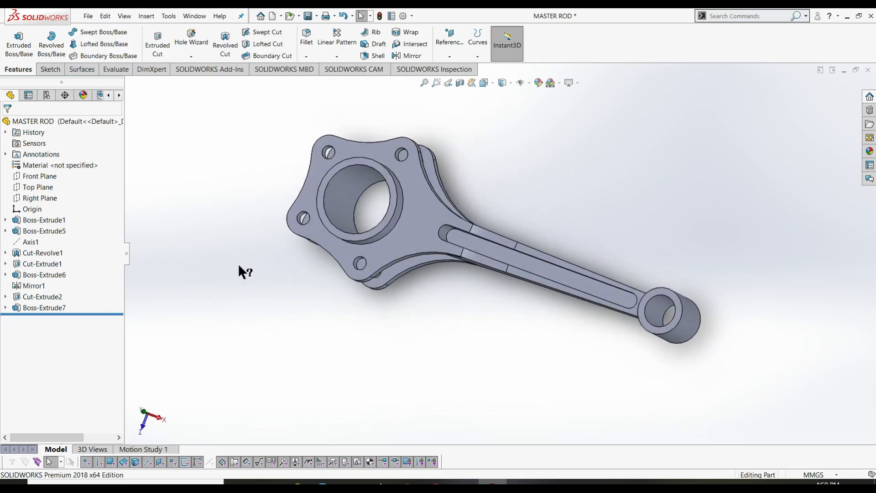
key("ctrl+7")
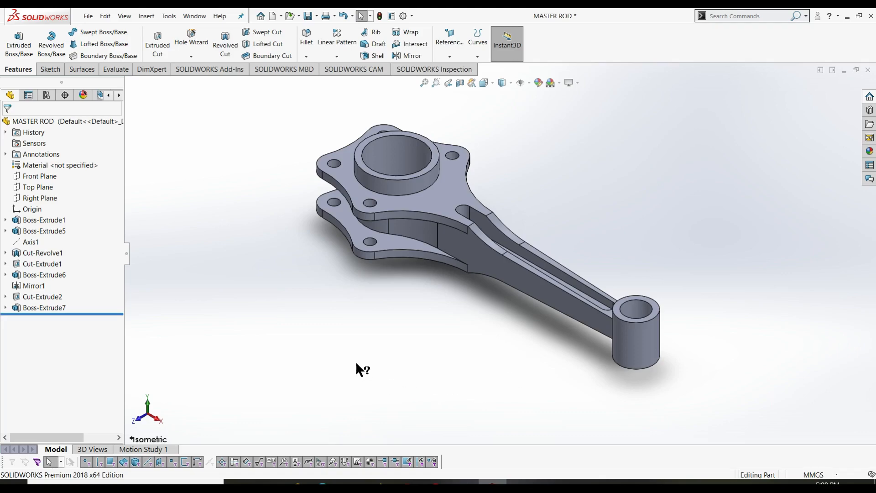
middle_click_drag(286, 290, 543, 149)
middle_click_drag(581, 286, 570, 215)
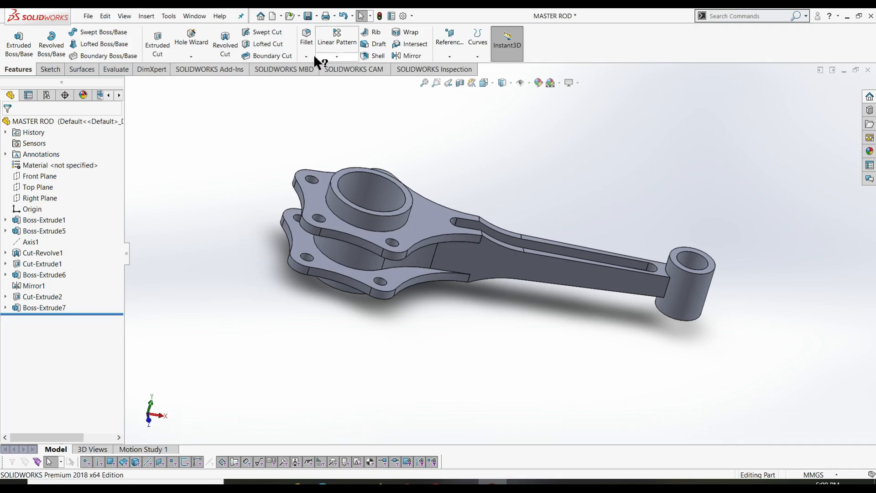
left_click(308, 44)
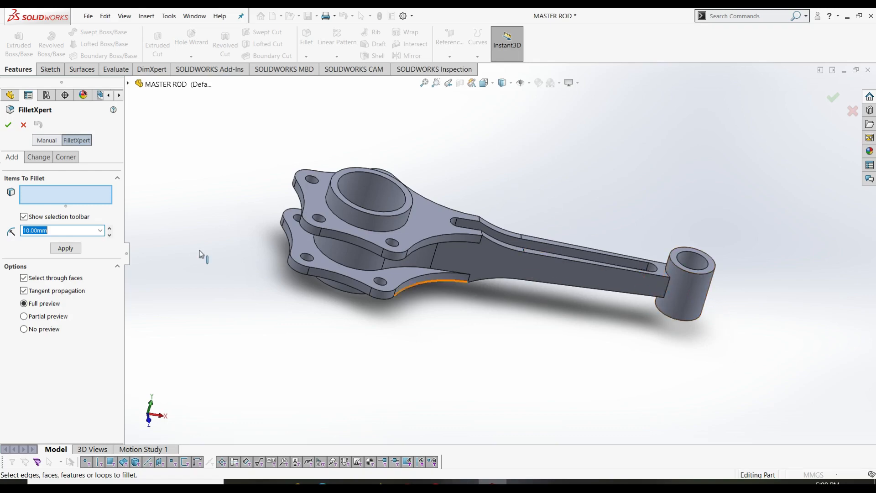
- Restart the fillet in Manual mode with a 35 mm radius
left_click(66, 232)
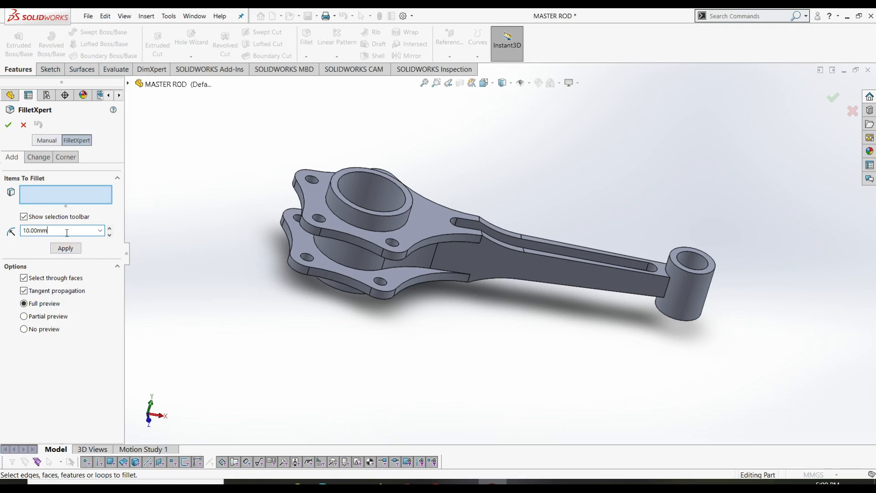
left_click(23, 125)
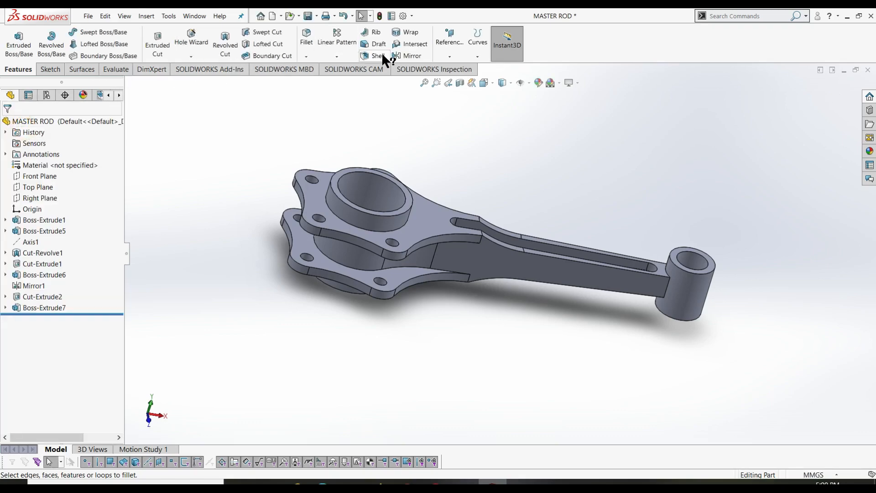
left_click(307, 57)
left_click(316, 70)
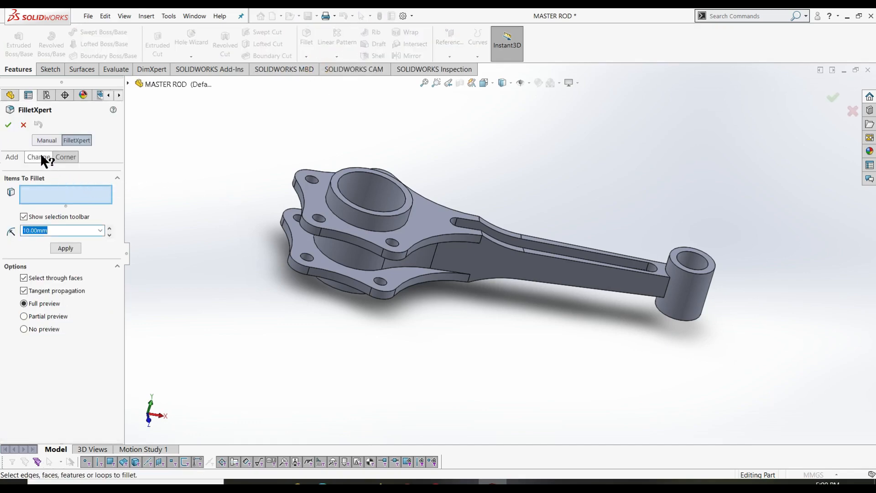
left_click(42, 139)
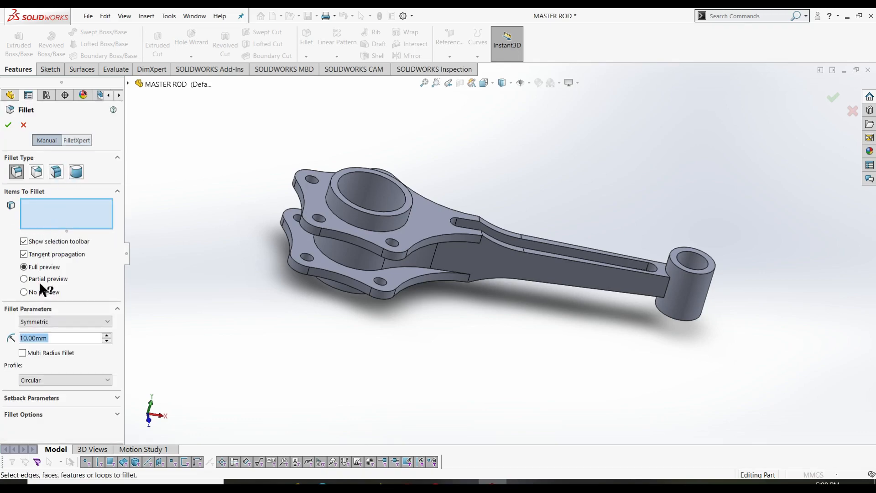
left_click(60, 338)
double_click(60, 338)
type("35")
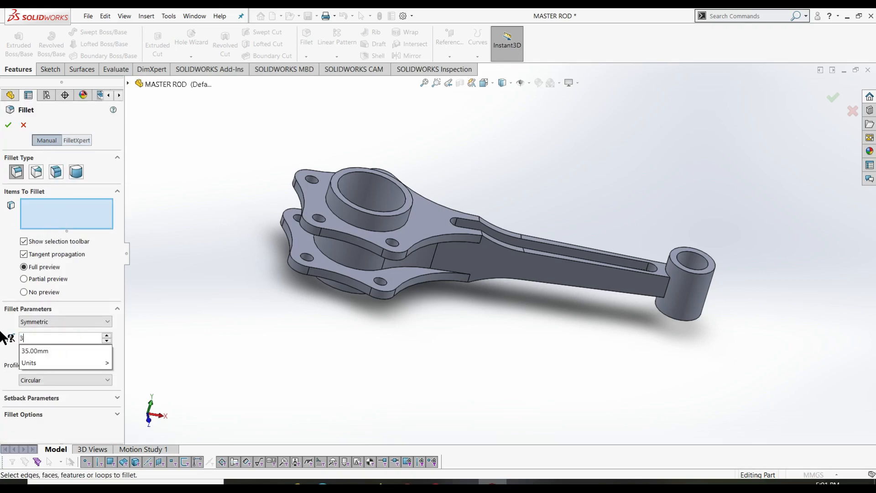
key("Return")
- Select both edges where the rod bar meets the small boss and apply the fillet
left_click(53, 215)
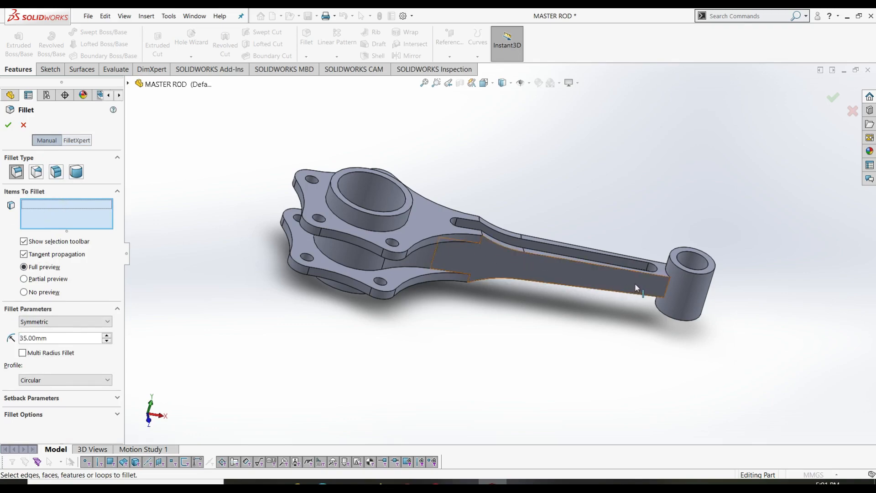
left_click(666, 289)
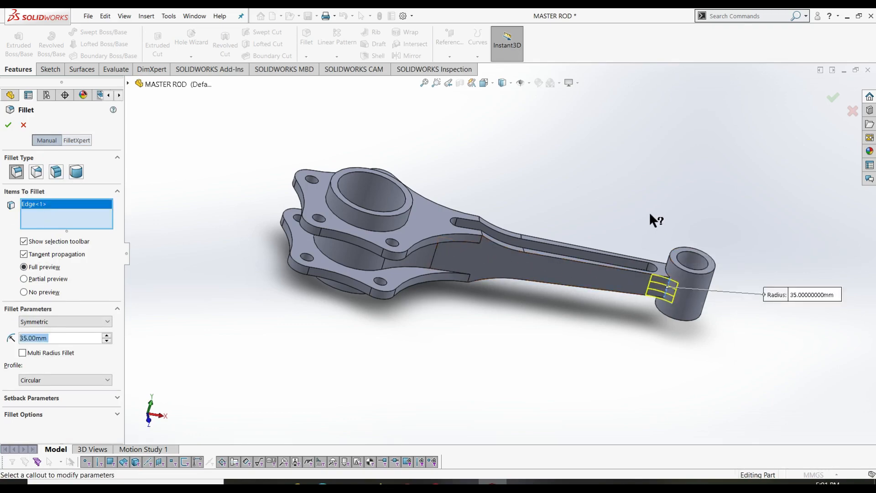
middle_click_drag(649, 212, 673, 407)
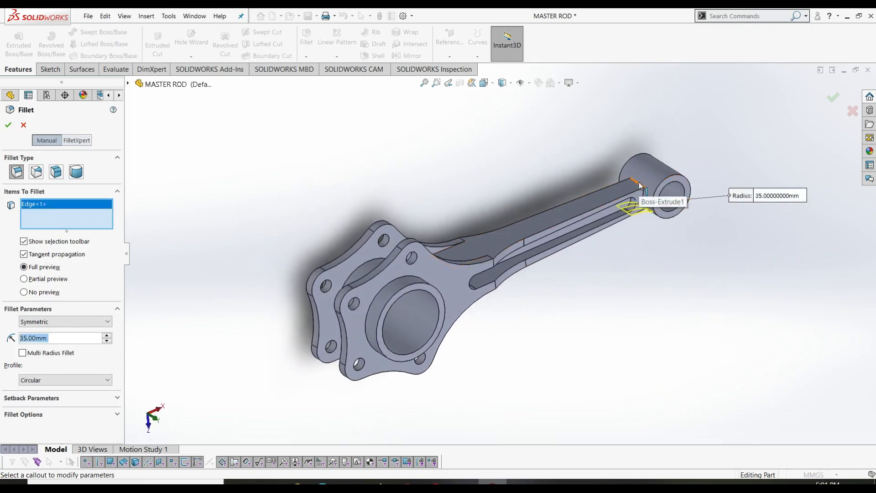
left_click(638, 213)
middle_click_drag(596, 308, 246, 211)
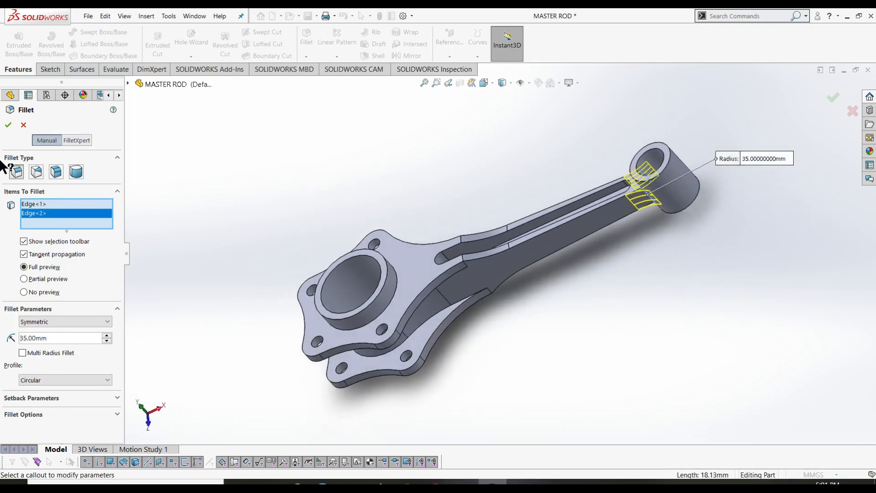
left_click(9, 128)
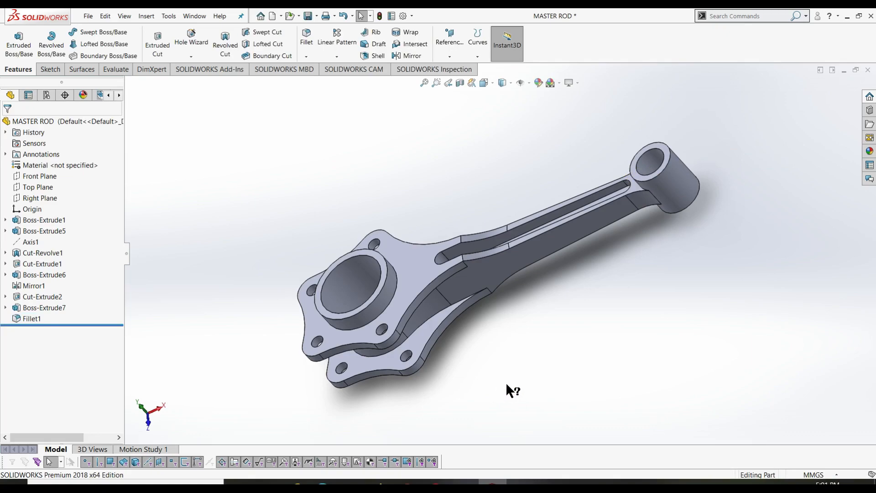
key("ctrl+7")
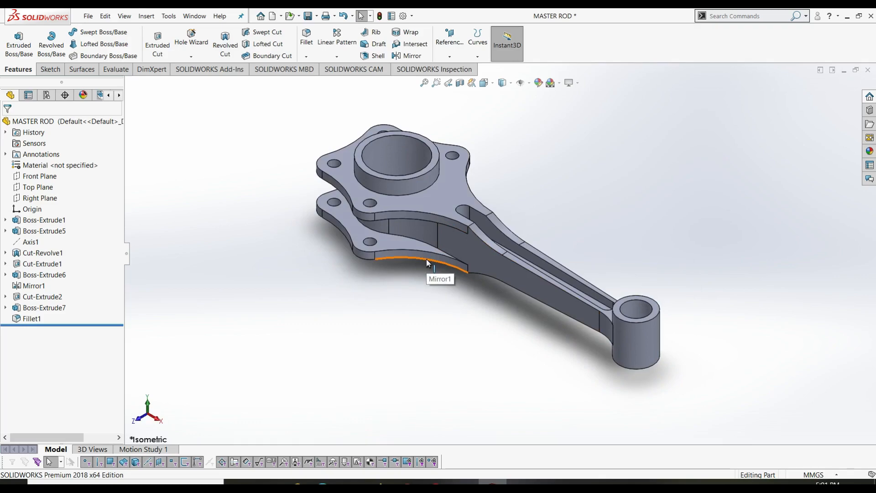
- Save the MASTER ROD part and close its document
key("ctrl+s")
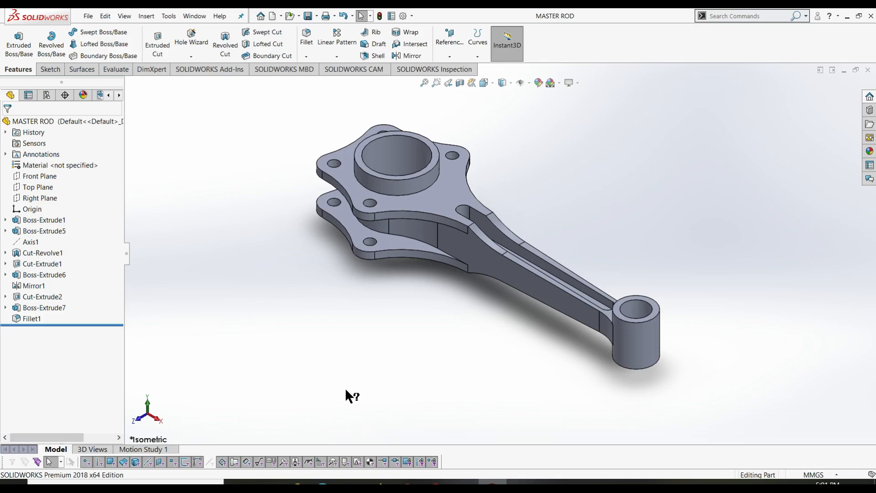
left_click(848, 16)
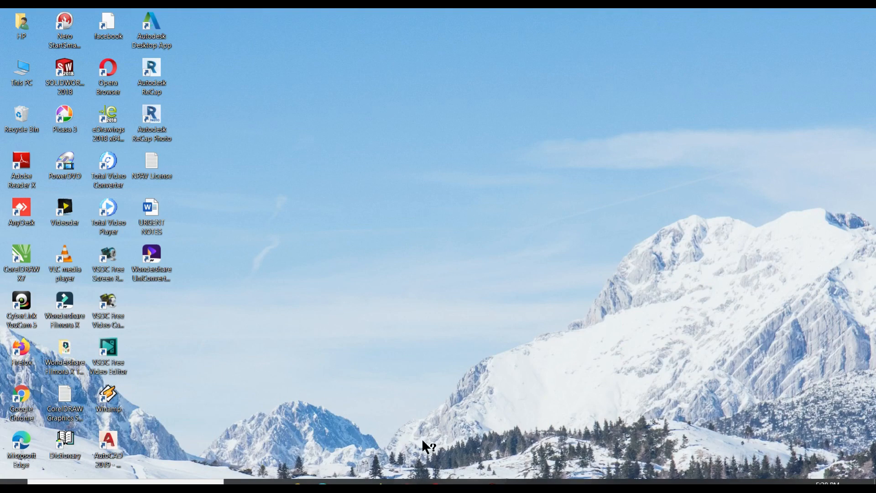
left_click(492, 482)
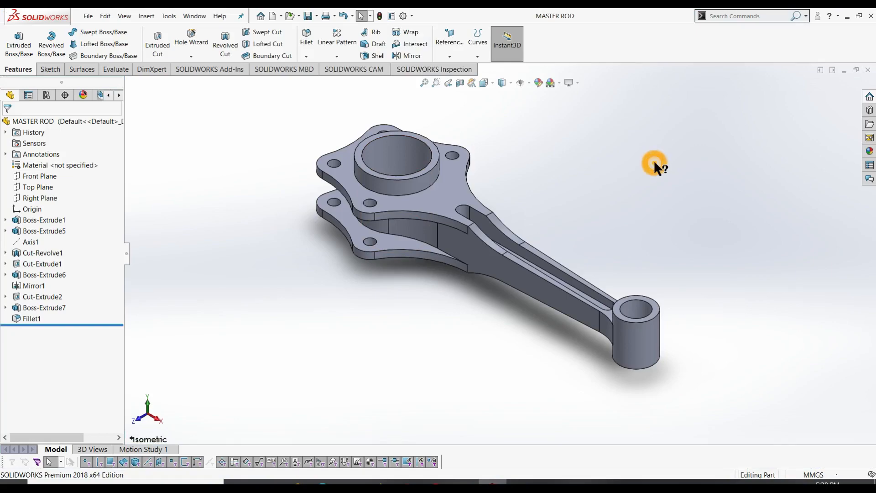
left_click(868, 70)
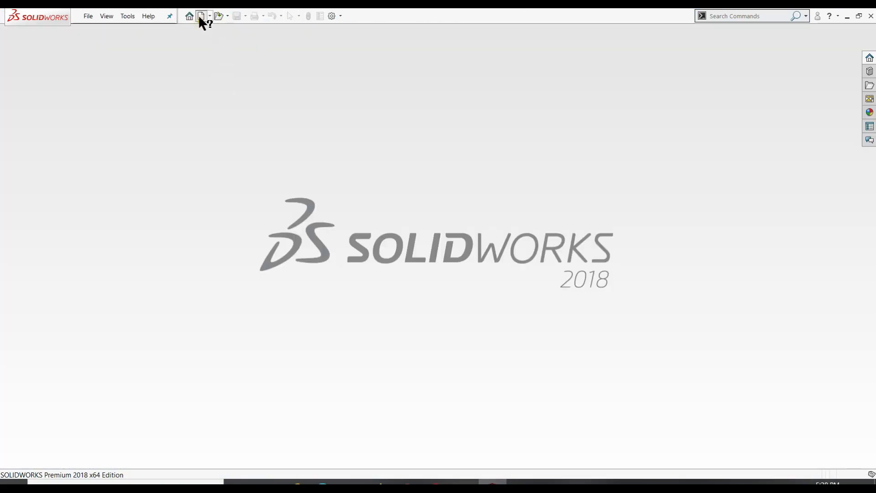
- Create a new part and sketch a circle centred on the origin on the Front Plane
left_click(201, 16)
left_click(363, 363)
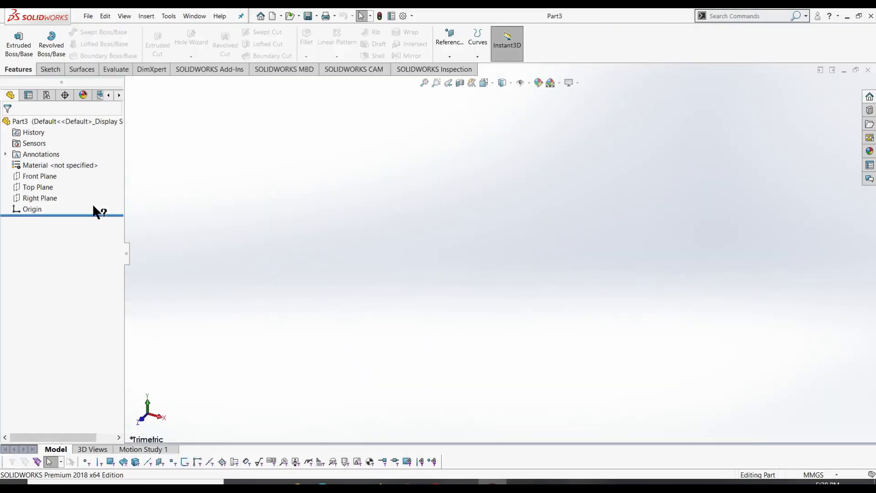
left_click(37, 176)
left_click(50, 69)
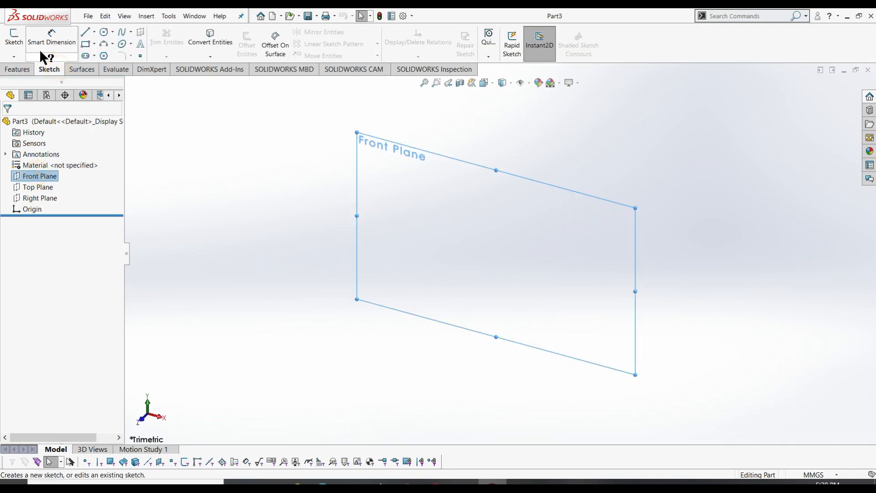
left_click(11, 39)
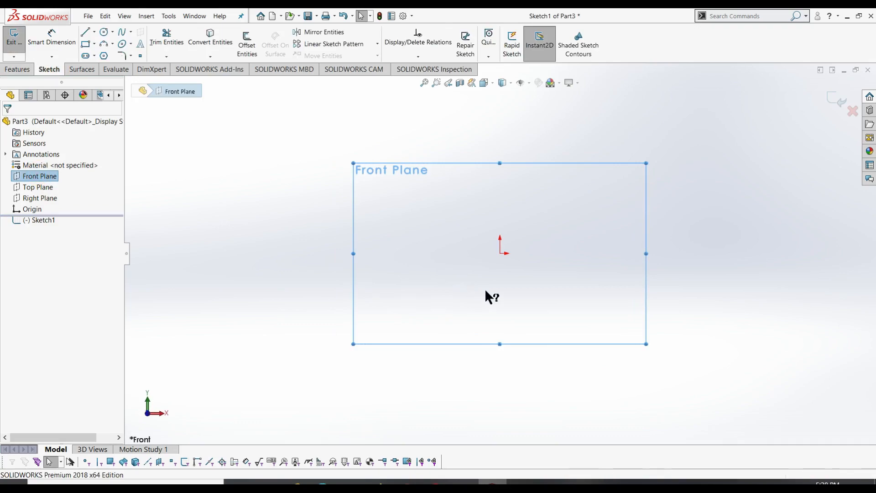
right_click_drag(516, 286, 591, 283)
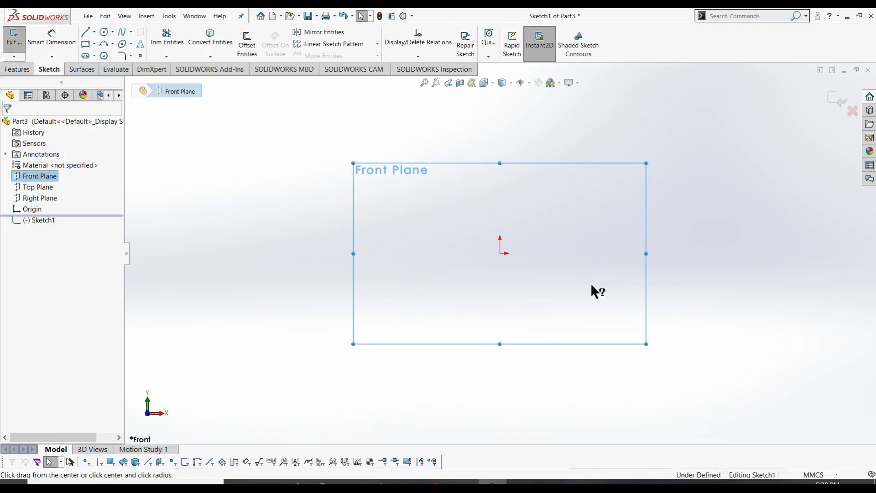
left_click(499, 254)
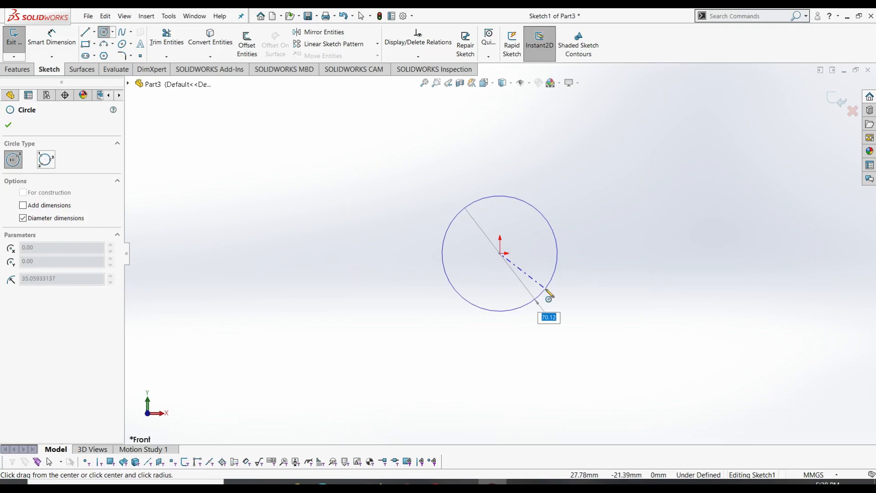
left_click(547, 291)
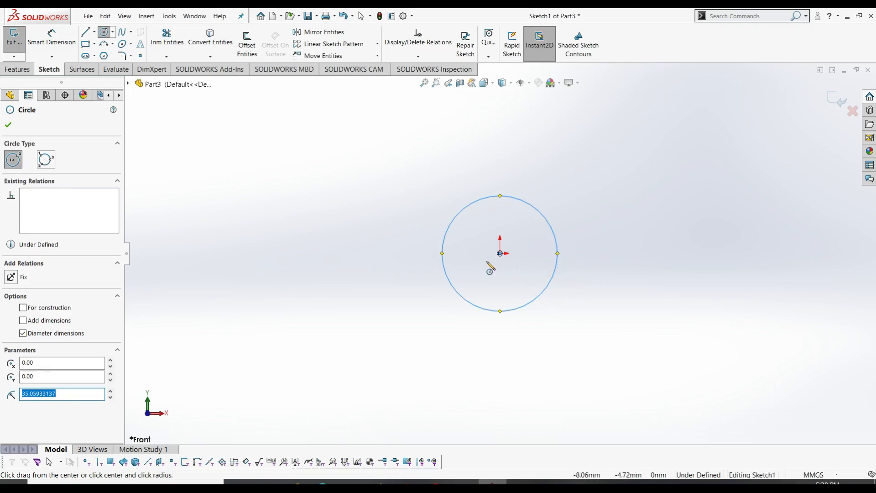
key("Escape")
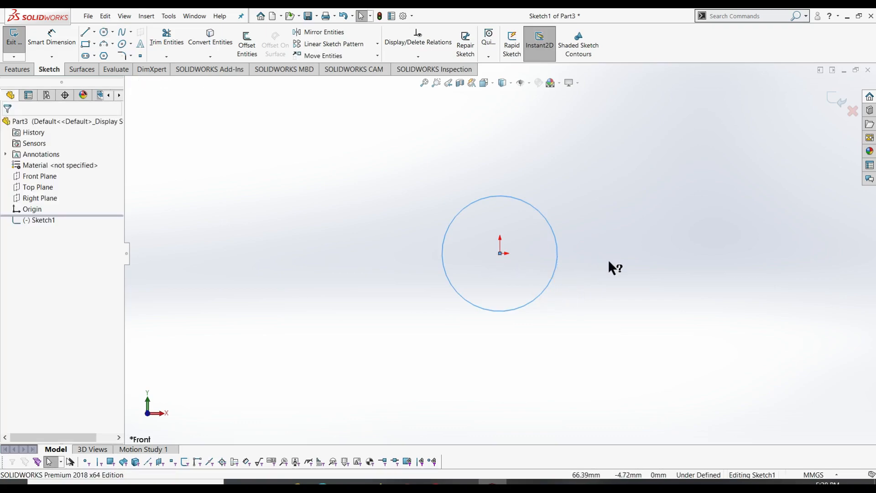
- Draw a horizontal centreline from the circle's centre to the right
middle_click_drag(612, 266, 500, 249, "ctrl")
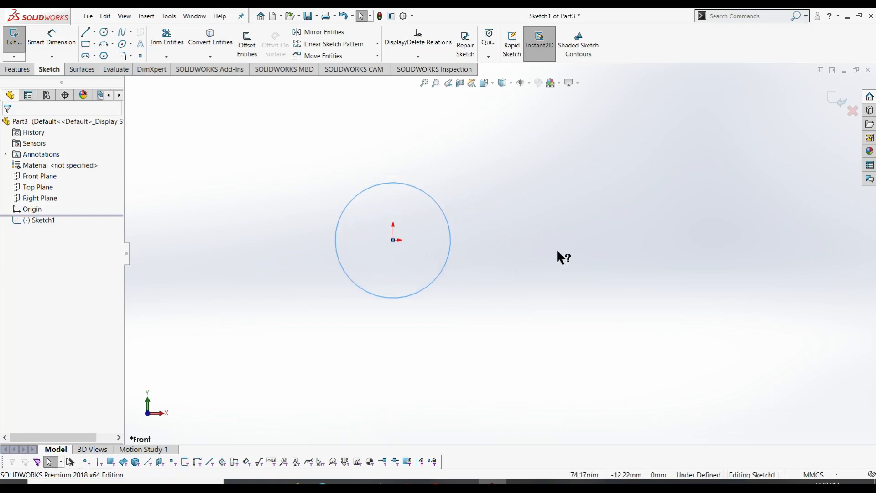
left_click(94, 30)
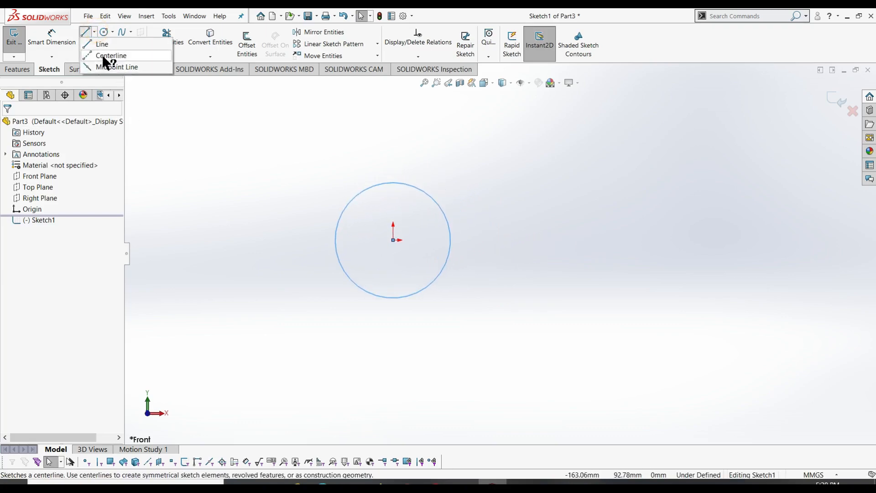
left_click(102, 53)
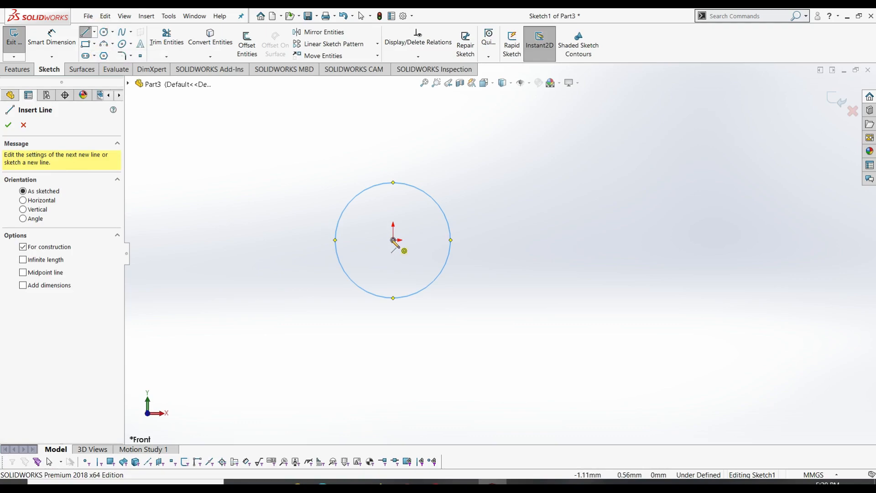
left_click(392, 240)
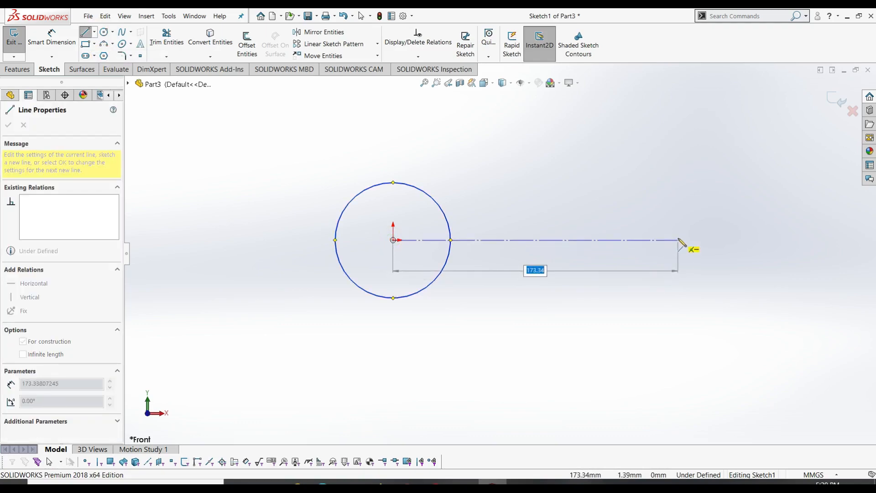
left_click(679, 240)
key("Escape")
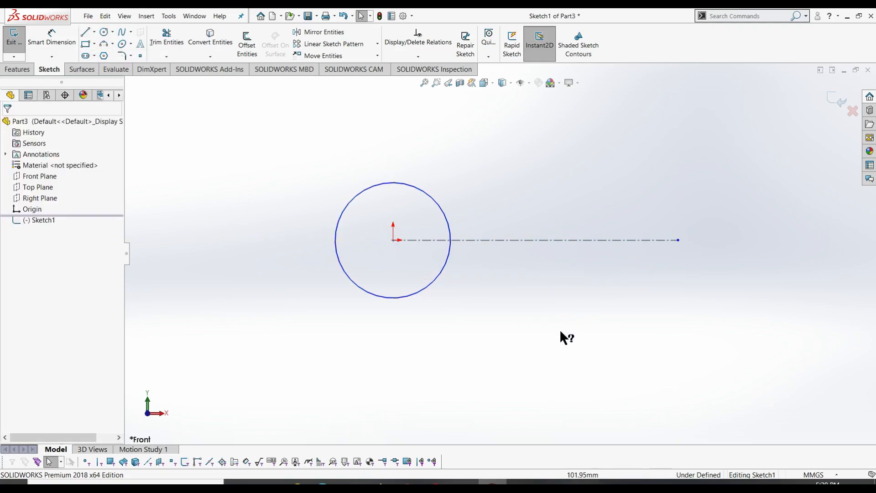
- Dimension the circle to Ø35 and the centreline to 200 mm long
right_click_drag(561, 332, 563, 283)
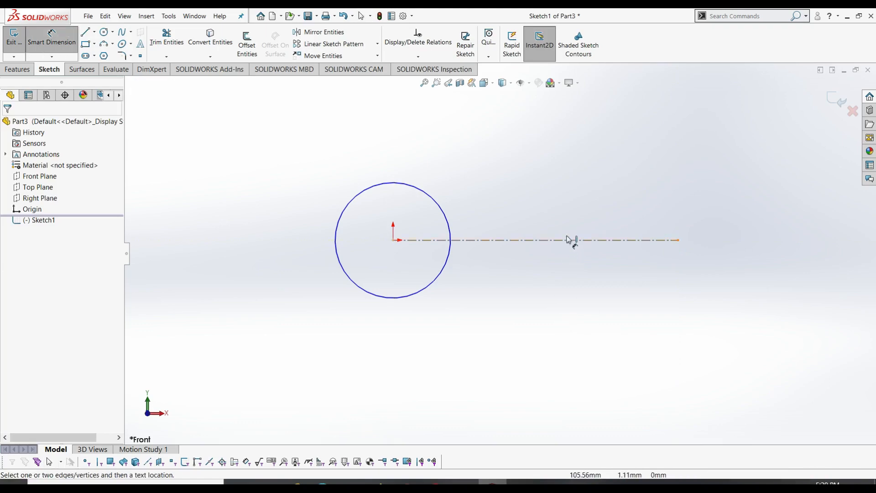
left_click(438, 210)
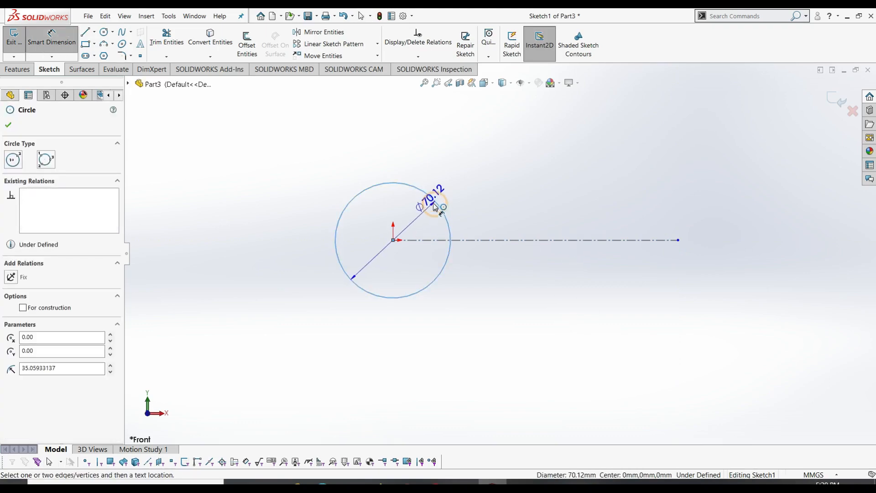
left_click(413, 153)
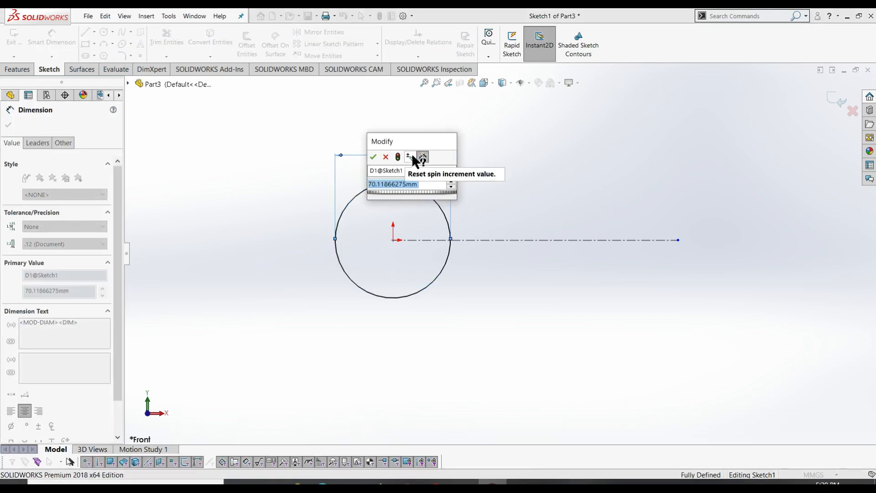
type("35")
key("Return")
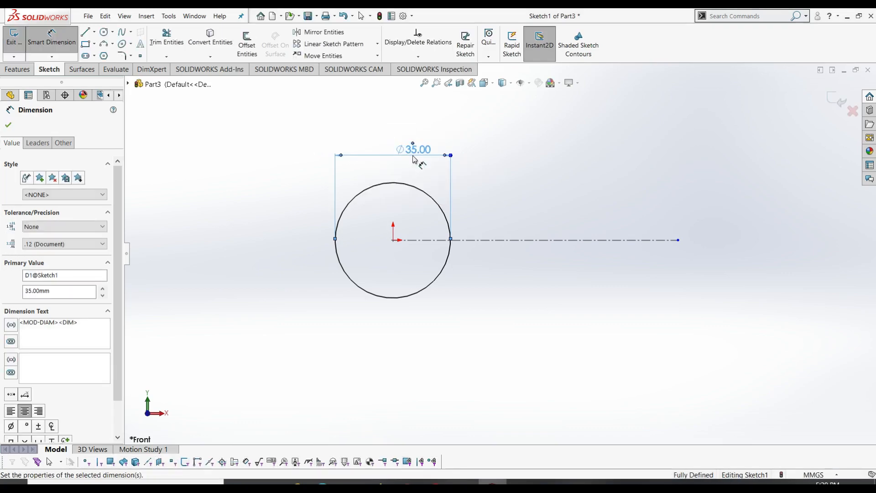
left_click(496, 243)
left_click(495, 318)
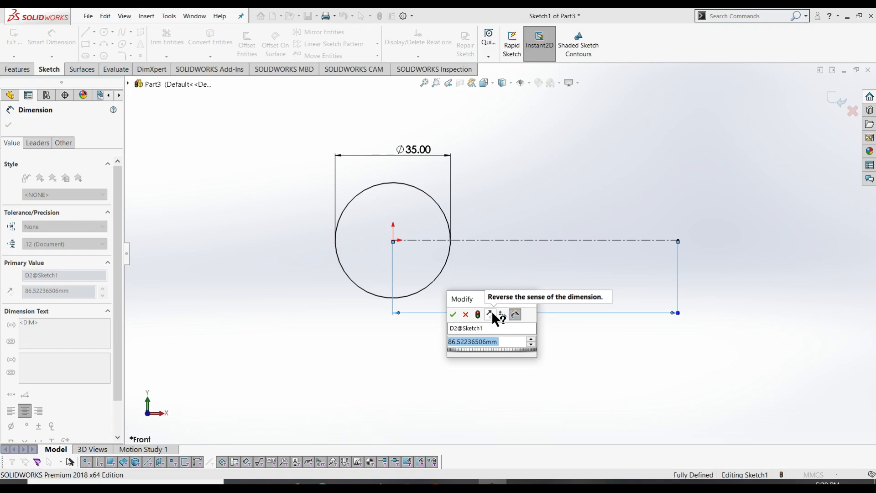
type("200")
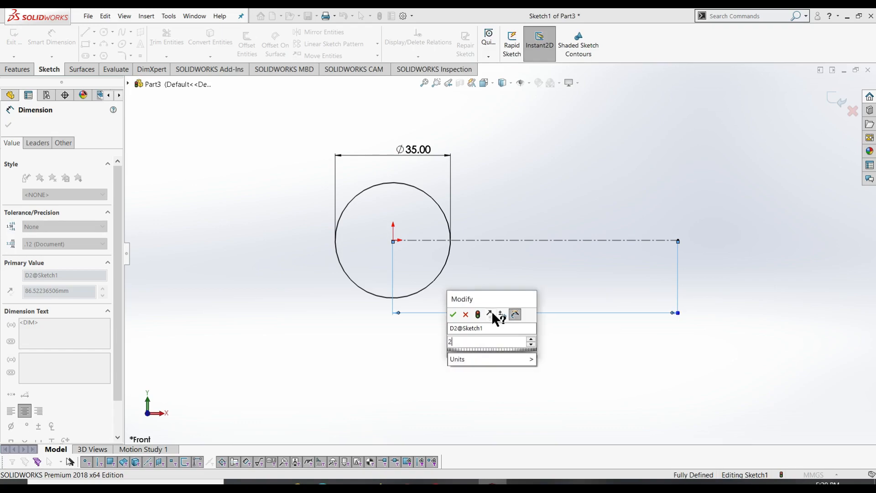
key("Return")
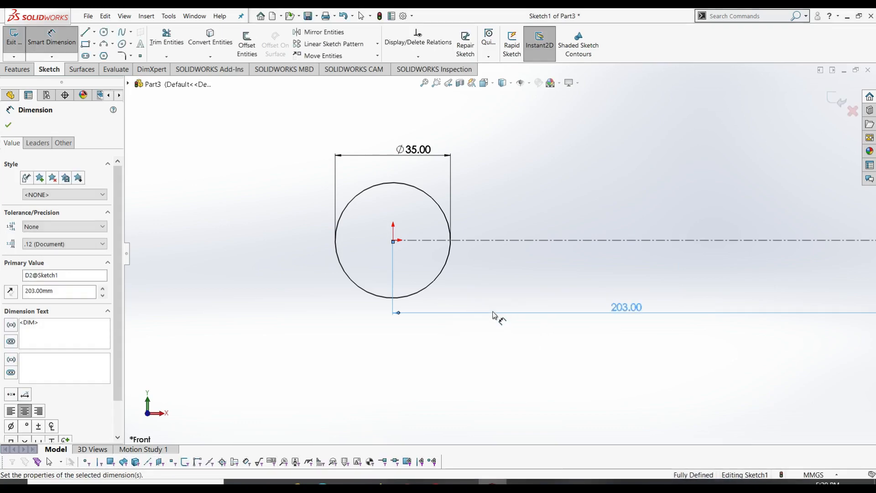
scroll(493, 312, "up", 4)
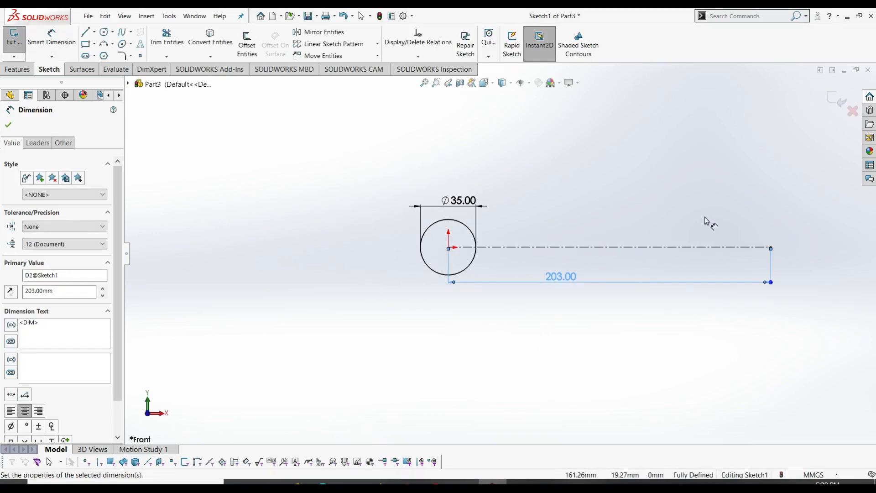
mouse_move(709, 227)
middle_mouse_down("ctrl")
mouse_move(633, 216)
mouse_move(602, 240)
middle_mouse_up("ctrl")
scroll(601, 241, "down", 1)
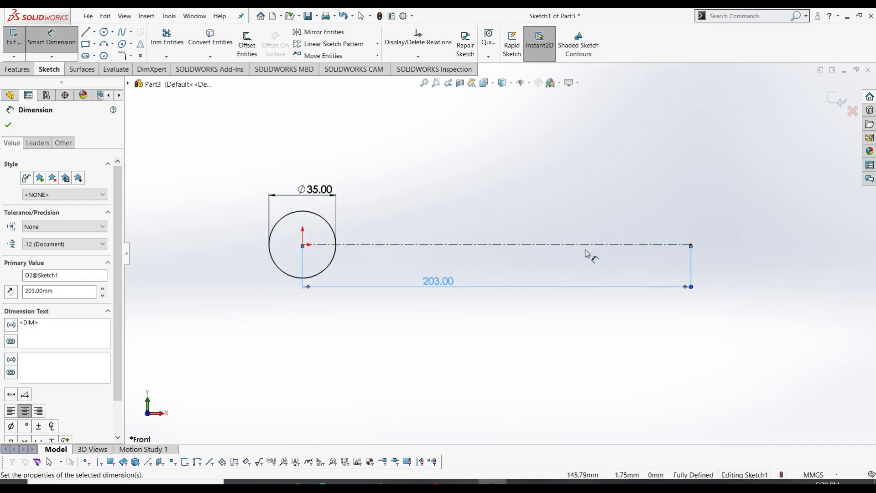
right_click_drag(519, 366, 619, 354)
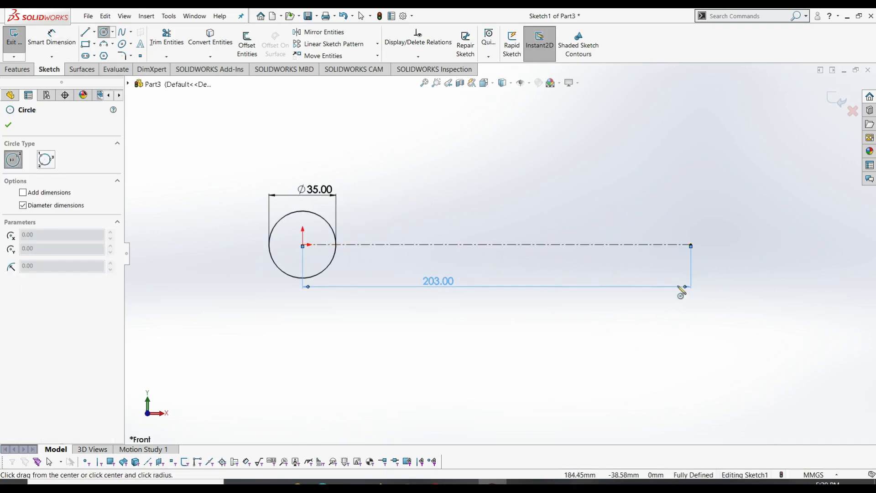
- Draw a circle on the centreline's right endpoint and dimension its diameter as 24 mm
left_click(691, 245)
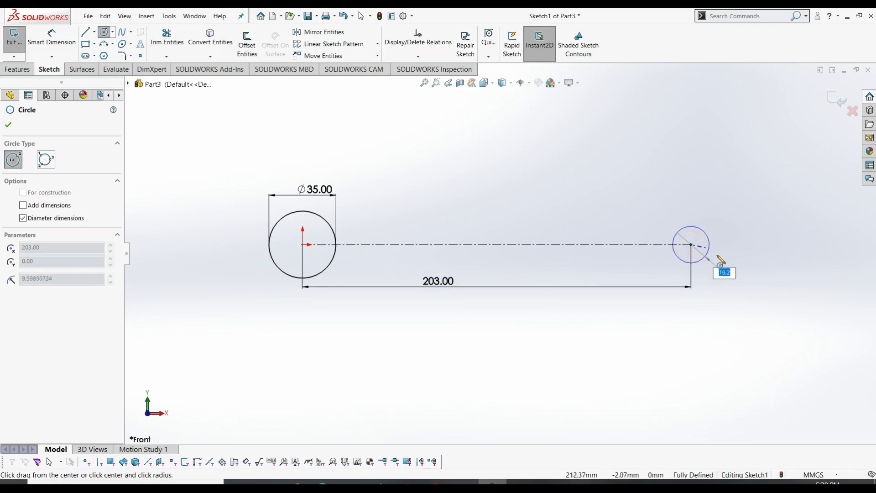
left_click(714, 267)
right_click_drag(759, 334, 763, 220)
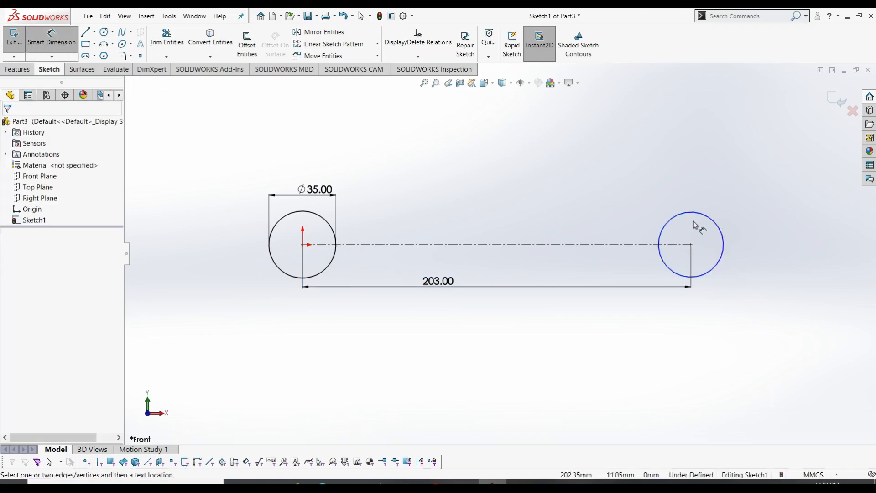
left_click(715, 222)
left_click(716, 243)
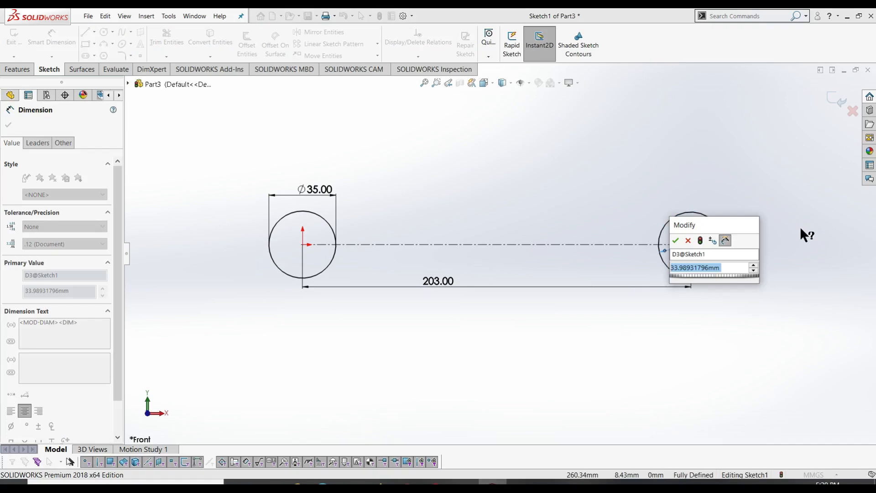
type("24")
key("Return")
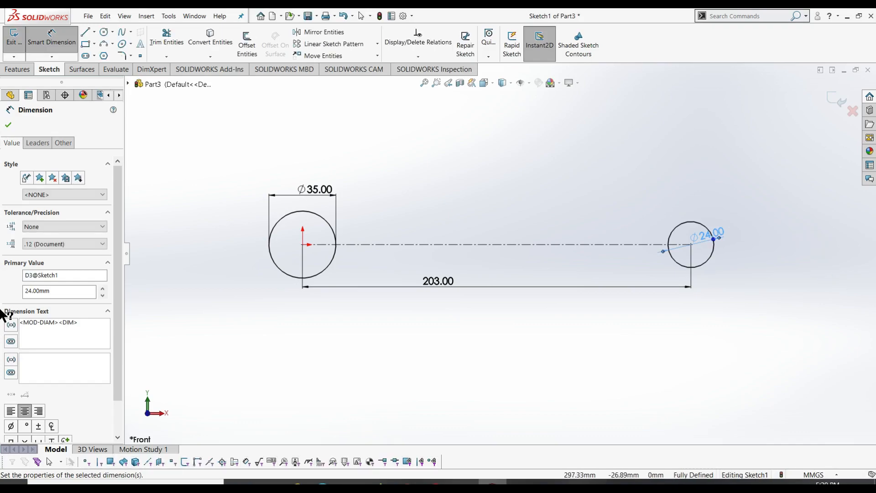
left_click(497, 378)
right_click_drag(411, 365, 456, 364)
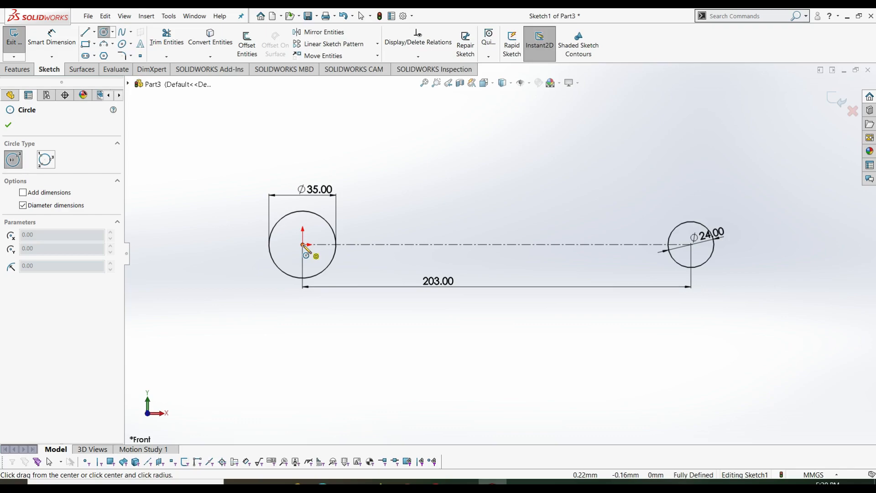
key("Escape")
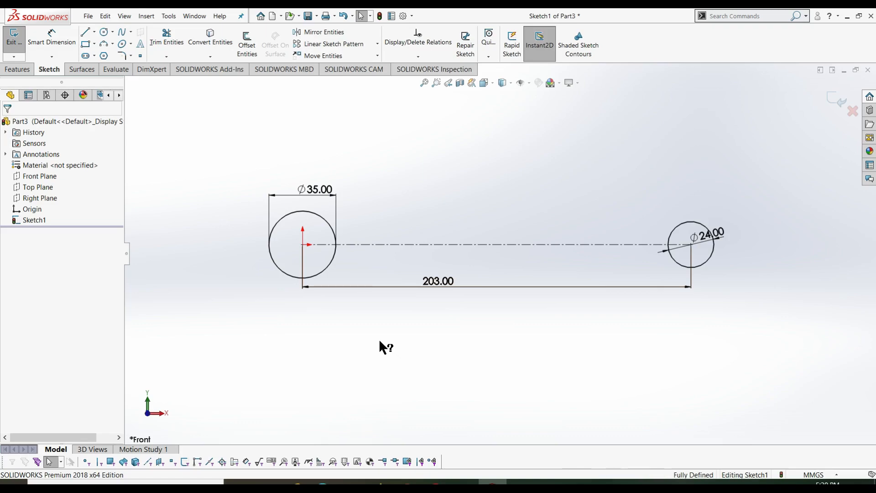
- Exit Sketch1, then start an extrusion and cancel it
right_click(411, 355)
left_click(511, 347)
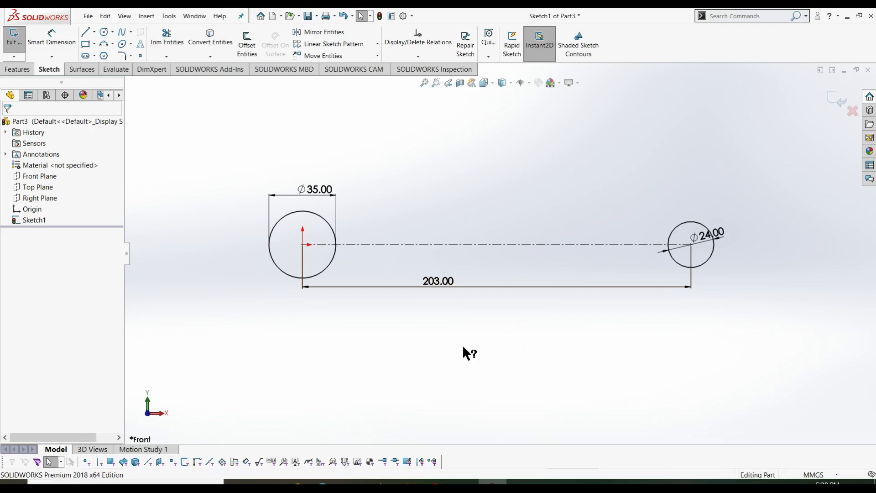
left_click(20, 67)
left_click(18, 43)
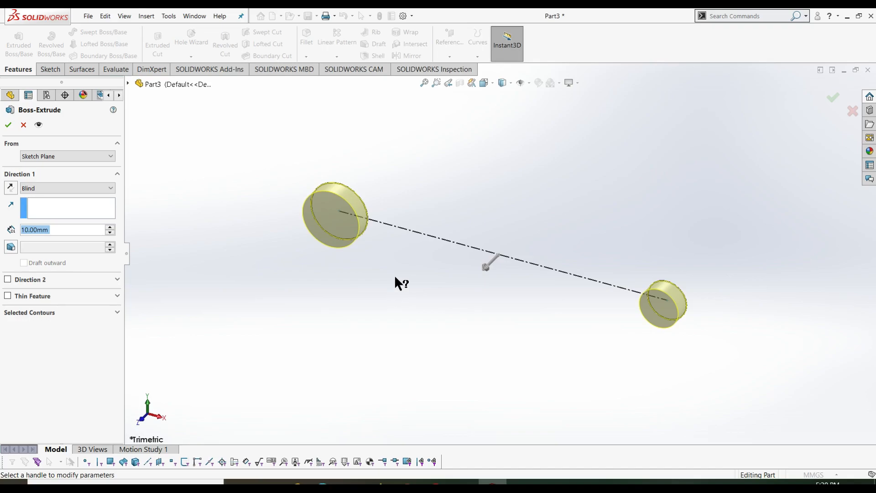
key("Escape")
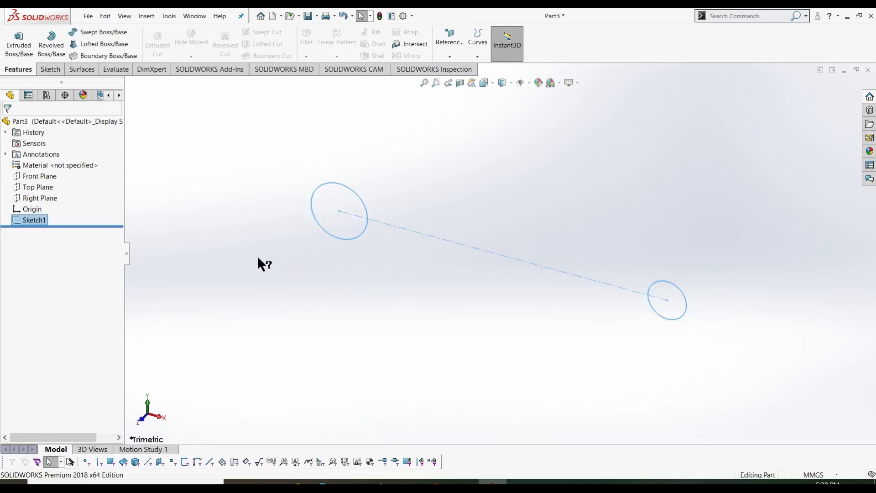
- Change Sketch1's sketch plane from Front Plane to Top Plane
right_click(44, 222)
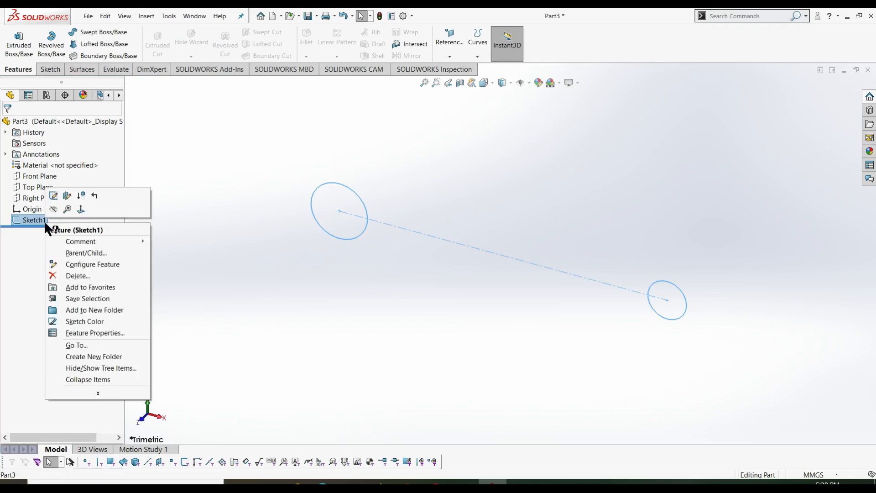
left_click(66, 196)
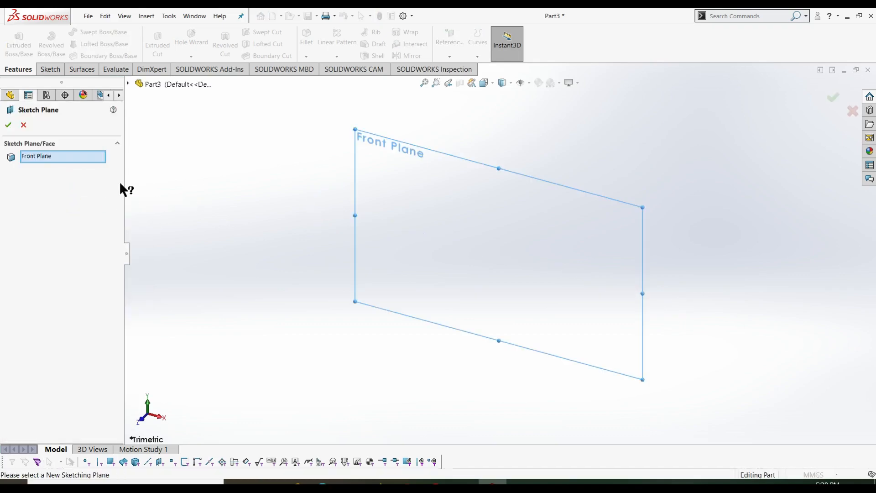
right_click(86, 165)
left_click(110, 167)
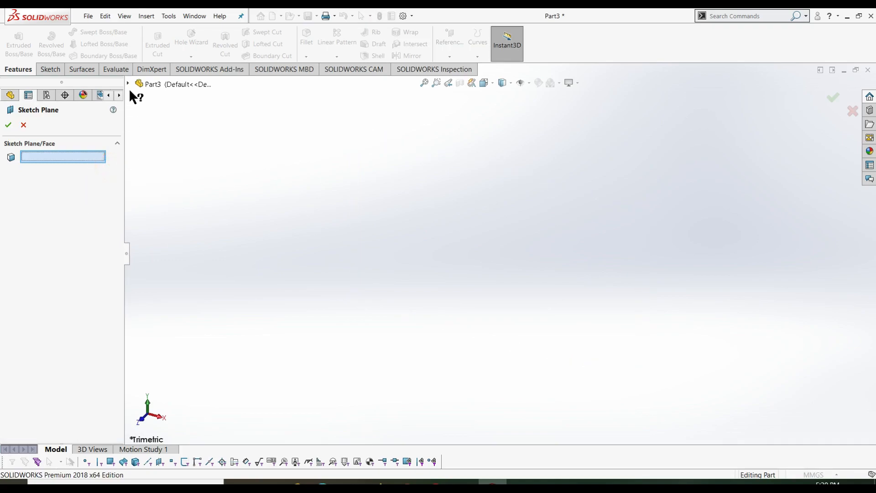
left_click(129, 83)
left_click(167, 149)
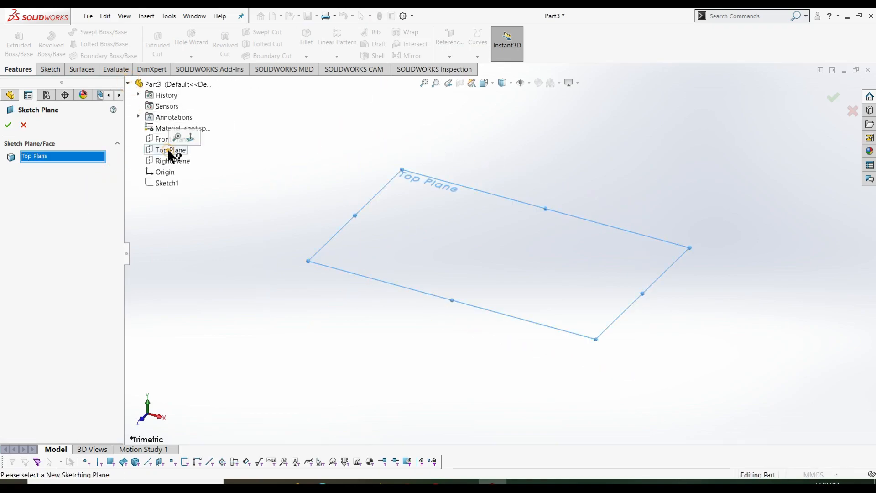
left_click(8, 126)
left_click(221, 235)
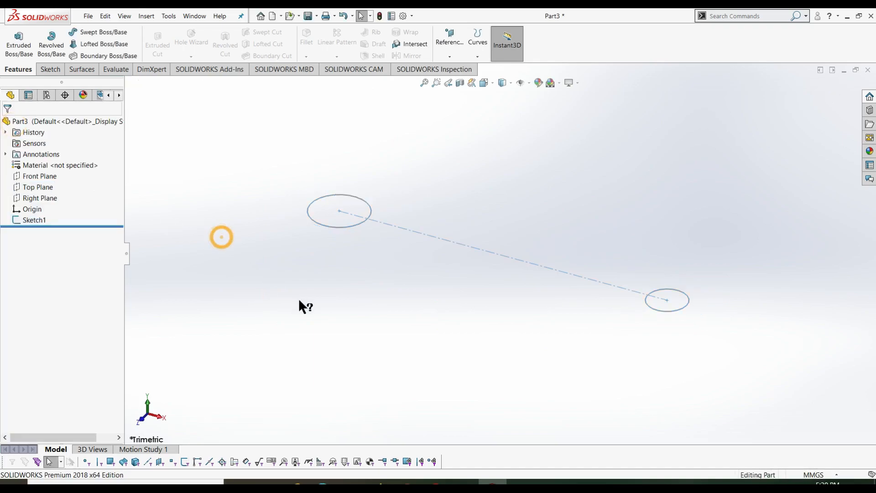
- Extrude only the right Ø24 circle of Sketch1 42 mm using Mid Plane
left_click(32, 220)
left_click(19, 41)
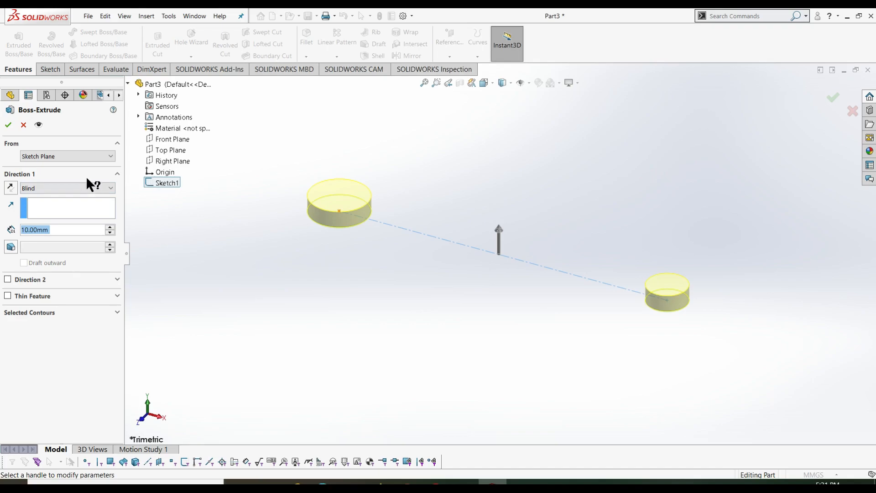
left_click(75, 187)
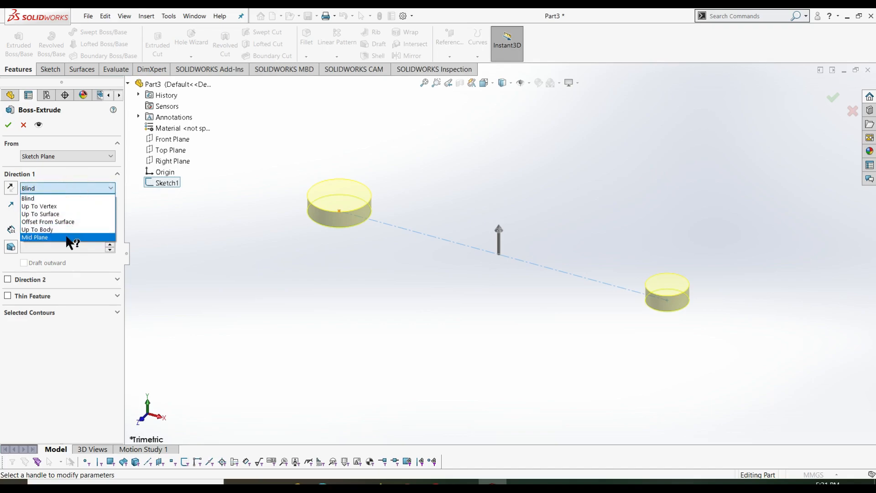
left_click(65, 237)
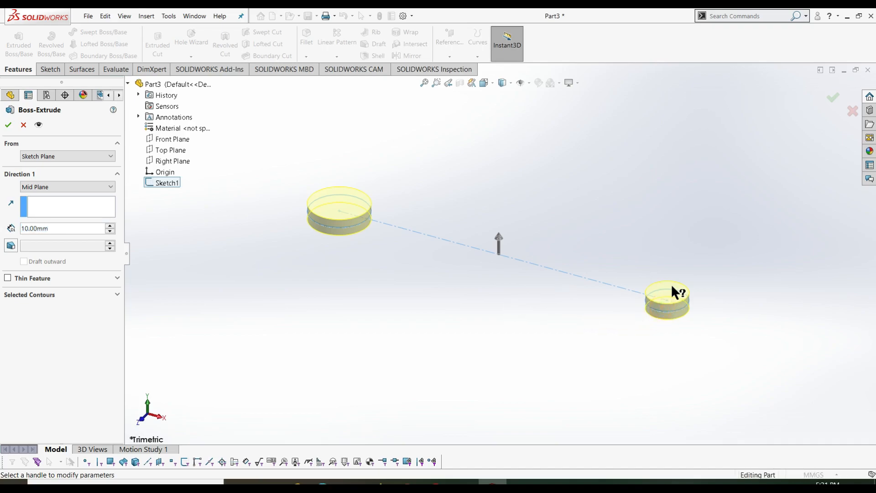
double_click(54, 228)
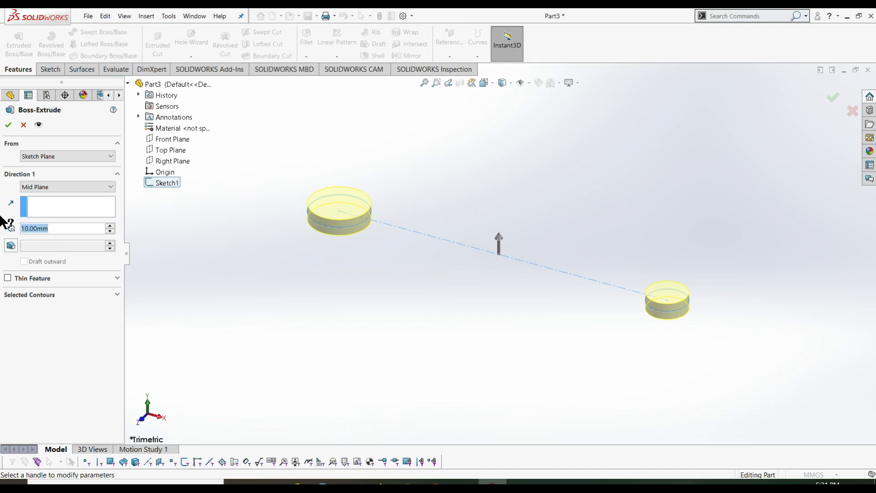
type("42")
key("Return")
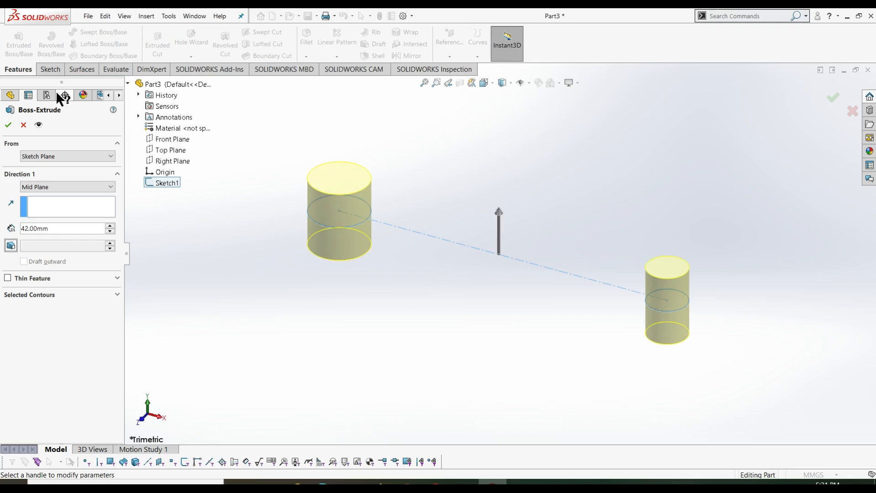
left_click(27, 295)
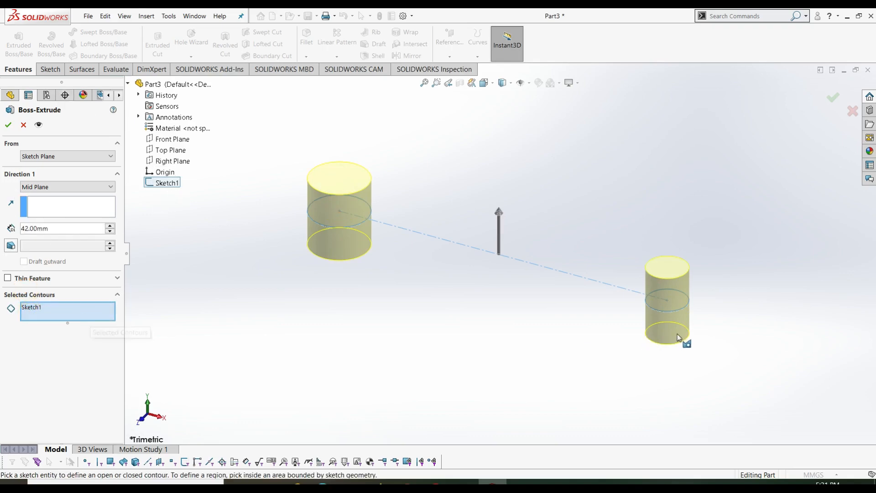
left_click(667, 300)
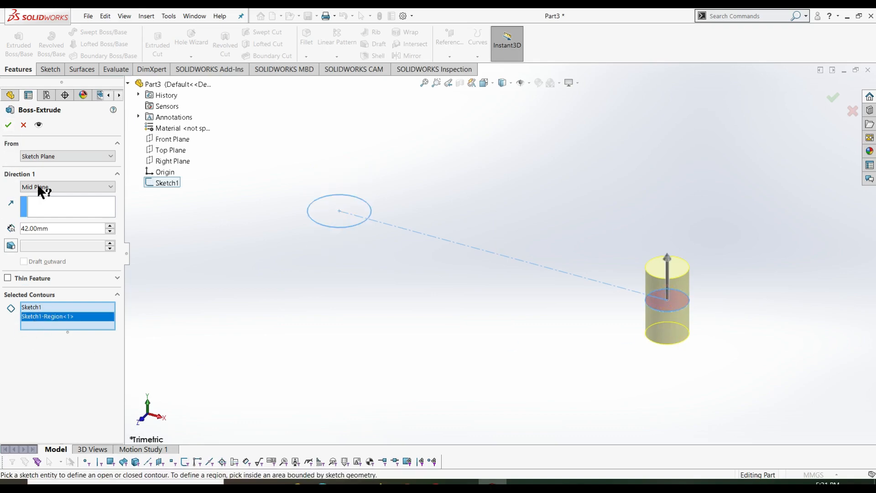
left_click(8, 125)
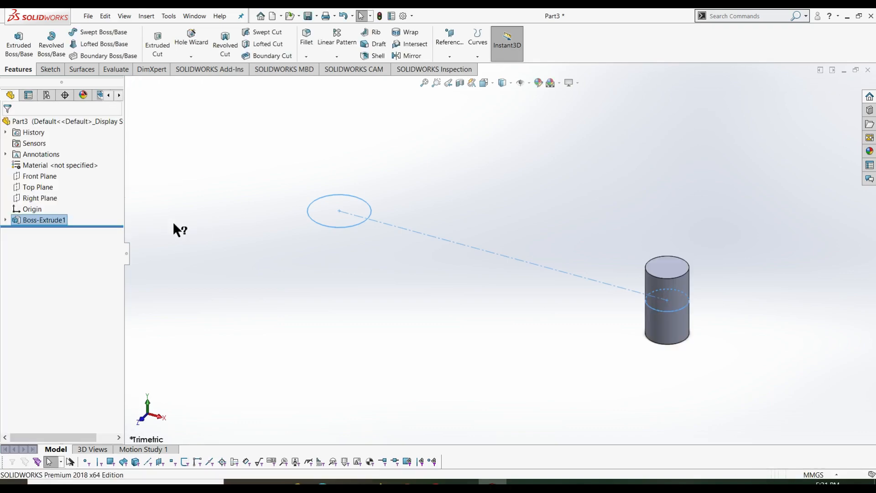
- Edit Boss-Extrude1 and change its mid-plane depth from 42 mm to 28 mm
right_click(50, 220)
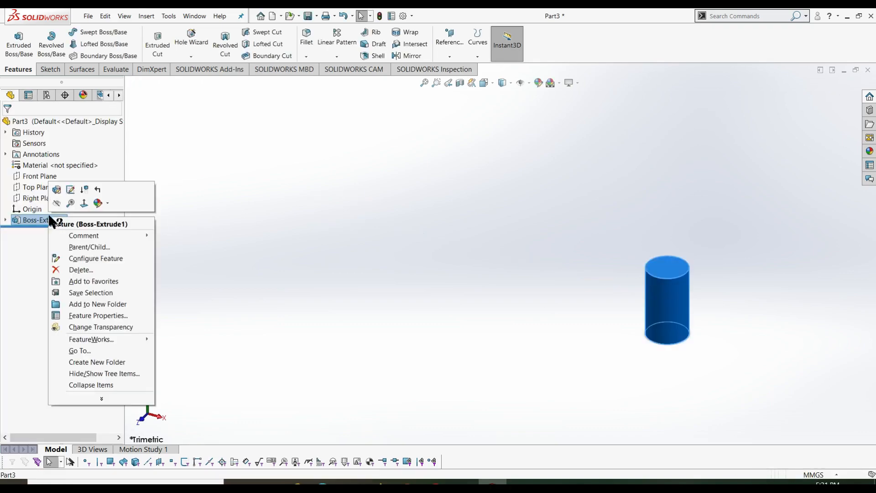
left_click(57, 189)
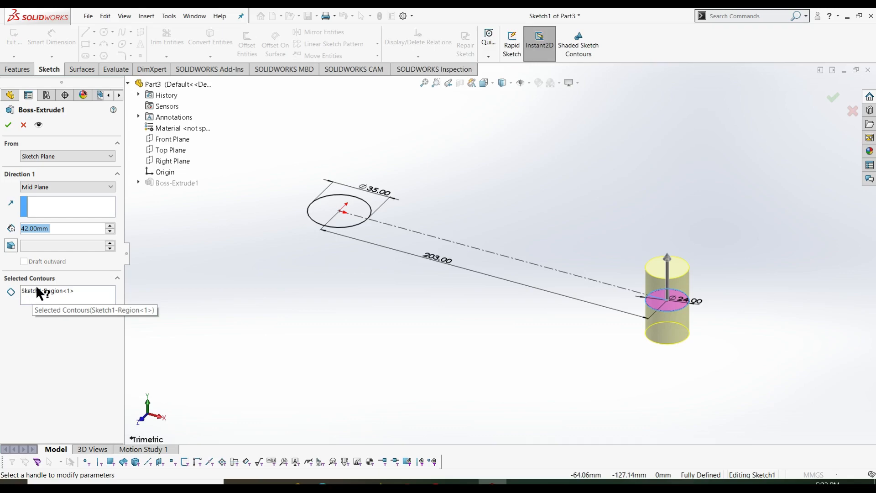
left_click(62, 227)
left_click_drag(62, 227, 10, 229)
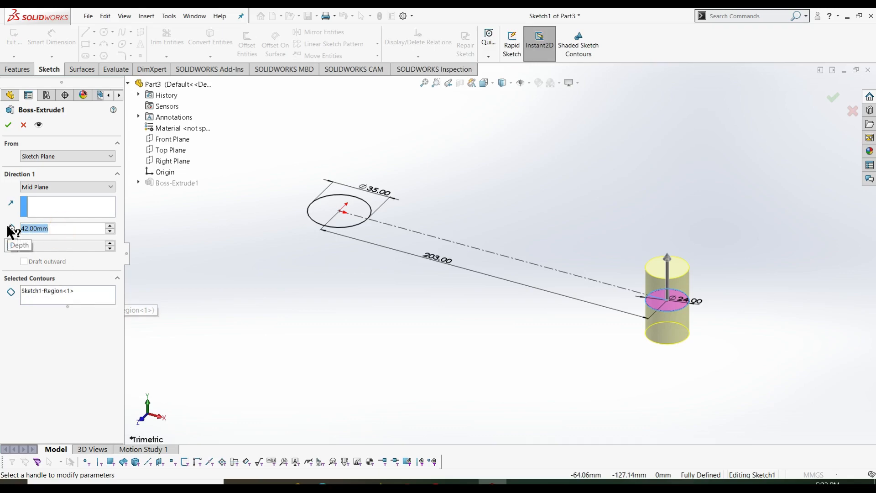
type("2")
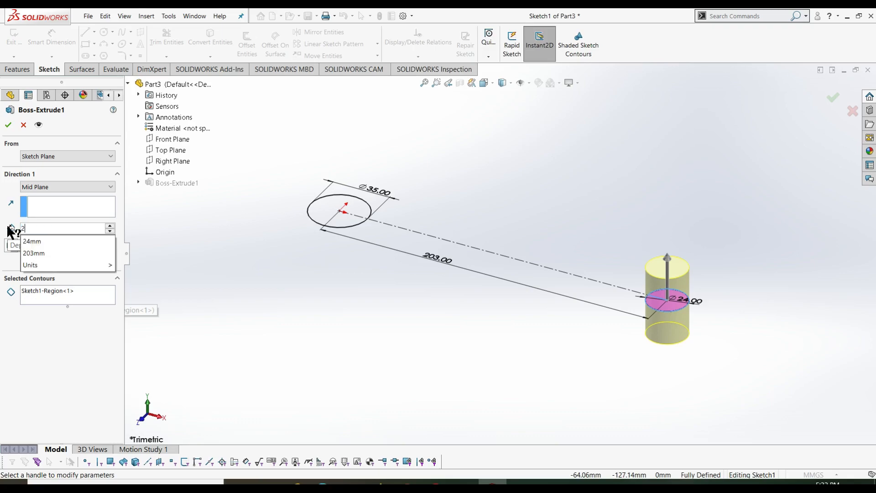
type("8")
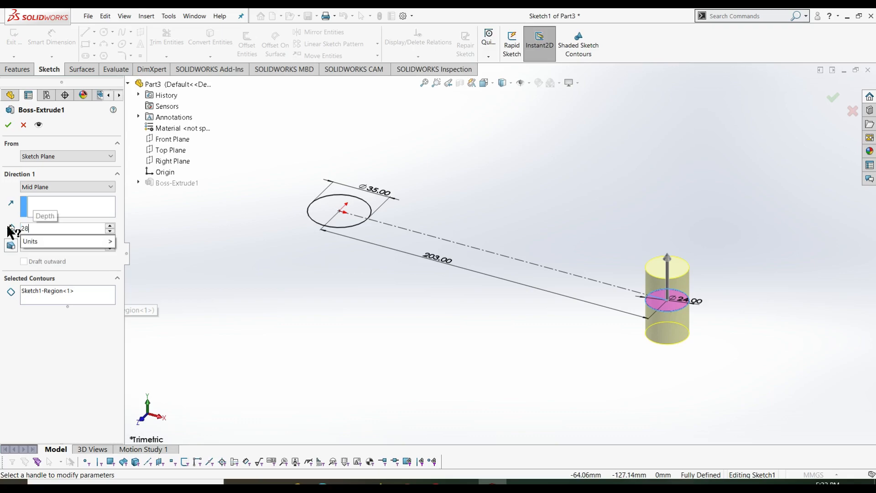
key("Return")
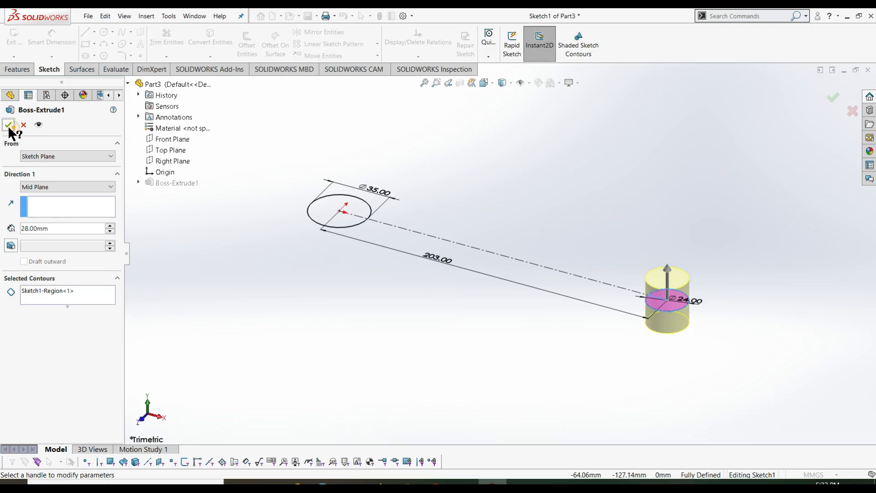
left_click(8, 124)
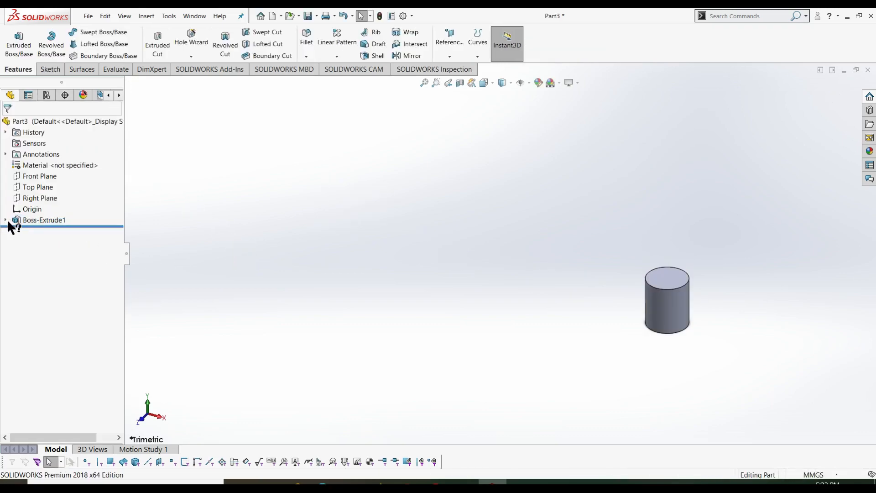
- Reuse Sketch1 to extrude the Ø35 circle region 42 mm with Mid Plane as Boss-Extrude2
left_click(4, 221)
left_click(35, 232)
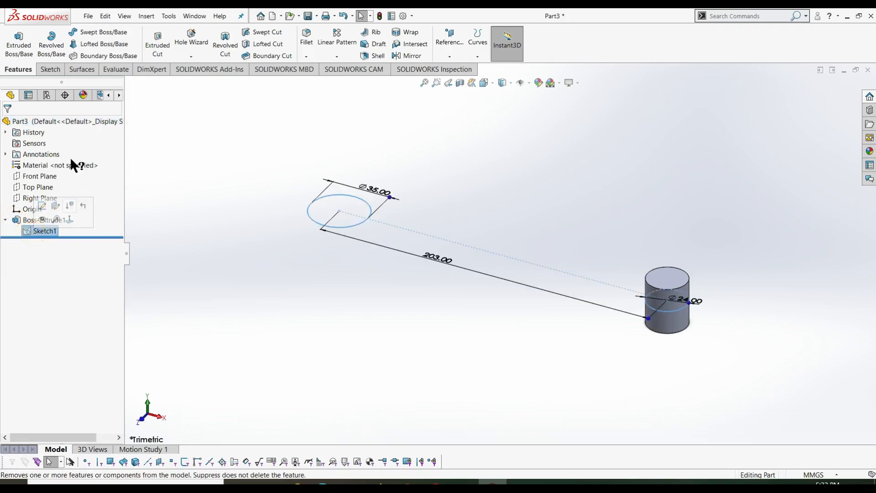
left_click(19, 43)
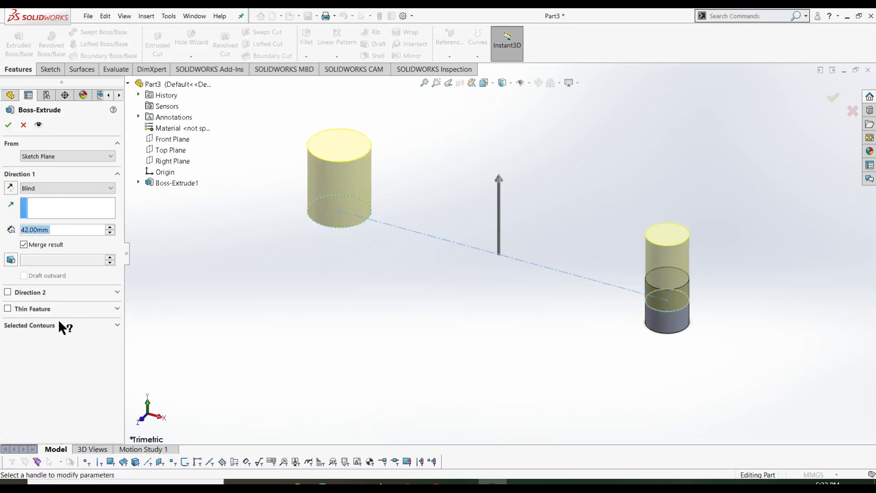
left_click(42, 327)
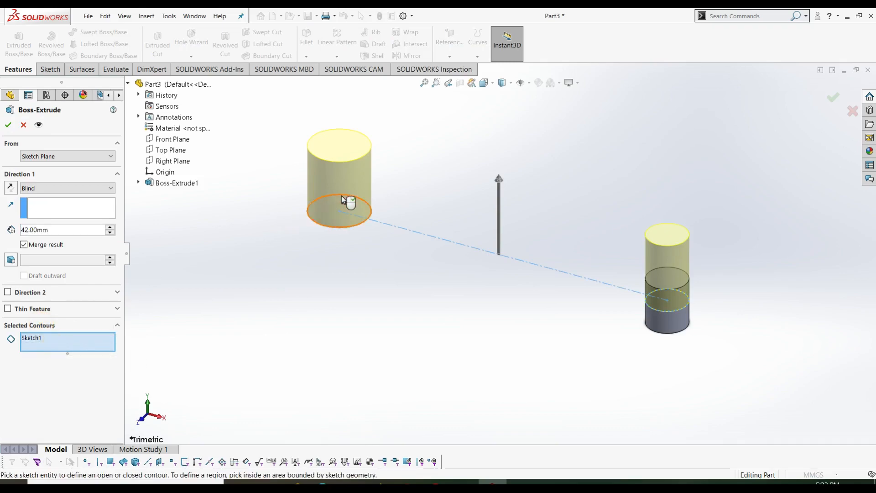
left_click(40, 188)
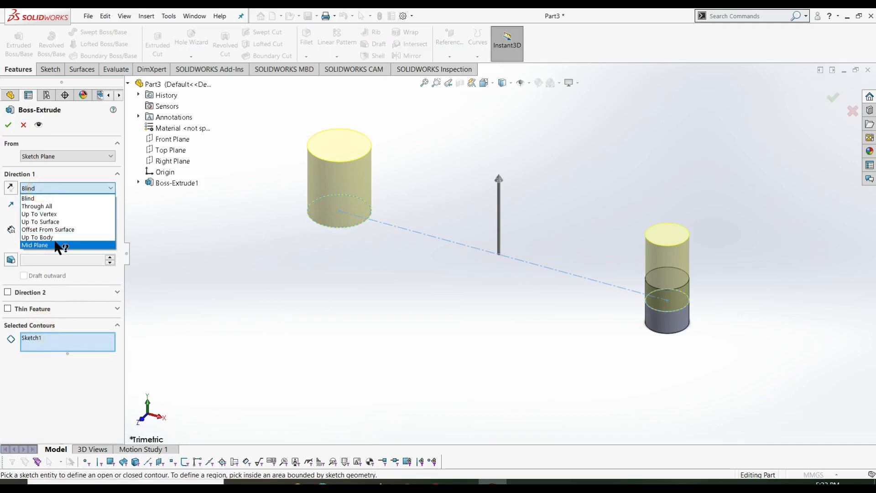
left_click(55, 242)
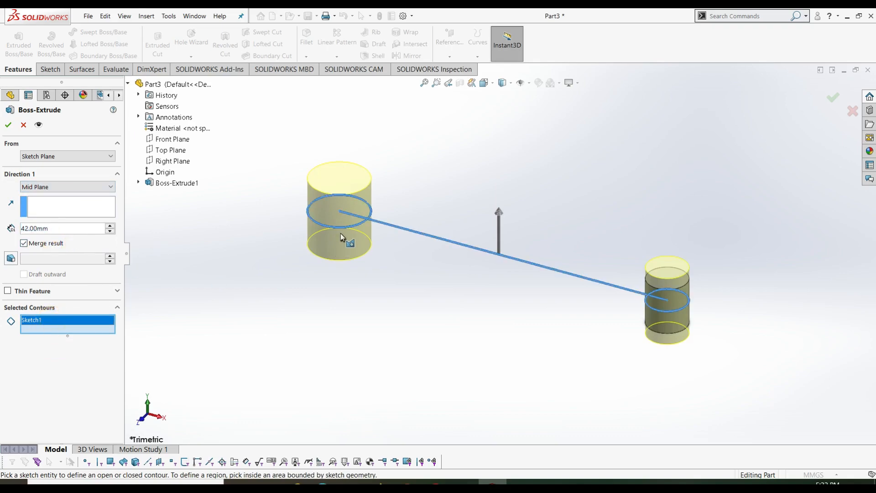
left_click(341, 217)
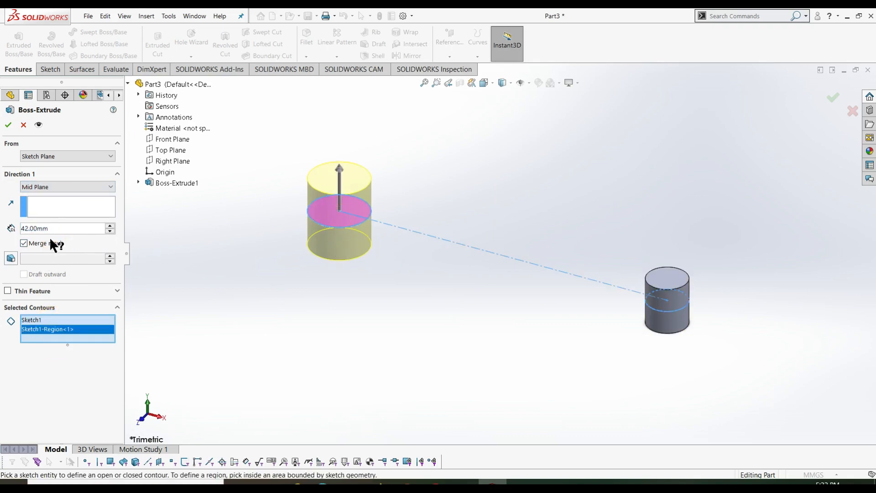
double_click(58, 228)
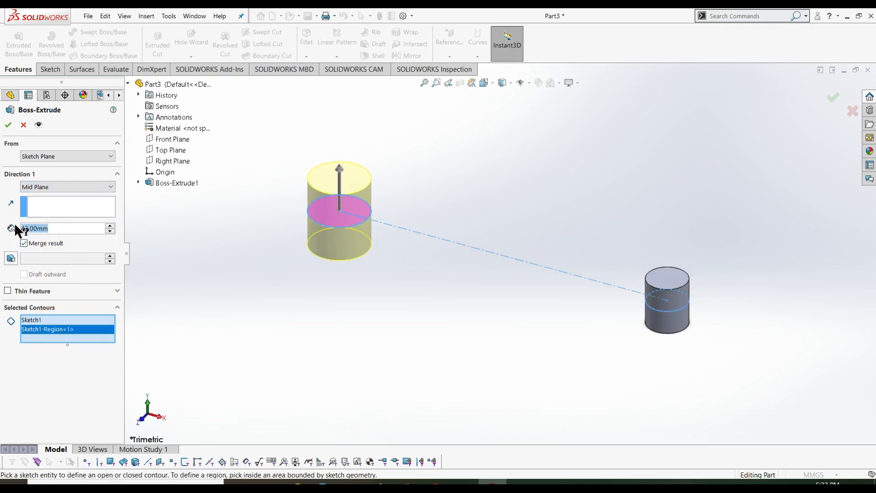
left_click(8, 125)
left_click(218, 234)
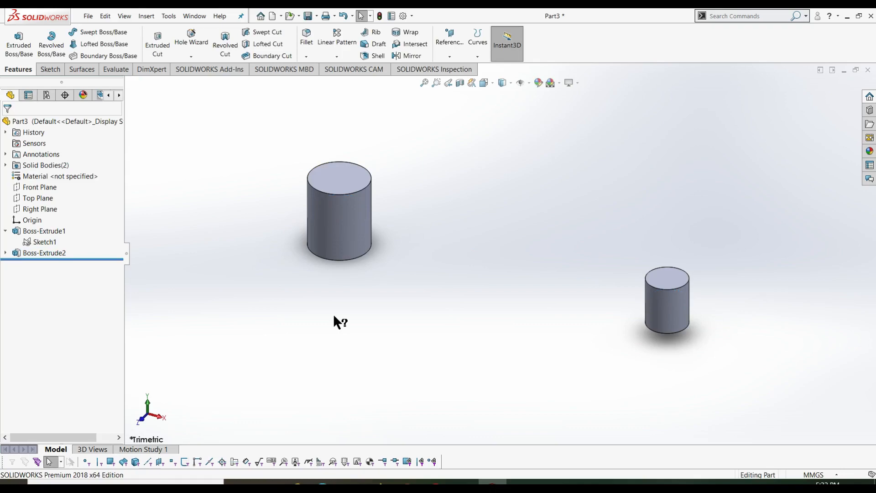
- In a new Sketch2, draw a 203 mm centreline from the left cylinder's centre to the right one's
left_click(50, 68)
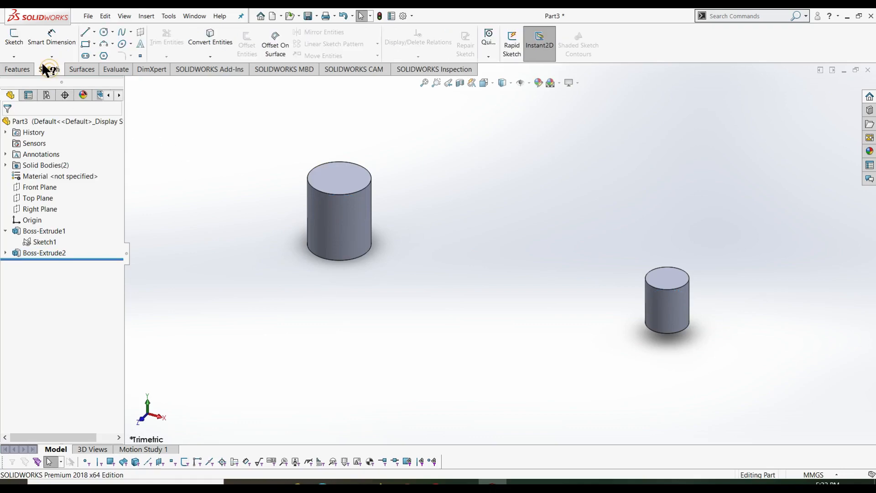
left_click(15, 37)
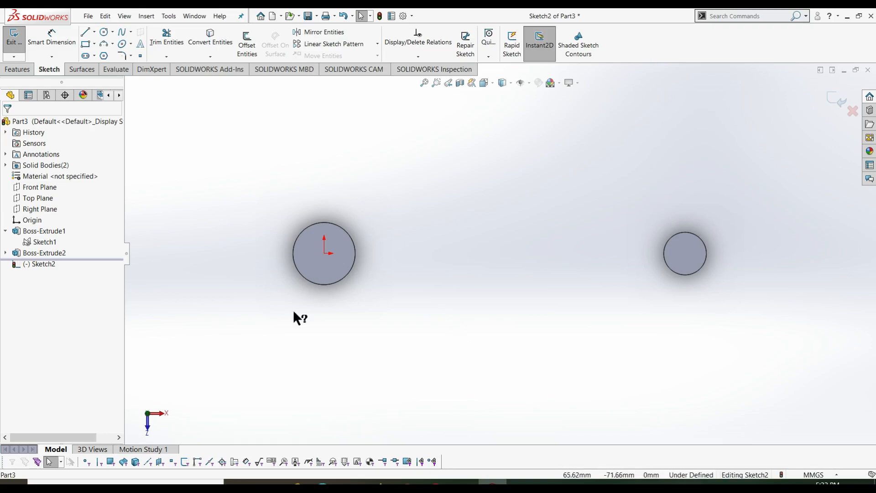
left_click(95, 32)
left_click(102, 55)
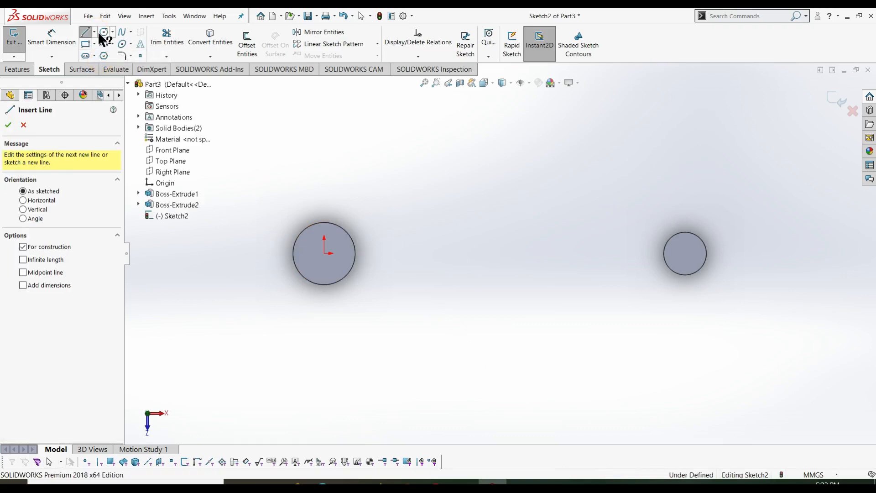
left_click(94, 31)
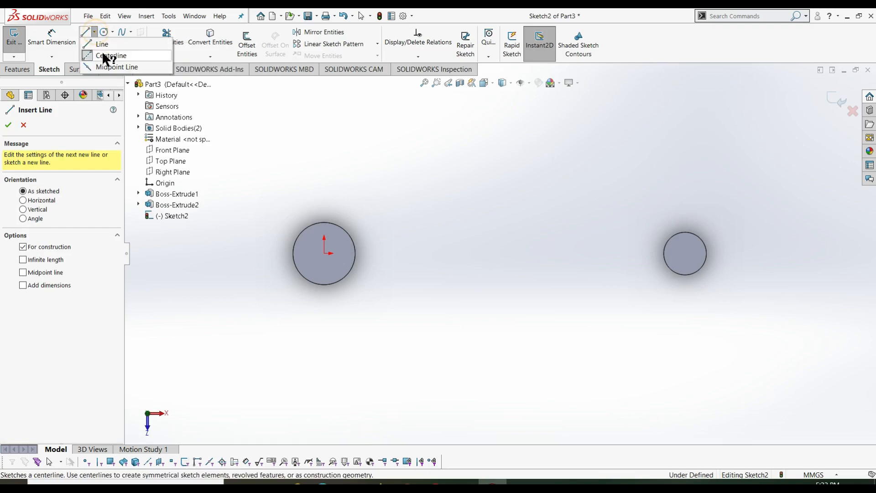
left_click(102, 55)
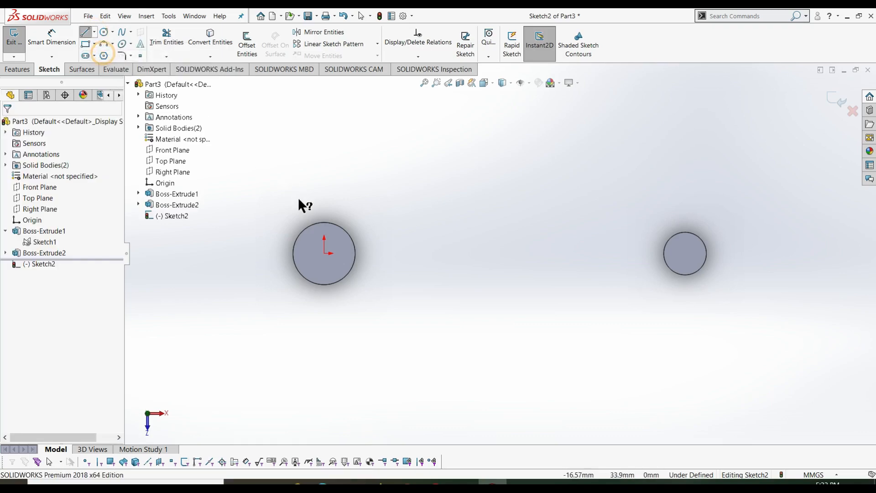
left_click(94, 31)
left_click(106, 57)
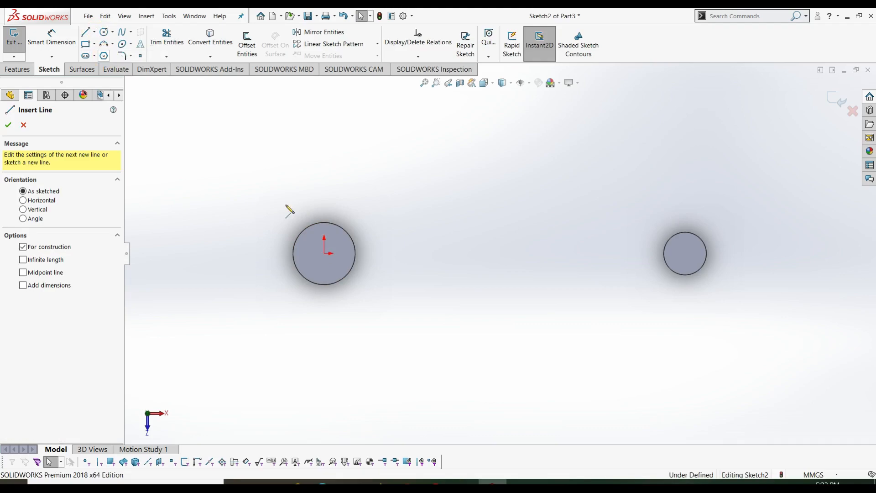
left_click(324, 253)
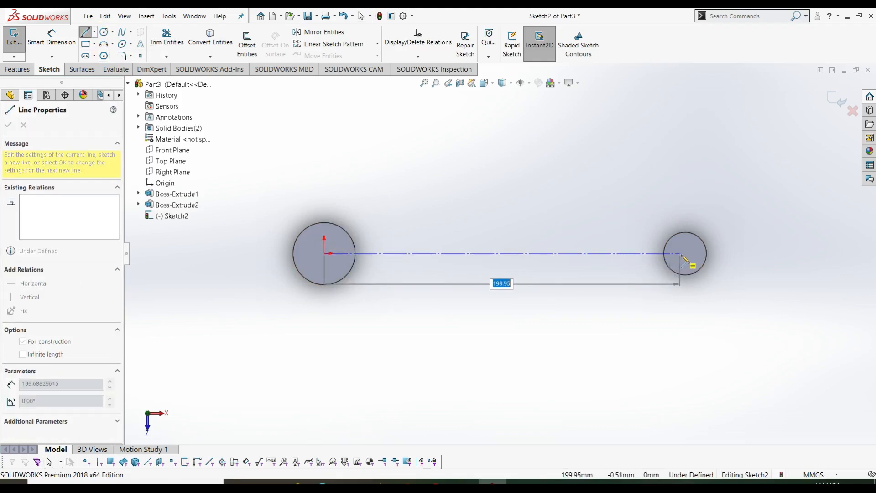
left_click(685, 254)
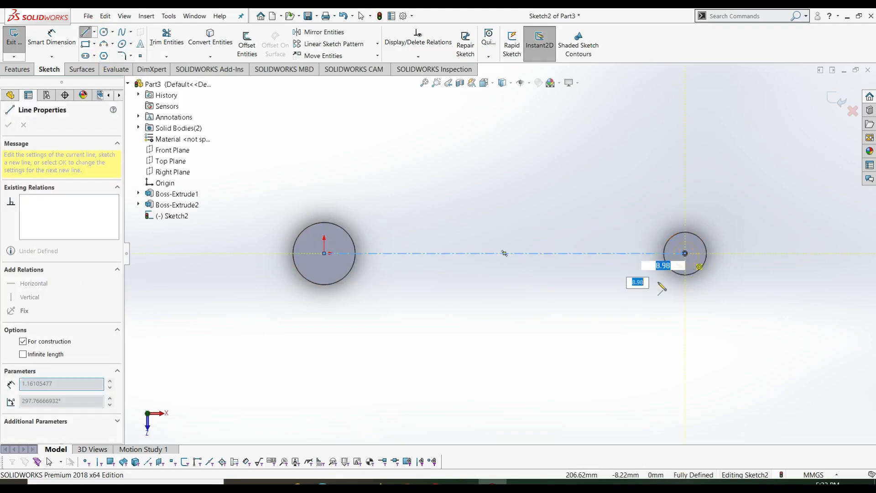
key("Escape")
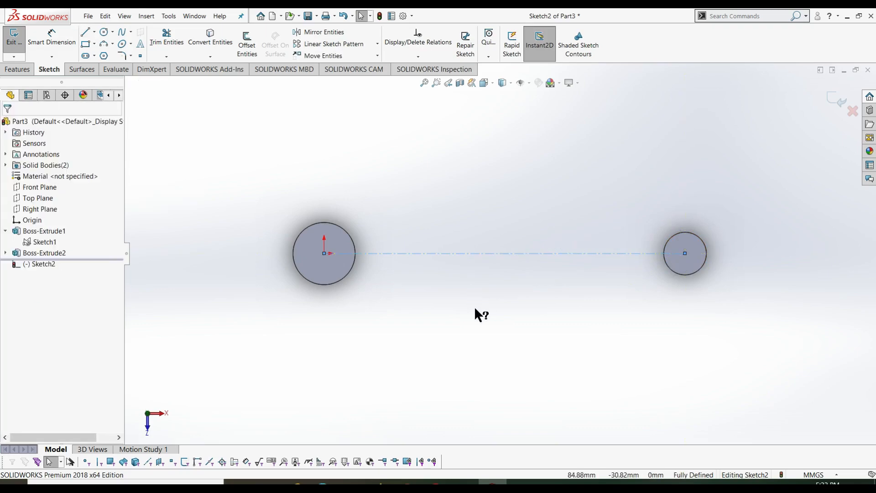
left_click(447, 255)
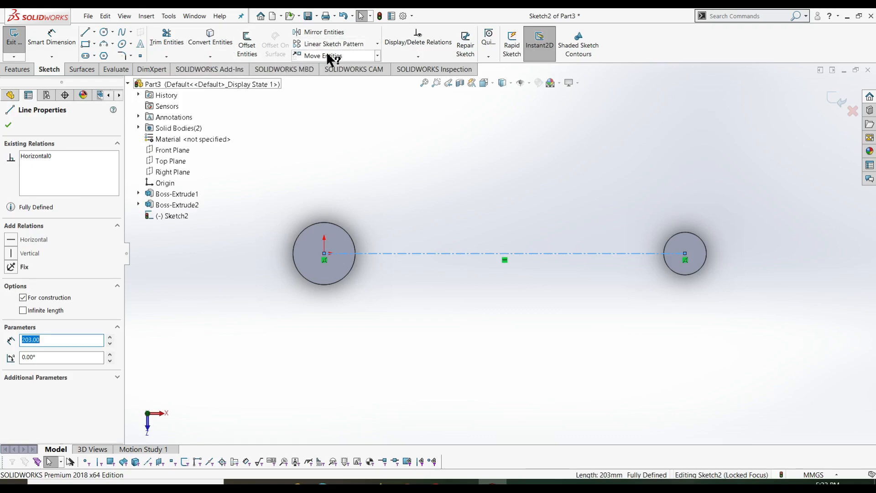
- Offset the centreline 9 mm bi-directionally to form the bar's two edge lines
left_click(251, 46)
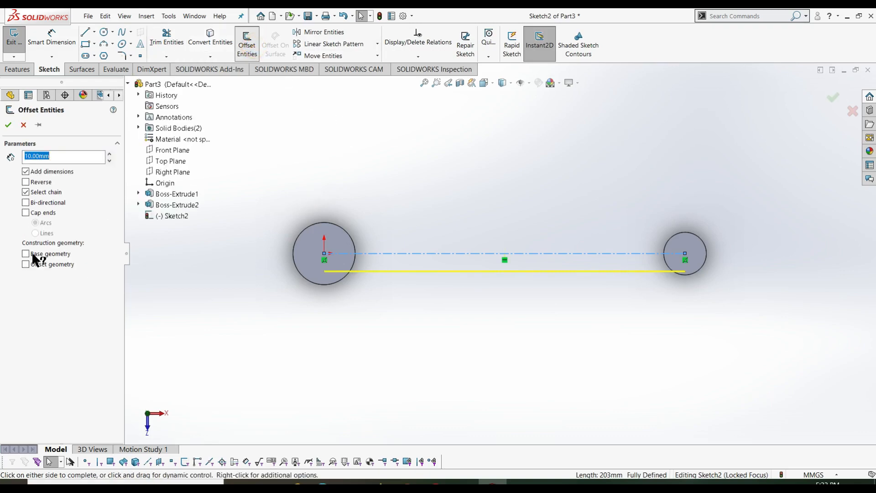
left_click(28, 202)
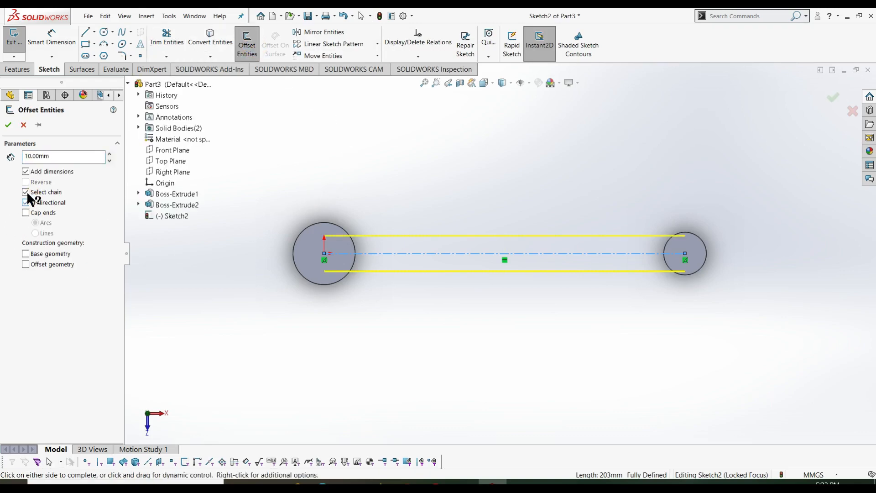
left_click(26, 191)
left_click(26, 191)
left_click(26, 171)
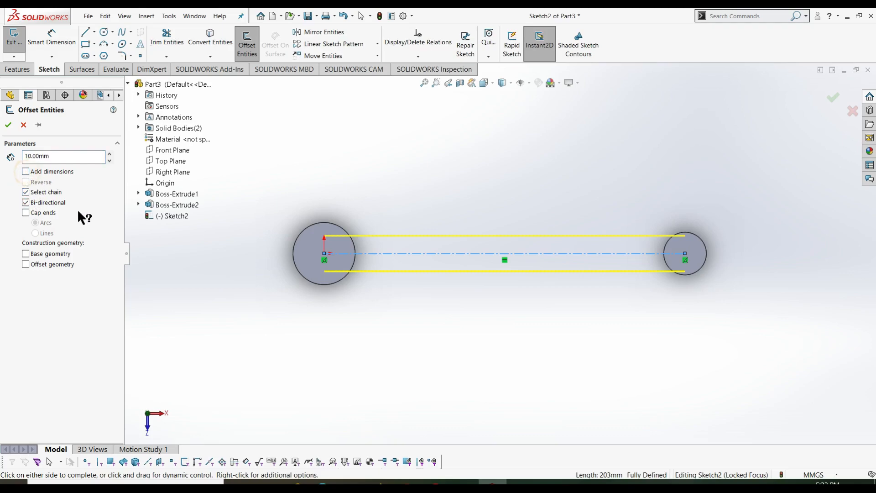
left_click(26, 192)
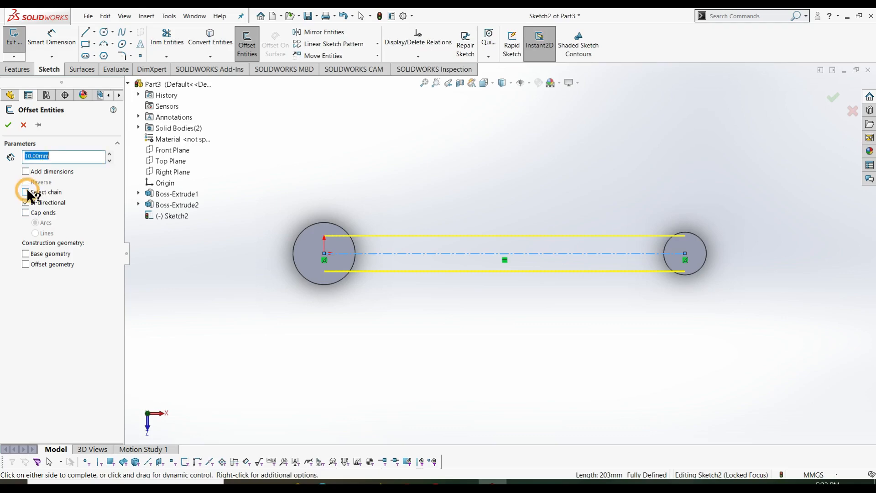
left_click(26, 192)
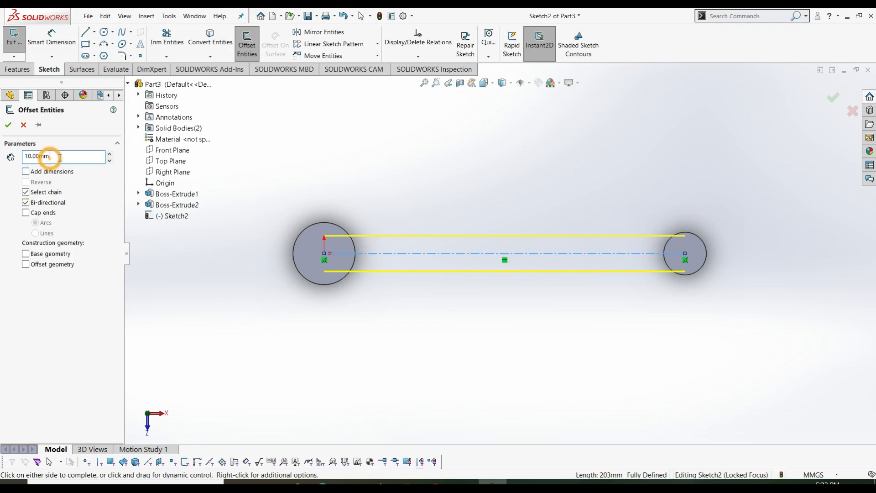
left_click(25, 171)
left_click(26, 171)
left_click(53, 157)
type("18")
key("BackSpace")
key("BackSpace")
type("9")
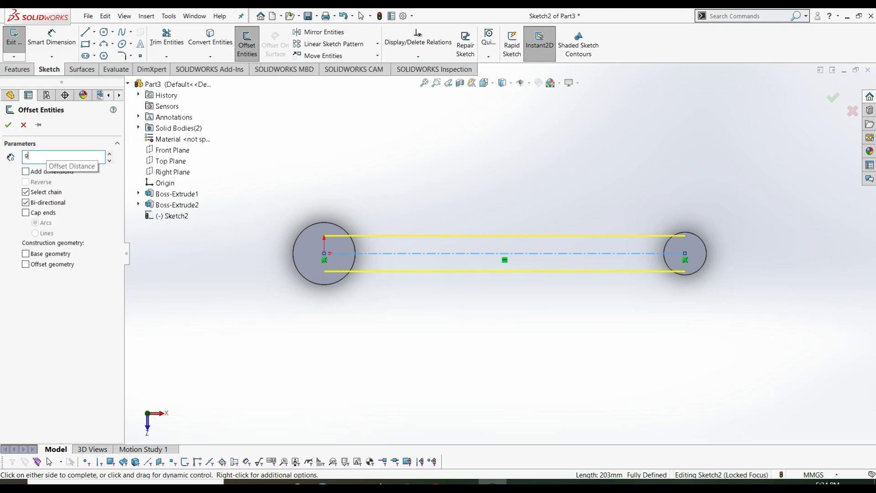
key("Return")
key("Return")
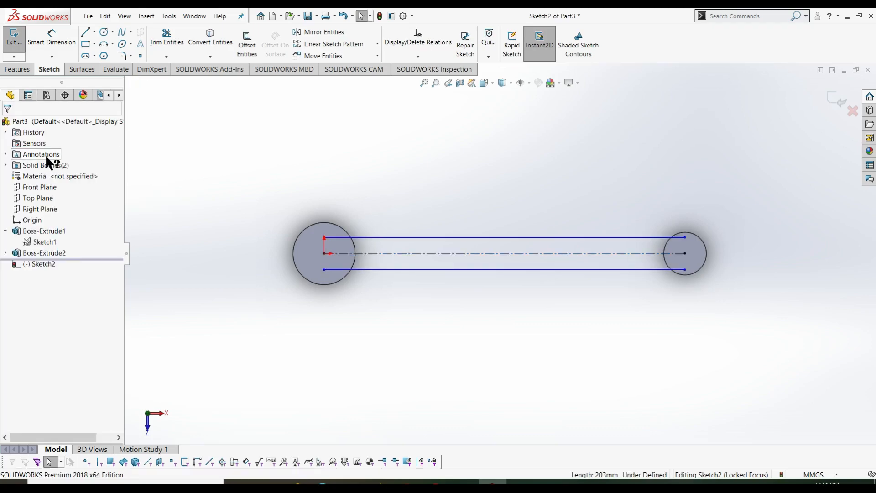
- Dimension the 18 mm spacing between the two offset bar lines
right_click_drag(239, 357, 271, 168)
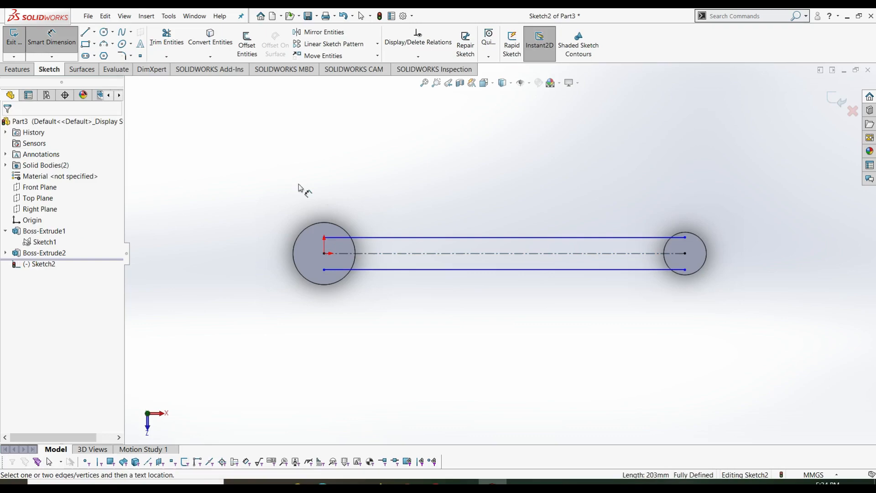
left_click(450, 237)
left_click(476, 269)
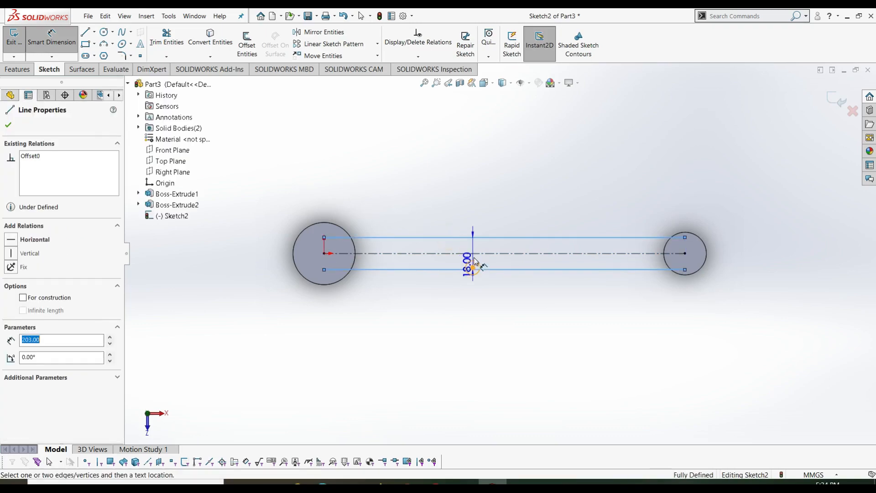
left_click(480, 257)
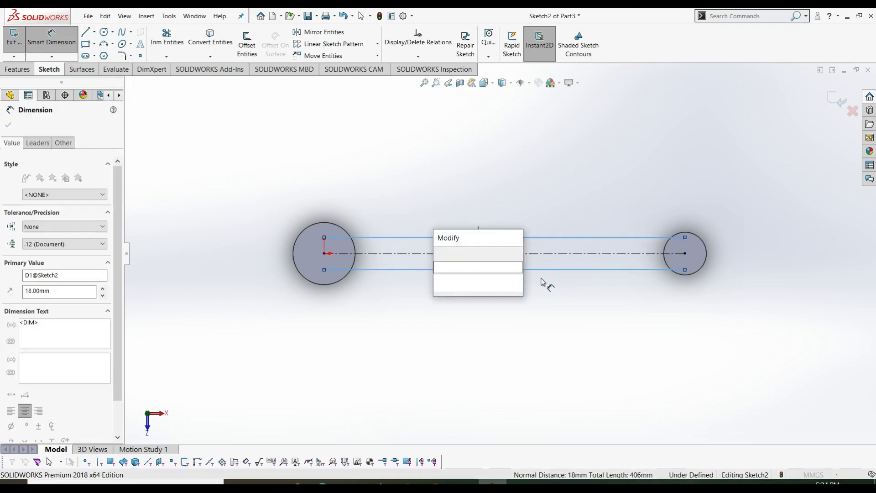
left_click(441, 254)
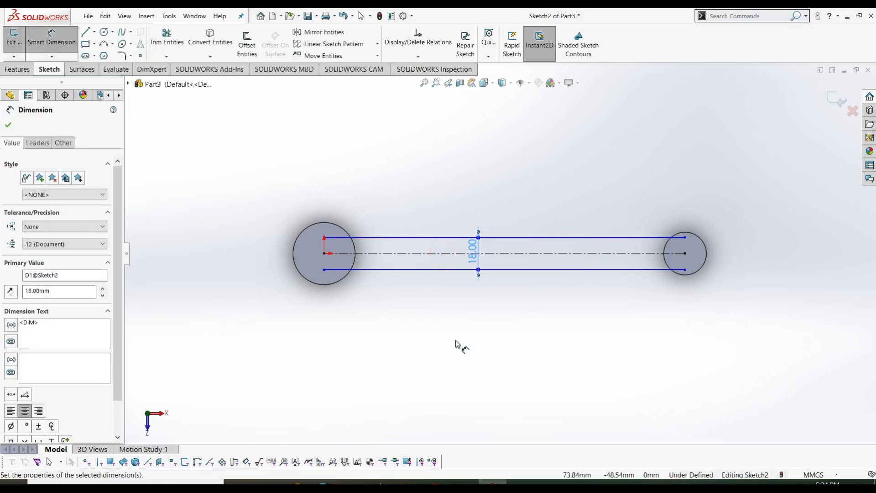
left_click(345, 283)
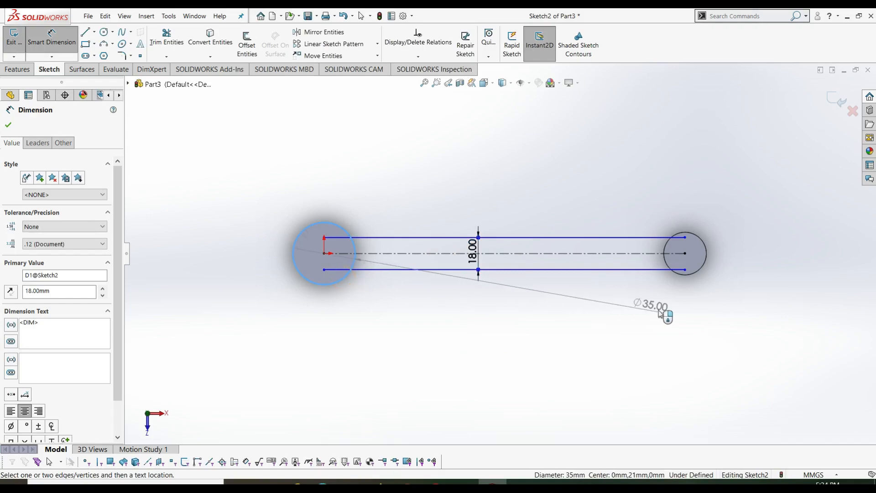
key("Escape")
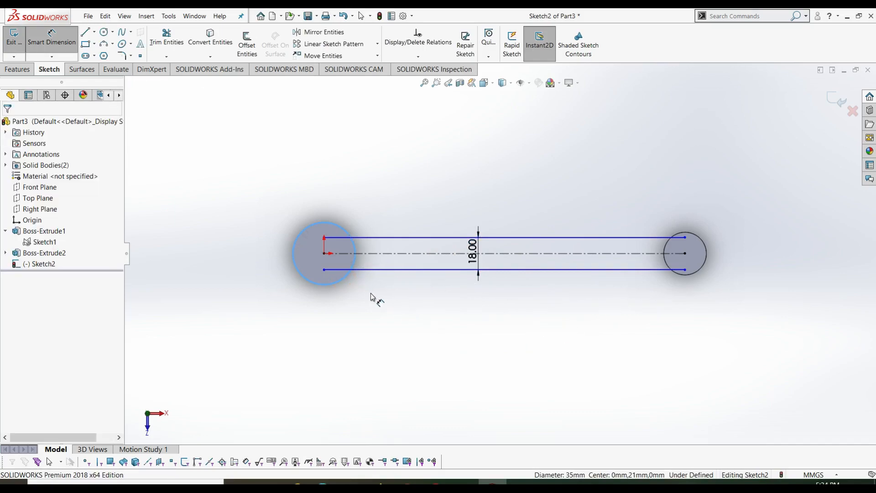
key("Escape")
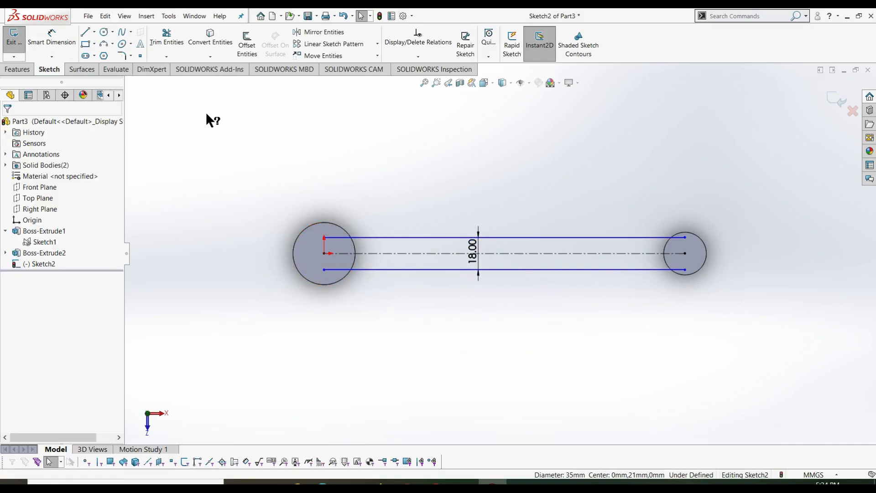
- Convert the left and right cylinders' circular edges into Sketch2 entities
left_click(209, 44)
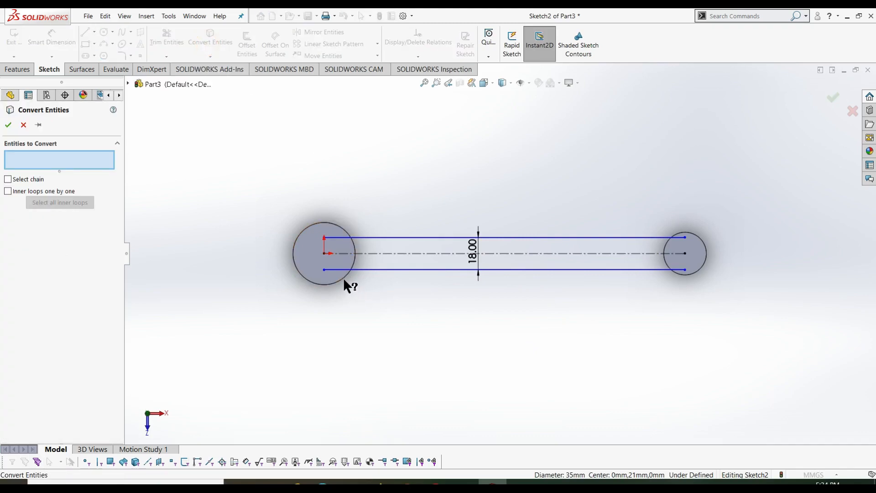
left_click(346, 277)
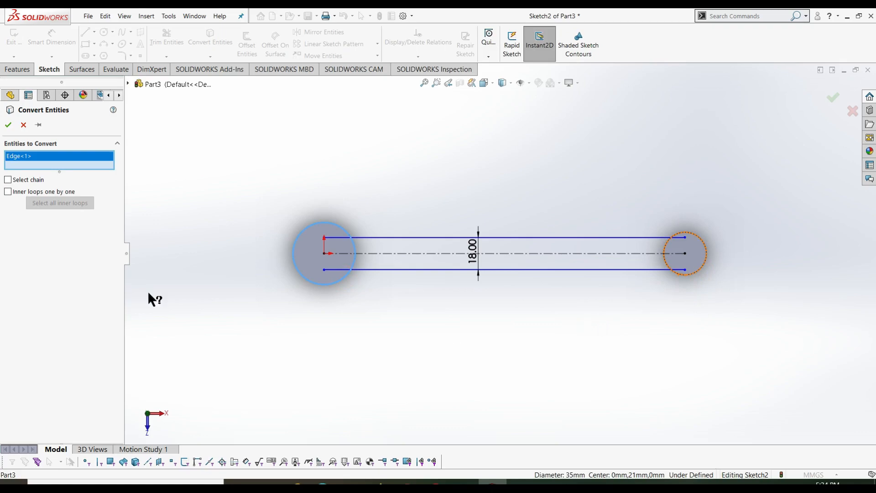
left_click(702, 270)
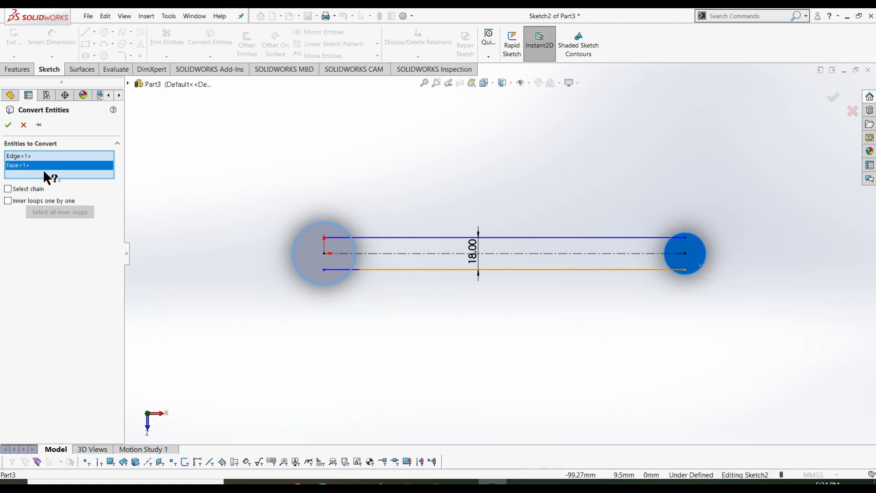
right_click(55, 172)
left_click(64, 177)
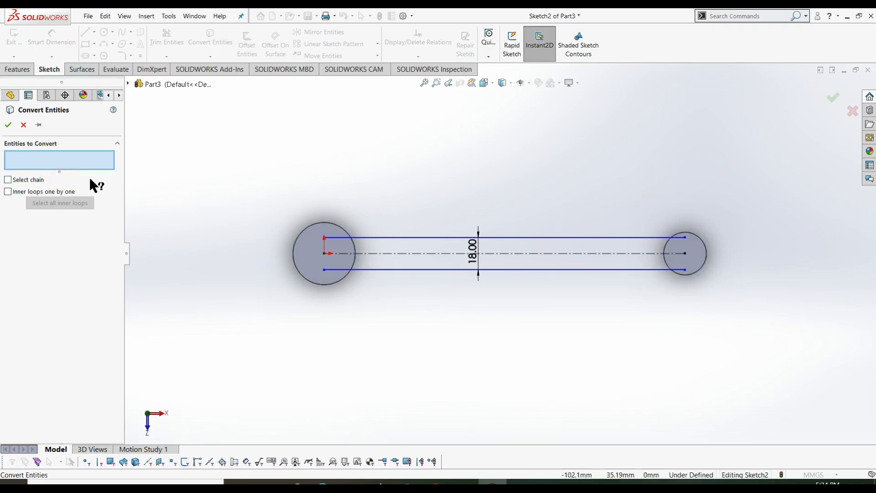
left_click(316, 284)
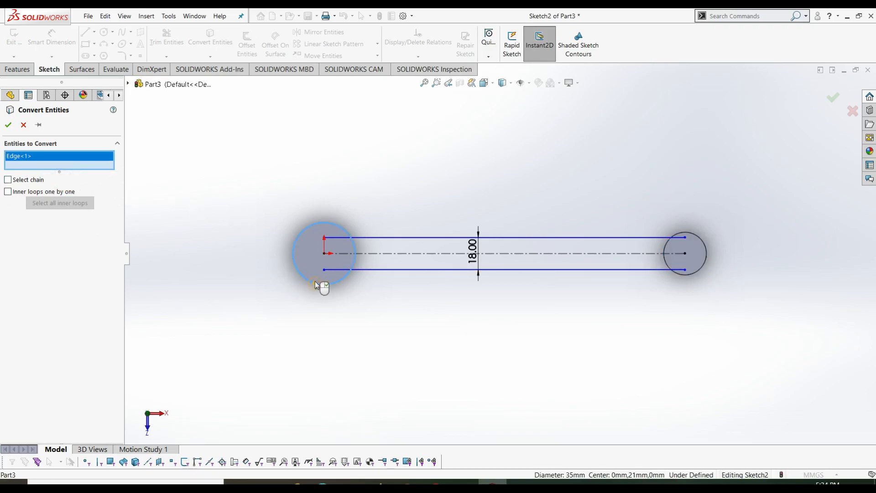
left_click(678, 277)
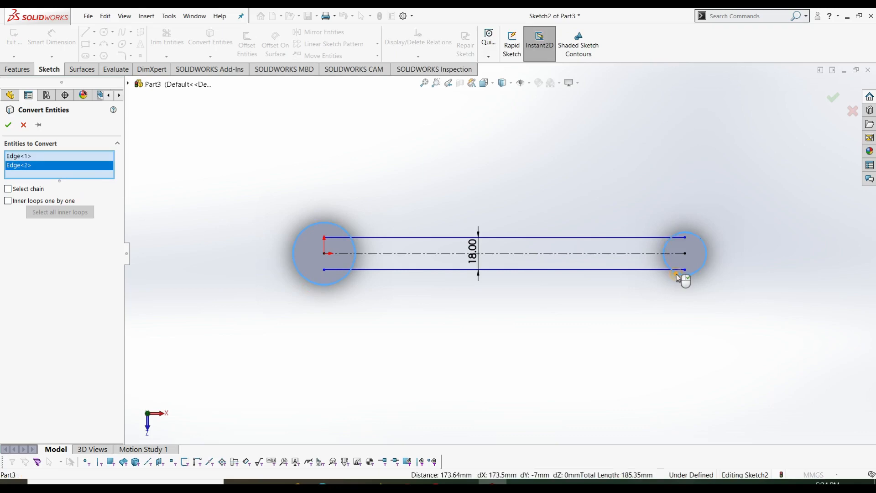
left_click(8, 124)
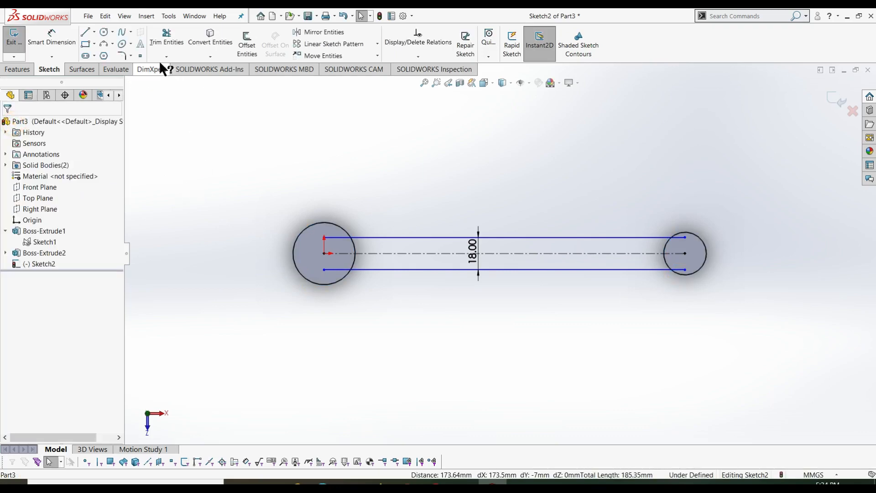
- Trim away the bar line portions inside the left and right circles
left_click(166, 37)
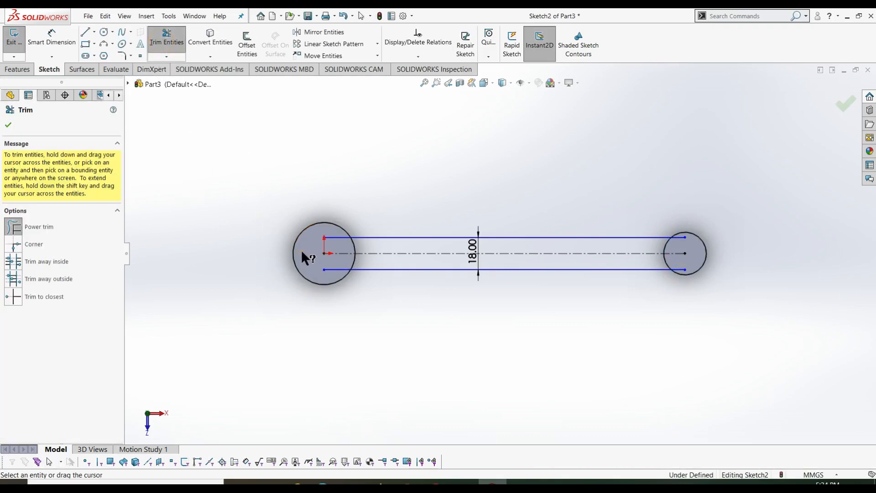
left_click_drag(330, 273, 332, 228)
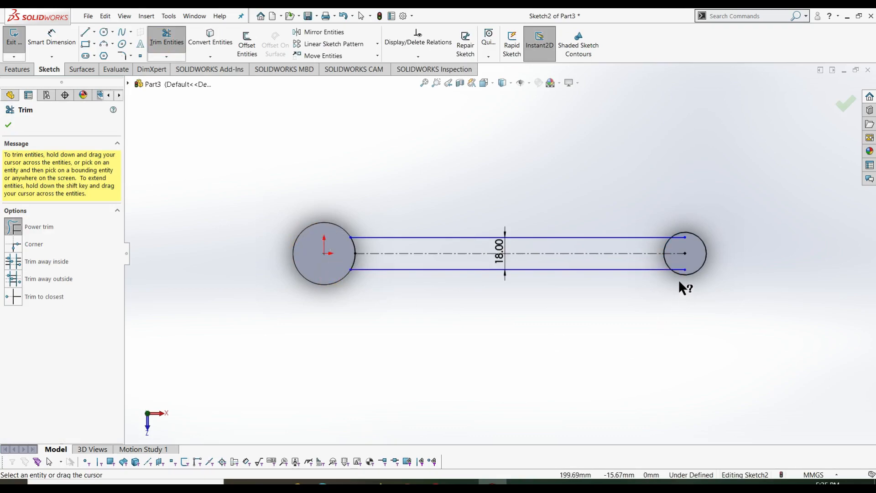
mouse_move(681, 275)
left_mouse_down()
mouse_move(690, 240)
mouse_move(680, 242)
mouse_move(680, 231)
left_mouse_up()
key("Escape")
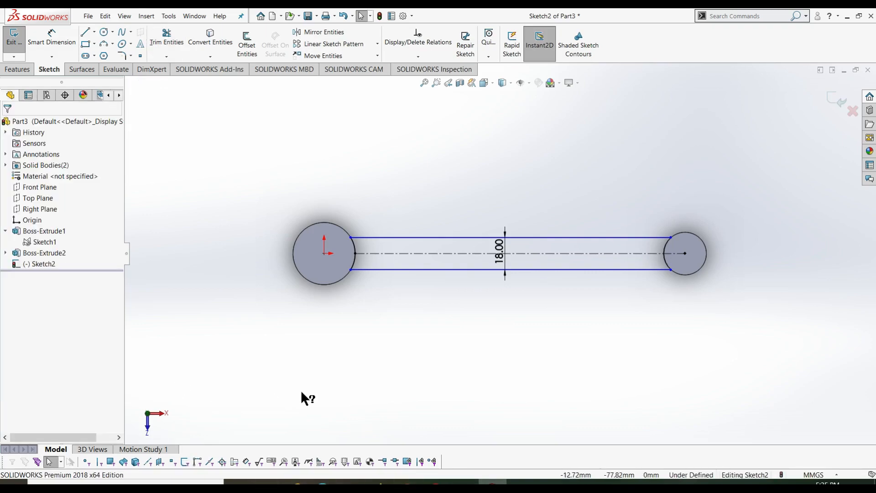
- Dimension the upper bar line 9.00 mm from the centreline and exit the sketch
right_click_drag(221, 389, 223, 342)
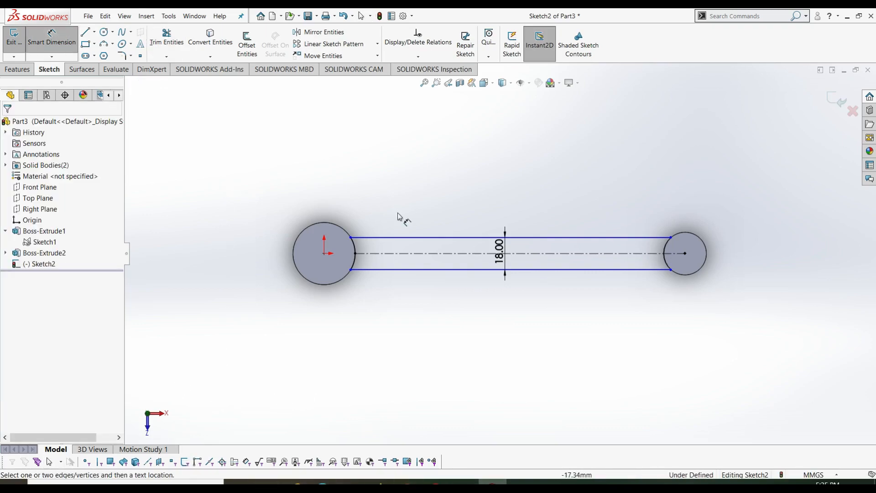
left_click(460, 237)
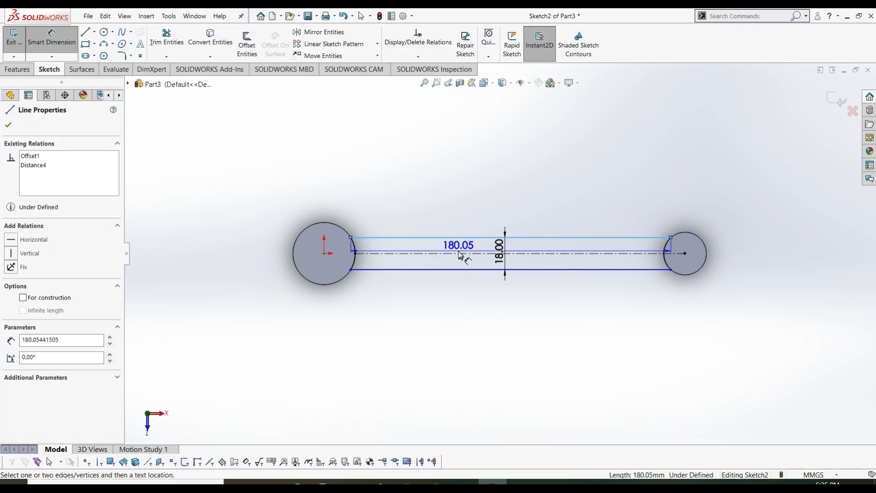
left_click(458, 253)
left_click(454, 249)
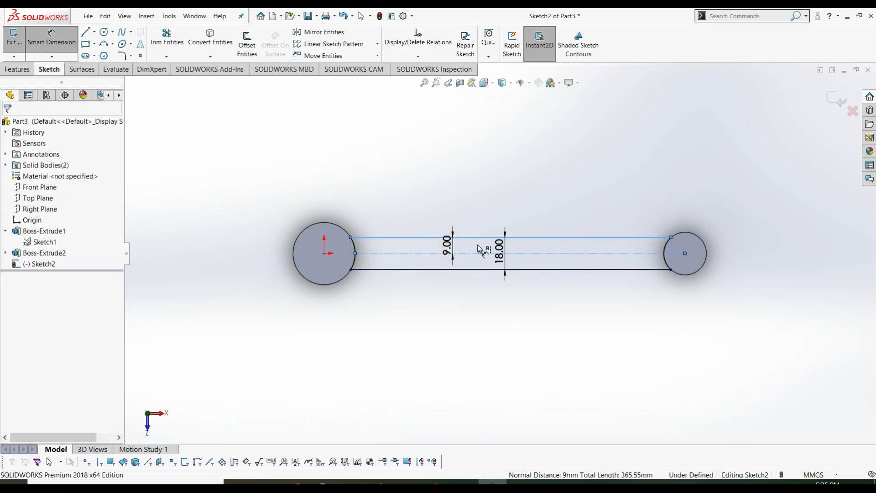
left_click(414, 247)
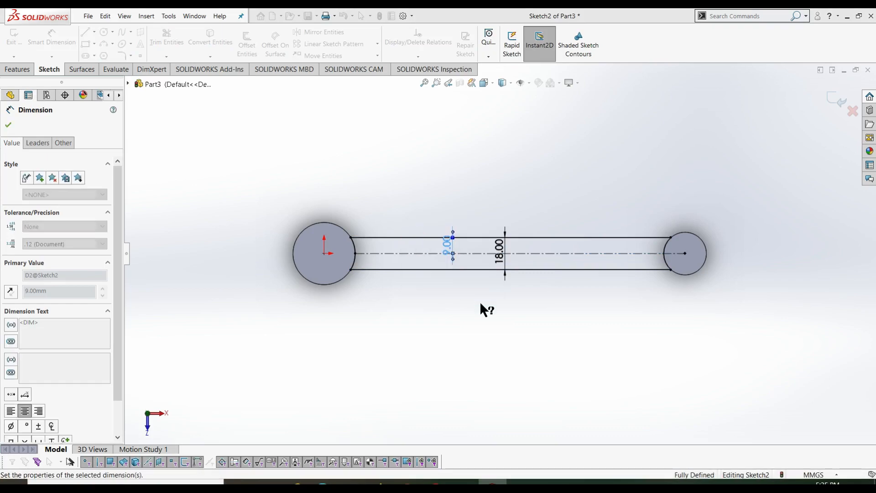
key("Escape")
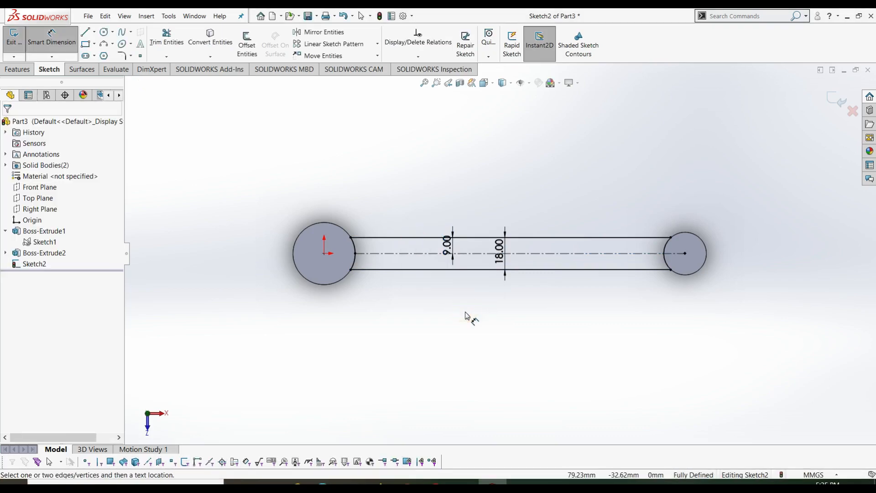
right_click(466, 313)
left_click(566, 299)
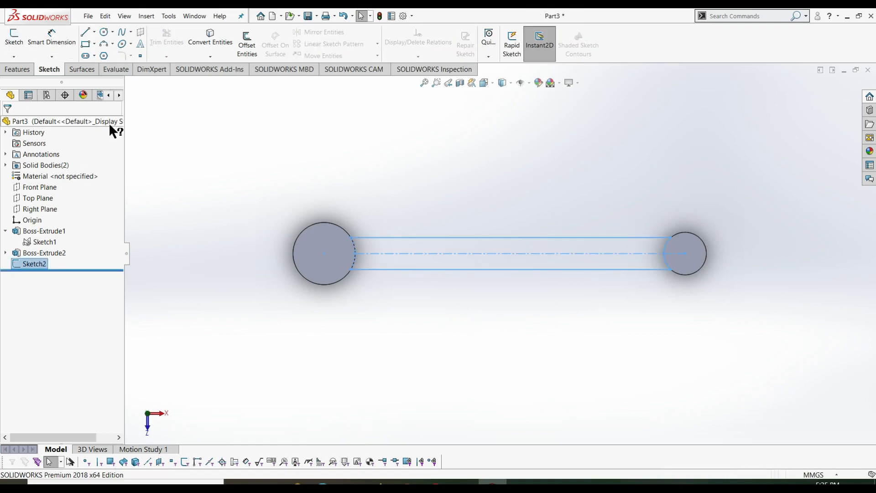
left_click(18, 69)
left_click(19, 44)
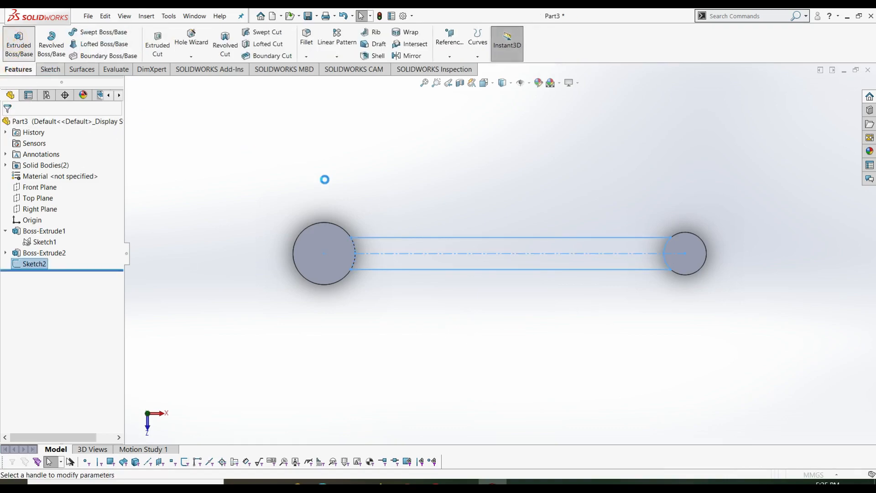
left_click(324, 178)
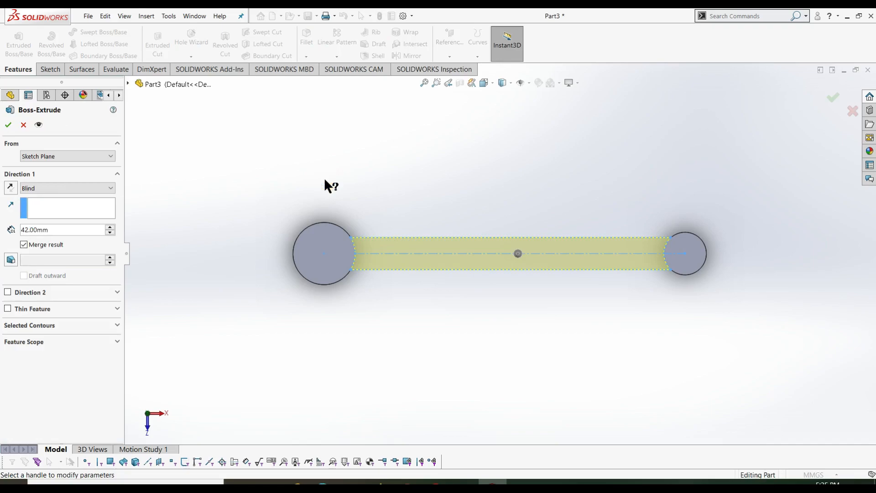
key("ctrl+7")
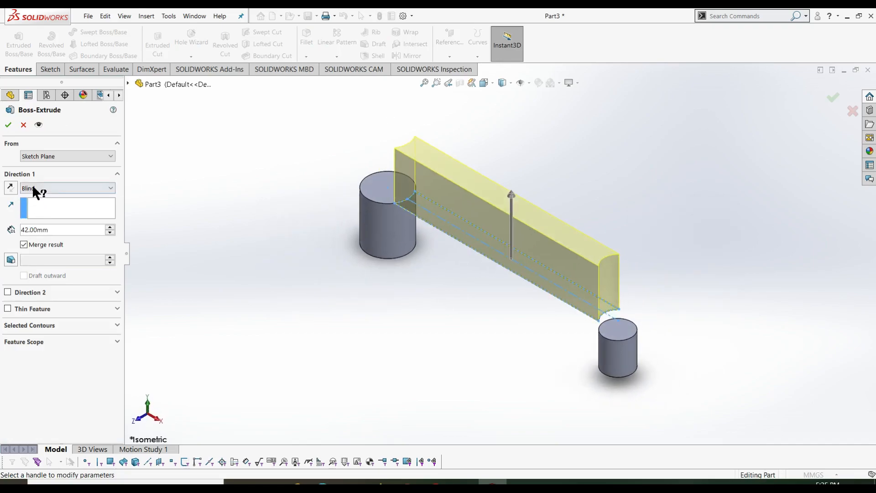
left_click(32, 186)
left_click(45, 245)
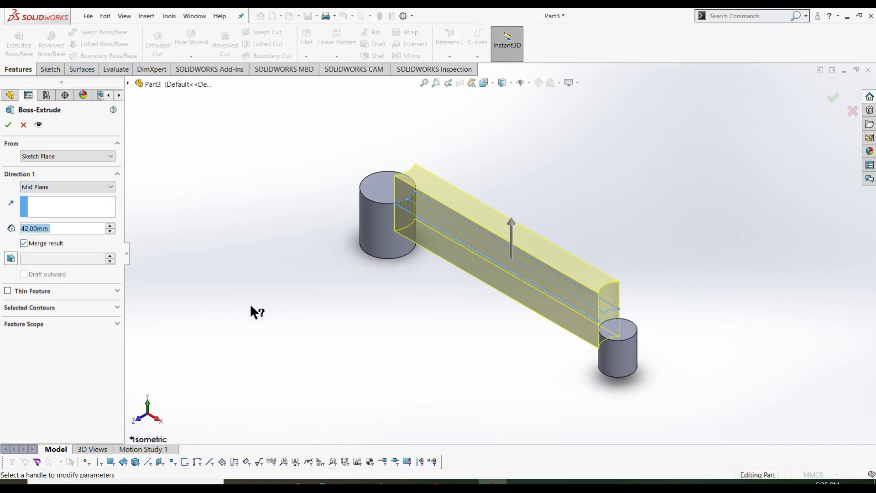
middle_click_drag(439, 395, 482, 325)
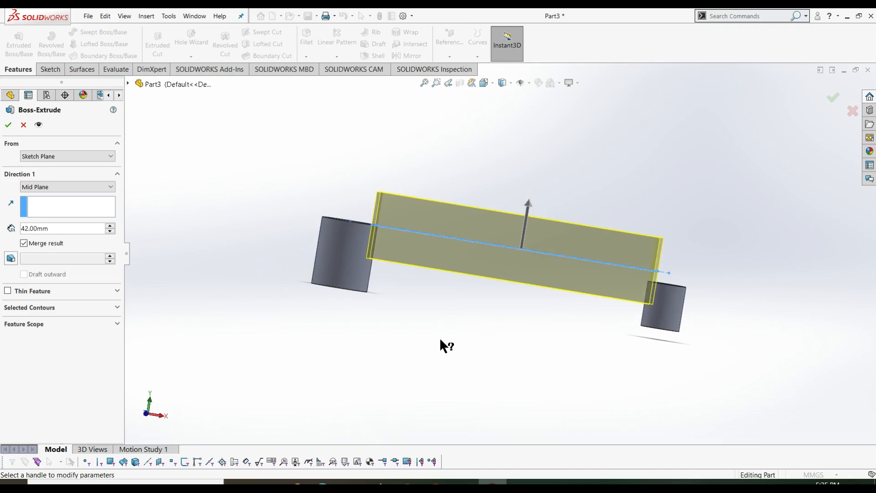
double_click(62, 229)
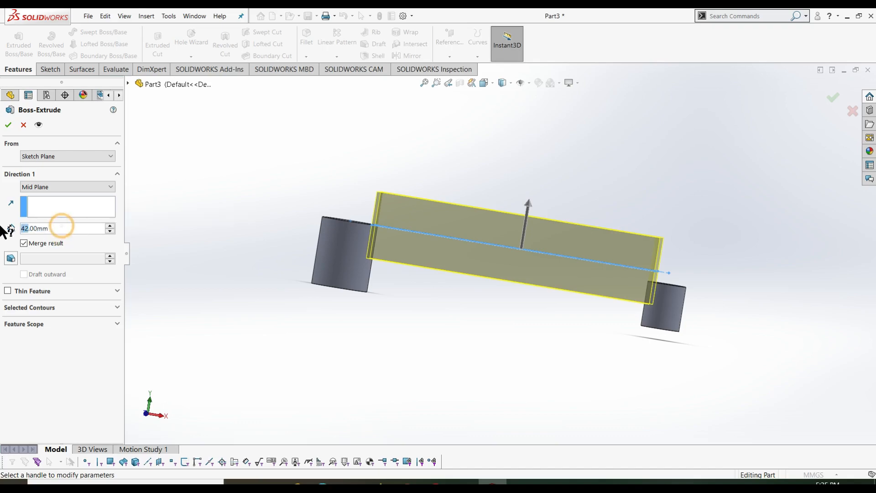
type("18")
key("Return")
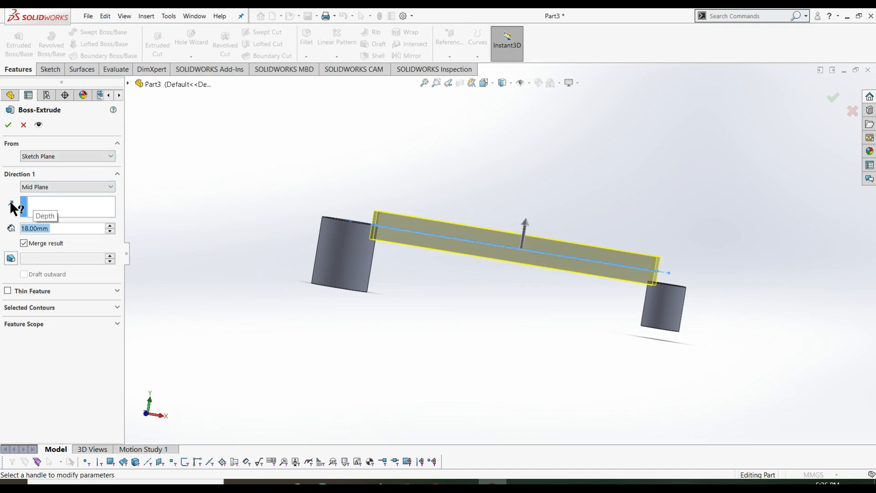
left_click(42, 185)
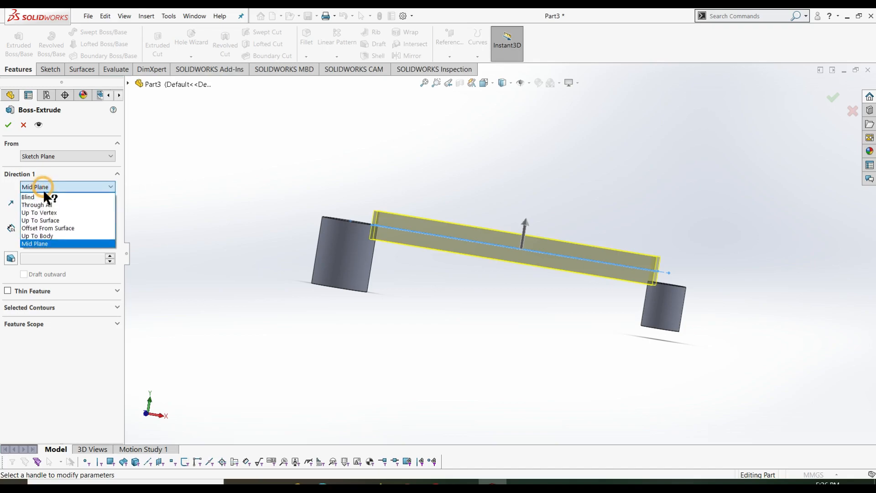
left_click(44, 196)
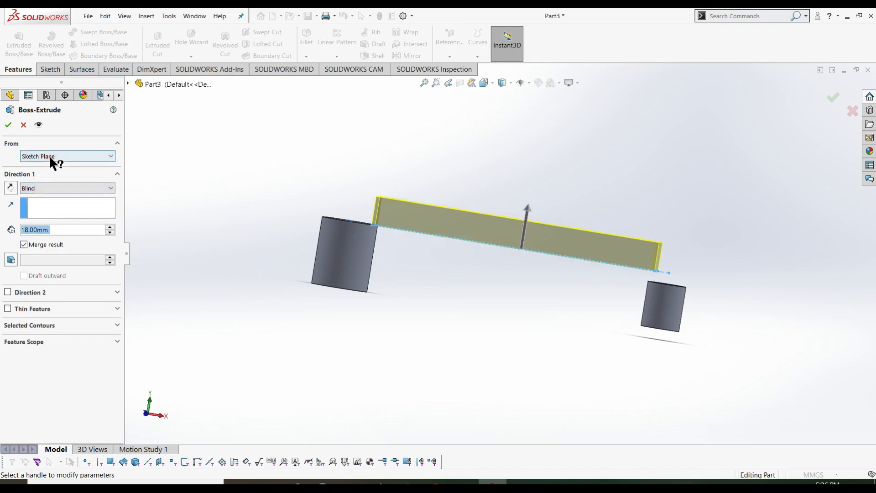
left_click(49, 156)
left_click(51, 186)
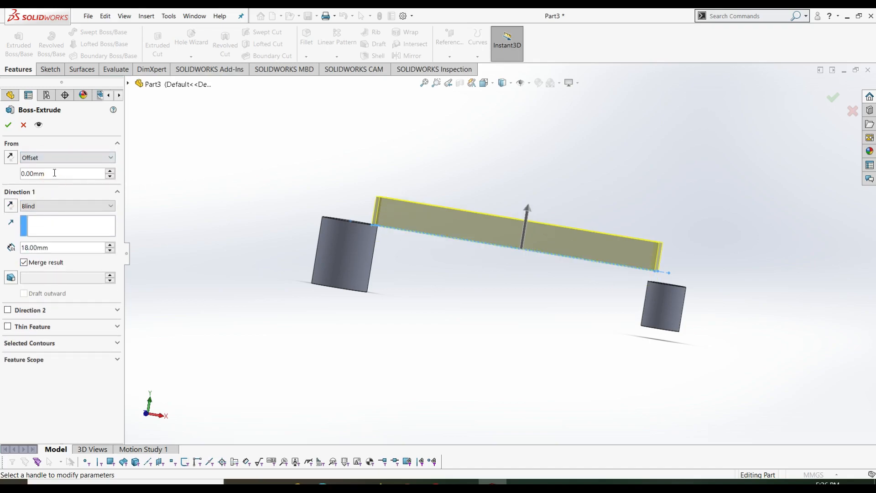
left_click(11, 157)
left_click(55, 173)
left_click(23, 125)
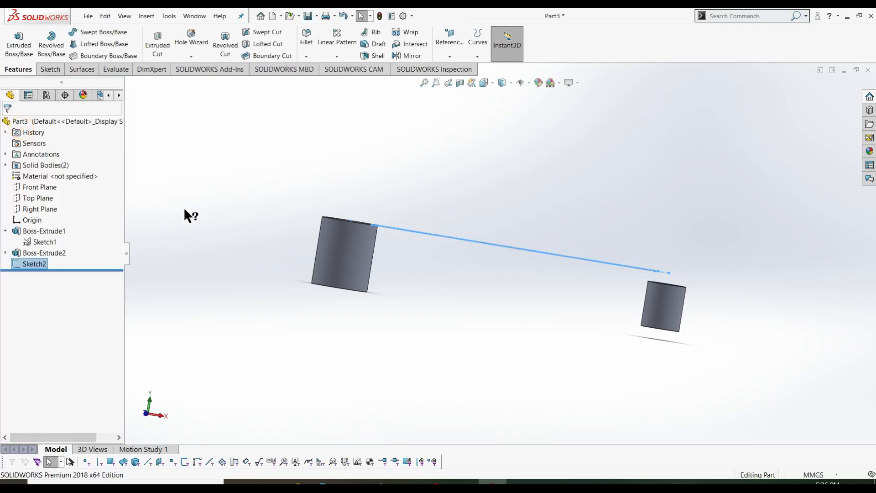
- Replace Sketch2's current sketch face with the Top Plane via Edit Sketch Plane
left_click(218, 210)
middle_click_drag(235, 209, 227, 256)
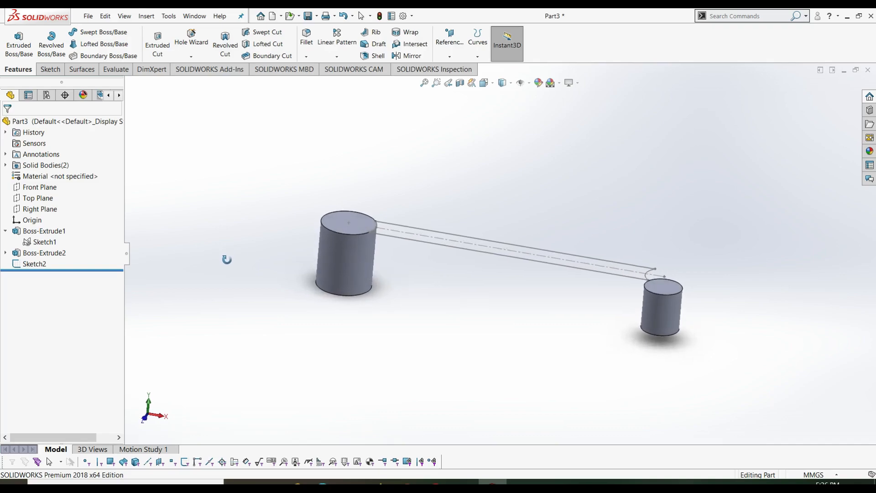
right_click(20, 261)
left_click(38, 237)
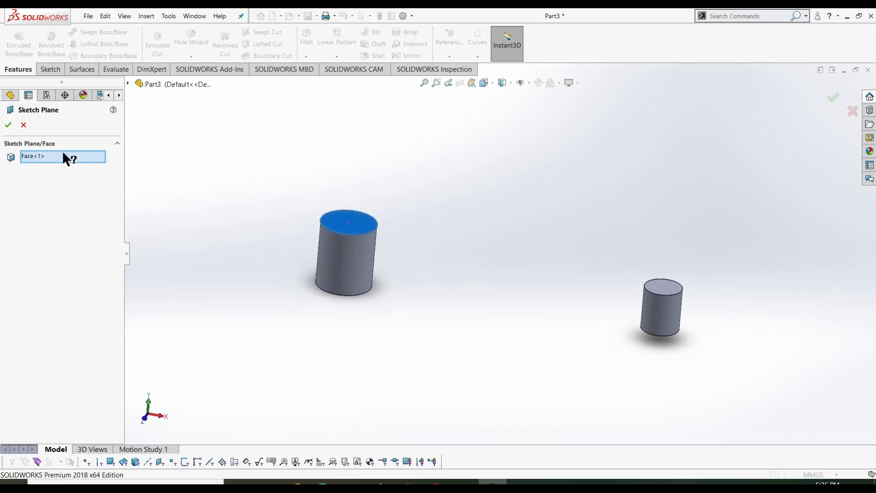
right_click(64, 153)
left_click(80, 158)
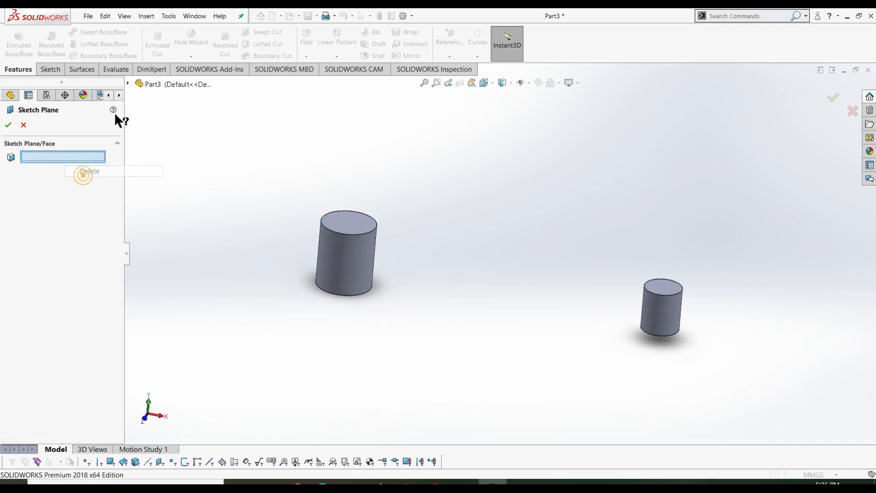
left_click(128, 83)
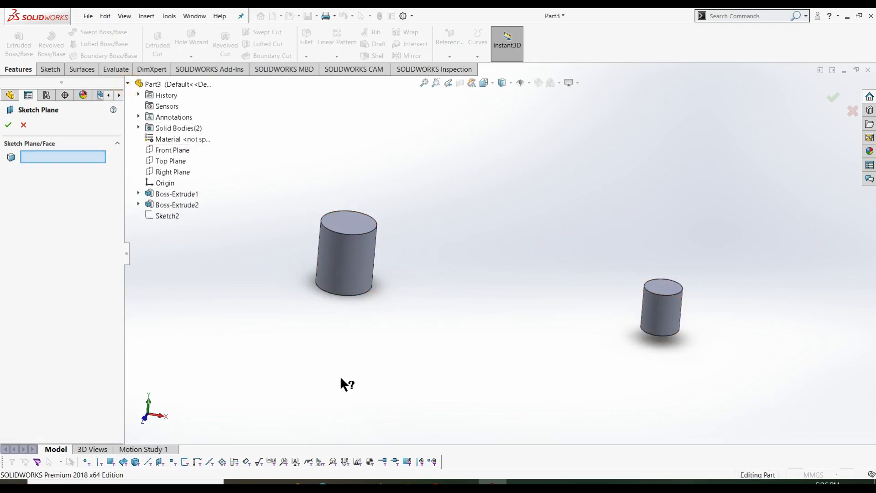
middle_click_drag(341, 374, 340, 324)
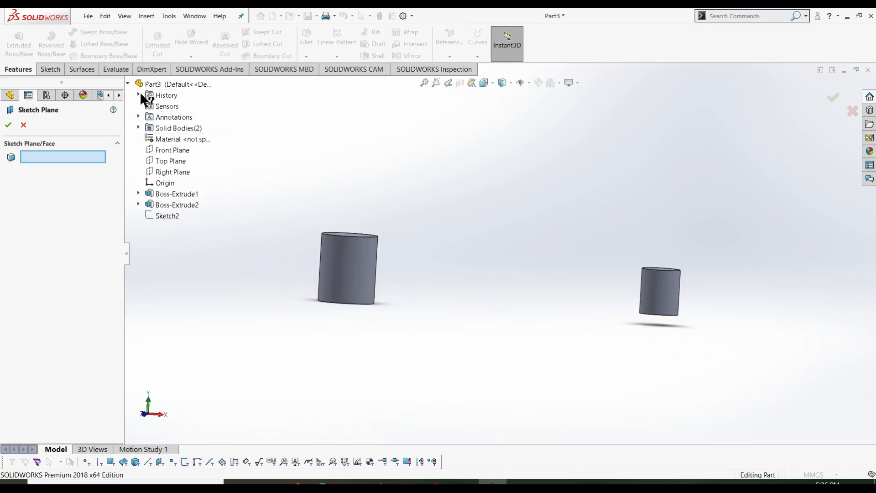
left_click(170, 161)
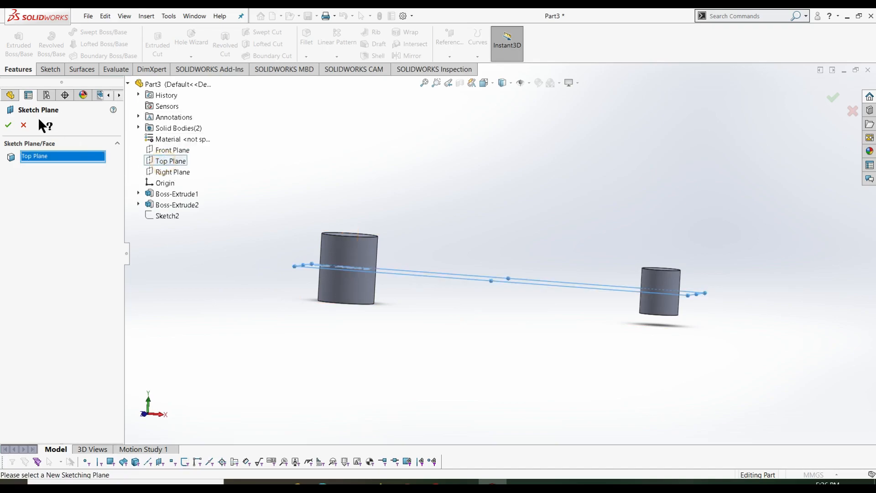
left_click(8, 125)
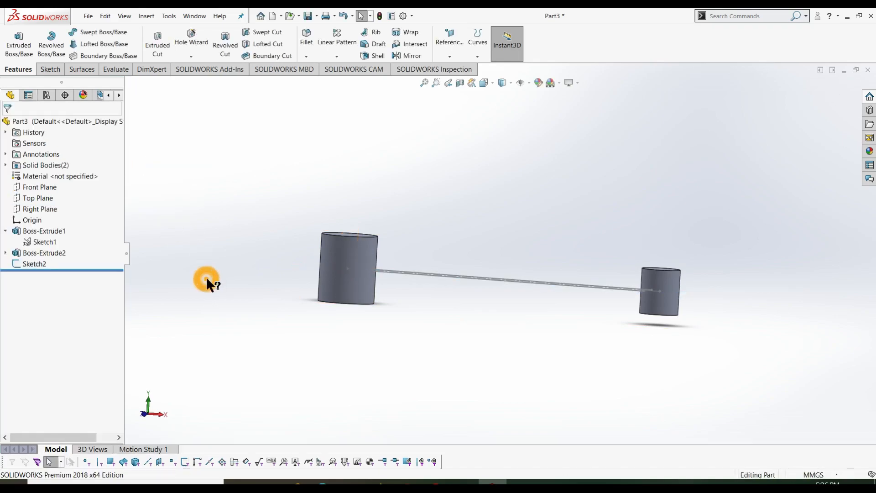
mouse_move(200, 310)
middle_mouse_down()
mouse_move(233, 272)
mouse_move(203, 294)
middle_mouse_up()
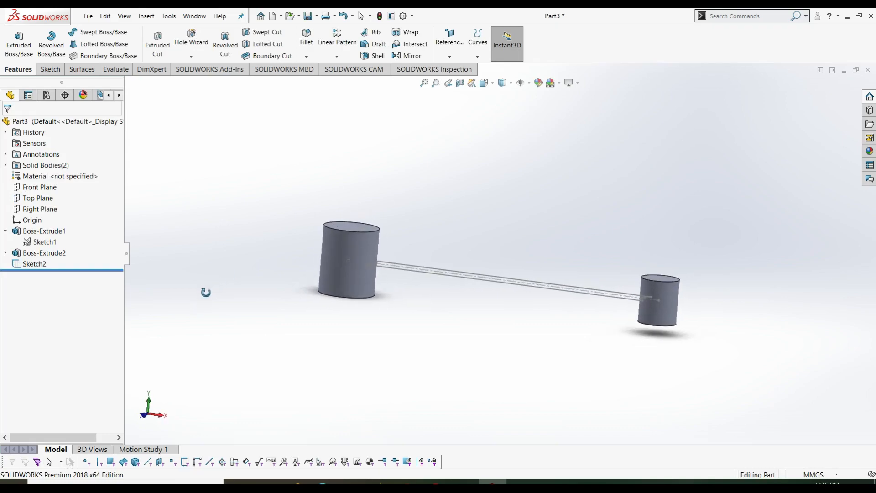
- Extrude Sketch2 mid-plane to an 18 mm depth, forming the bar between both cylinders
left_click(29, 264)
left_click(19, 43)
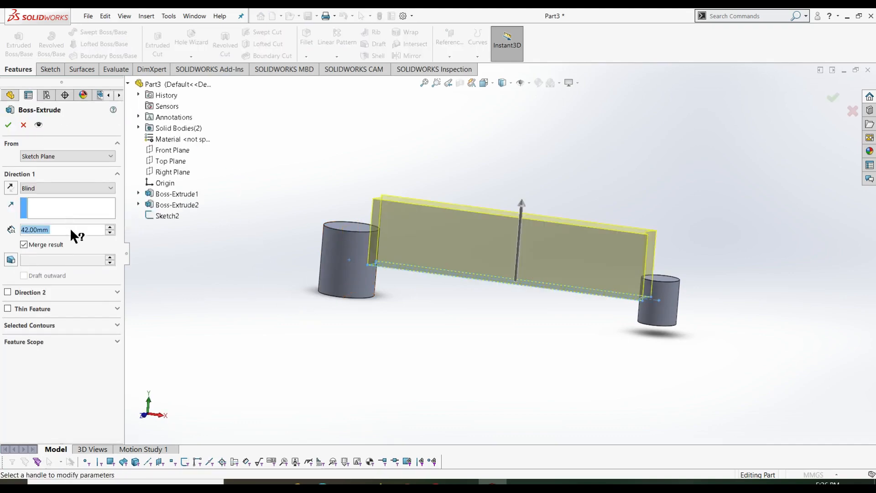
left_click(53, 188)
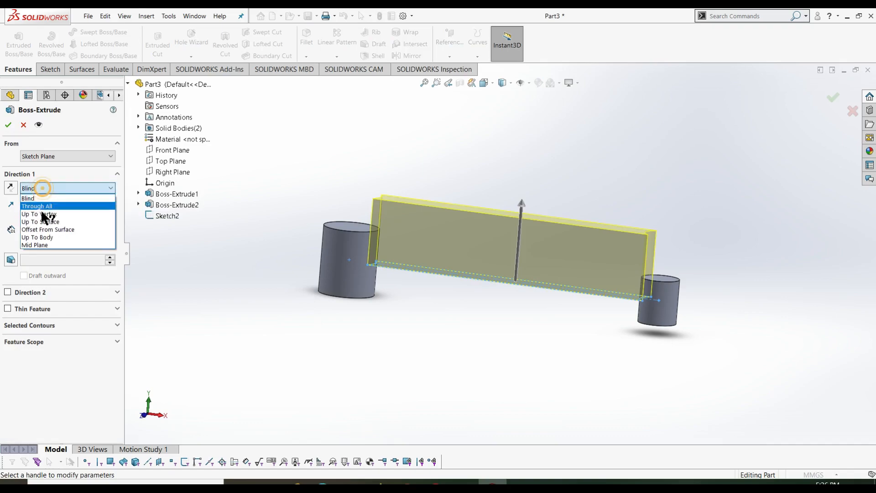
left_click(52, 246)
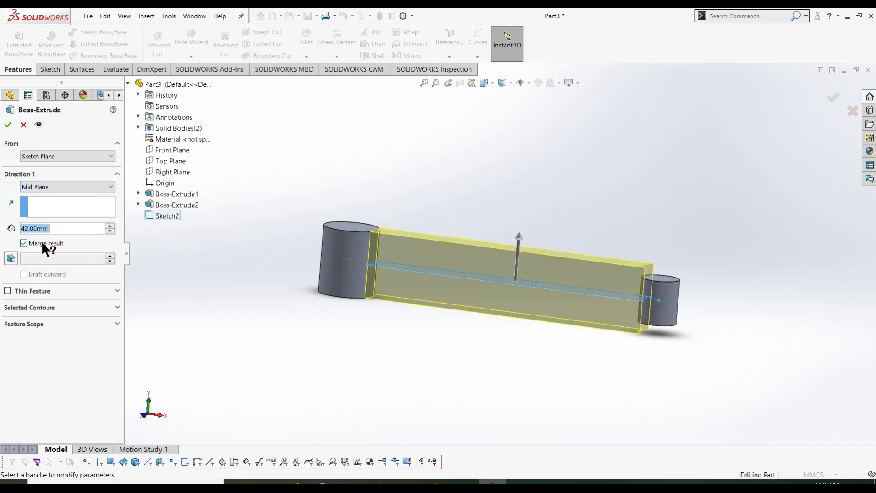
left_click(68, 229)
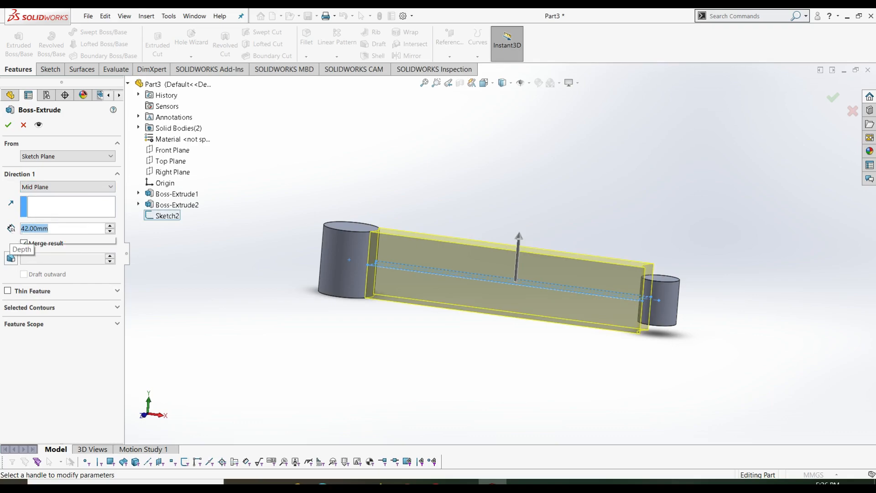
type("18")
key("Tab")
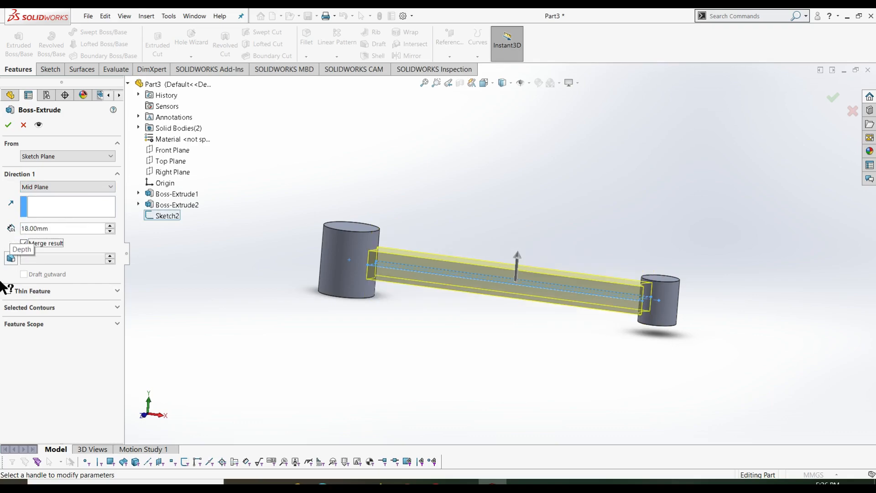
left_click(5, 131)
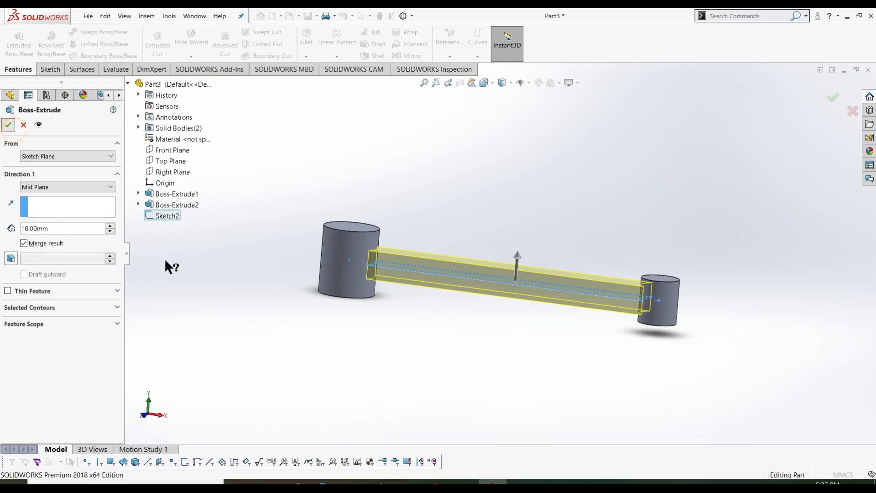
left_click(199, 290)
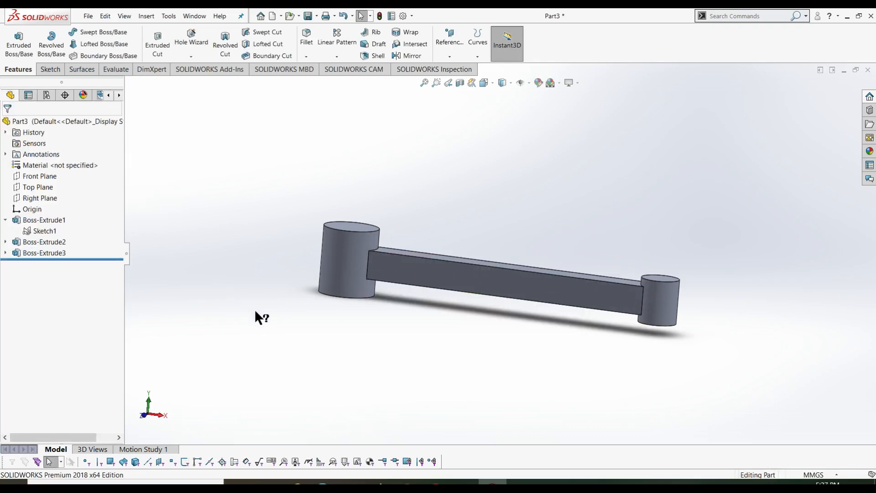
- Orbit the part slightly, snap it to the isometric view with Ctrl+7, and bring up the Sketch tools
middle_click_drag(279, 378, 292, 456)
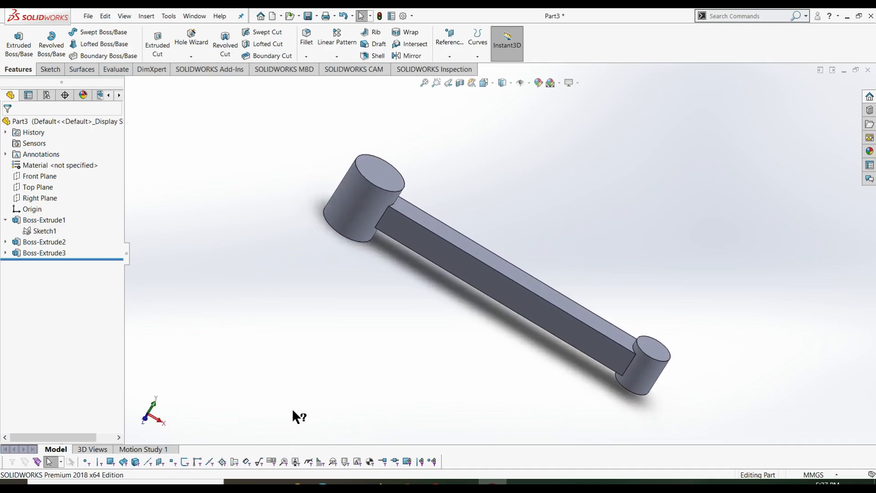
key("ctrl+7")
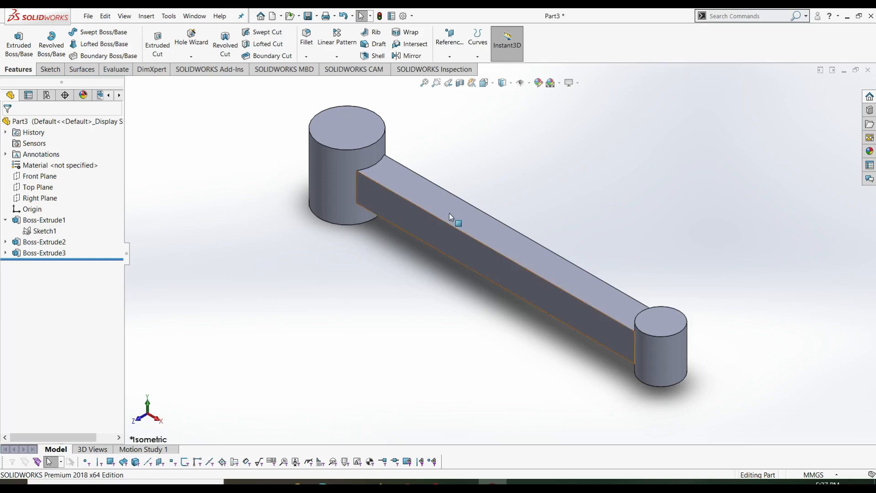
left_click(50, 70)
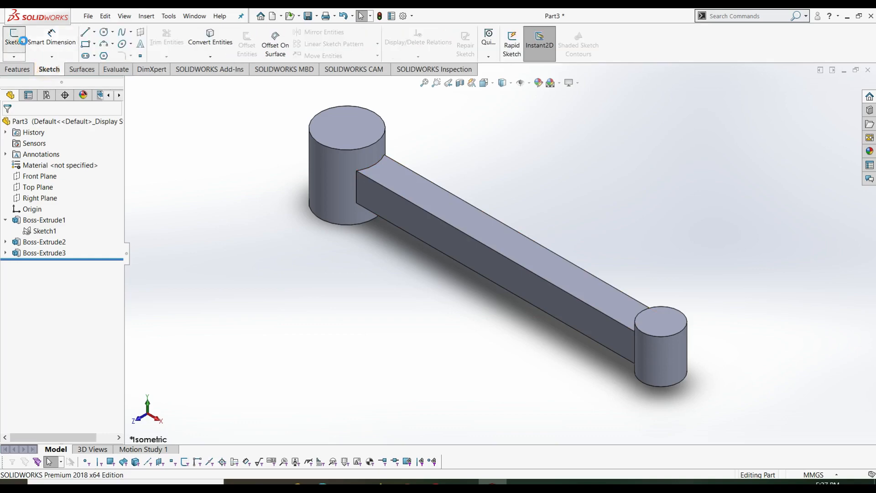
- On the bar's top face, draw a straight slot about 154 mm long and 11.8 mm wide
left_click(13, 39)
left_click(470, 228)
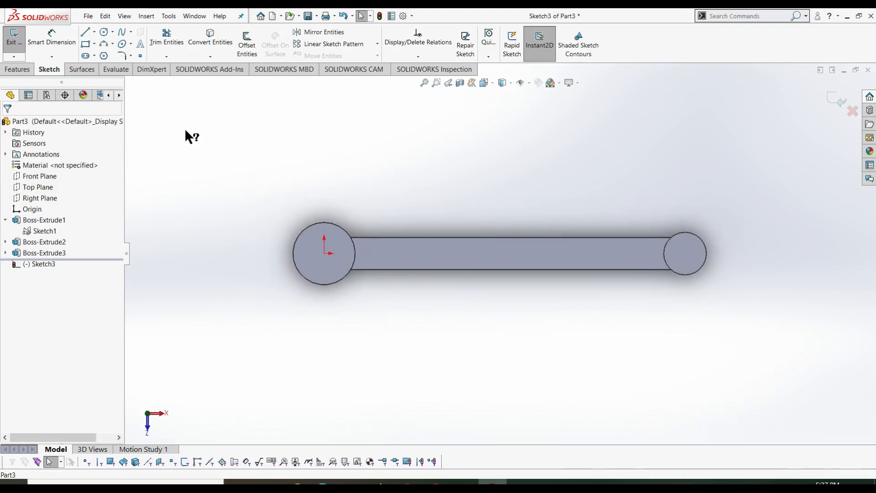
left_click(94, 56)
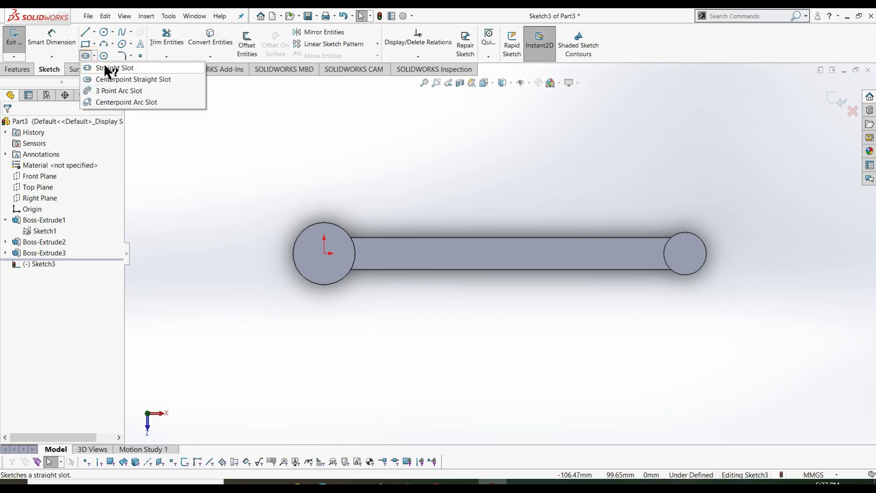
left_click(106, 67)
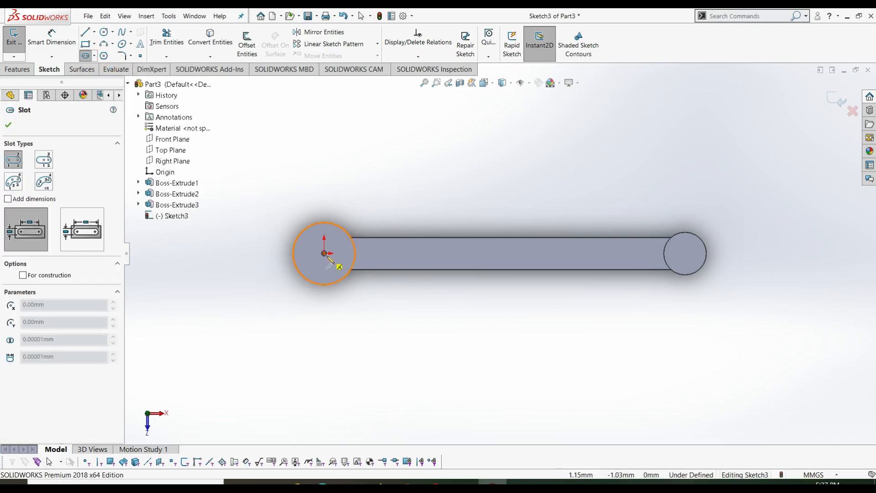
left_click(374, 254)
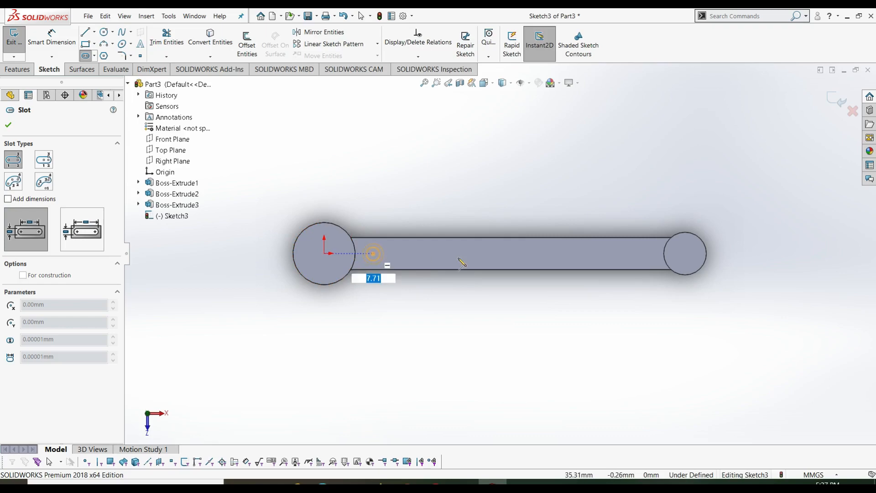
left_click(649, 253)
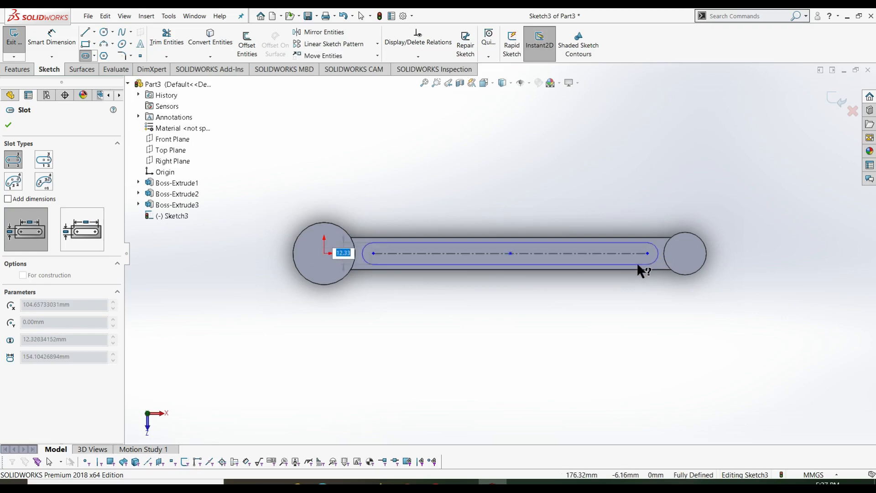
left_click(637, 263)
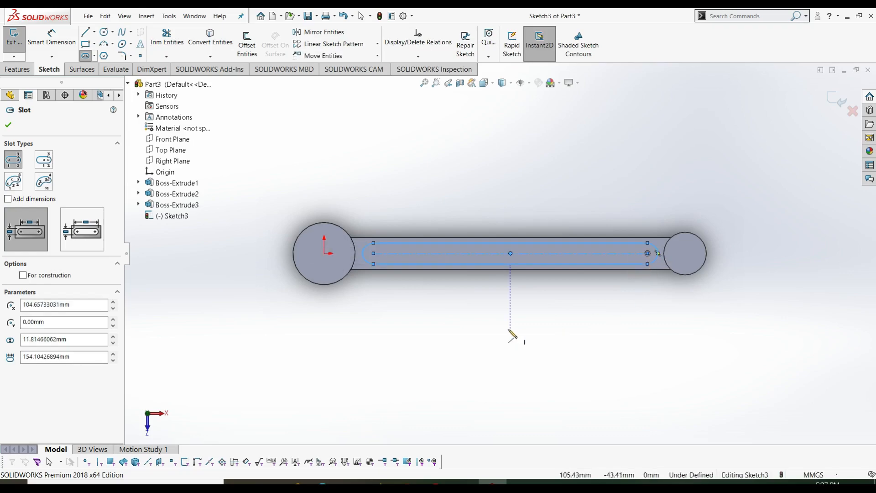
- Dimension the slot width to 10 mm
key("Escape")
right_click_drag(475, 278, 475, 183)
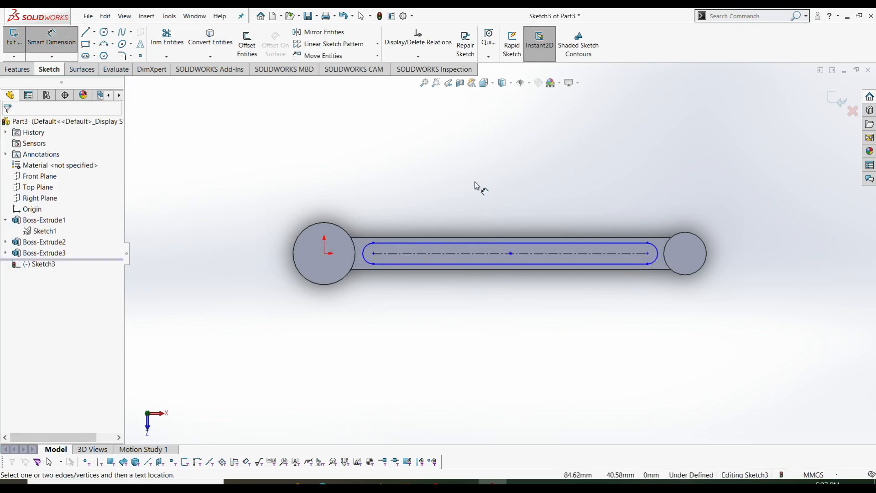
left_click(486, 248)
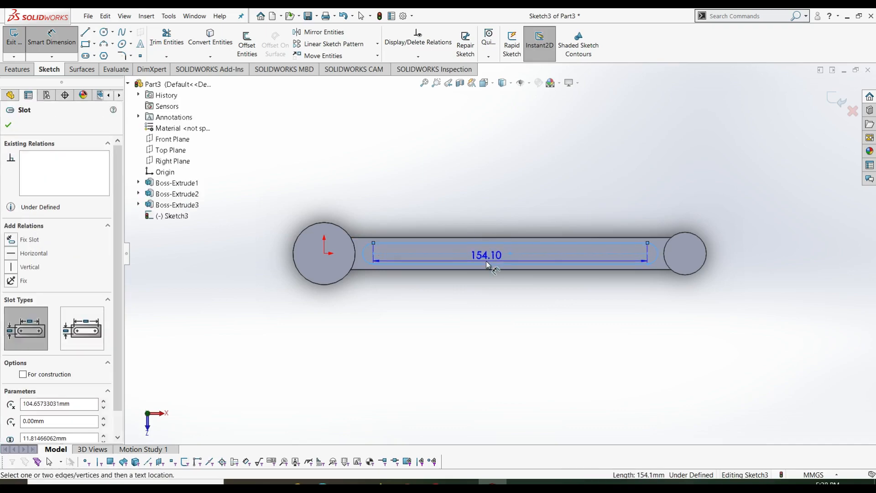
left_click(488, 264)
left_click(492, 253)
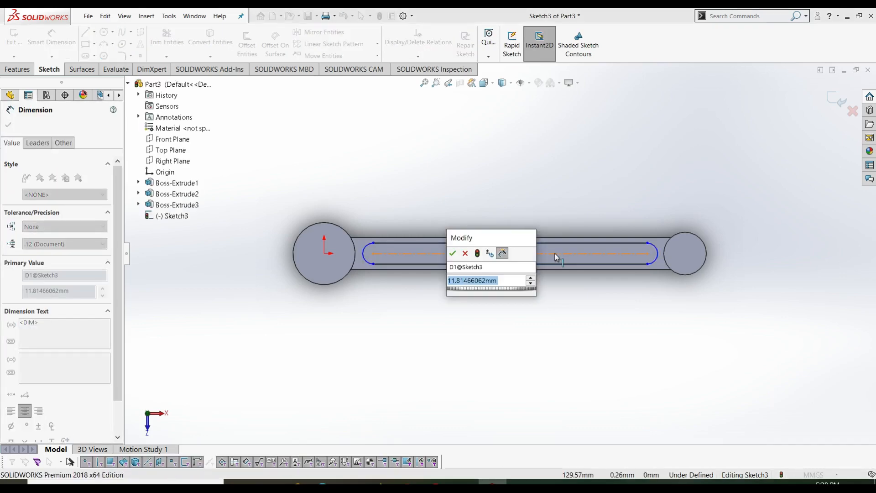
type("10")
key("Return")
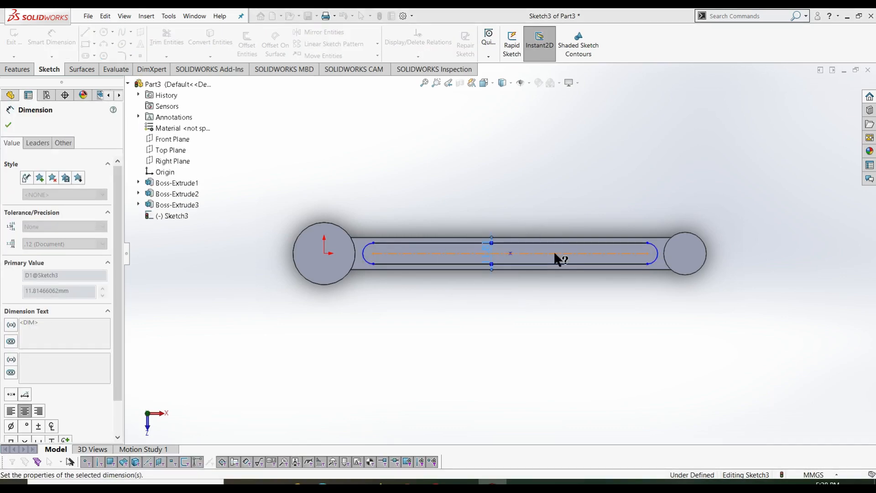
- Discard the redundant R5 end radius and place the slot's left end centre 28 mm from the origin
left_click(365, 254)
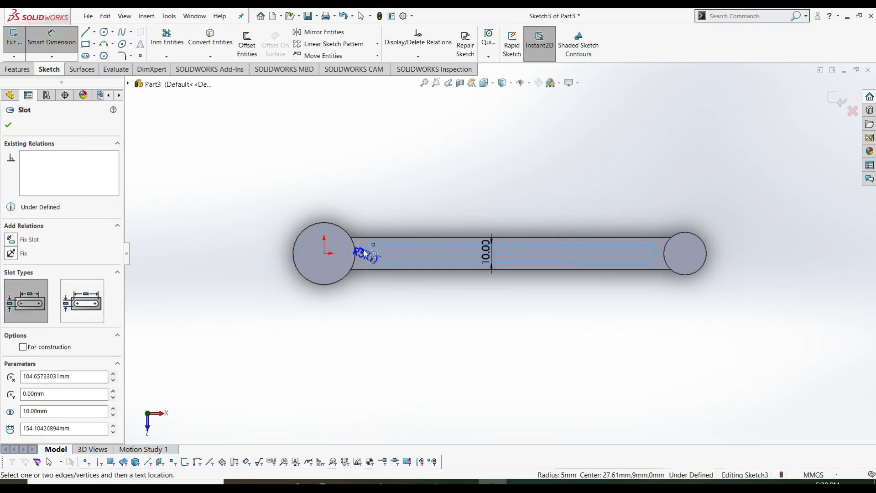
left_click(356, 296)
left_click(518, 199)
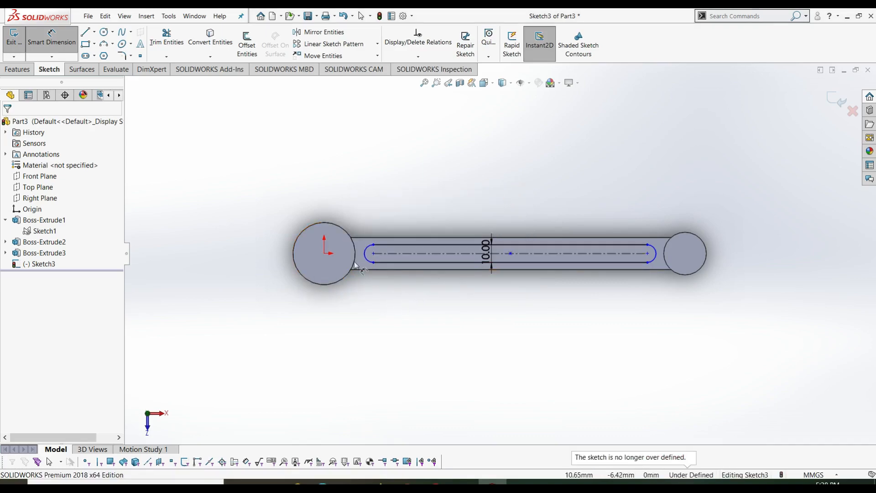
left_click(325, 256)
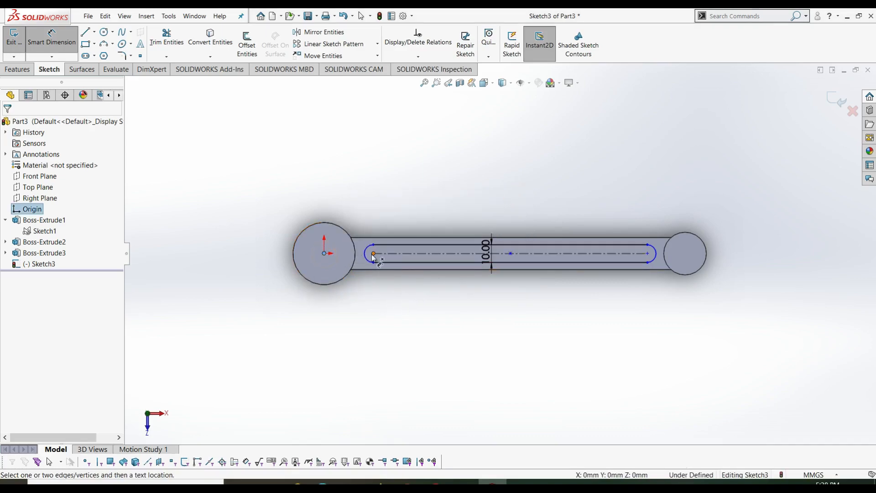
left_click(374, 254)
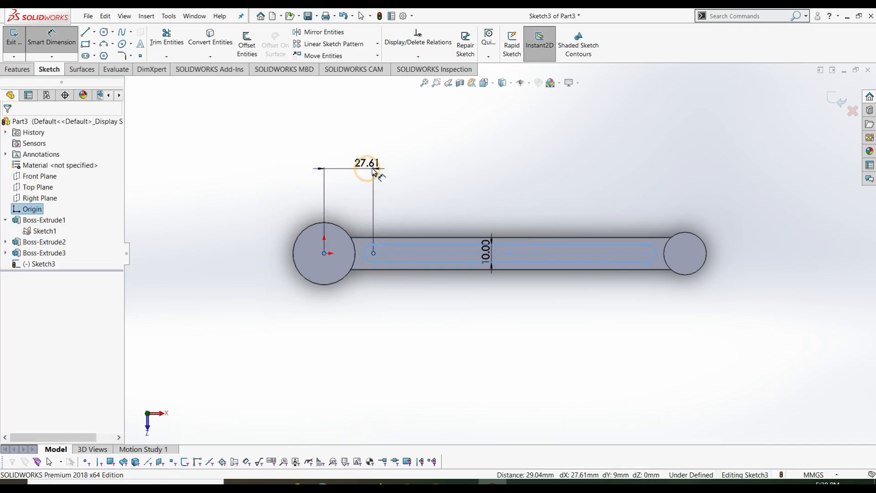
left_click(372, 168)
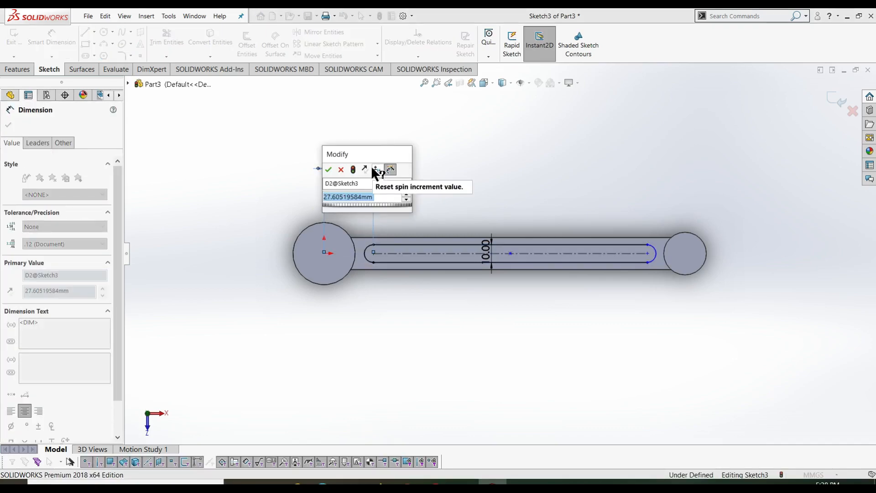
type("28")
key("Return")
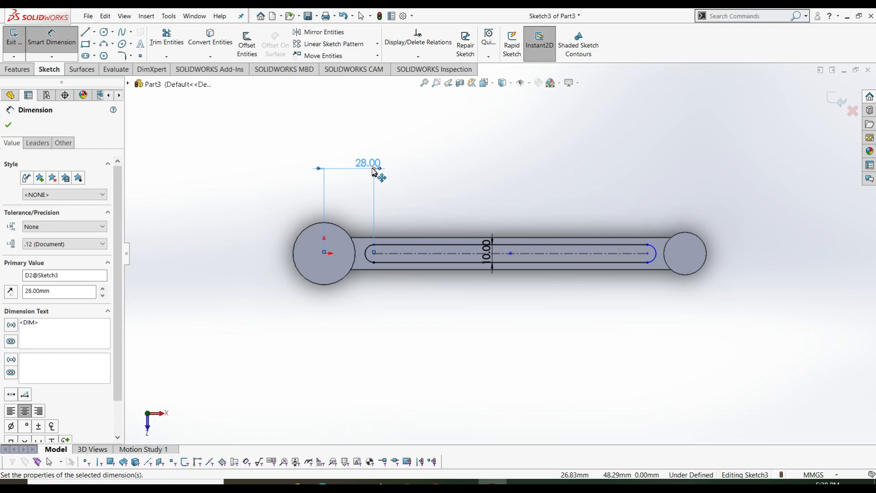
left_click(651, 258)
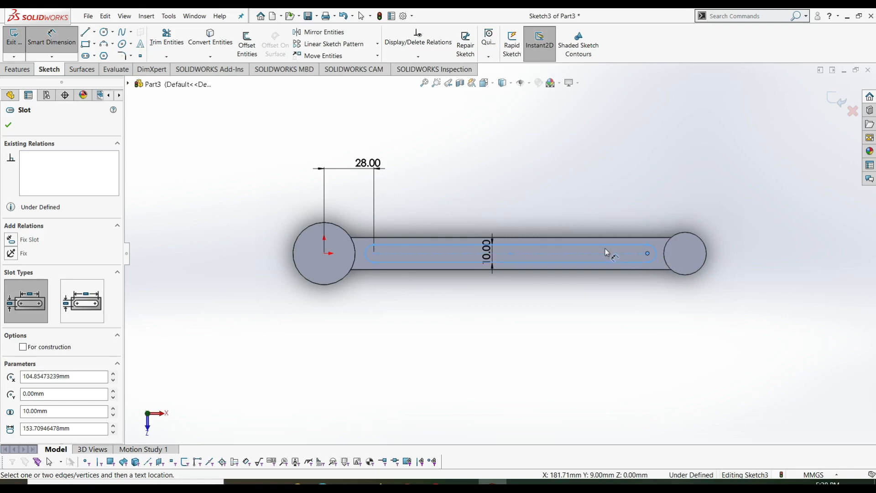
- Dimension the slot's centre-to-centre length to 150 mm, fully defining Sketch3
left_click(374, 254)
left_click(648, 253)
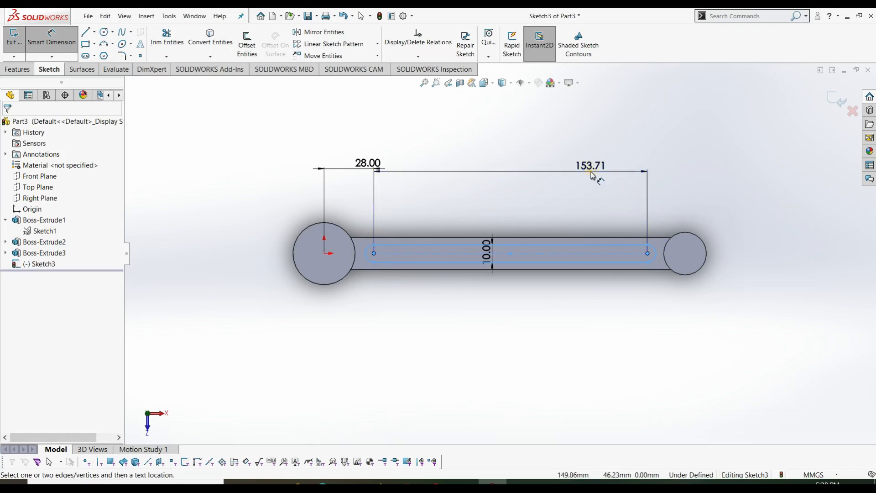
left_click(594, 176)
type("15")
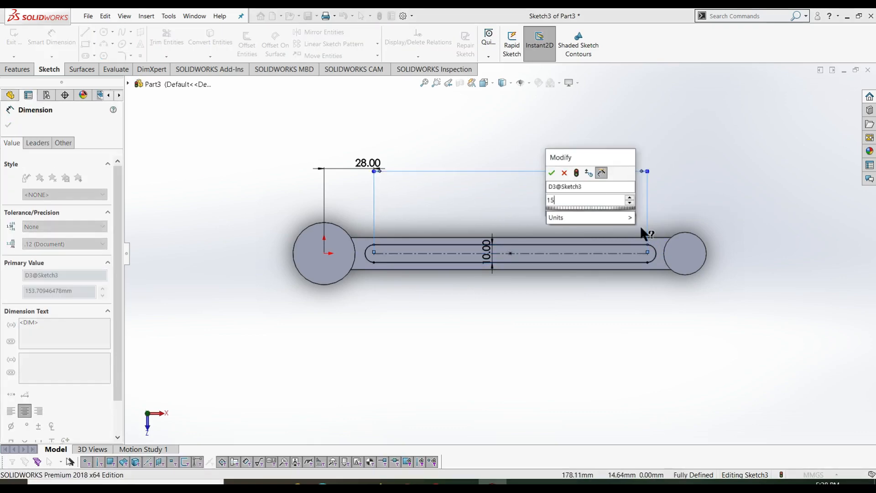
type("0")
key("Return")
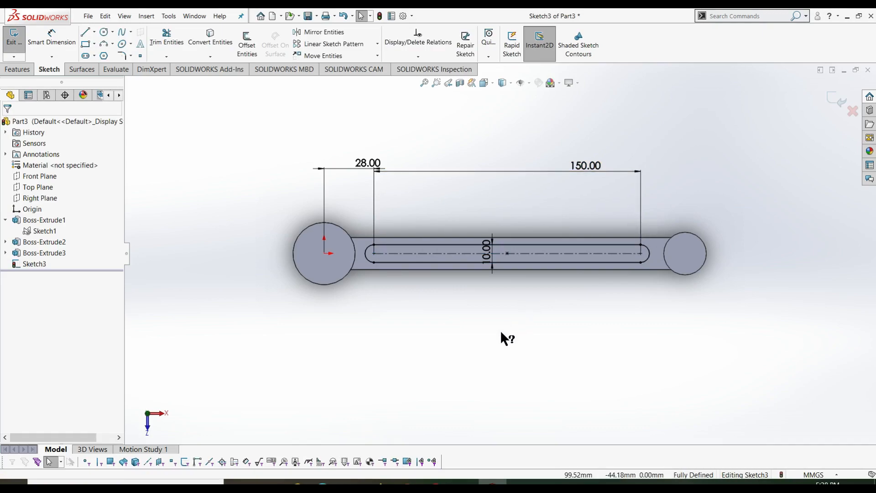
- Exit the slot sketch and extrude-cut Sketch3 6.5 mm deep (Blind) into the bar
right_click(450, 360)
left_click(550, 349)
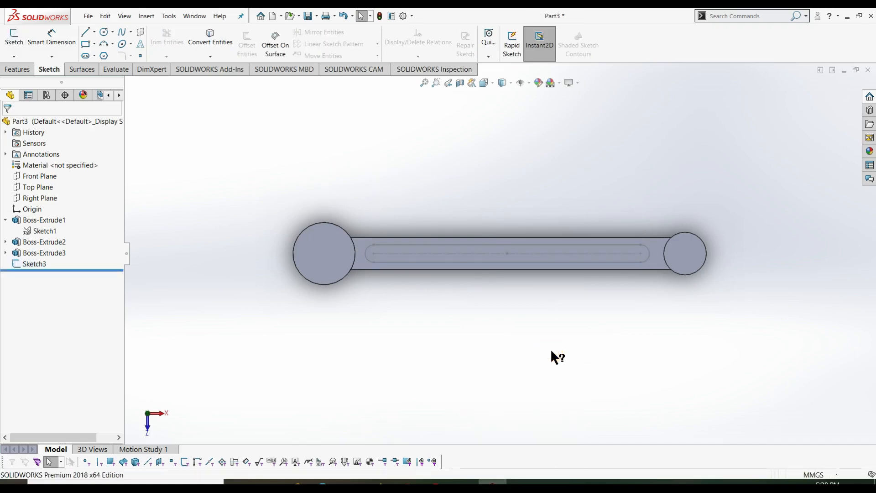
left_click(32, 264)
left_click(17, 69)
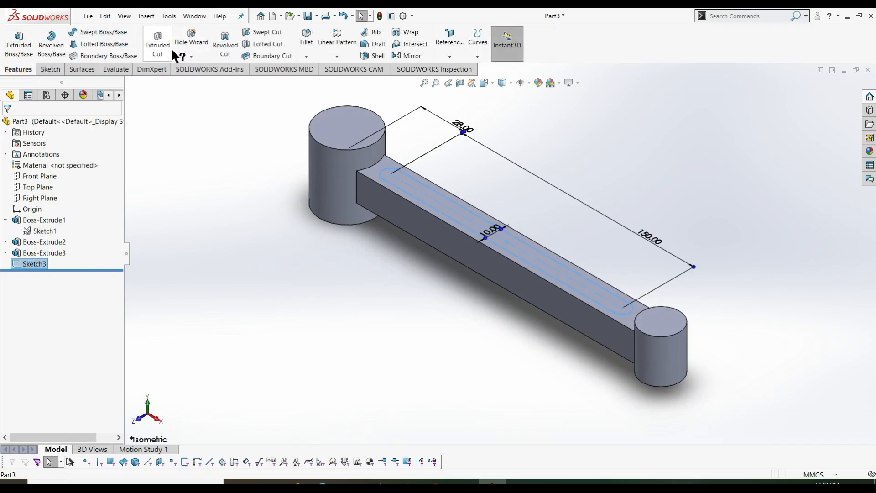
left_click(170, 49)
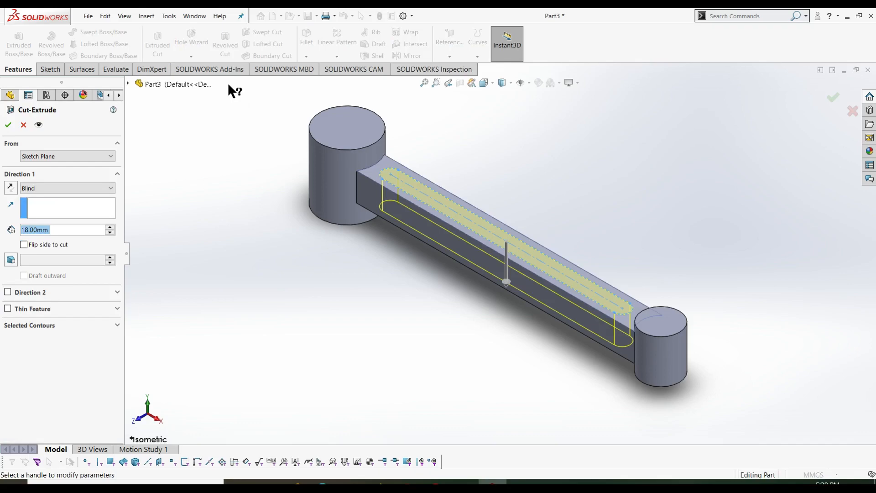
left_click(73, 231)
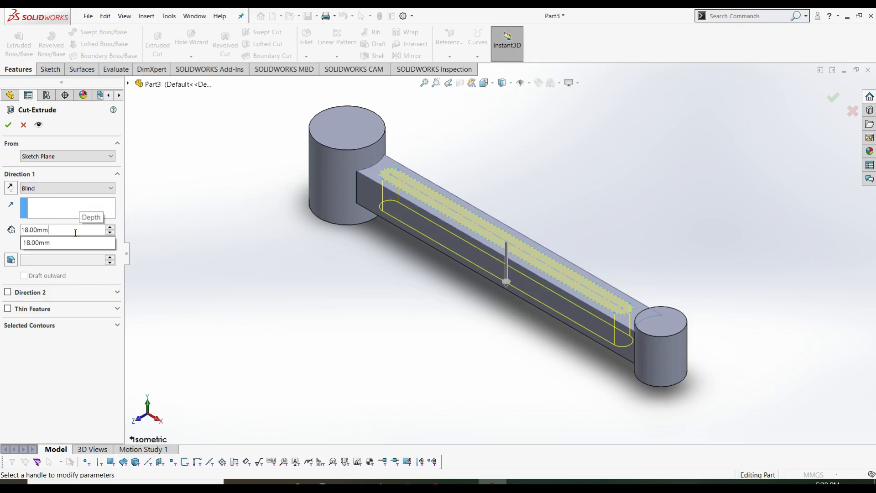
double_click(73, 232)
type("6.5")
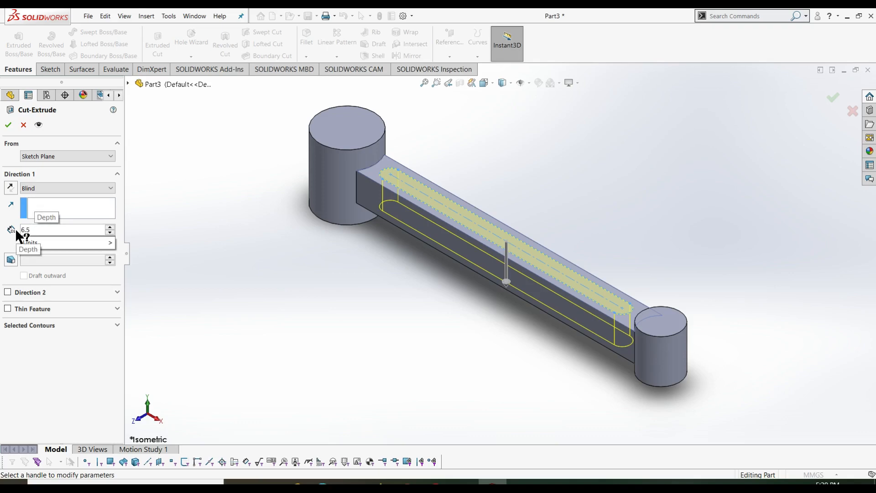
key("Return")
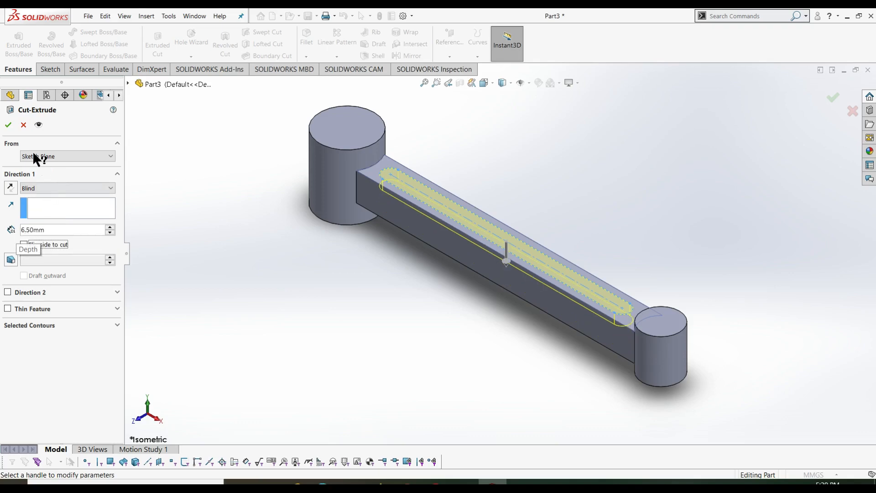
left_click(9, 125)
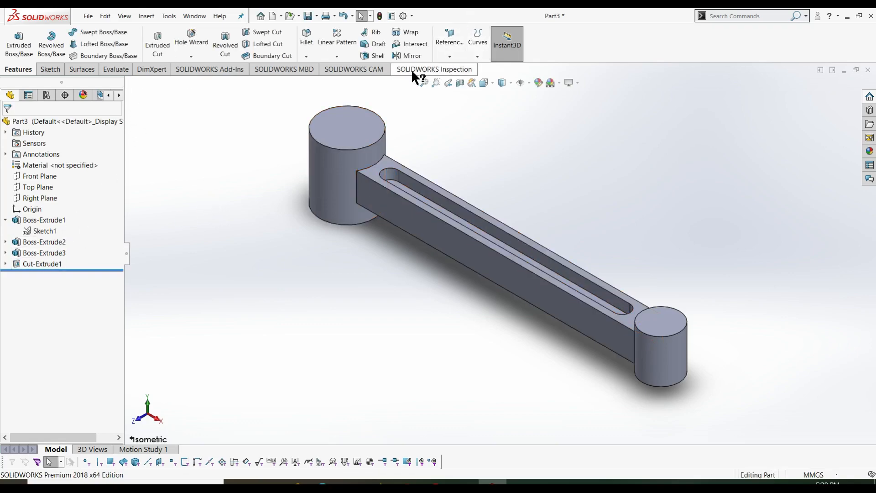
- Mirror Cut-Extrude1 about the Top Plane so the slot appears on the bar's other face
left_click(338, 57)
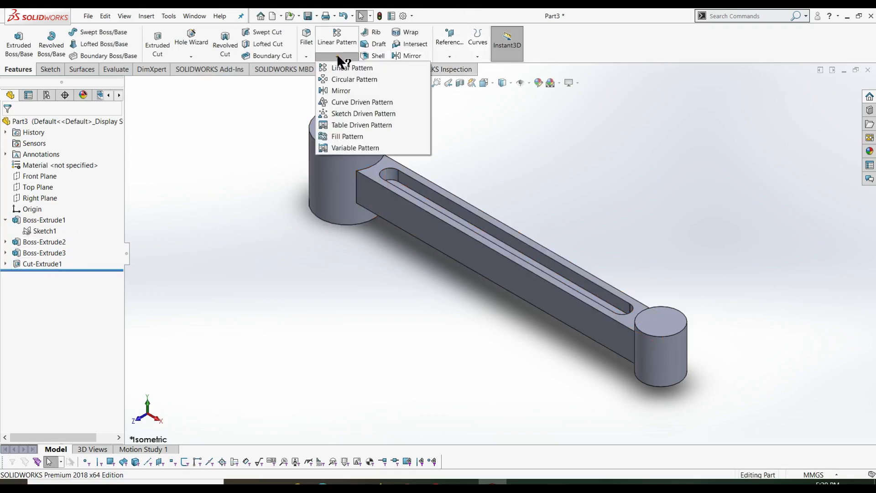
left_click(354, 90)
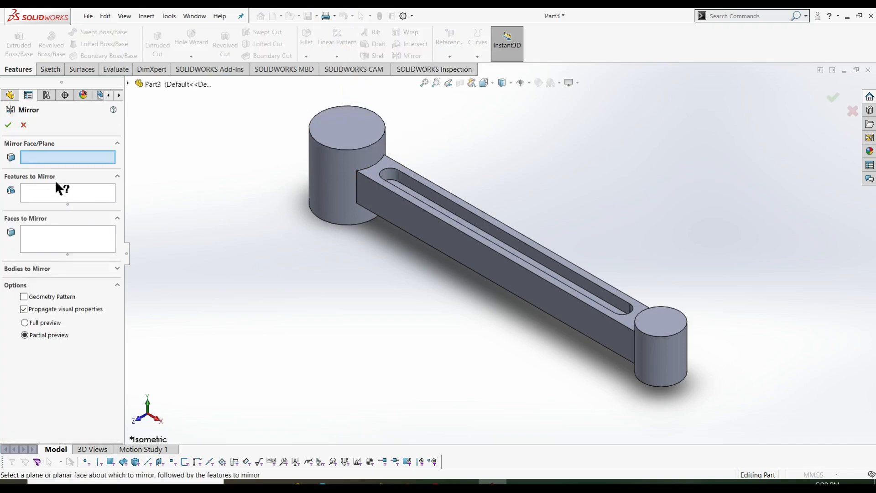
left_click(127, 84)
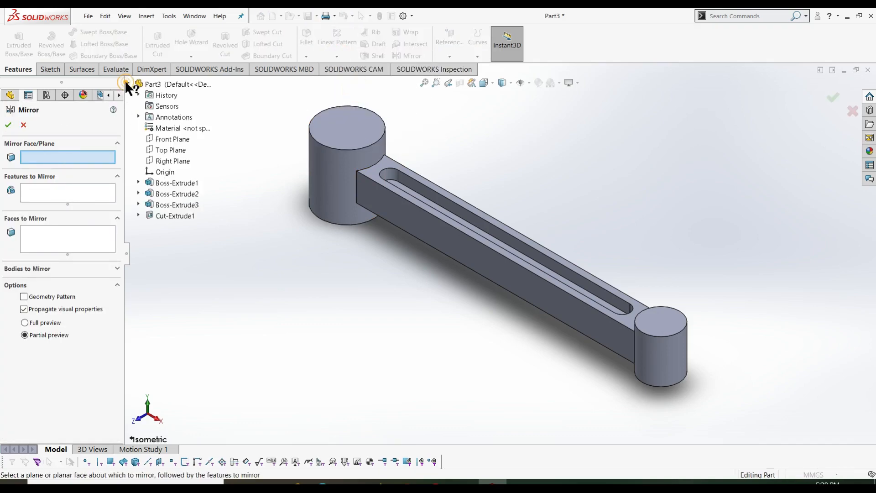
left_click(166, 150)
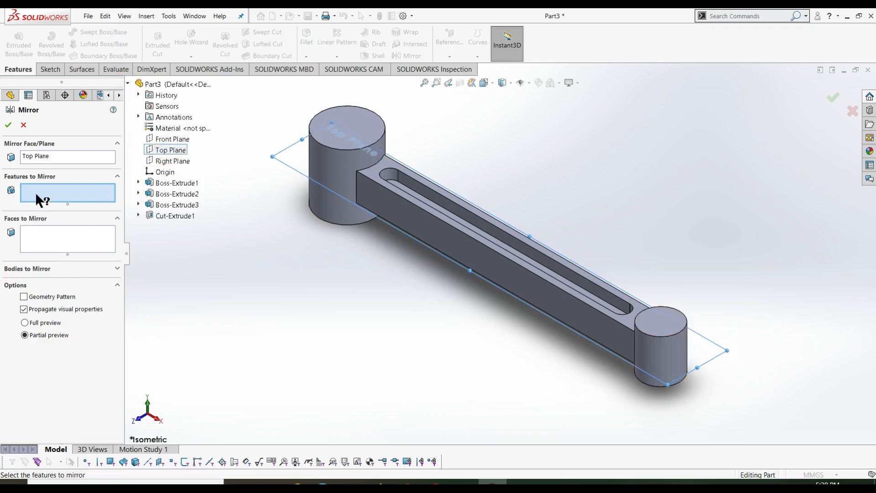
left_click(174, 215)
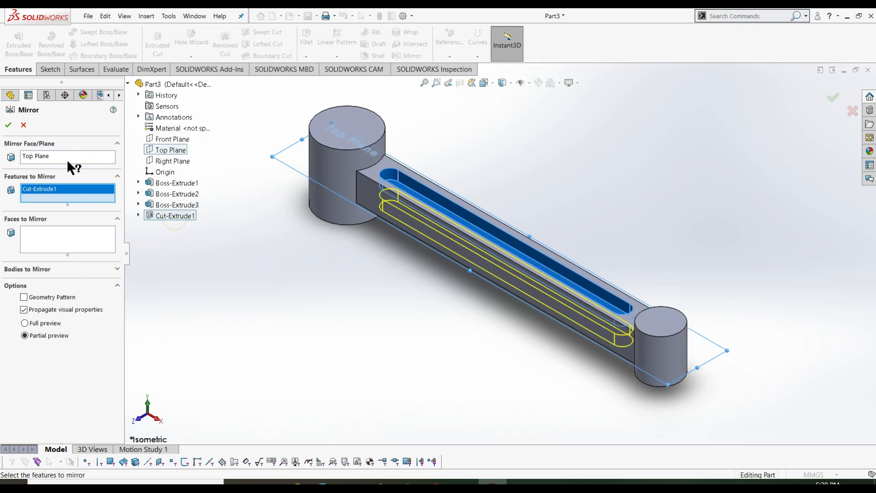
left_click(8, 125)
left_click(228, 258)
middle_click_drag(286, 301, 332, 303)
left_click(459, 83)
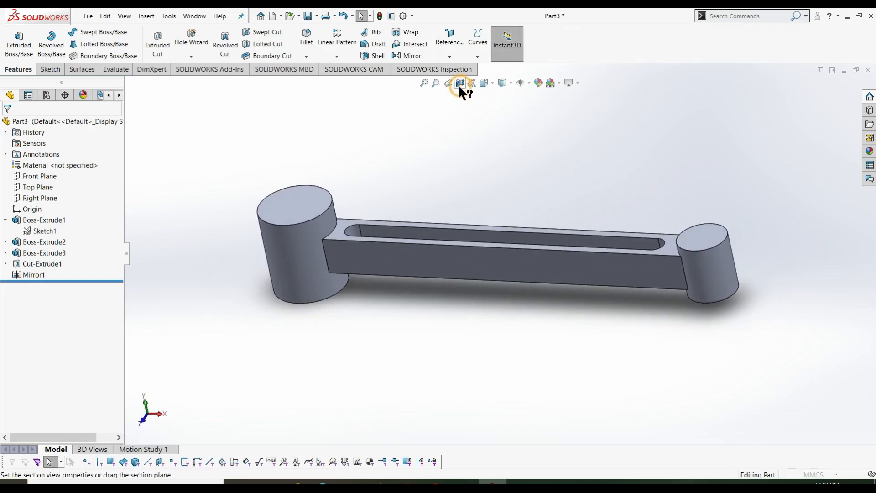
left_click(12, 124)
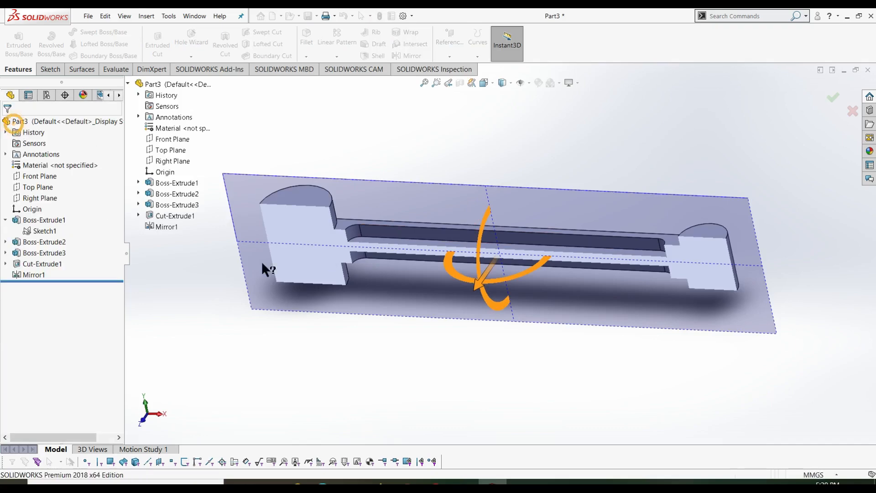
left_click(323, 317)
middle_click_drag(370, 337, 391, 267)
key("Escape")
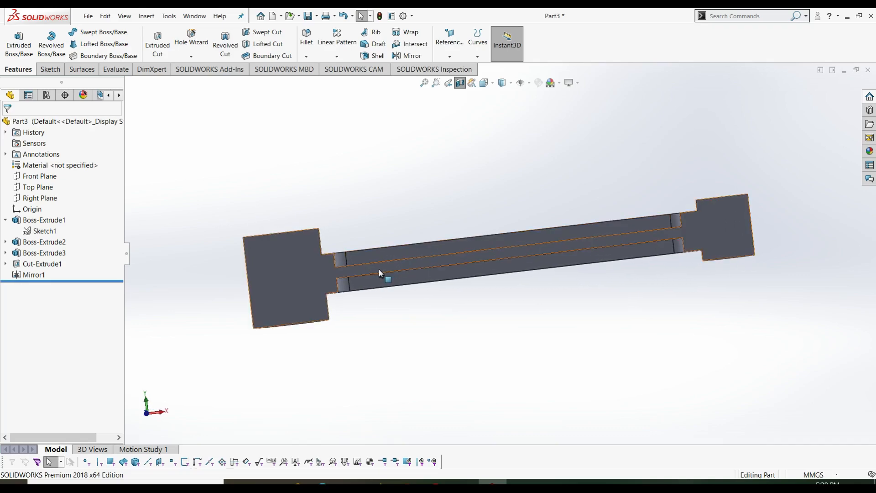
left_click(459, 82)
left_click(484, 141)
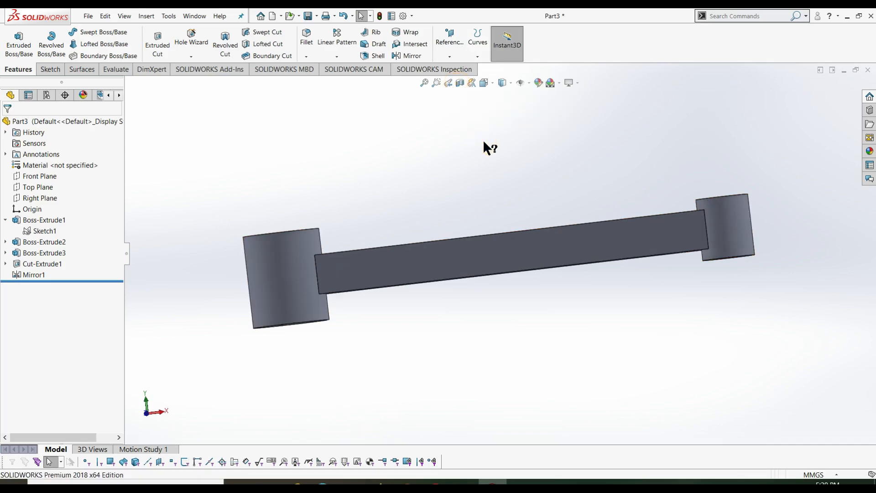
key("ctrl+7")
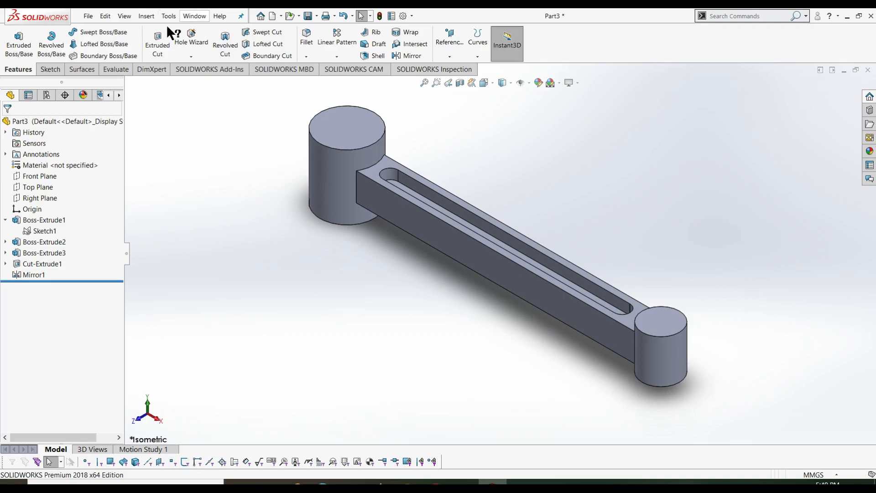
- Start a sketch on the boss top face and draw circles centred on both bosses
left_click(48, 67)
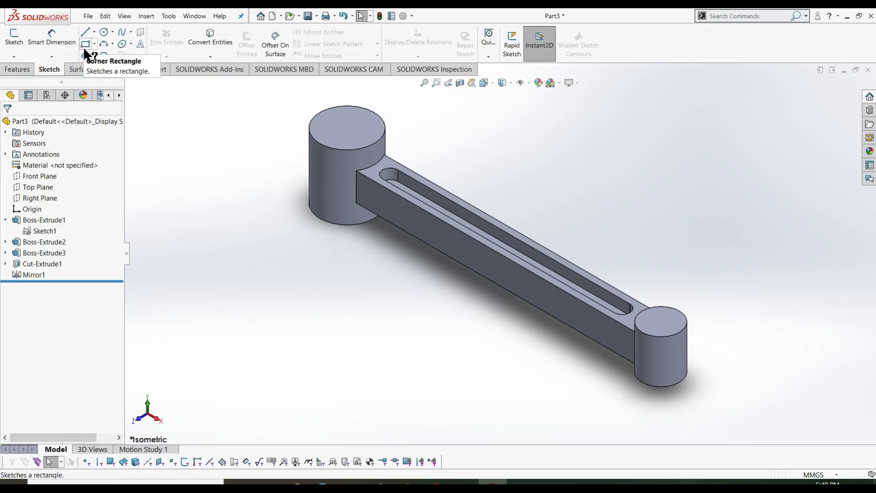
left_click(14, 36)
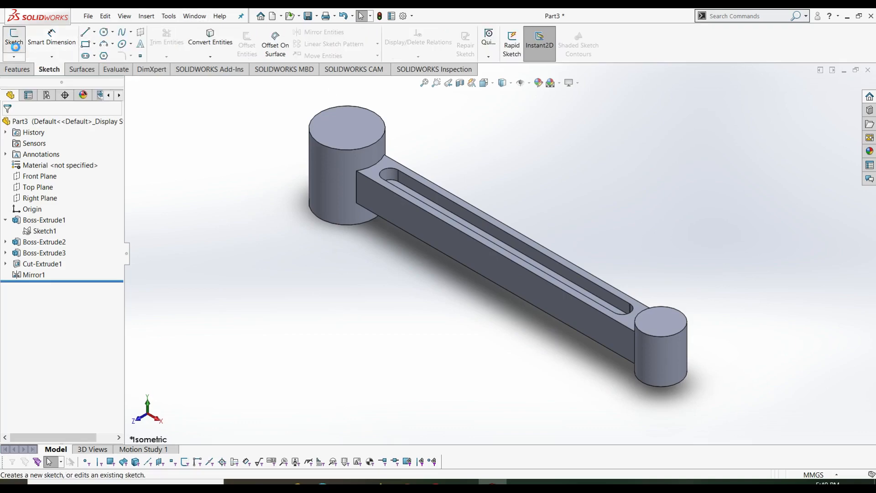
left_click(347, 127)
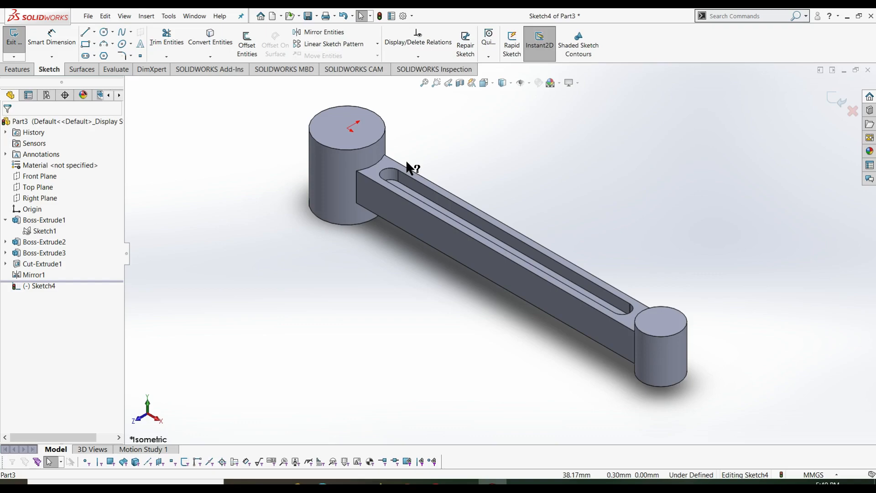
key("ctrl+8")
right_click_drag(407, 161, 493, 187)
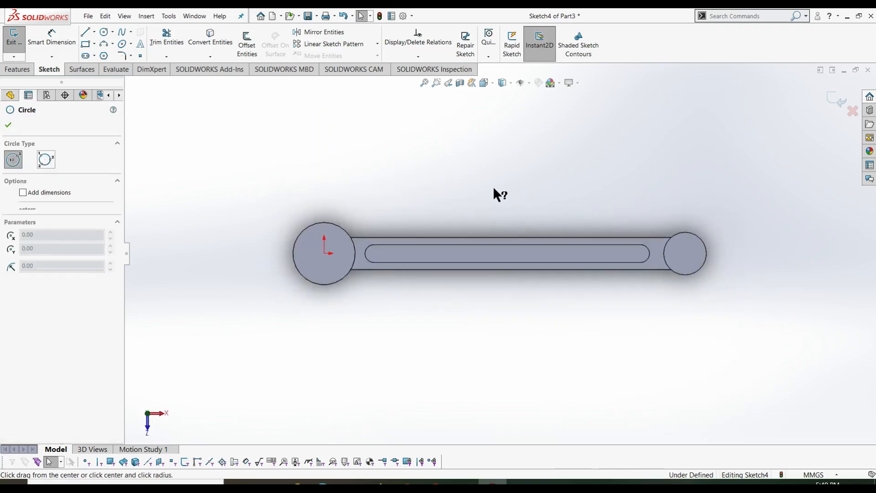
left_click(324, 253)
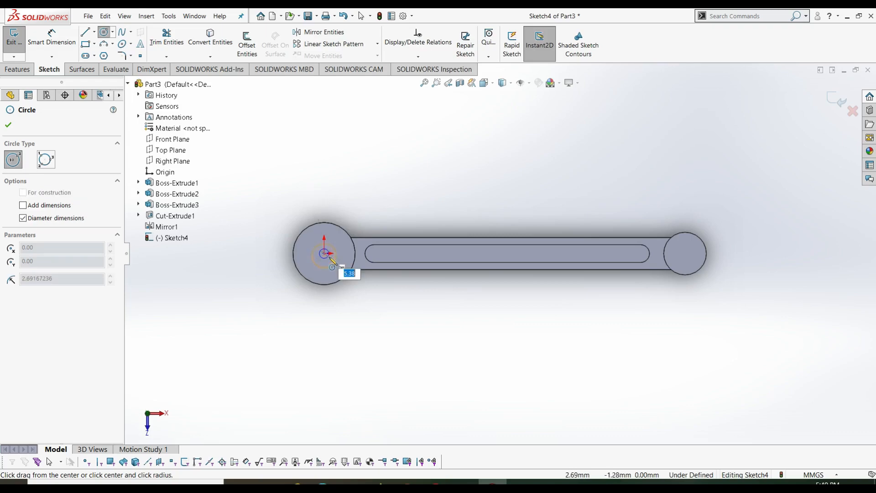
left_click(325, 273)
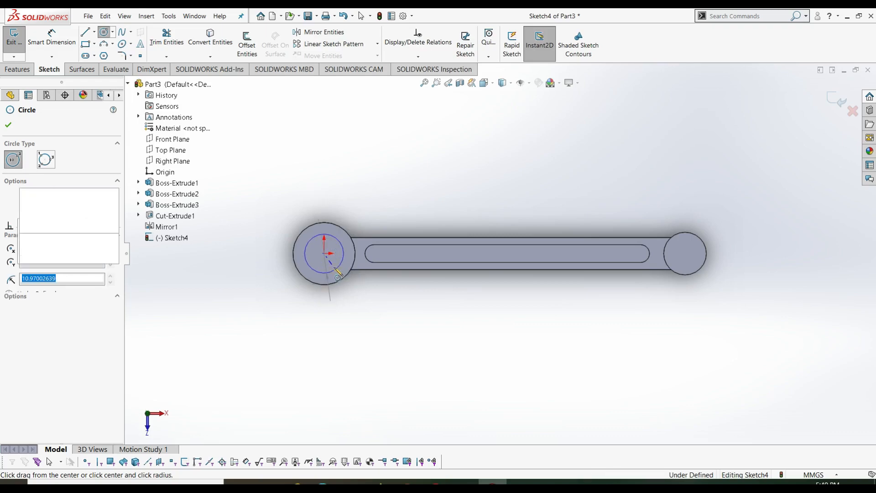
left_click(686, 254)
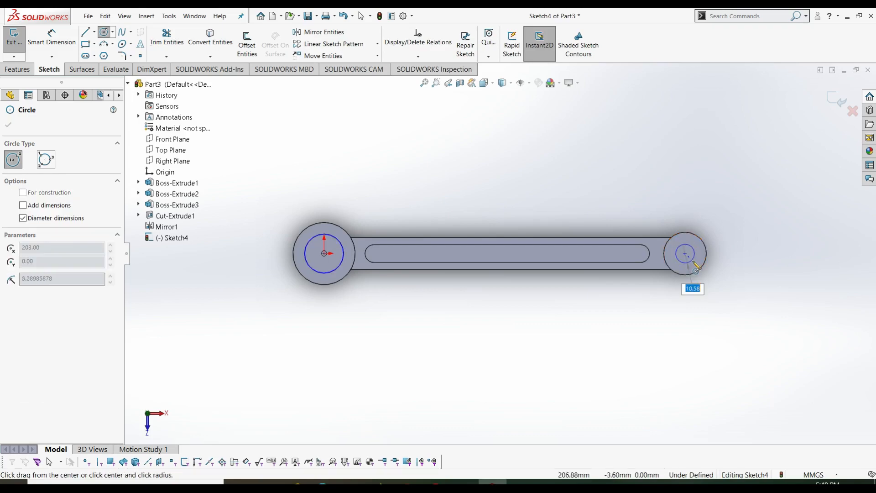
left_click(674, 265)
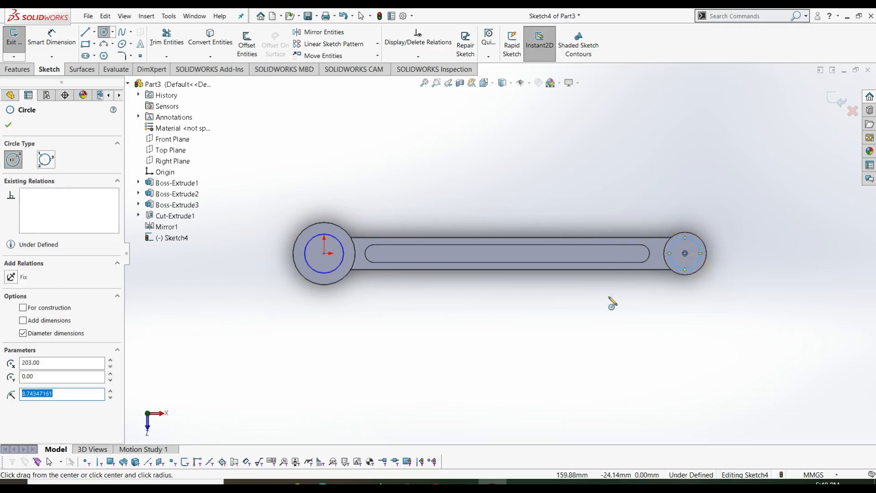
- Dimension the left circle Ø24 and the right circle Ø15
right_click_drag(608, 297, 605, 190)
left_click(343, 265)
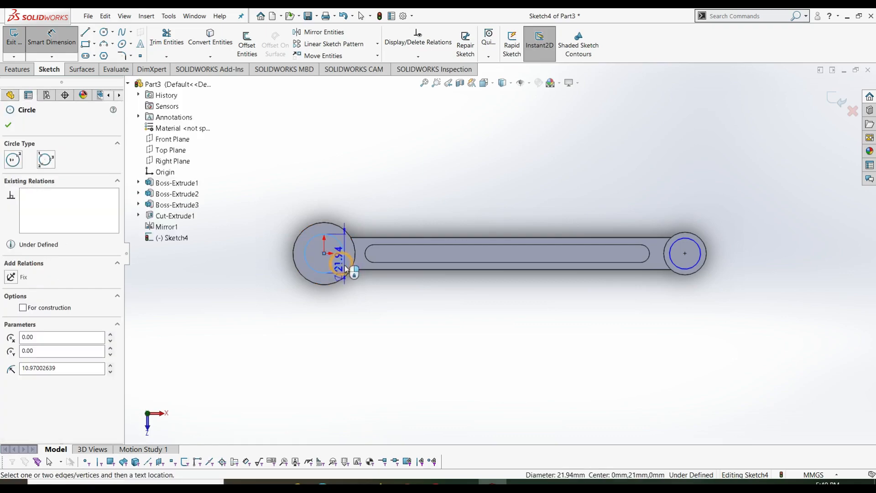
left_click(326, 204)
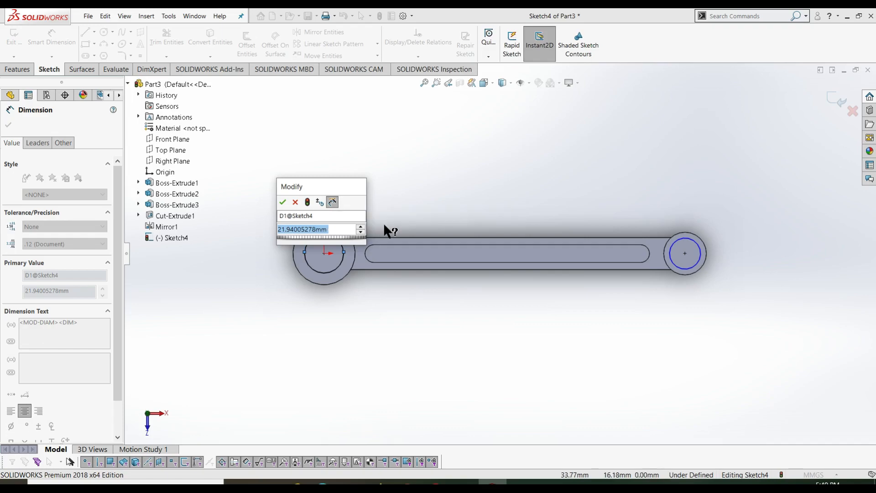
type("24")
key("Return")
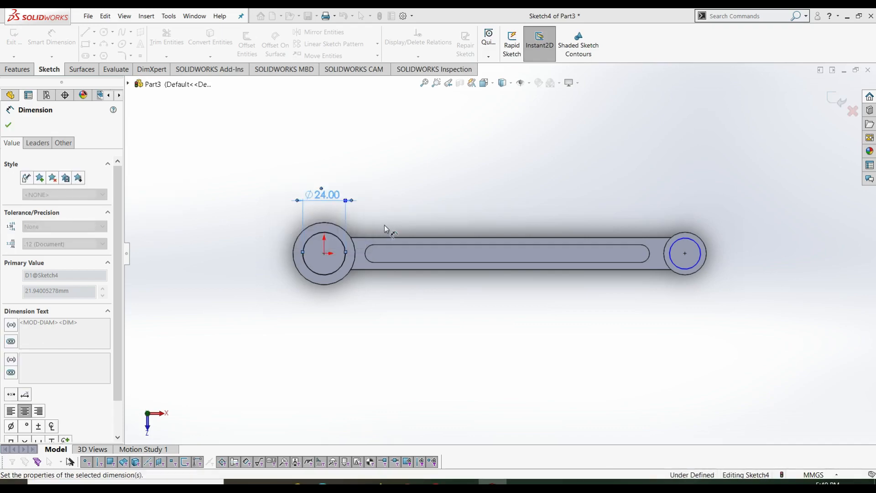
left_click(686, 245)
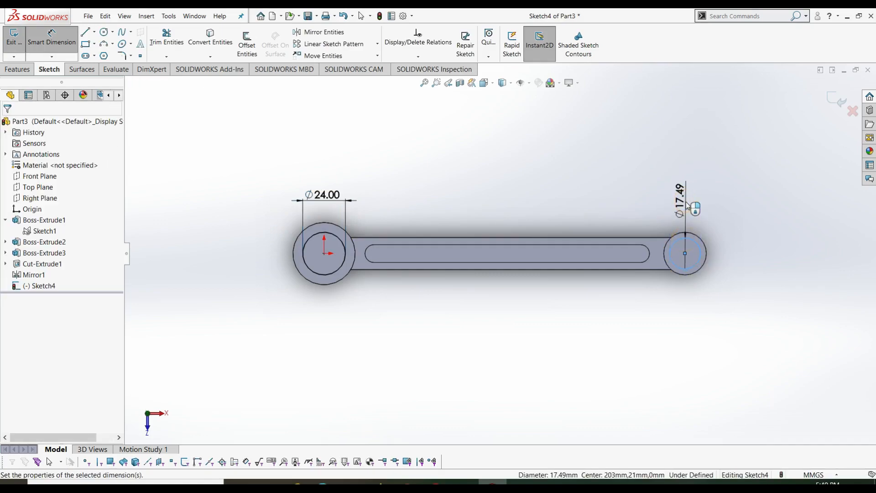
left_click(688, 203)
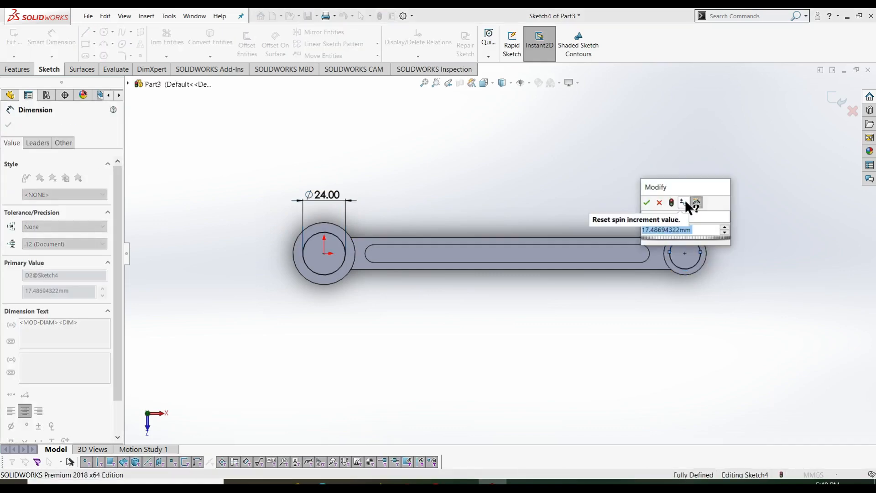
type("15")
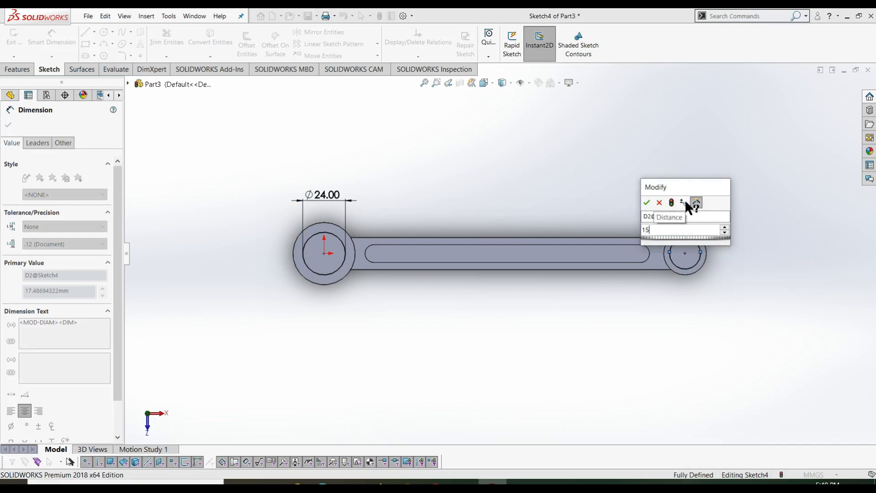
key("Return")
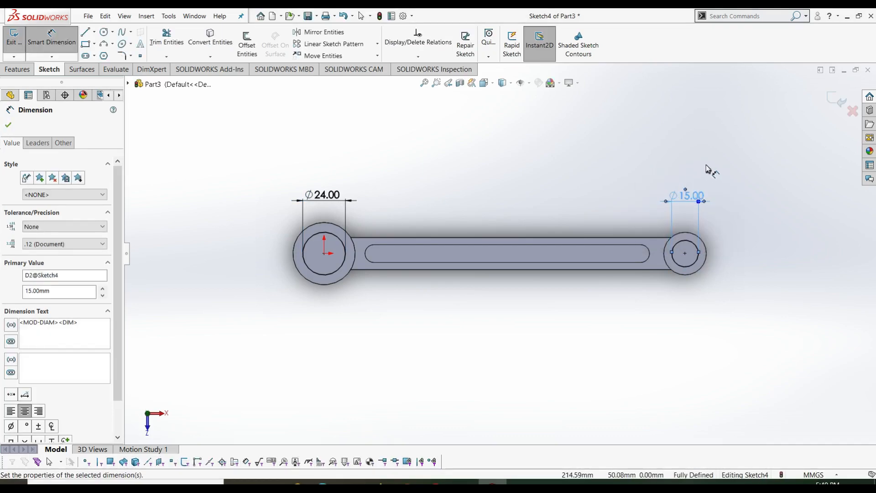
- Exit the sketch, return to isometric view and select Sketch4 as the cut profile
key("Escape")
right_click(505, 196)
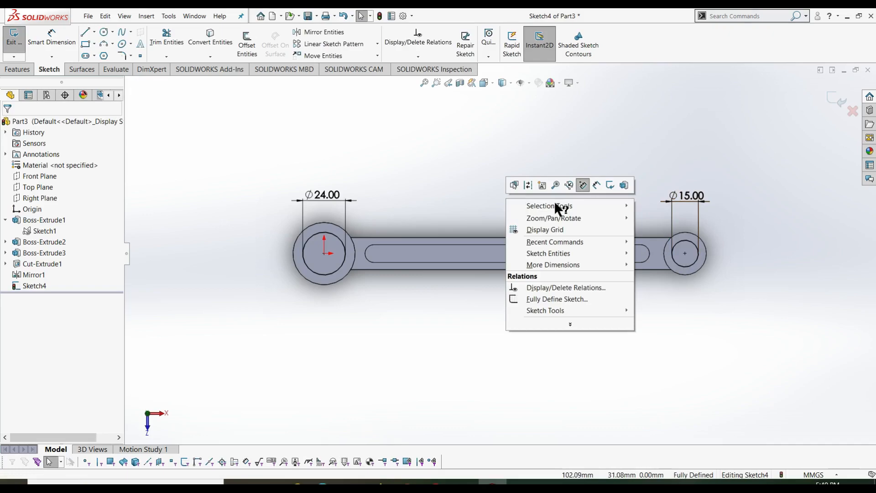
left_click(608, 185)
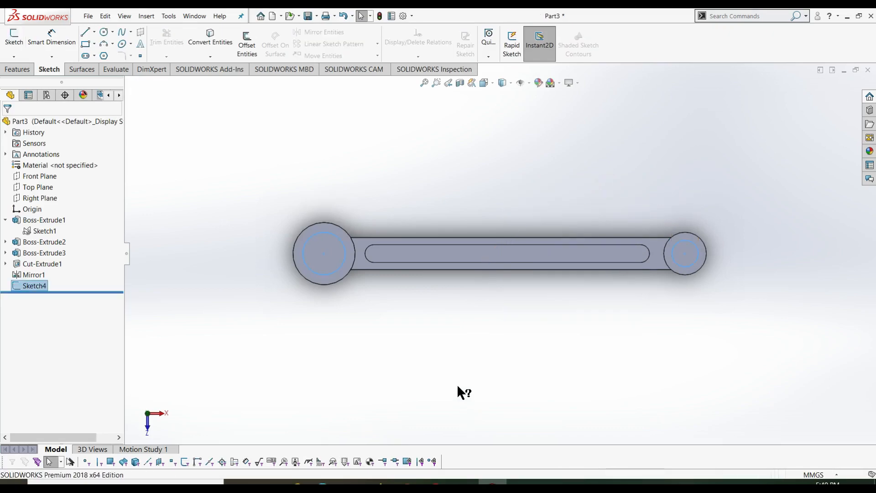
left_click(458, 387)
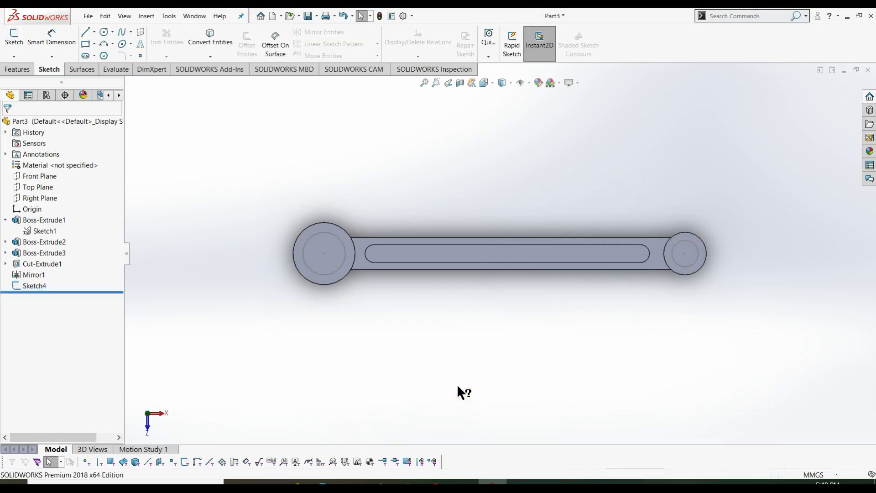
key("ctrl+7")
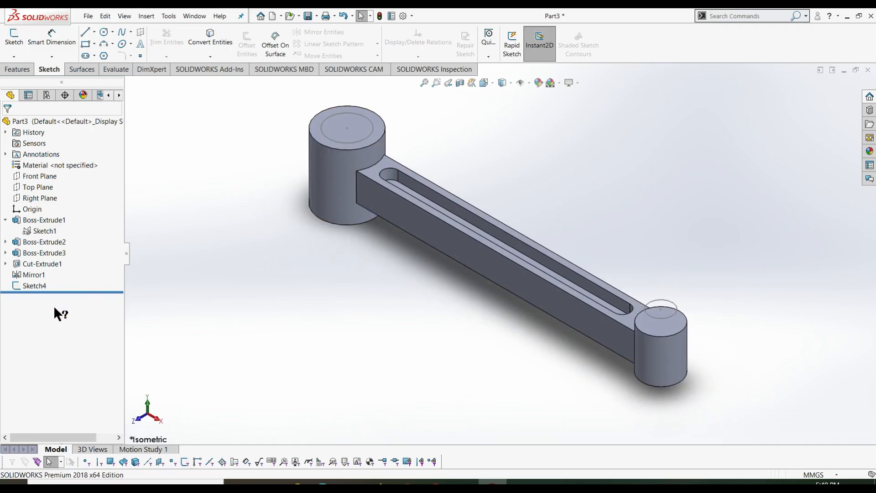
left_click(34, 285)
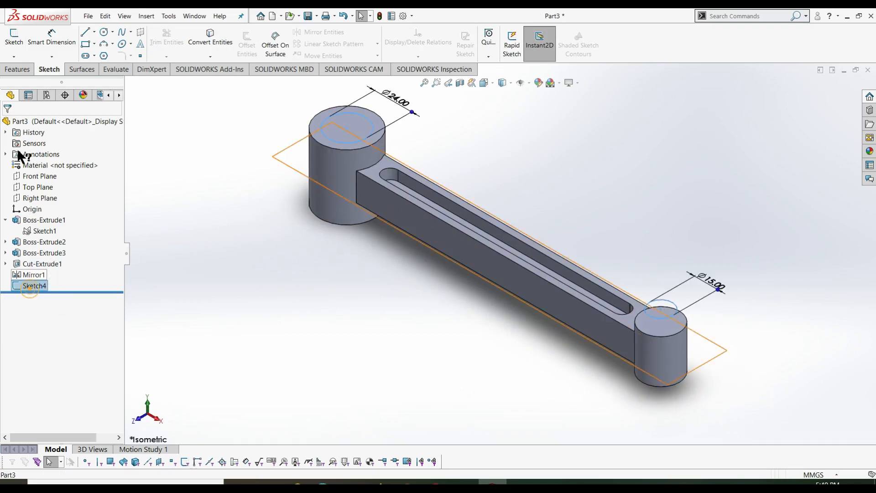
left_click(15, 71)
- Extrude-cut Sketch4's Ø24 and Ø15 circles Through All to bore both bosses
left_click(157, 45)
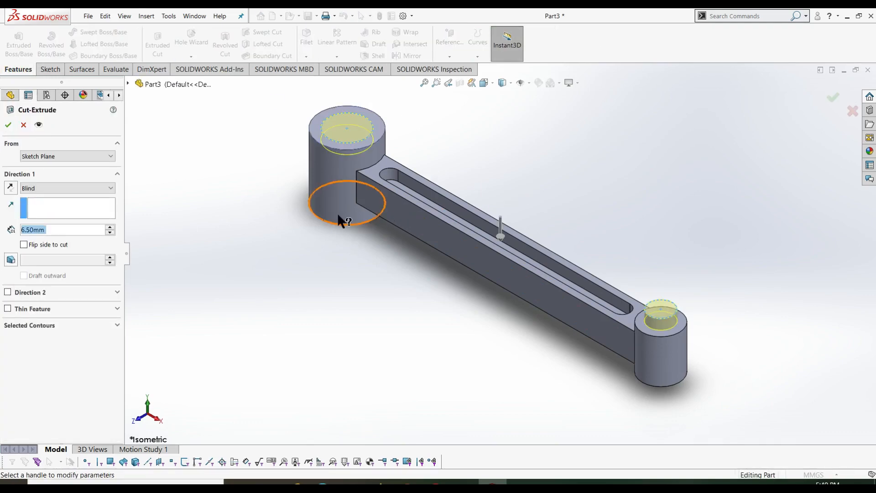
left_click(43, 188)
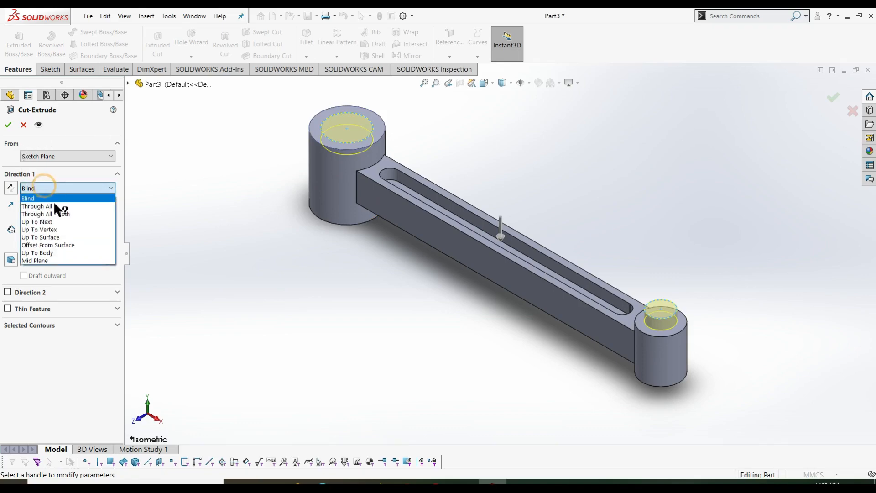
left_click(52, 204)
left_click(9, 126)
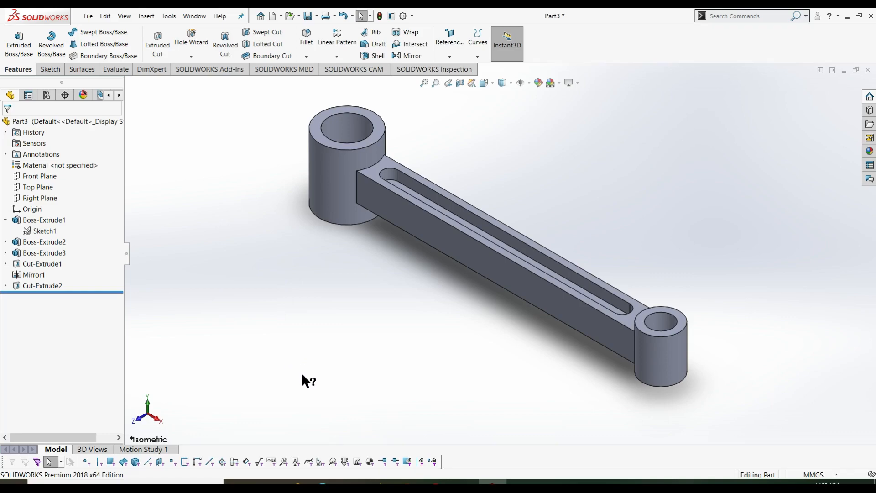
- Start a 24 mm fillet and select the first two arm-to-boss edges
left_click(308, 42)
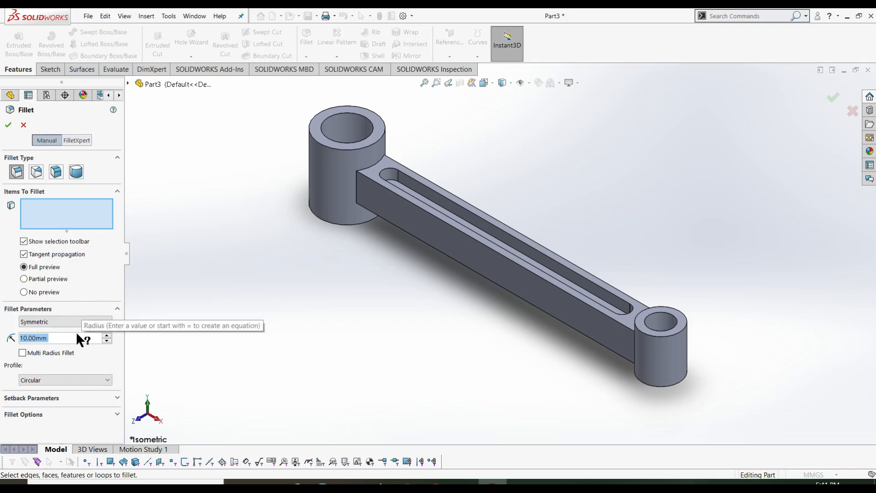
type("24")
key("Tab")
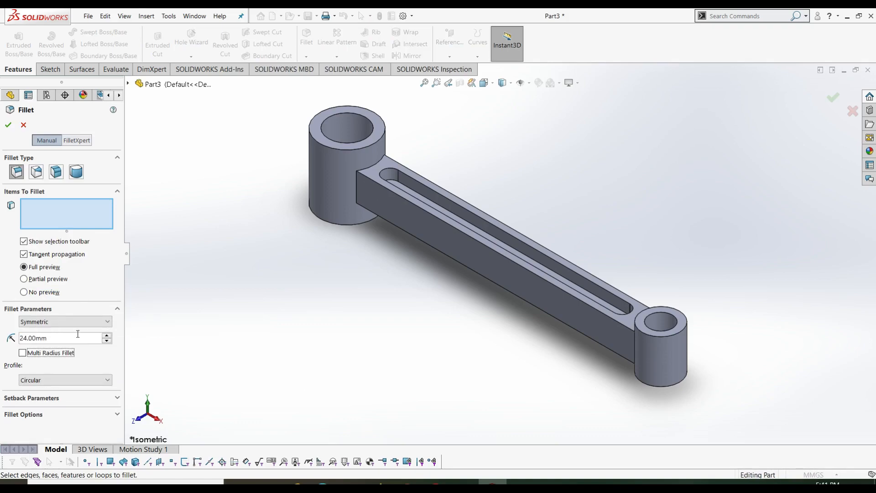
left_click(41, 214)
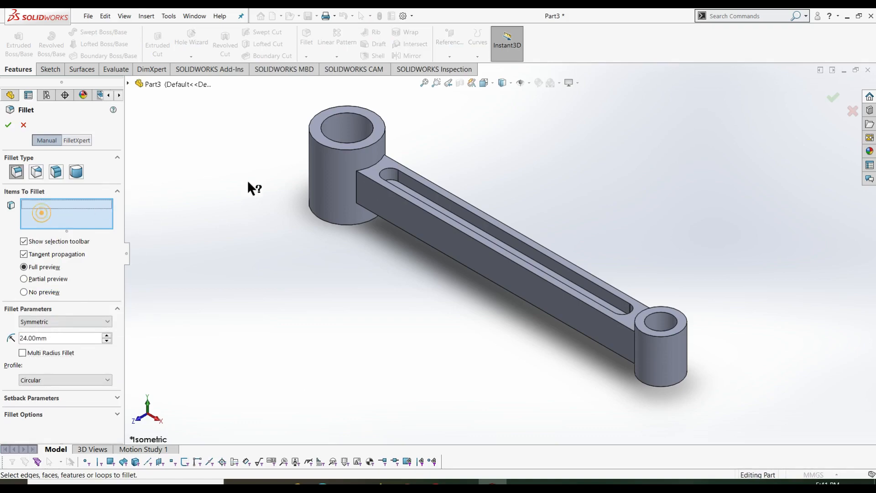
left_click(355, 186)
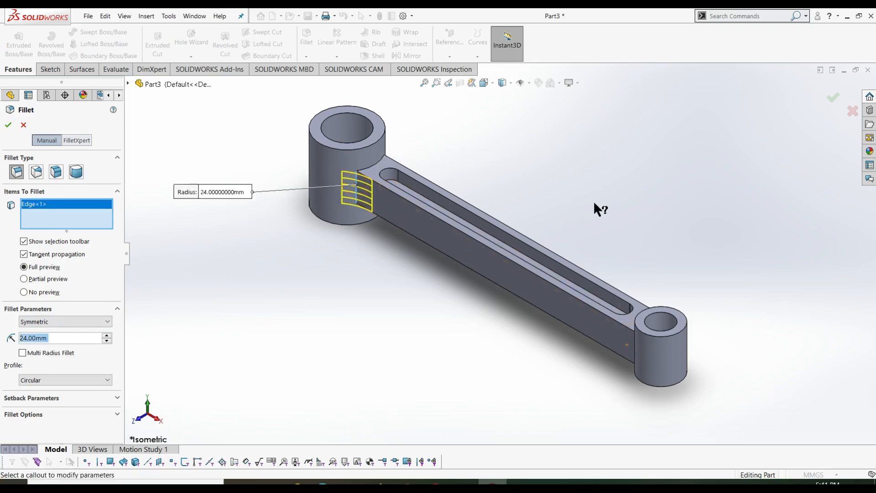
middle_click_drag(619, 226, 675, 250)
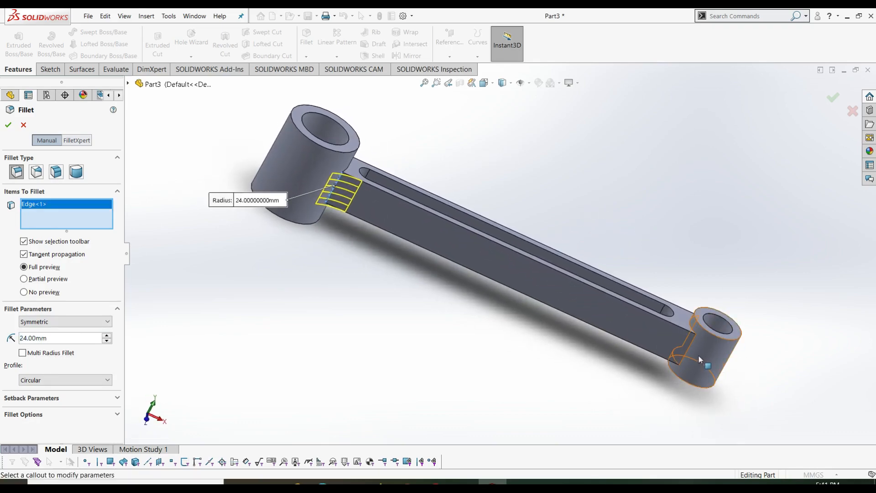
left_click(692, 349)
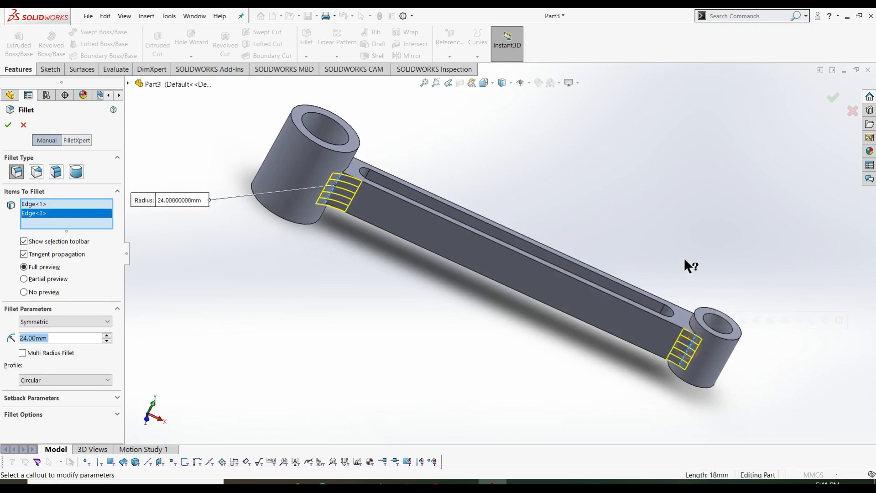
- Add the remaining two arm-to-boss edges and apply the 24 mm fillet
middle_click_drag(654, 261, 532, 276)
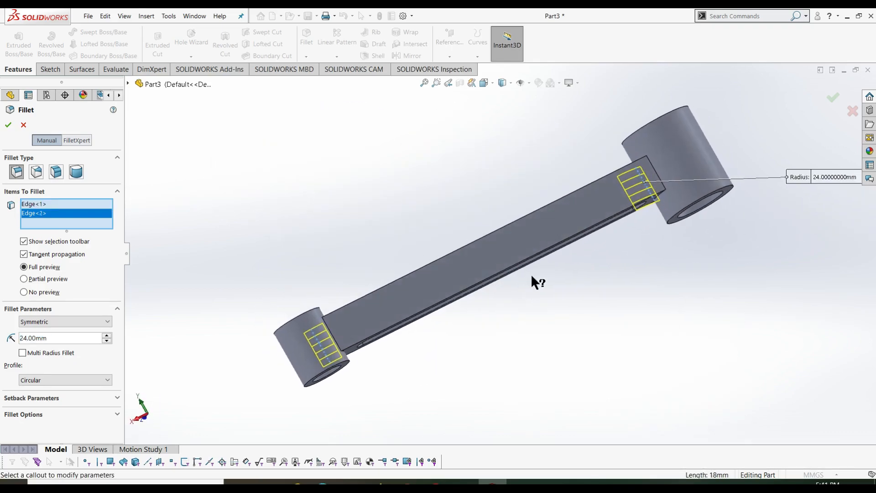
left_click(541, 212)
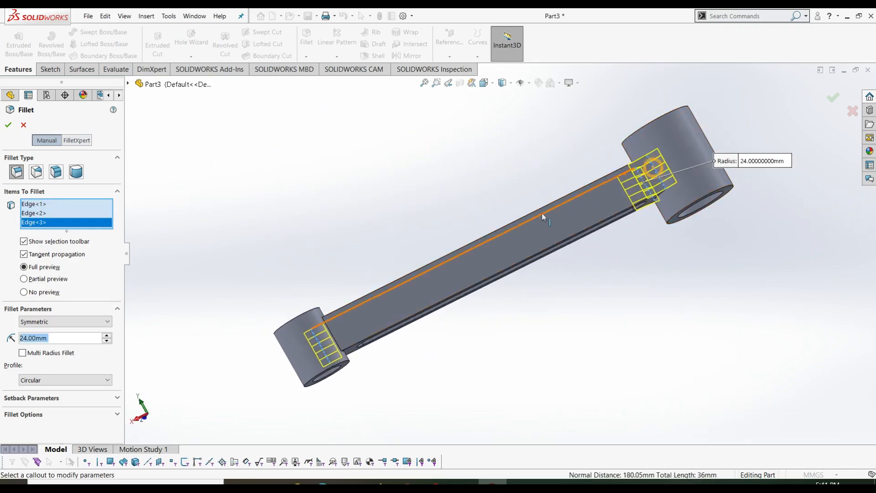
middle_click_drag(405, 366, 360, 392)
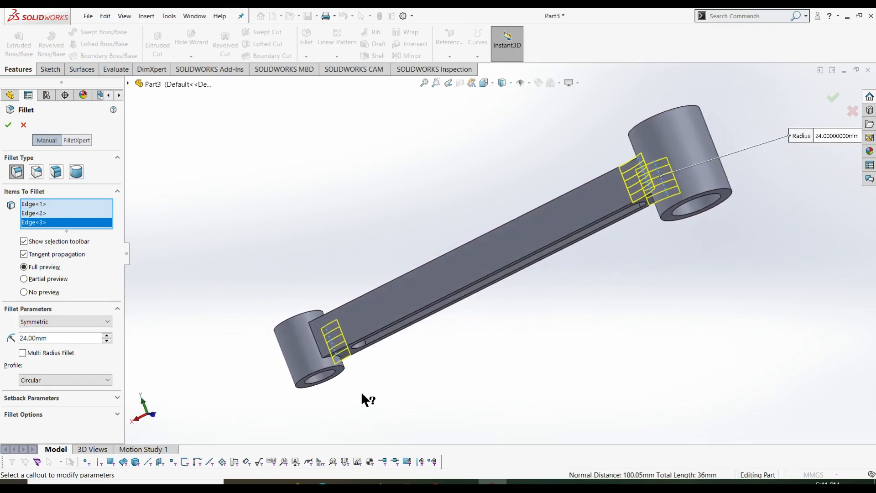
left_click(319, 352)
middle_click_drag(385, 371, 548, 339)
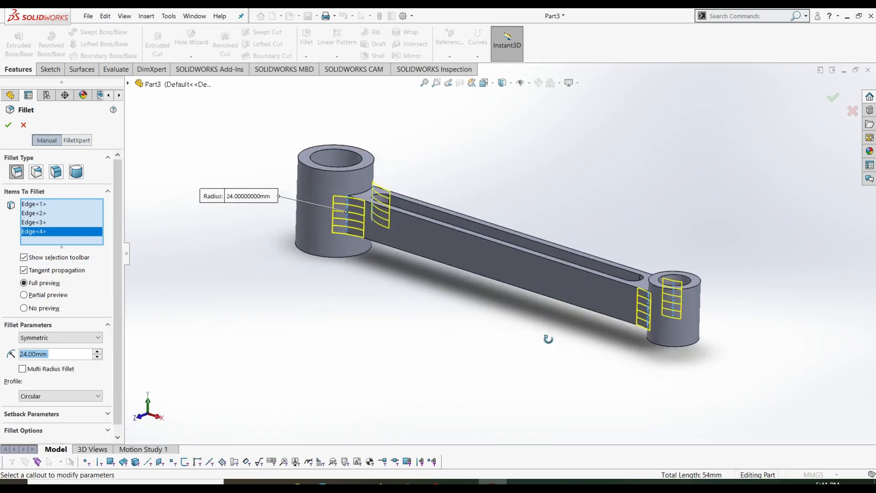
left_click(8, 124)
left_click(215, 298)
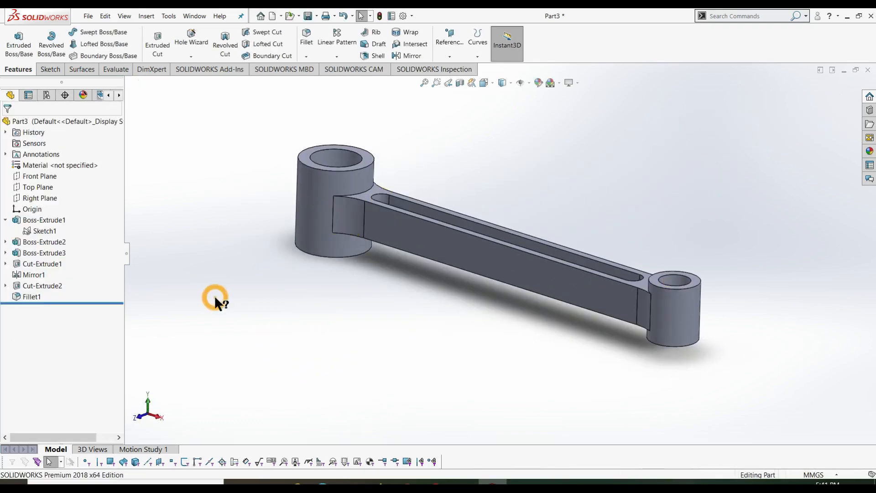
- Show the part in isometric view and save it as CONNECTING ROD in the Radial engine folder
key("ctrl+7")
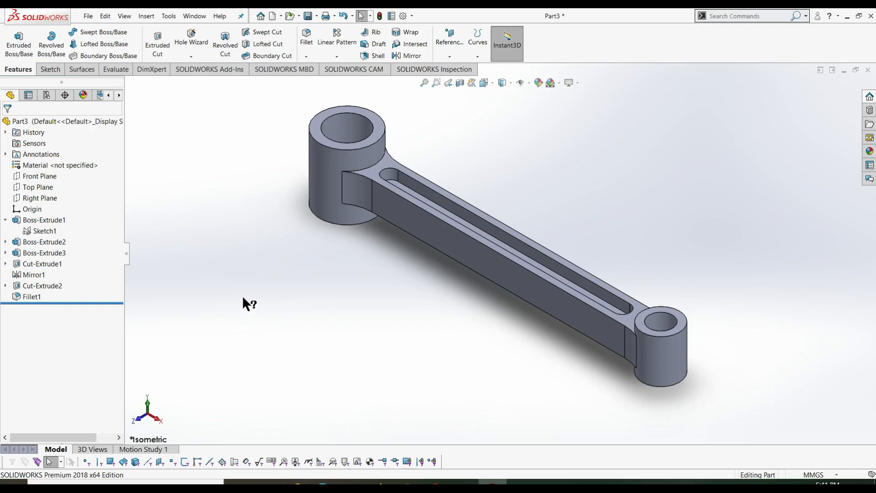
key("ctrl+s")
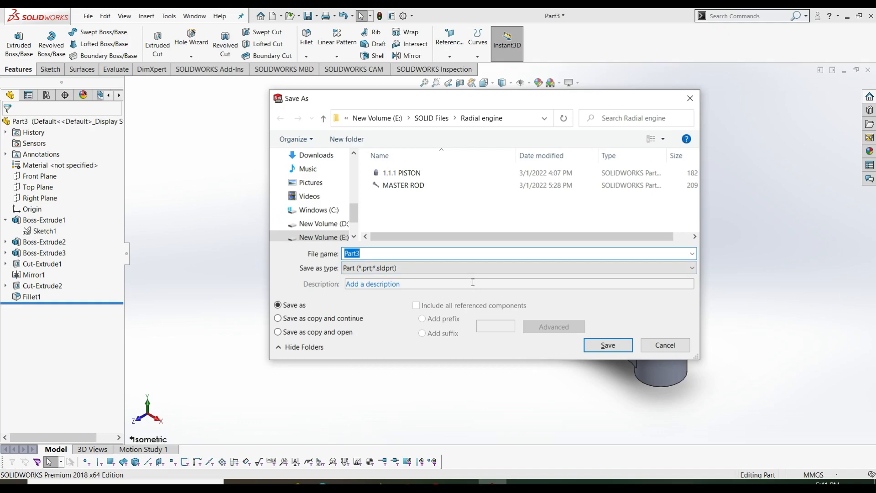
type("CONNECTING ROD")
key("Return")
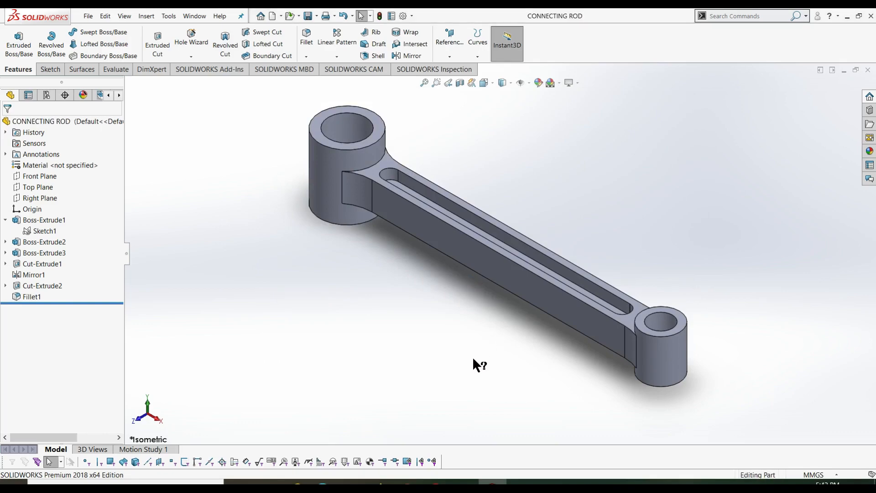
- Apply a section view cutting the rod lengthwise along the front plane
middle_click_drag(466, 366, 524, 295)
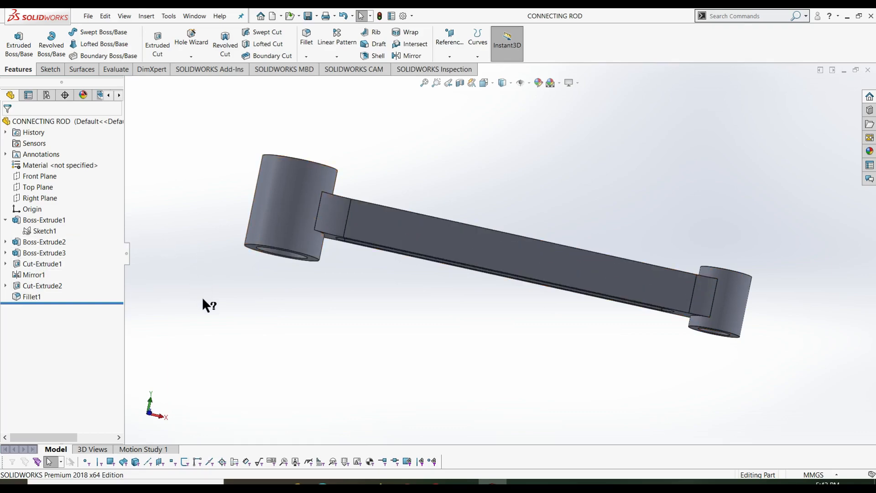
left_click(459, 84)
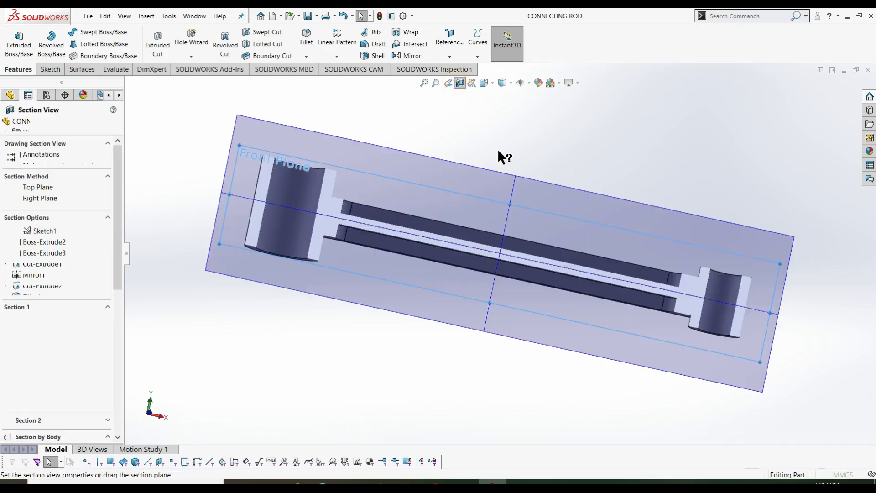
middle_click_drag(636, 131, 589, 201)
left_click(9, 125)
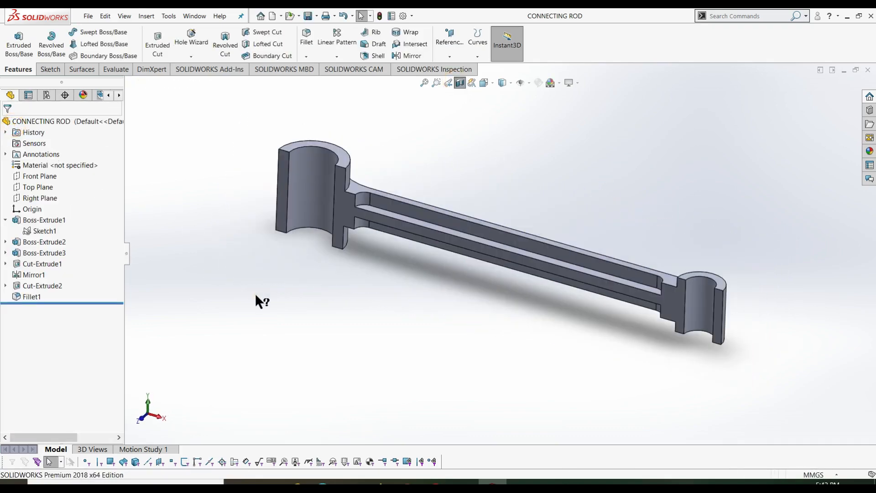
- Switch to Top view and undo Fillet1, leaving sharp arm-to-boss edges
middle_click_drag(272, 293, 309, 261)
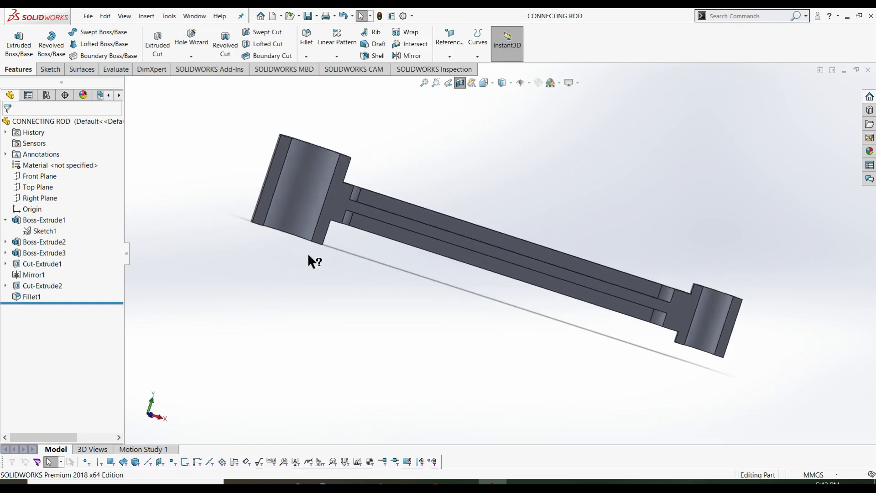
key("ctrl+5")
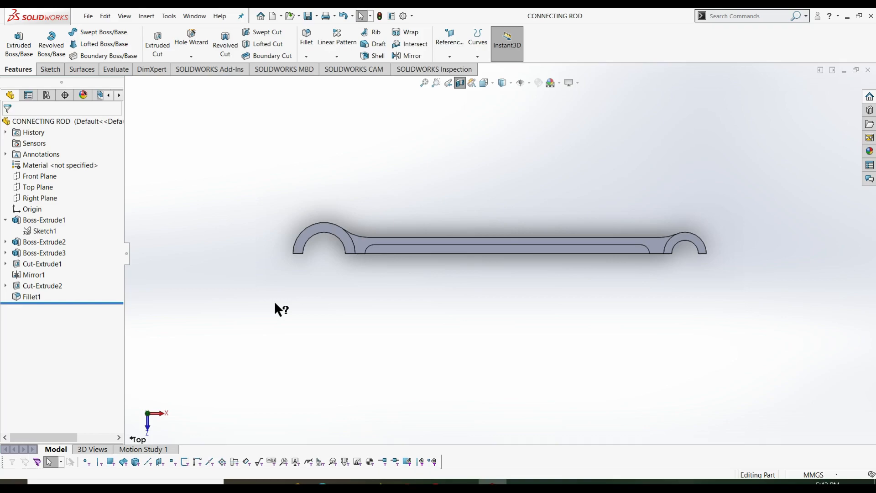
key("ctrl+z")
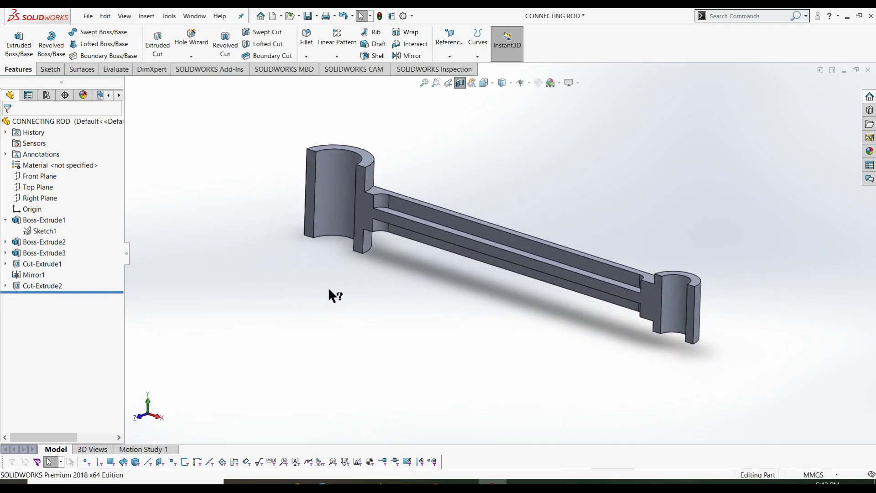
- Begin a Smart Dimension on the rod's arm face, then cancel it
left_click(50, 71)
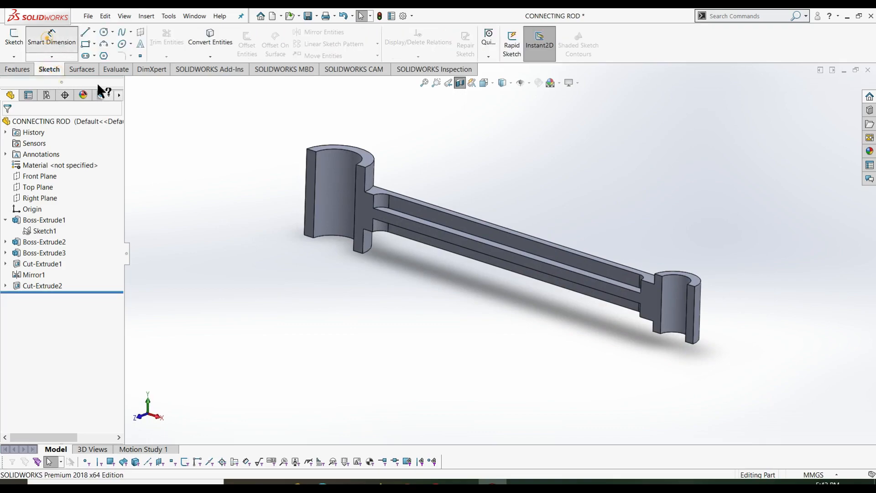
left_click(52, 36)
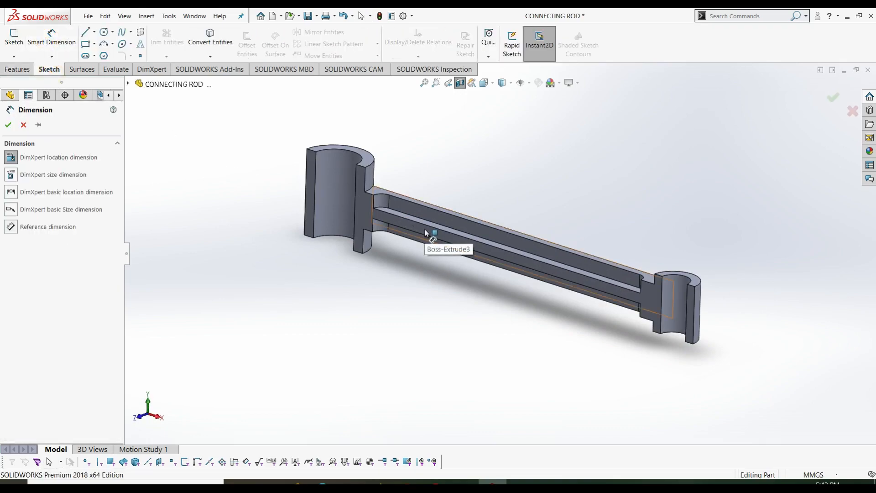
left_click(441, 232)
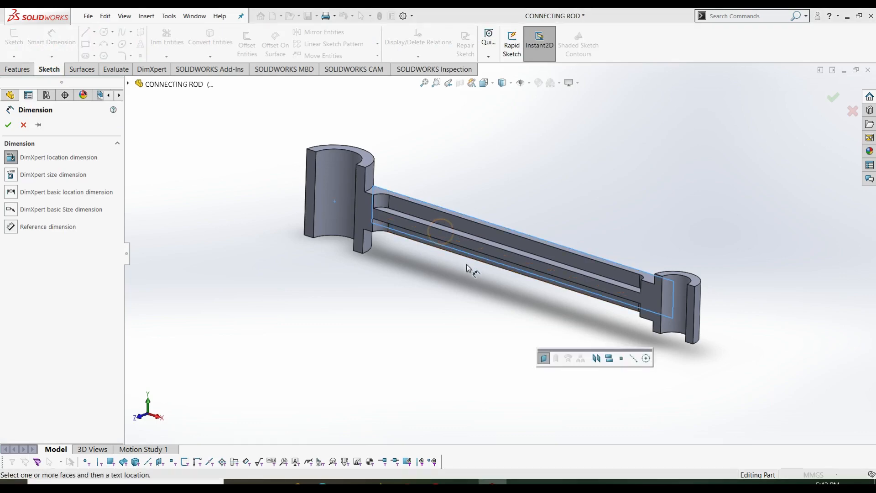
key("Escape")
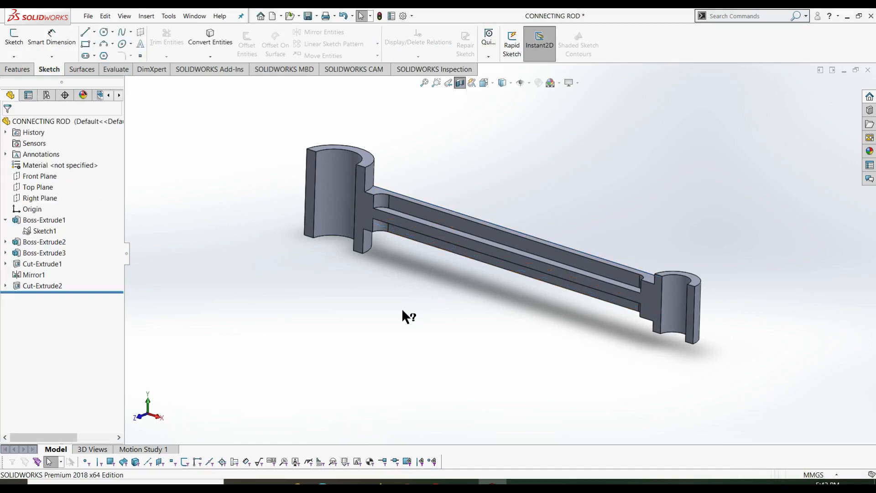
- Turn off the section view and save the whole rod in isometric view
middle_click_drag(361, 332, 399, 305)
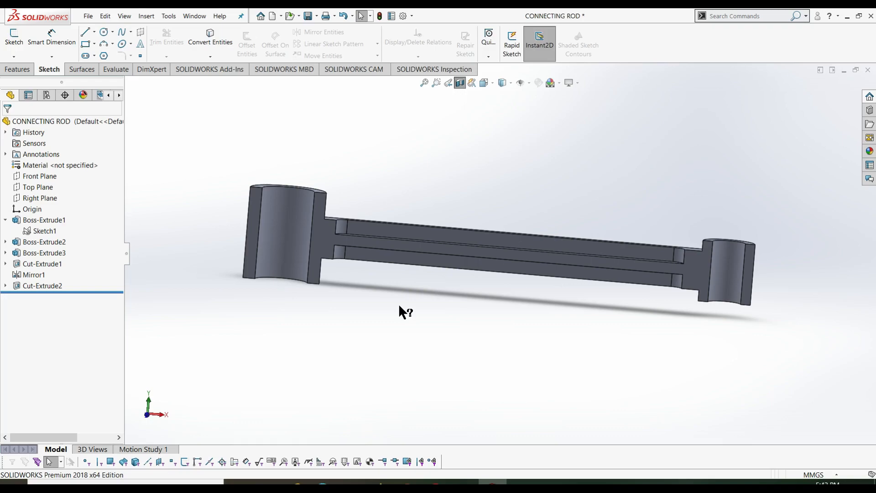
left_click(460, 83)
middle_click_drag(463, 173, 435, 172)
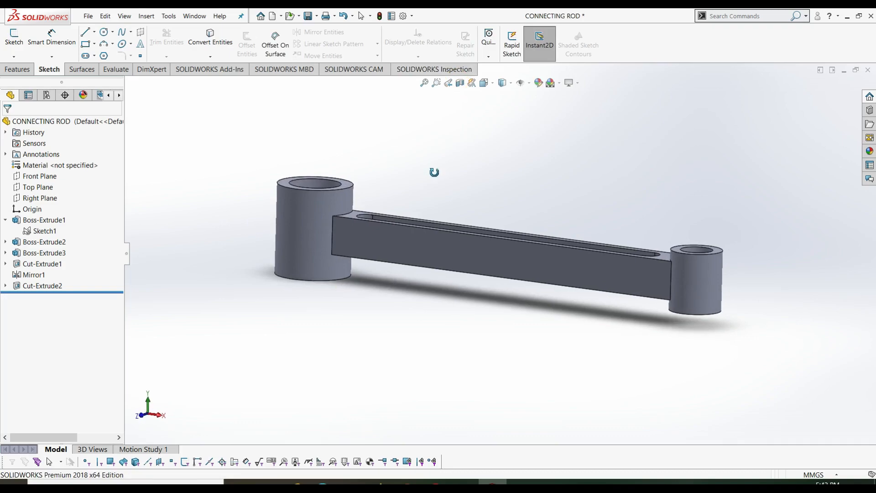
key("Escape")
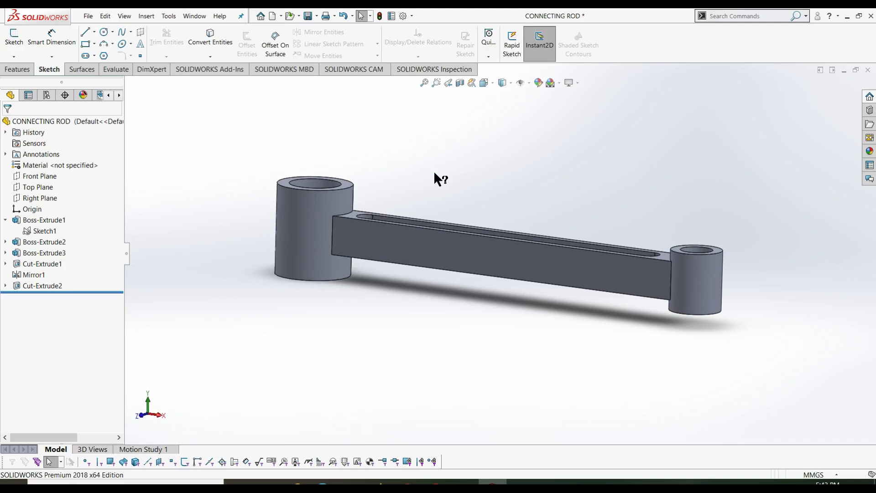
key("ctrl+7")
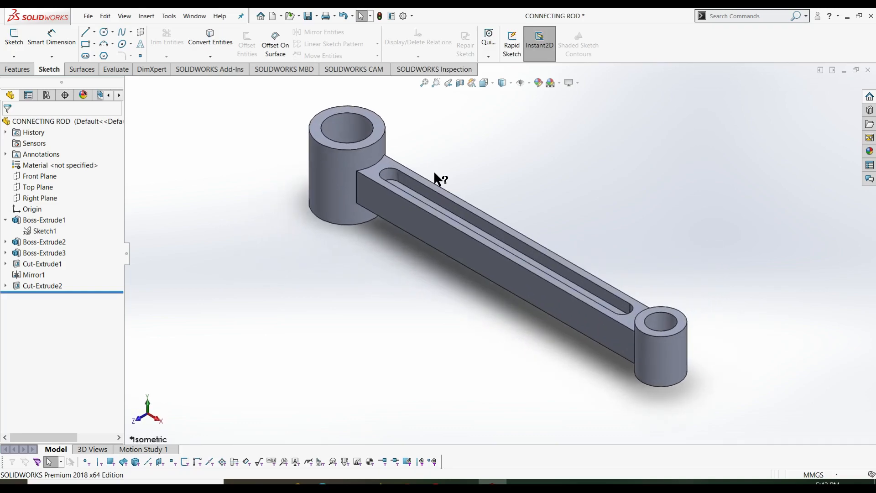
key("ctrl+s")
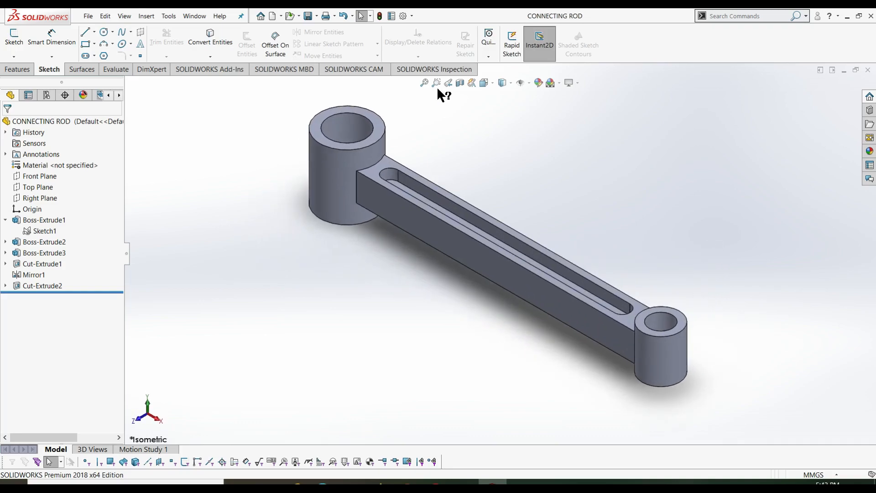